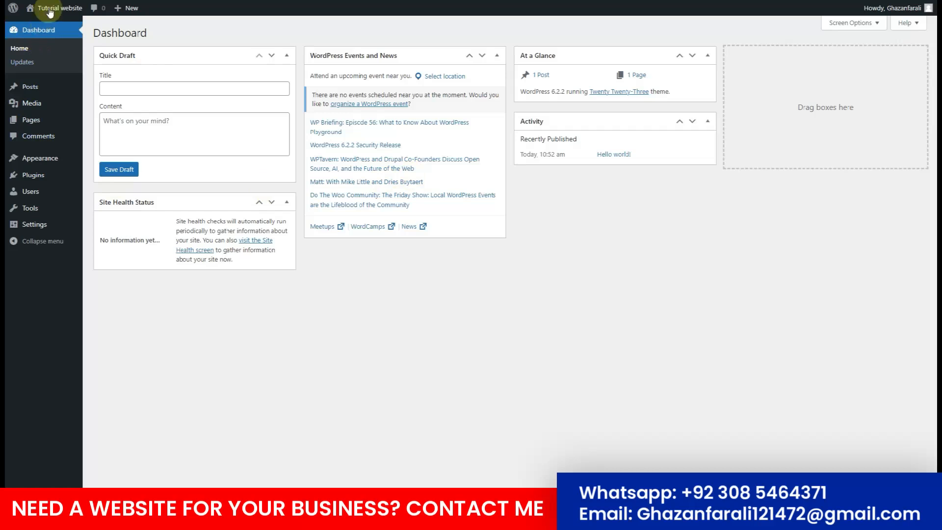
Install the Hello Elementor theme and activate it, replacing Twenty Twenty-Three.
{"action": "mouse_move", "coordinate": [42, 158]}
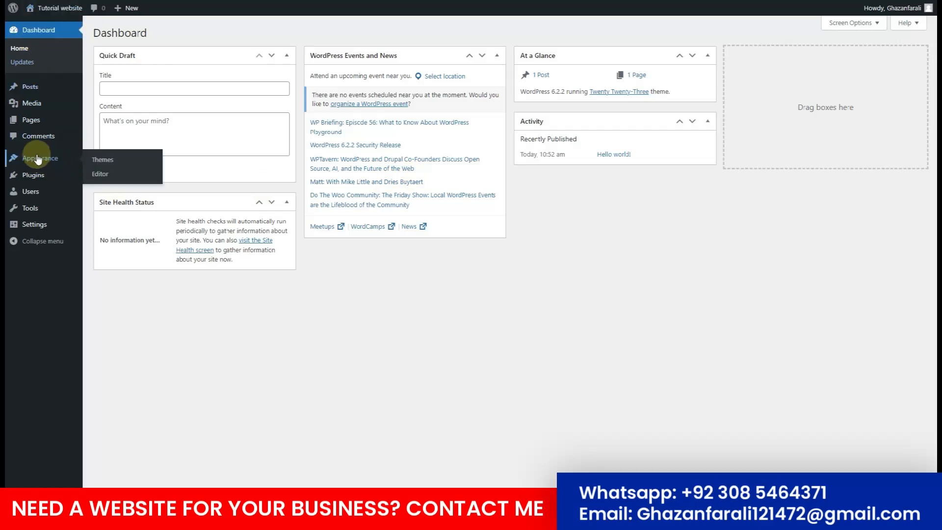
{"action": "left_click", "coordinate": [109, 160]}
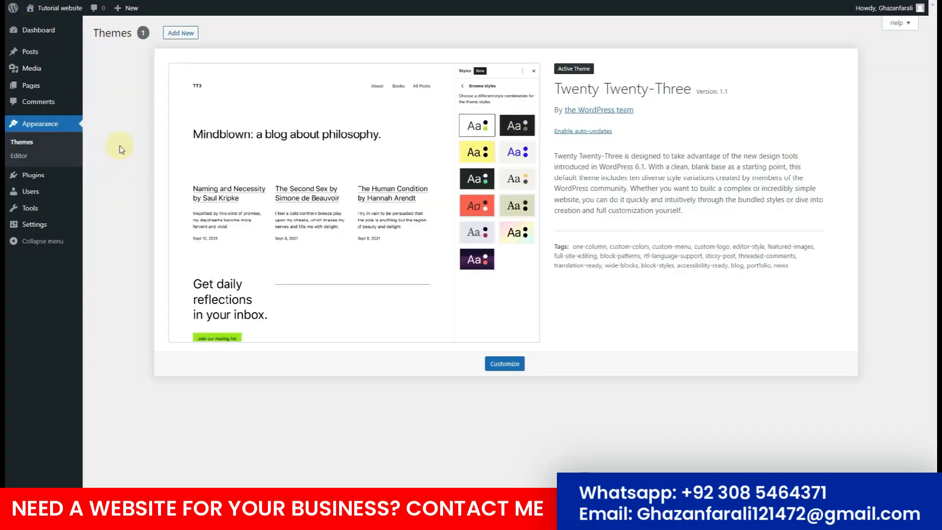
{"action": "left_click", "coordinate": [181, 35]}
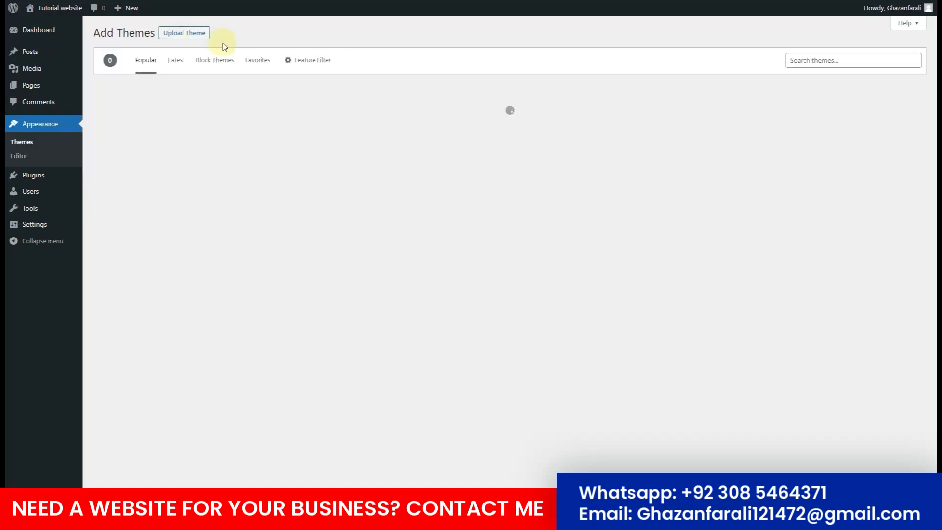
{"action": "left_click", "coordinate": [836, 60]}
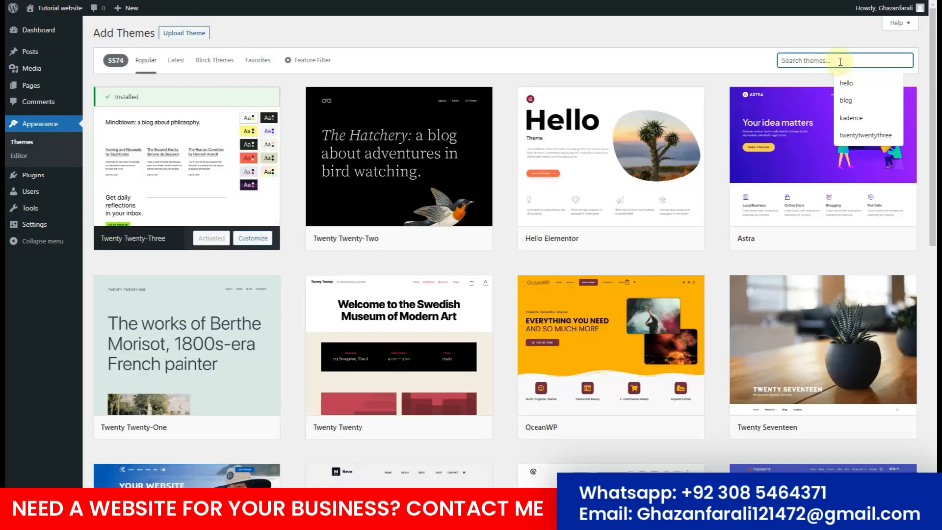
{"action": "mouse_move", "coordinate": [551, 246]}
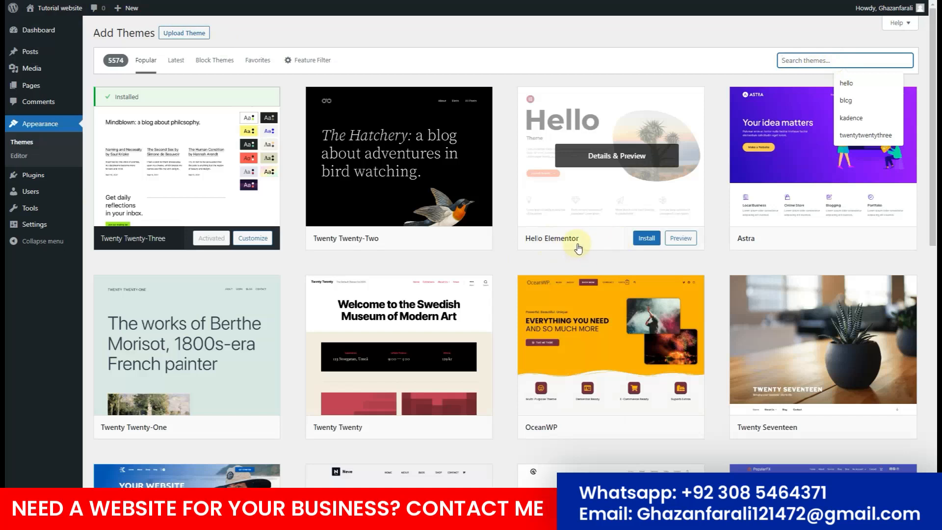
{"action": "left_click", "coordinate": [797, 61]}
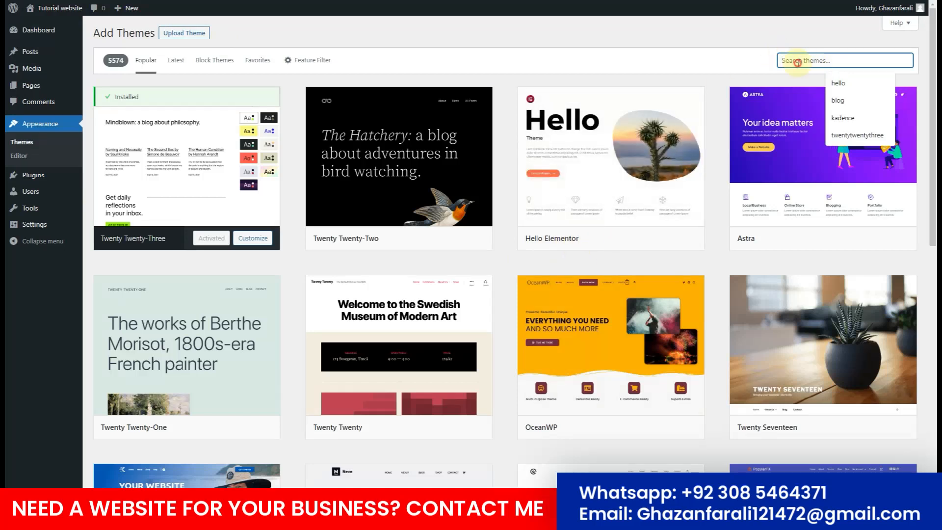
{"action": "mouse_move", "coordinate": [626, 196]}
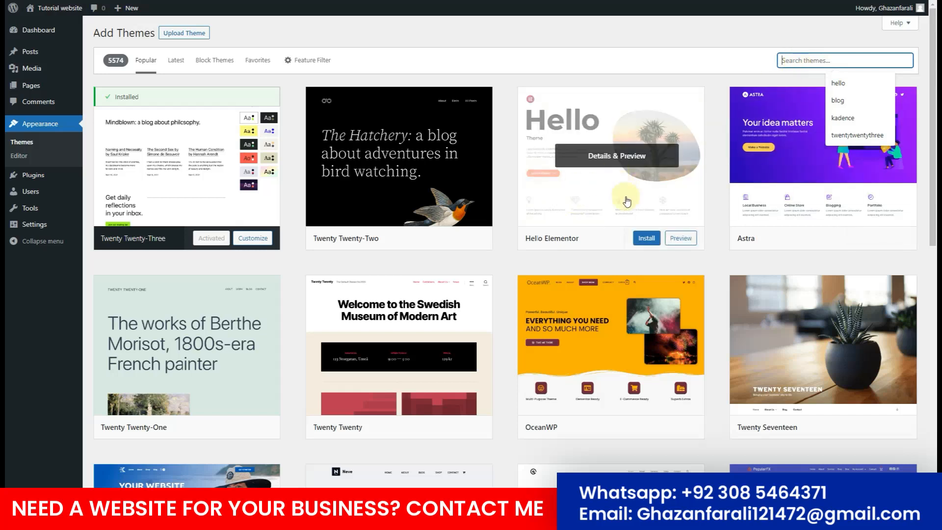
{"action": "left_click", "coordinate": [646, 240]}
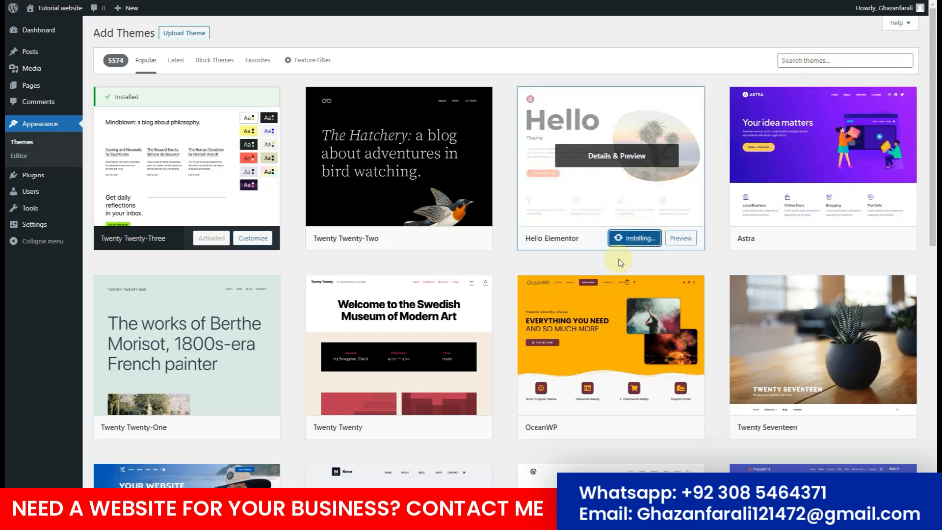
{"action": "left_click", "coordinate": [630, 238]}
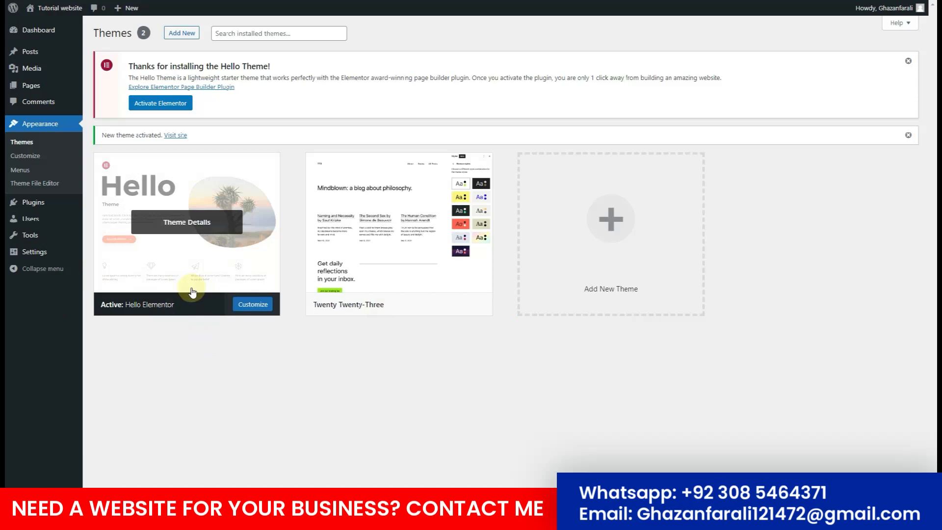
Search plugins for 'envato', install and activate Envato Elements, then activate Elementor.
{"action": "left_click", "coordinate": [125, 203]}
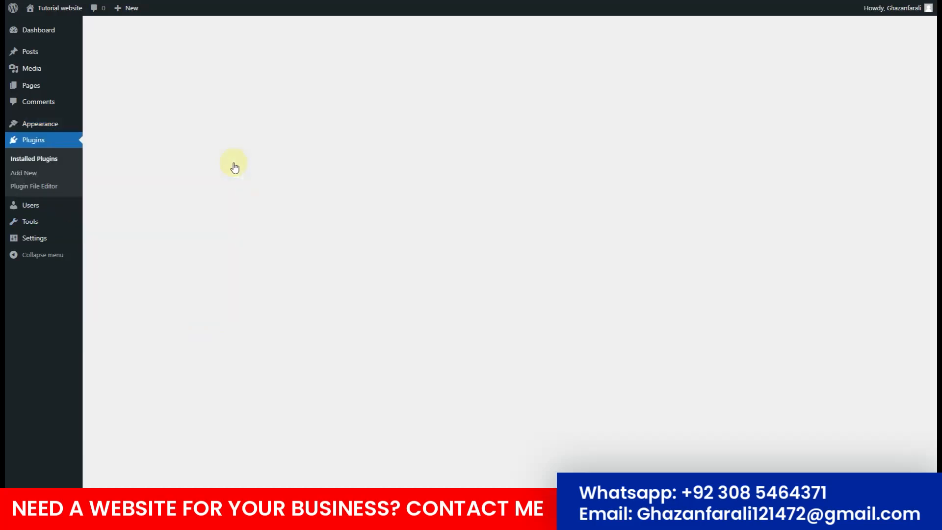
{"action": "left_click", "coordinate": [150, 34]}
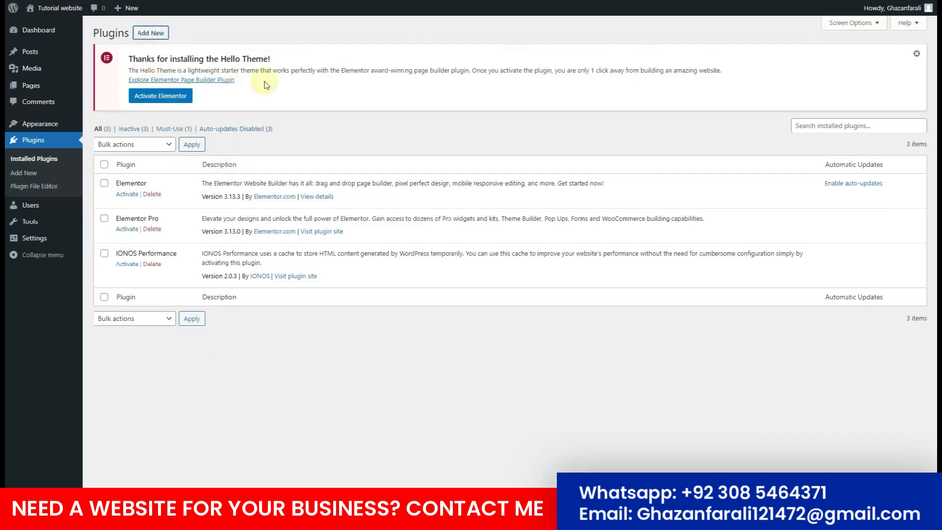
{"action": "left_click", "coordinate": [795, 132]}
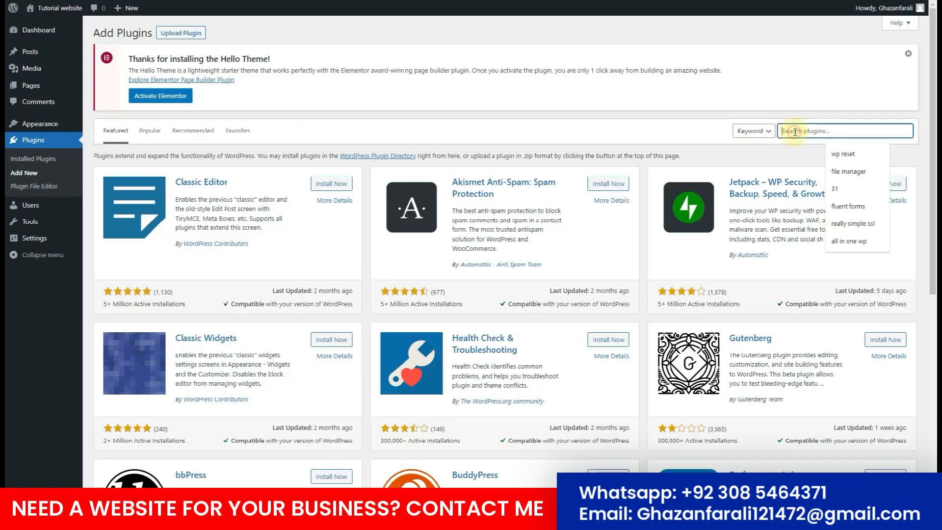
{"action": "type", "text": "envato"}
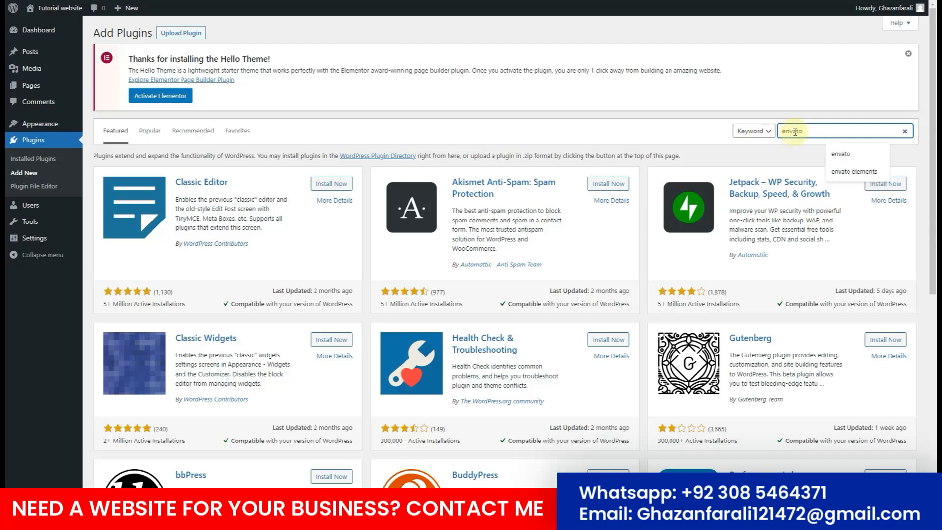
{"action": "key", "text": "Return"}
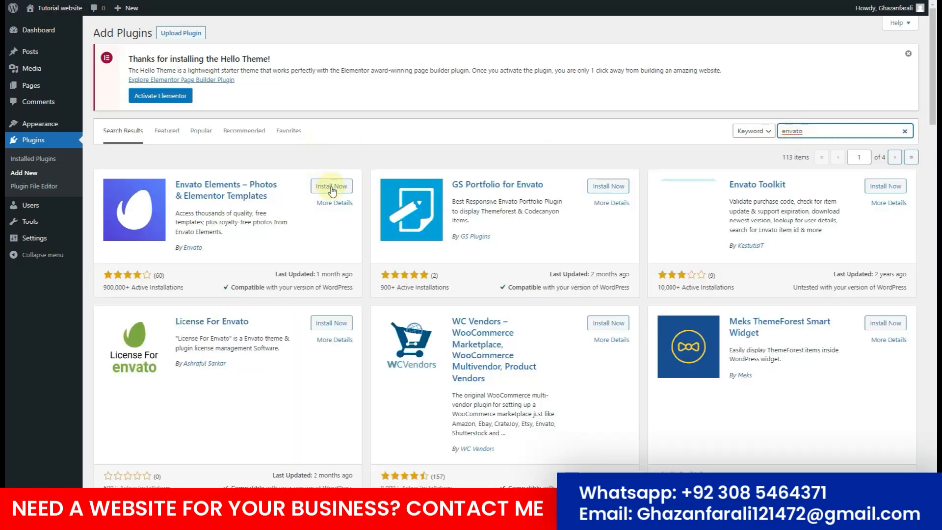
{"action": "left_click", "coordinate": [327, 186]}
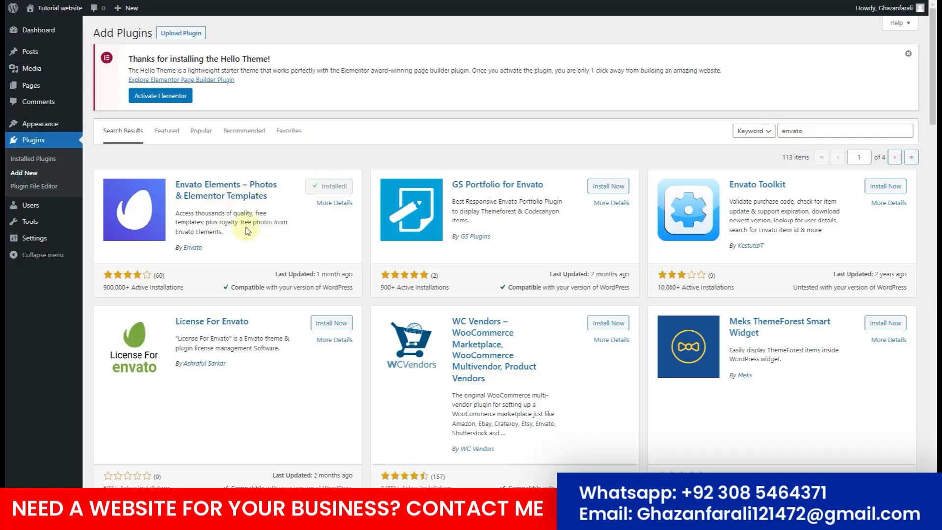
{"action": "left_click", "coordinate": [332, 186]}
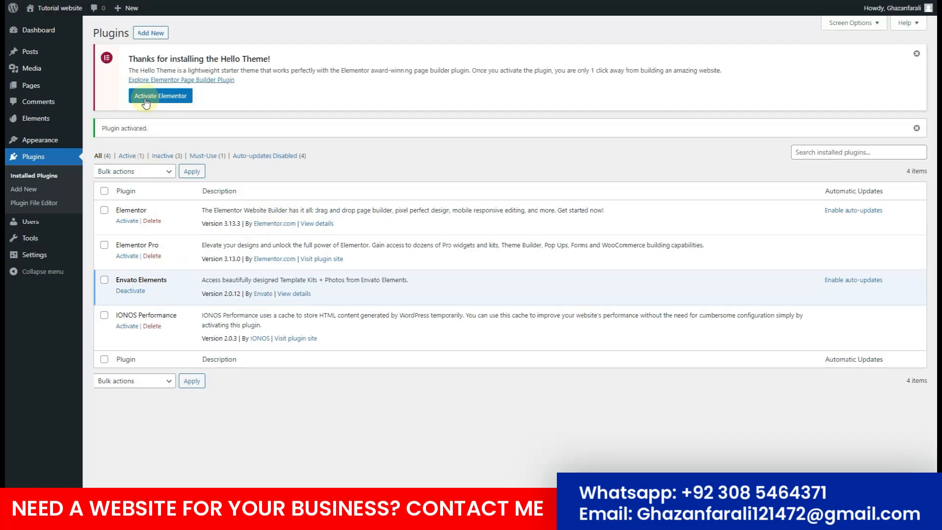
{"action": "left_click", "coordinate": [127, 221]}
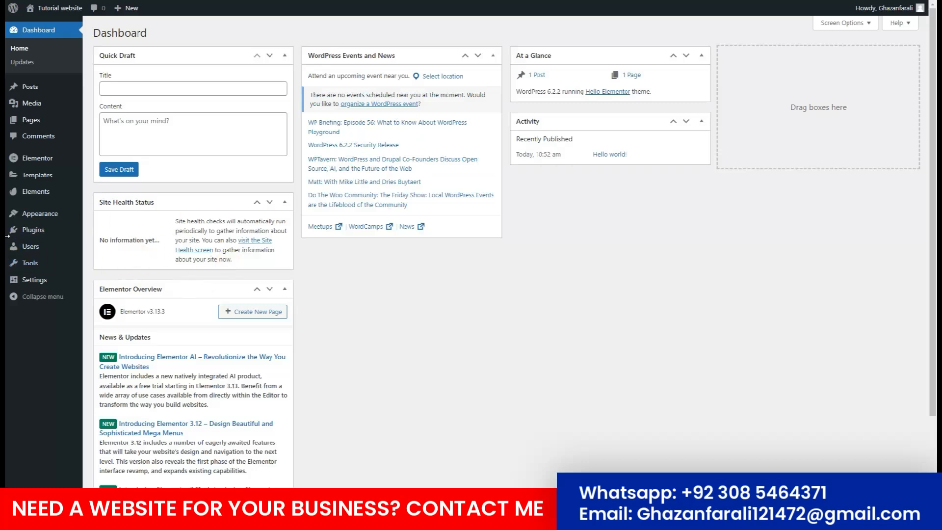
Upload the fixery-handyman template kit ZIP from the Desktop under Installed Kits.
{"action": "mouse_move", "coordinate": [36, 197]}
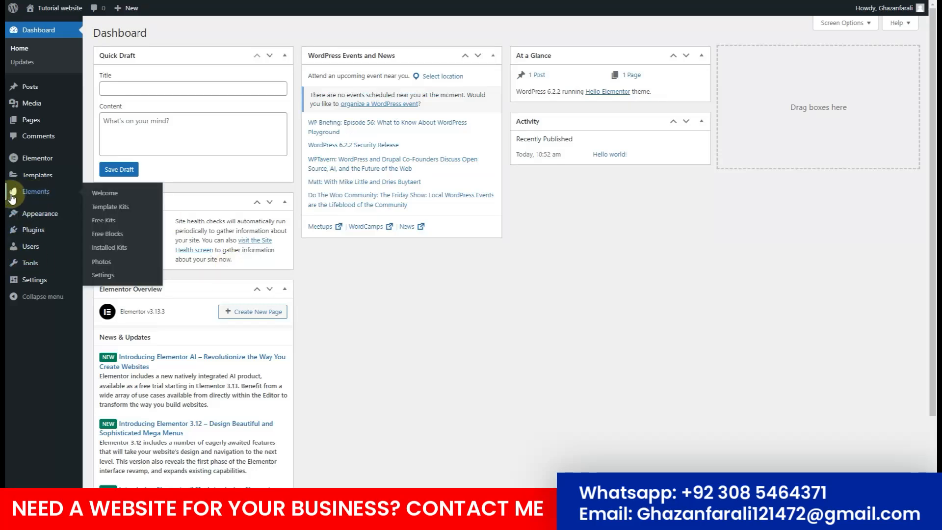
{"action": "left_click", "coordinate": [120, 250]}
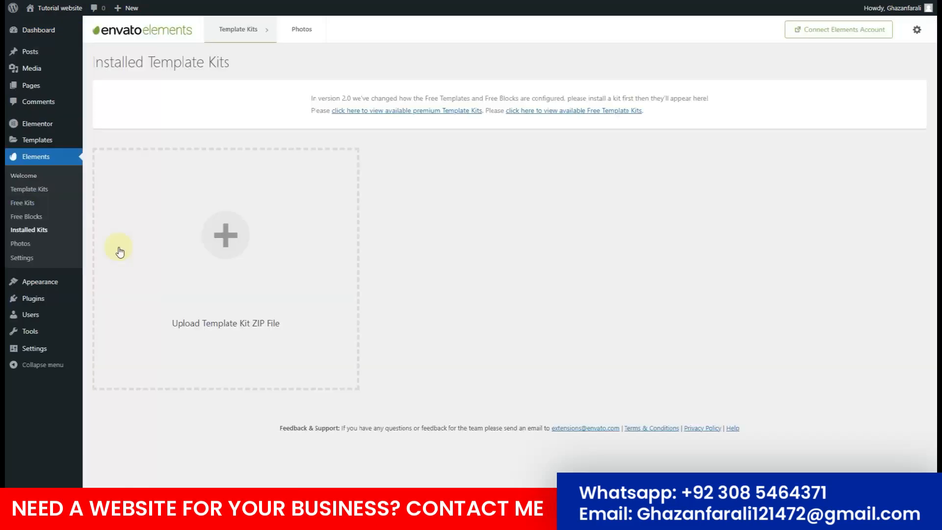
{"action": "left_click", "coordinate": [219, 262]}
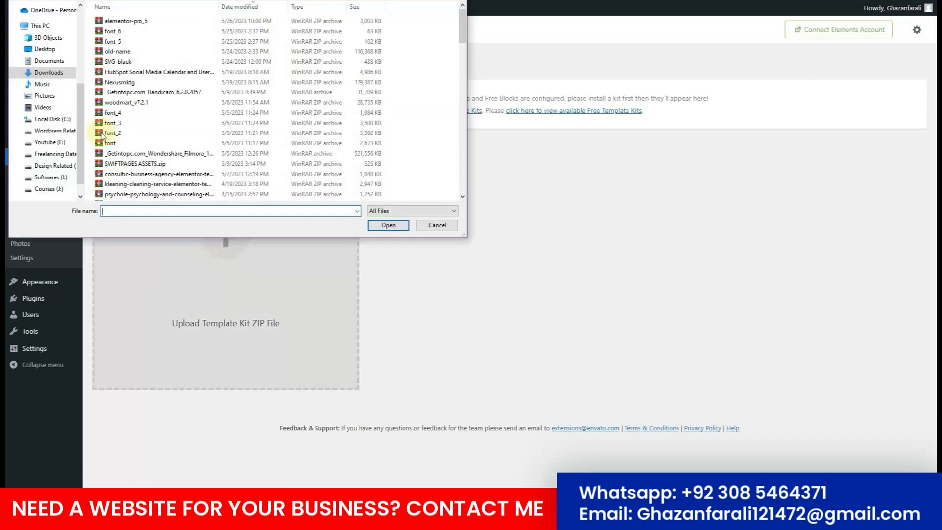
{"action": "left_click", "coordinate": [45, 49]}
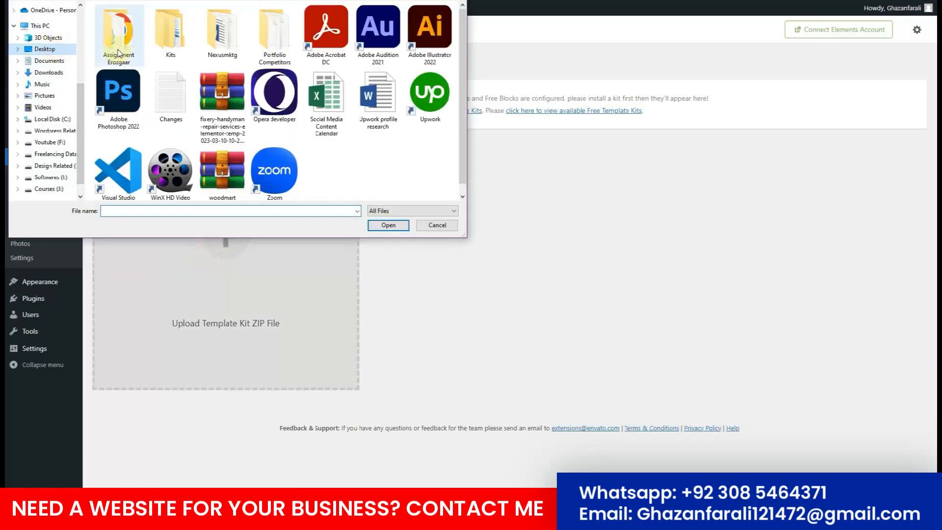
{"action": "double_click", "coordinate": [237, 103]}
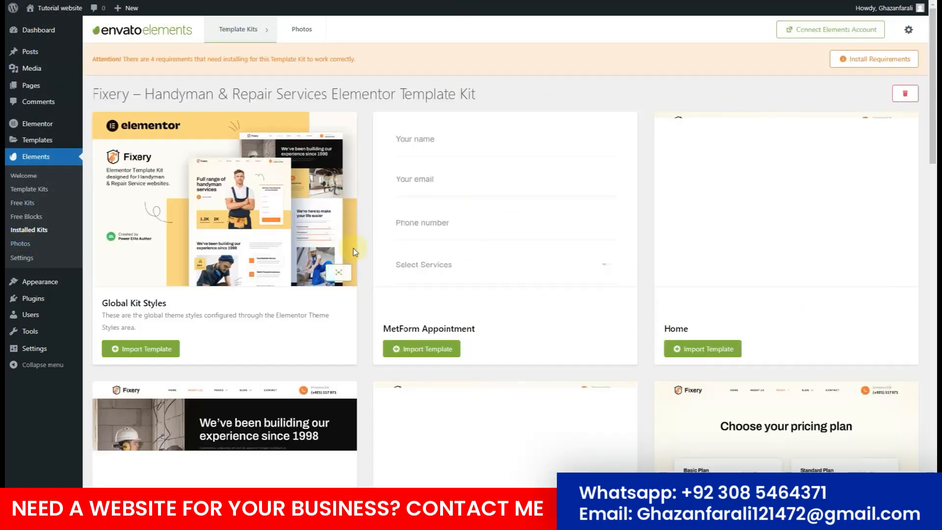
Install the kit's missing Jeg Elementor Kit, MetForm and Elementor default color/typography requirements.
{"action": "scroll", "coordinate": [388, 283], "scroll_direction": "down", "scroll_amount": 6}
{"action": "scroll", "coordinate": [388, 284], "scroll_direction": "down", "scroll_amount": 15}
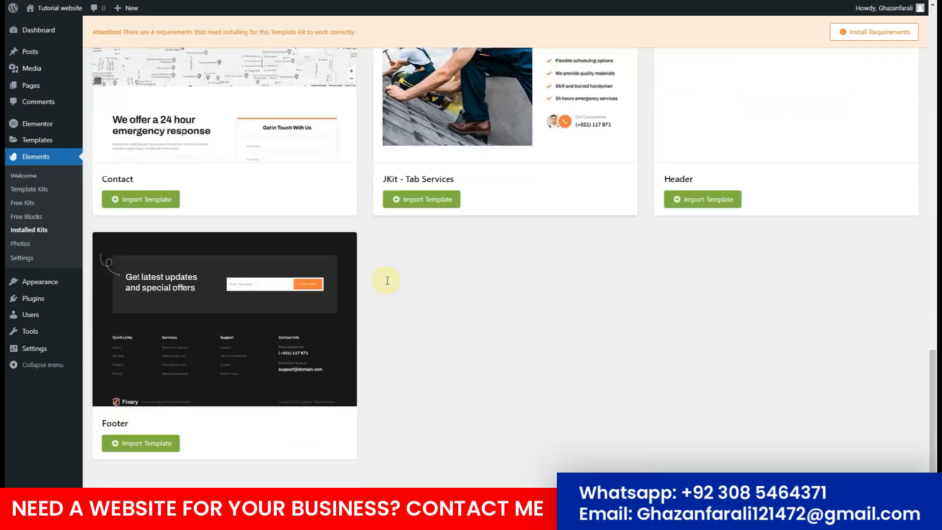
{"action": "scroll", "coordinate": [388, 282], "scroll_direction": "up", "scroll_amount": 6}
{"action": "scroll", "coordinate": [388, 282], "scroll_direction": "up", "scroll_amount": 12}
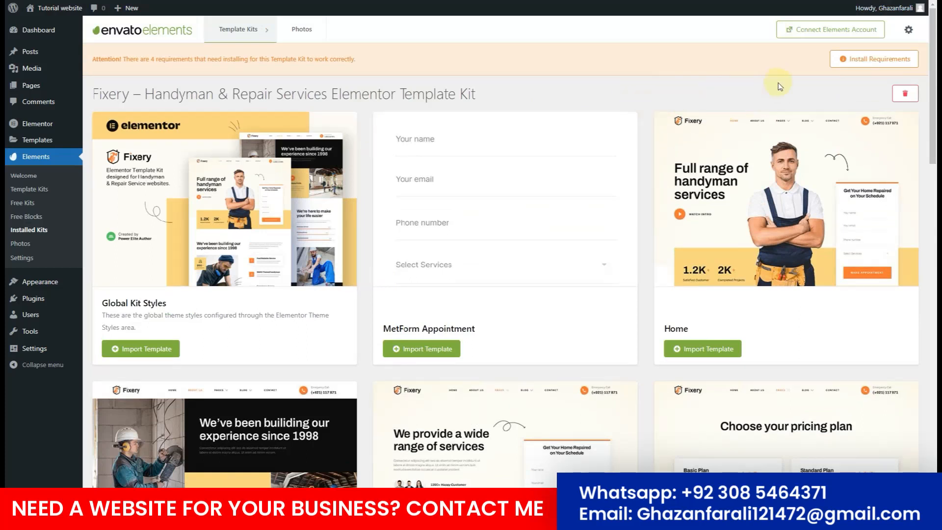
{"action": "left_click", "coordinate": [872, 66]}
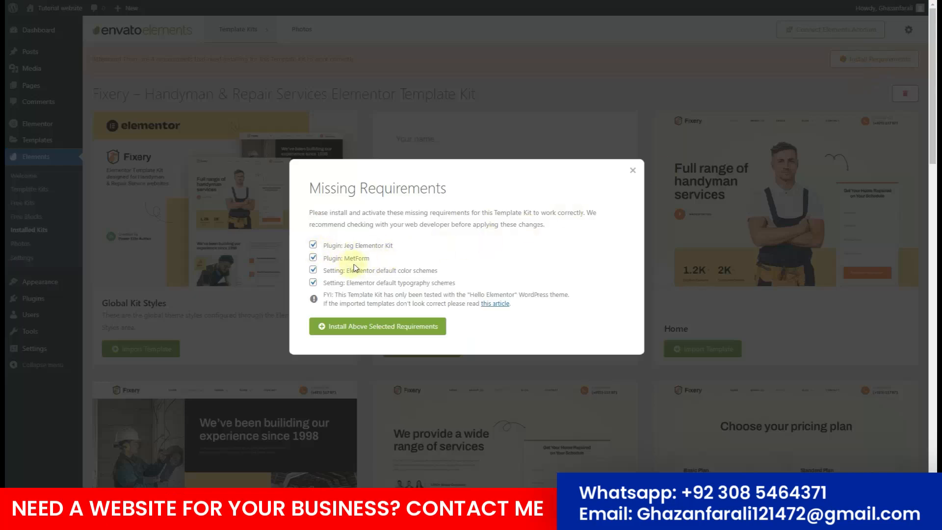
{"action": "left_click_drag", "start_coordinate": [394, 244], "coordinate": [346, 260]}
{"action": "left_click", "coordinate": [453, 272]}
{"action": "left_click_drag", "start_coordinate": [453, 272], "coordinate": [345, 274]}
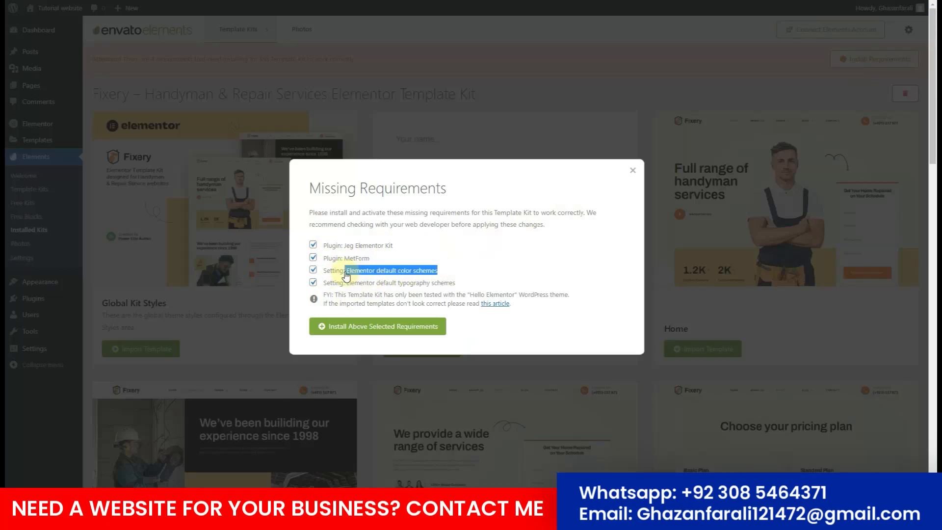
{"action": "left_click", "coordinate": [415, 301]}
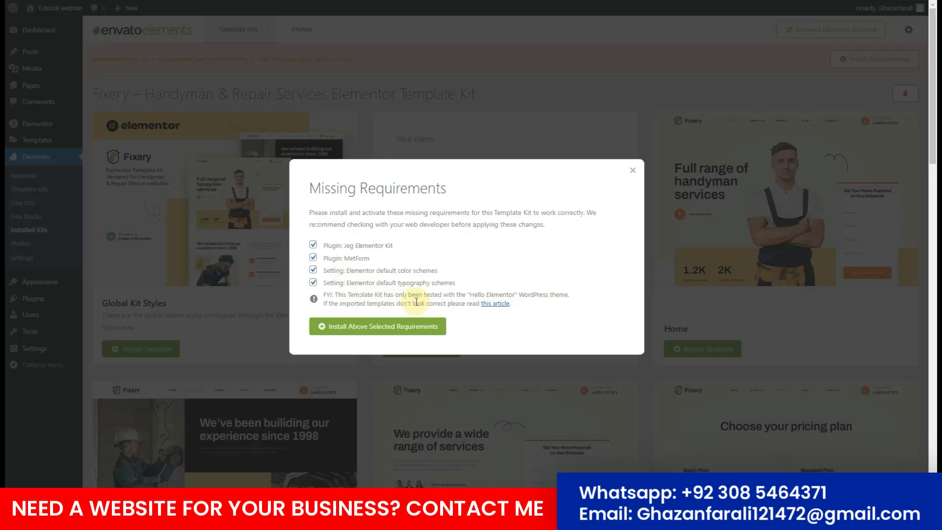
{"action": "left_click", "coordinate": [372, 329]}
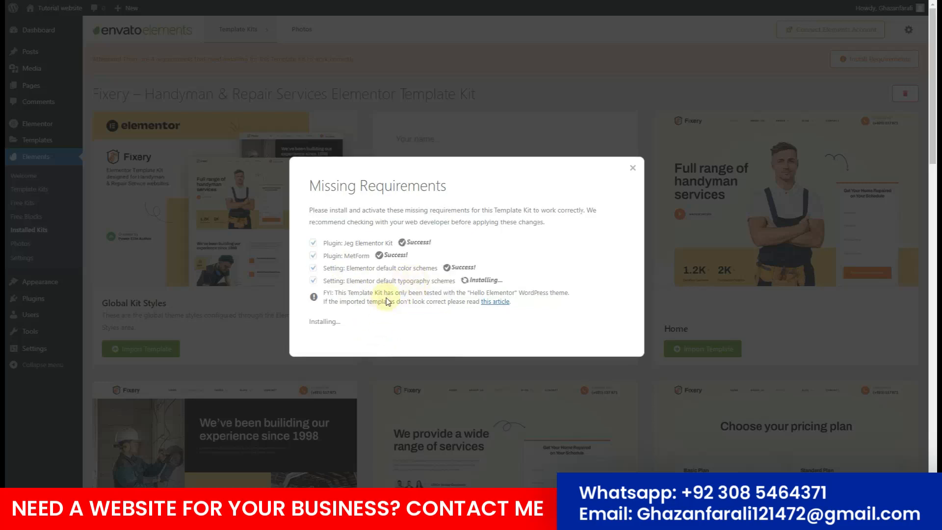
{"action": "left_click", "coordinate": [329, 337]}
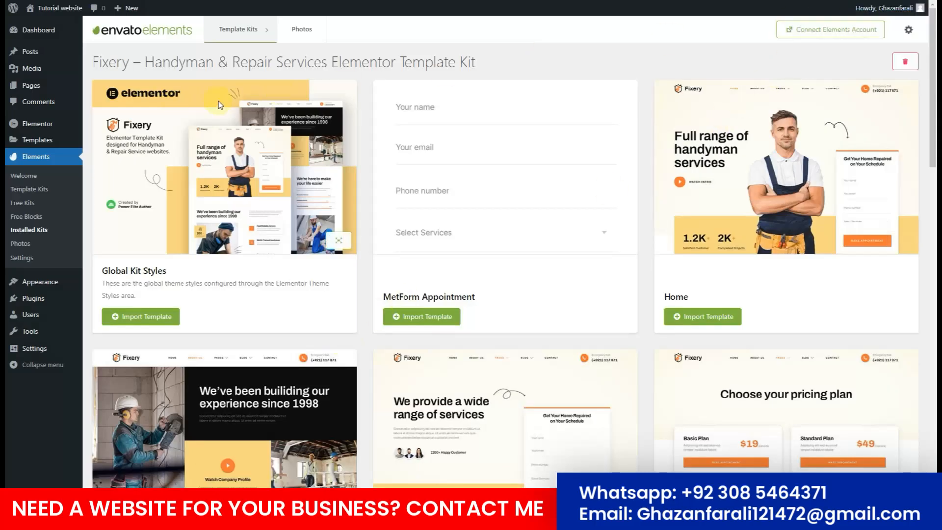
Import the Global Kit Styles template, then scroll through the Projects, FAQ and Blog template cards.
{"action": "left_click", "coordinate": [156, 318]}
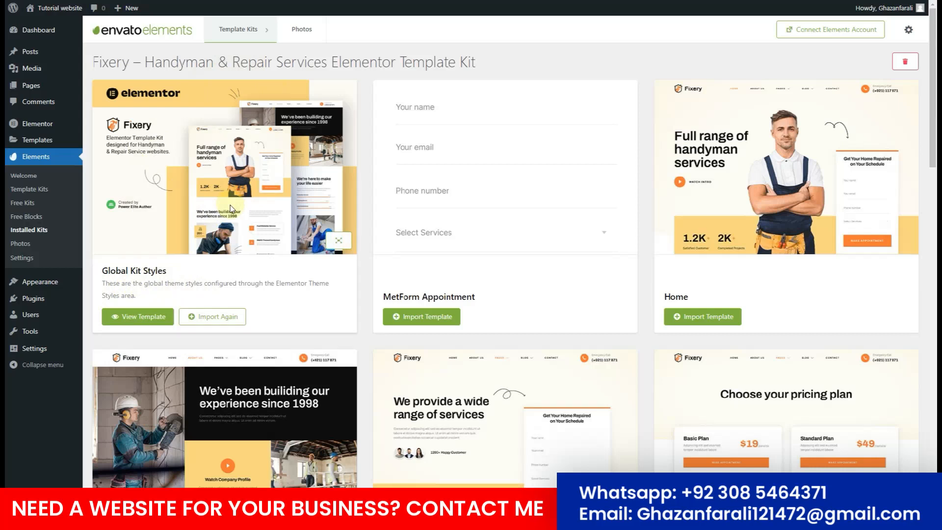
{"action": "scroll", "coordinate": [230, 208], "scroll_direction": "down", "scroll_amount": 1}
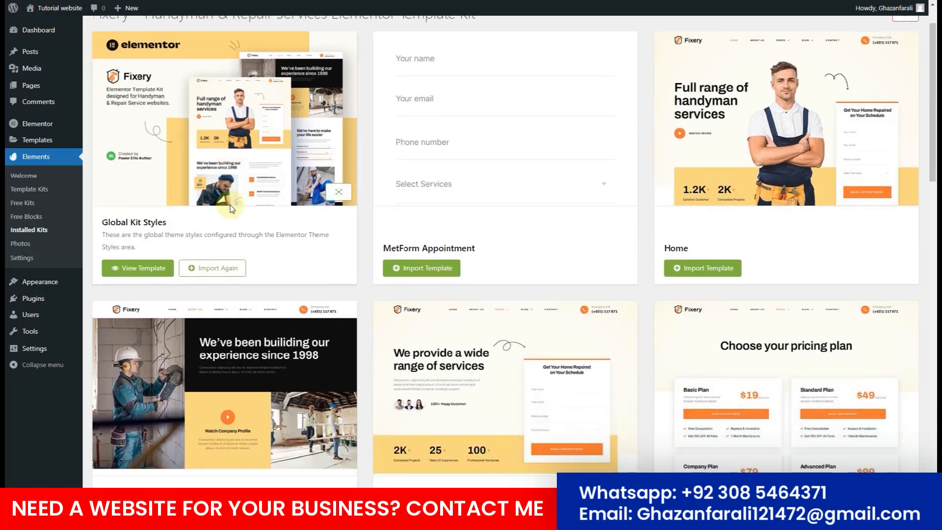
{"action": "scroll", "coordinate": [230, 208], "scroll_direction": "down", "scroll_amount": 3}
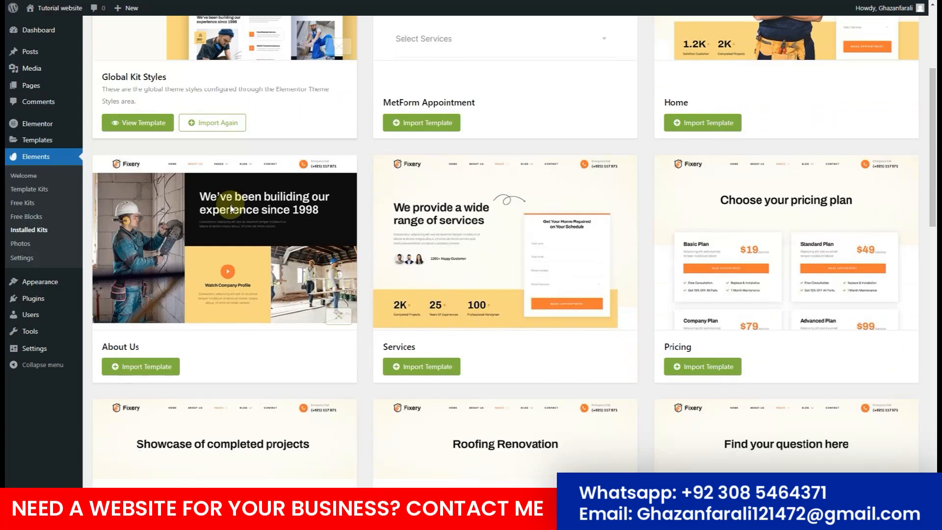
{"action": "scroll", "coordinate": [231, 208], "scroll_direction": "up", "scroll_amount": 2}
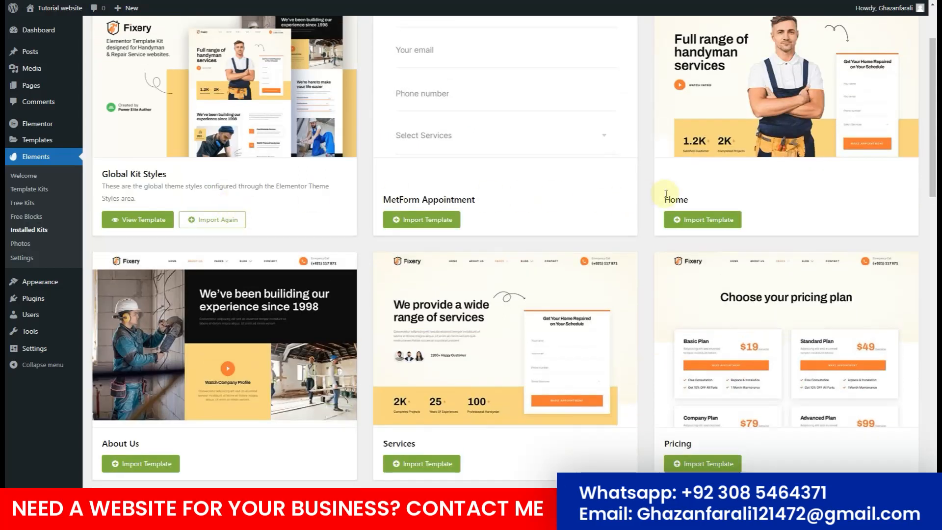
{"action": "scroll", "coordinate": [137, 312], "scroll_direction": "down", "scroll_amount": 3}
{"action": "scroll", "coordinate": [711, 288], "scroll_direction": "down", "scroll_amount": 5}
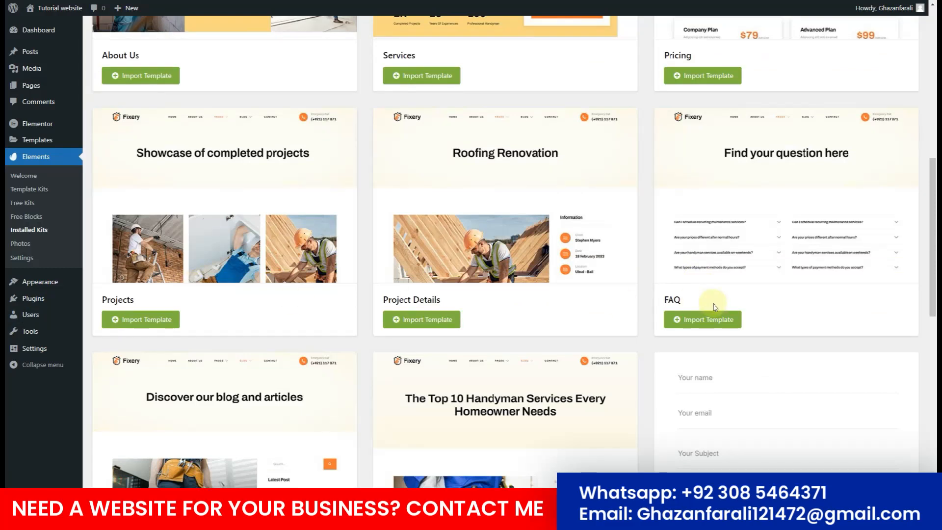
{"action": "scroll", "coordinate": [714, 303], "scroll_direction": "down", "scroll_amount": 3}
{"action": "scroll", "coordinate": [635, 331], "scroll_direction": "down", "scroll_amount": 6}
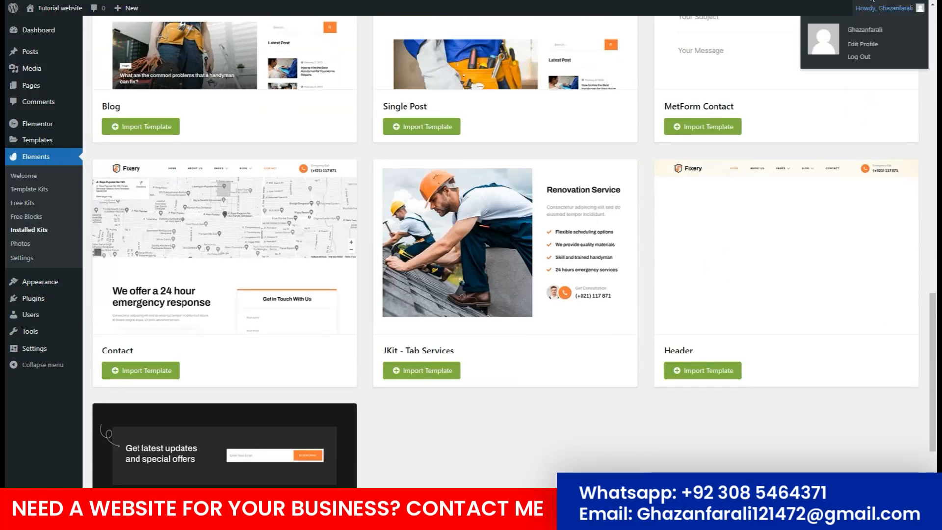
{"action": "scroll", "coordinate": [218, 161], "scroll_direction": "up", "scroll_amount": 5}
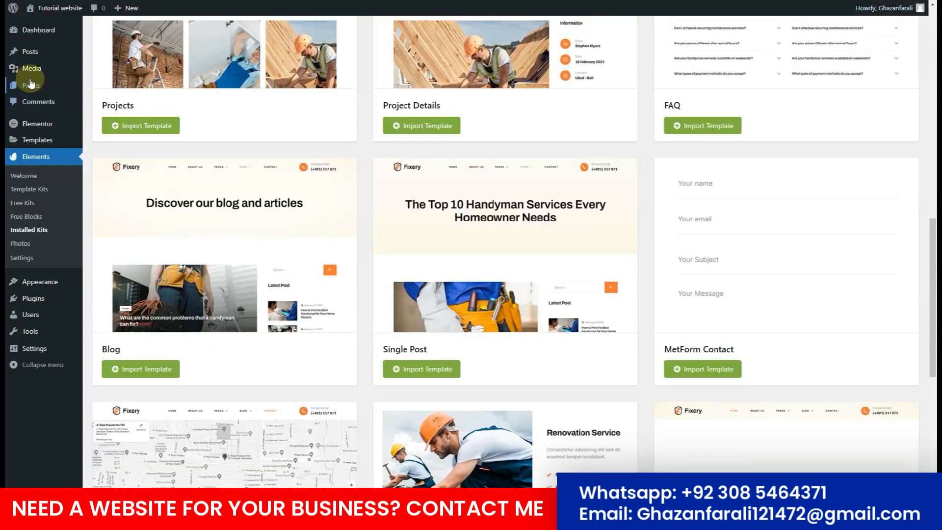
{"action": "mouse_move", "coordinate": [25, 88]}
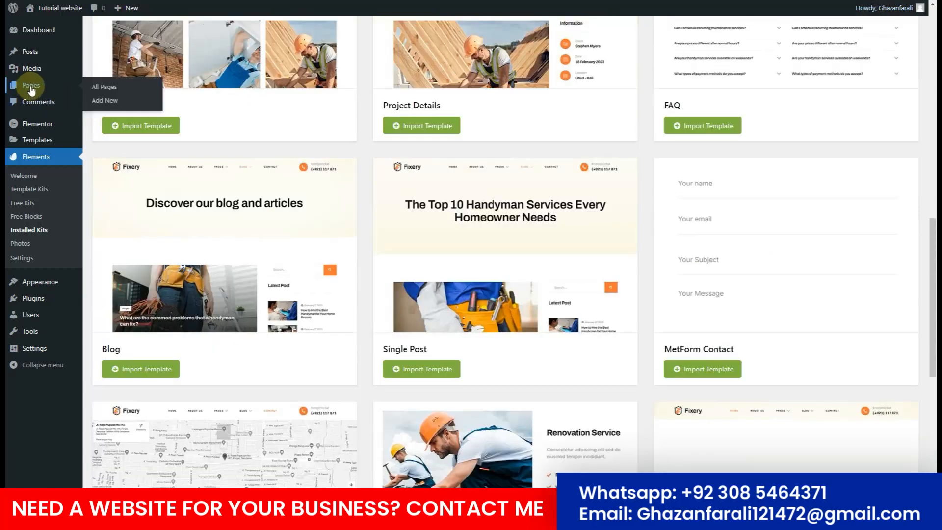
Open a new page in a new tab, dismiss the welcome guide and turn off fullscreen mode.
{"action": "right_click", "coordinate": [100, 105]}
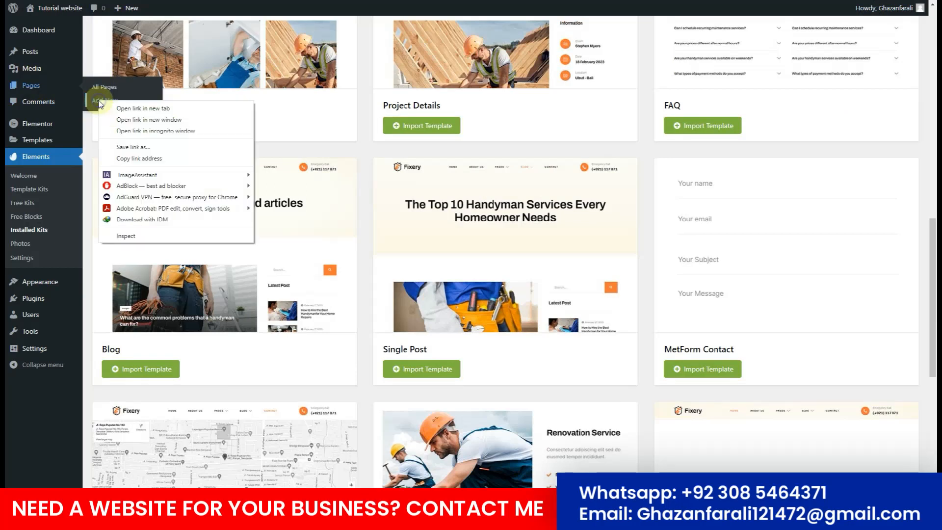
{"action": "left_click", "coordinate": [108, 108]}
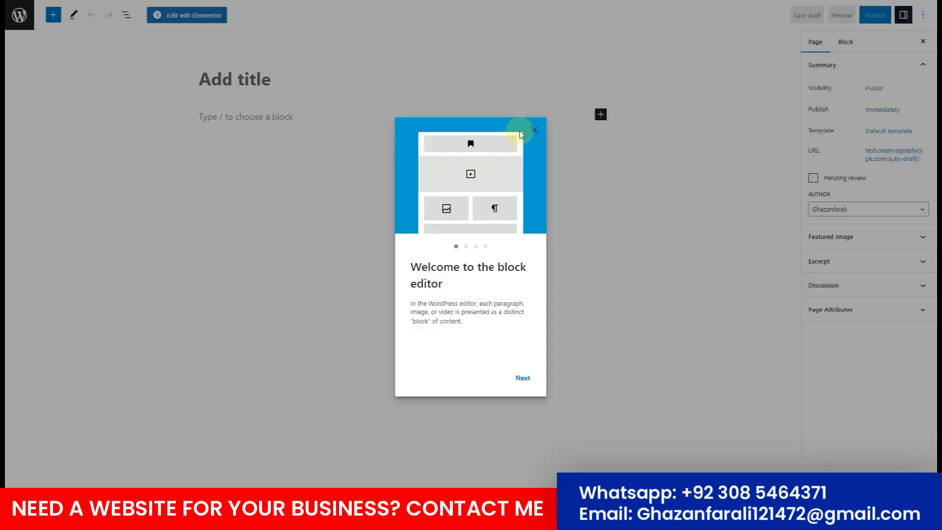
{"action": "left_click", "coordinate": [534, 130]}
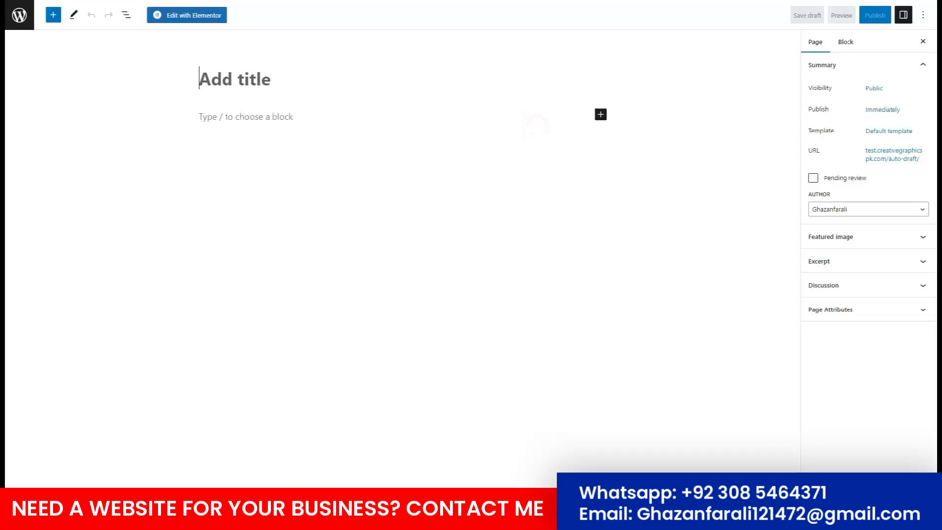
{"action": "left_click", "coordinate": [925, 16]}
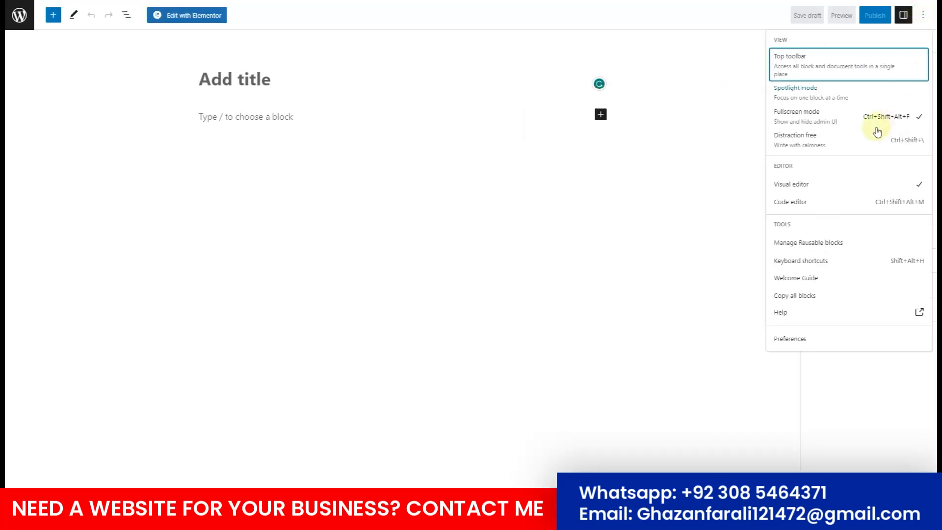
{"action": "left_click", "coordinate": [838, 123]}
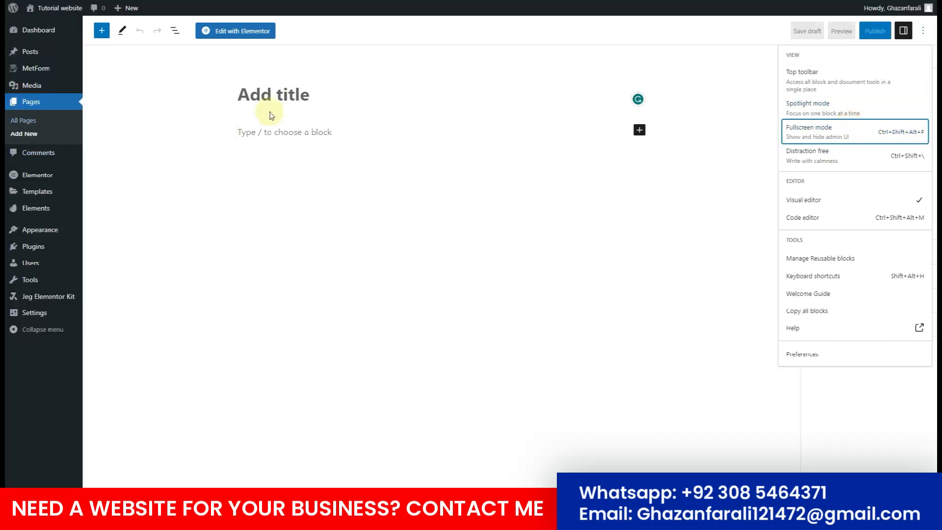
Title the page Home, set the Elementor Full Width template and publish it.
{"action": "left_click", "coordinate": [279, 94]}
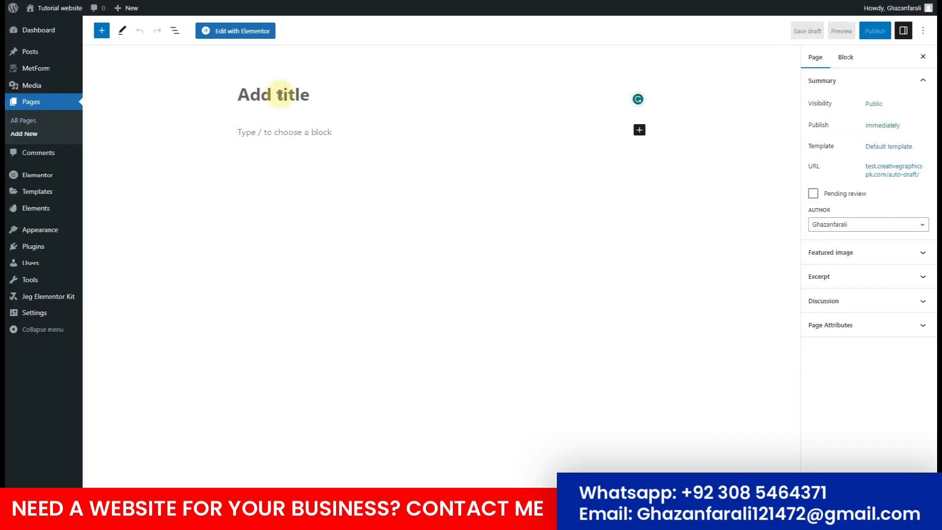
{"action": "type", "text": "Home"}
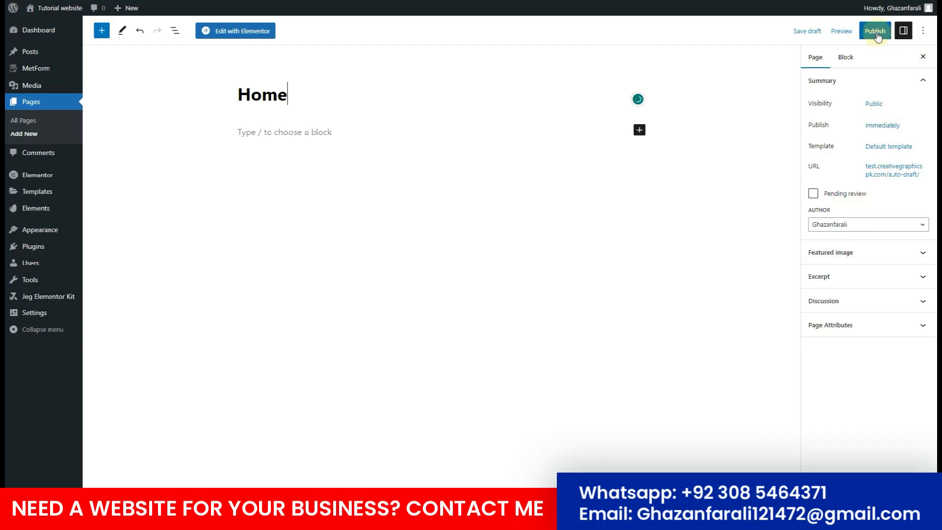
{"action": "left_click", "coordinate": [892, 147]}
{"action": "left_click", "coordinate": [856, 219]}
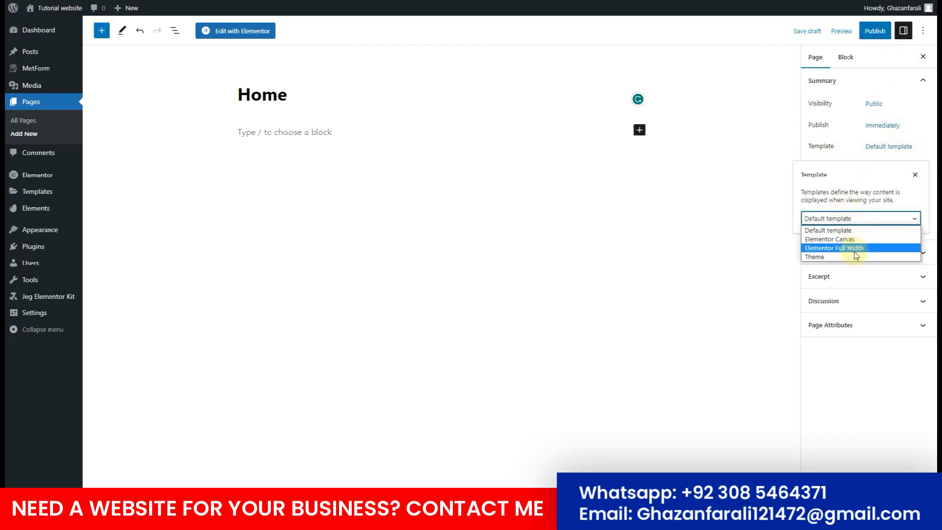
{"action": "left_click", "coordinate": [856, 248]}
{"action": "left_click", "coordinate": [873, 31]}
{"action": "left_click", "coordinate": [849, 33]}
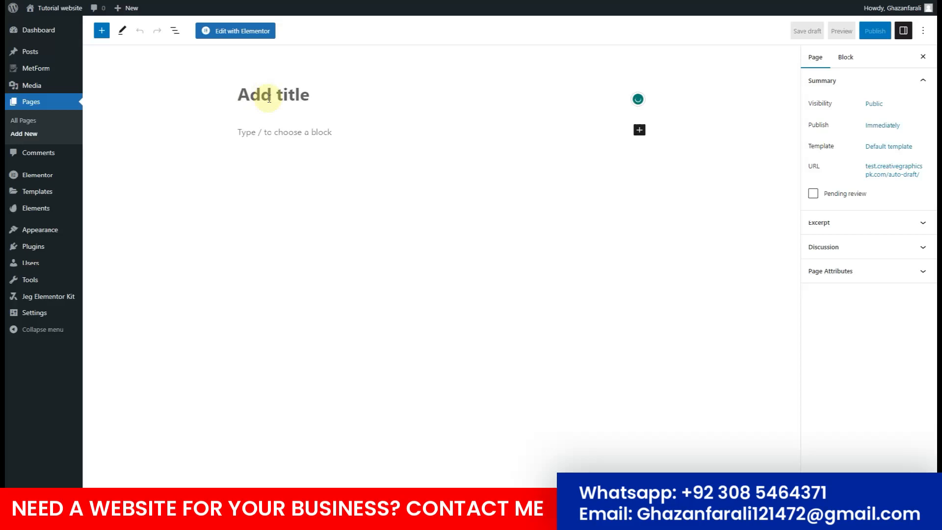
Publish a Services page using the Elementor Full Width template.
{"action": "type", "text": "Services"}
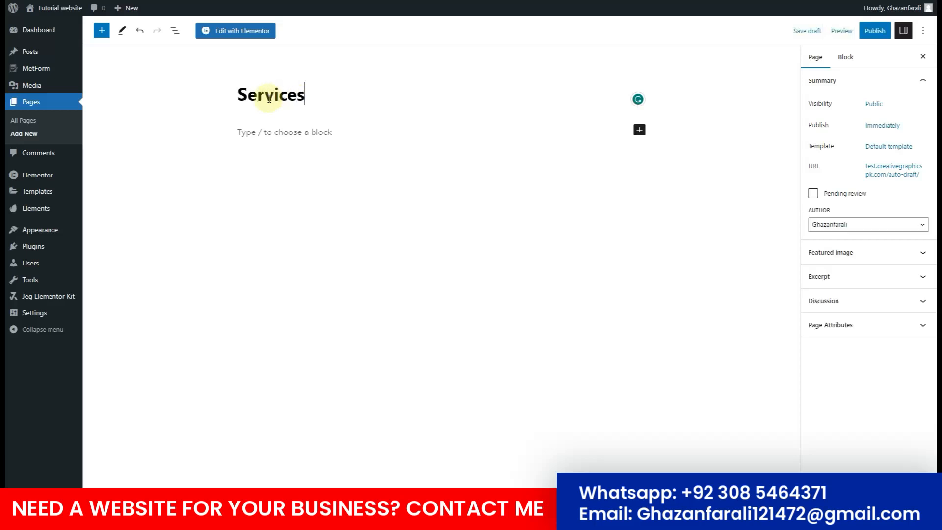
{"action": "left_click", "coordinate": [888, 146]}
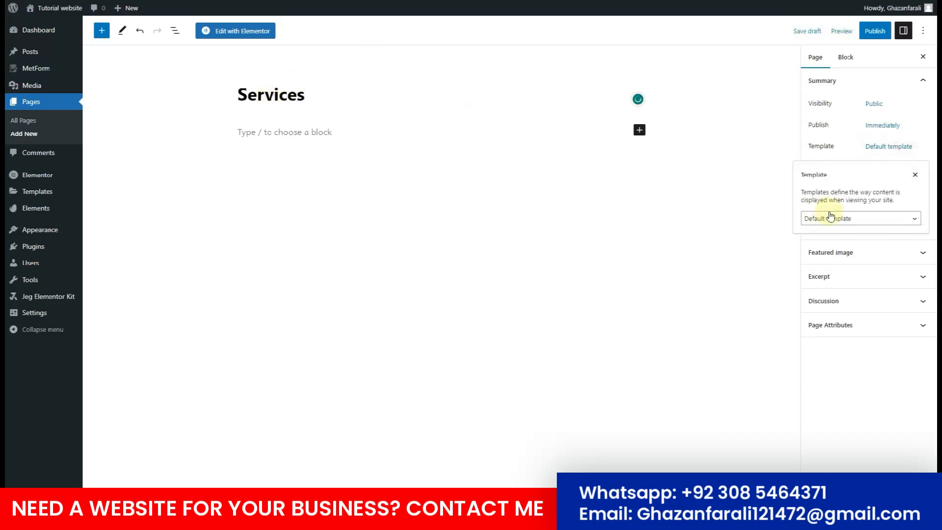
{"action": "left_click", "coordinate": [828, 216]}
{"action": "left_click", "coordinate": [833, 248]}
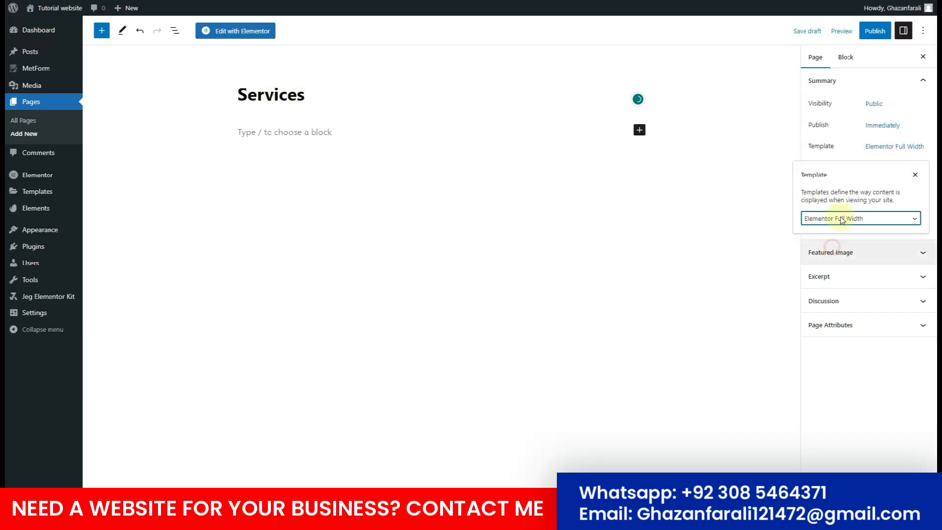
{"action": "left_click", "coordinate": [875, 31]}
{"action": "left_click", "coordinate": [845, 38]}
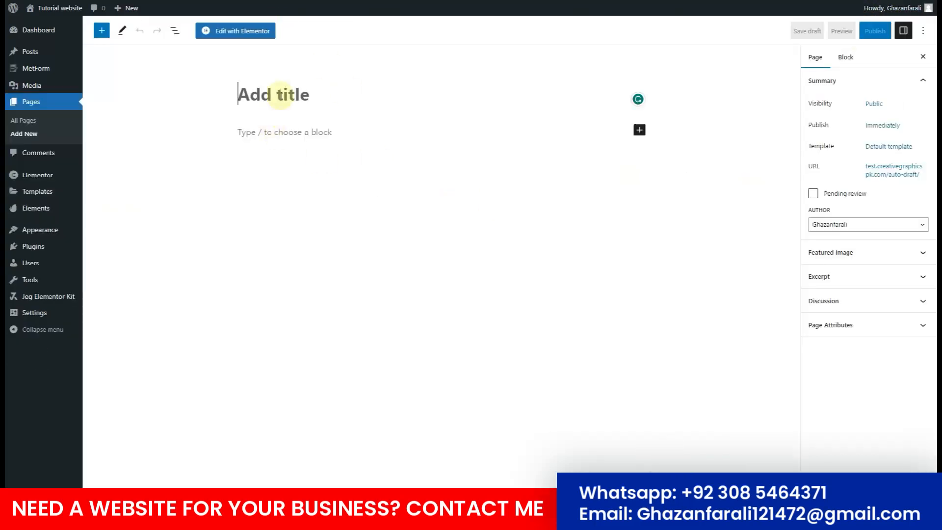
Publish a Pricing page using the Elementor Full Width template.
{"action": "type", "text": "Pricing"}
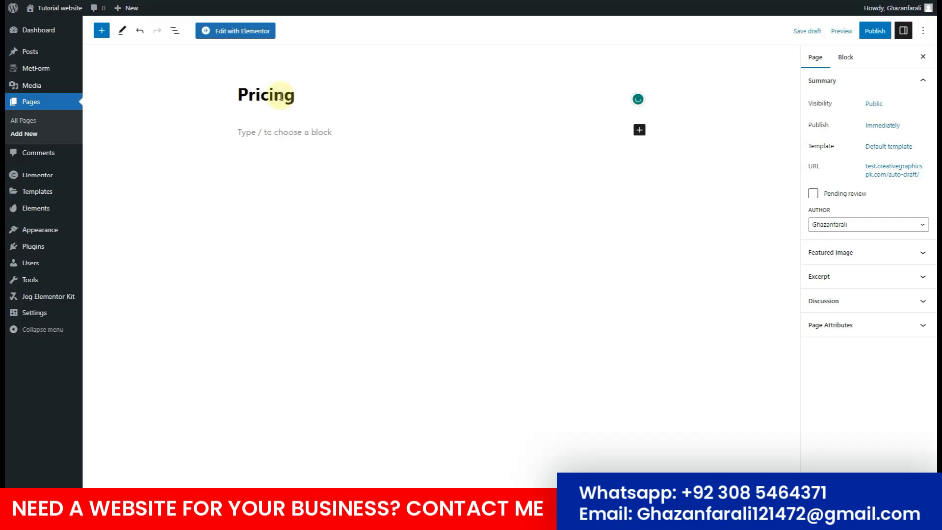
{"action": "left_click", "coordinate": [878, 146]}
{"action": "left_click", "coordinate": [831, 218]}
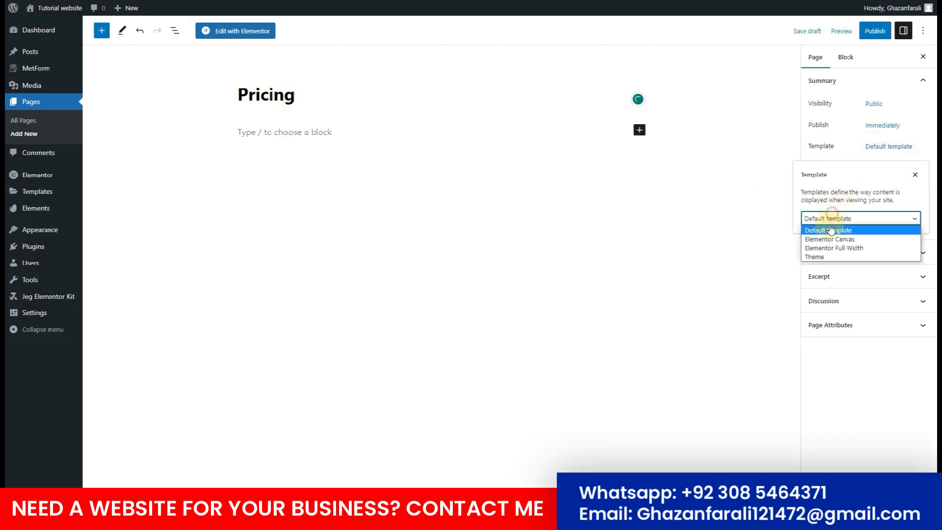
{"action": "left_click", "coordinate": [834, 247]}
{"action": "left_click", "coordinate": [872, 31]}
{"action": "left_click", "coordinate": [839, 33]}
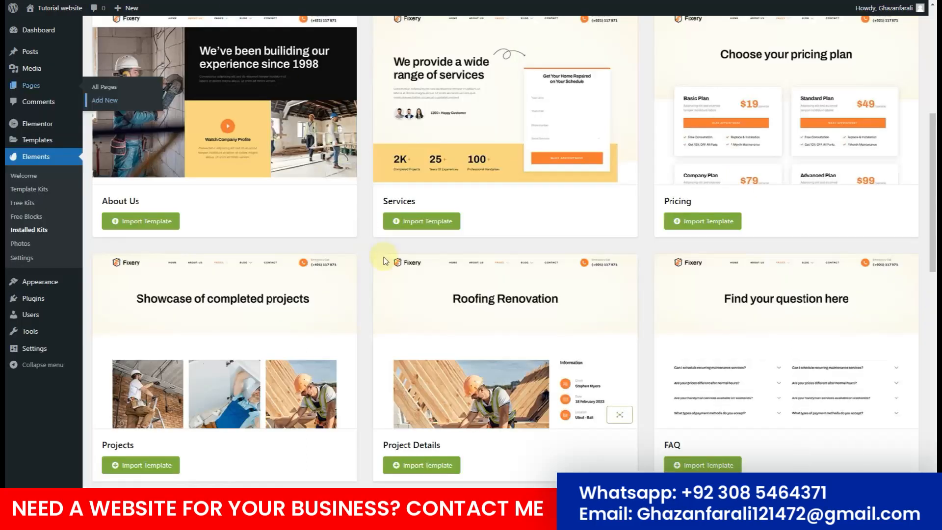
Publish the Projects page with the Elementor Full Width template.
{"action": "scroll", "coordinate": [385, 261], "scroll_direction": "down", "scroll_amount": 2}
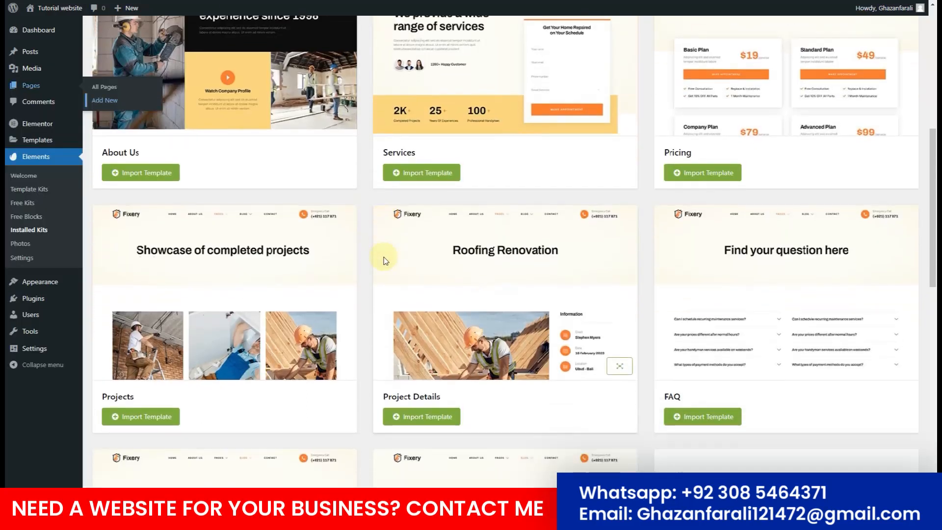
{"action": "scroll", "coordinate": [375, 263], "scroll_direction": "down", "scroll_amount": 2}
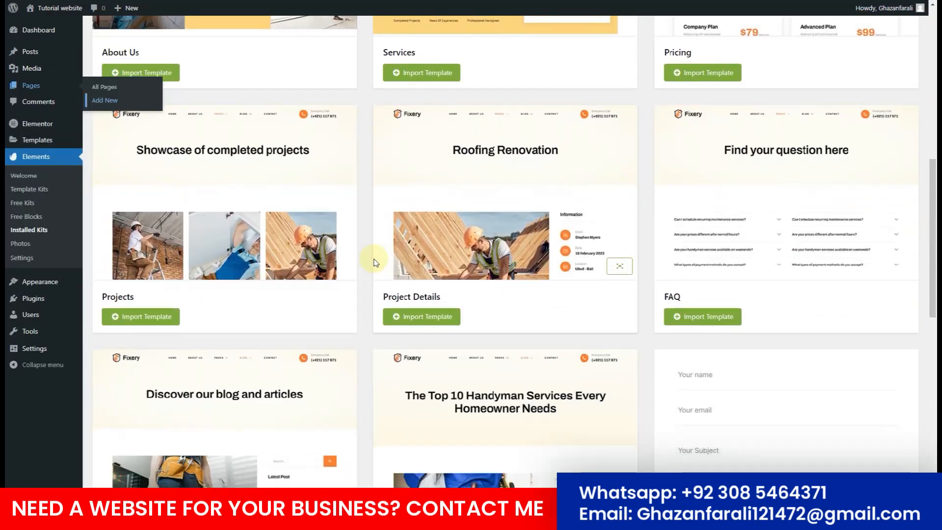
{"action": "scroll", "coordinate": [374, 260], "scroll_direction": "down", "scroll_amount": 2}
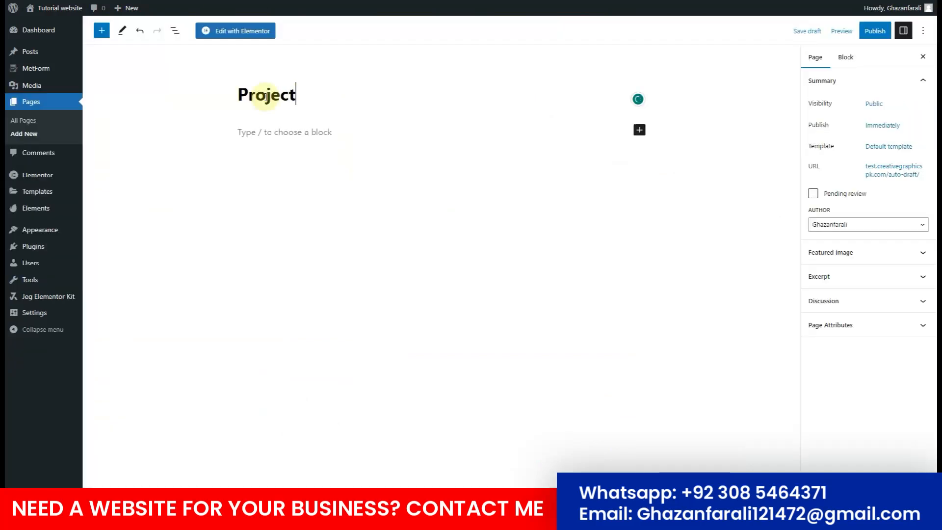
{"action": "left_click", "coordinate": [878, 147]}
{"action": "left_click", "coordinate": [867, 217]}
{"action": "left_click", "coordinate": [869, 248]}
{"action": "left_click", "coordinate": [874, 30]}
{"action": "left_click", "coordinate": [858, 31]}
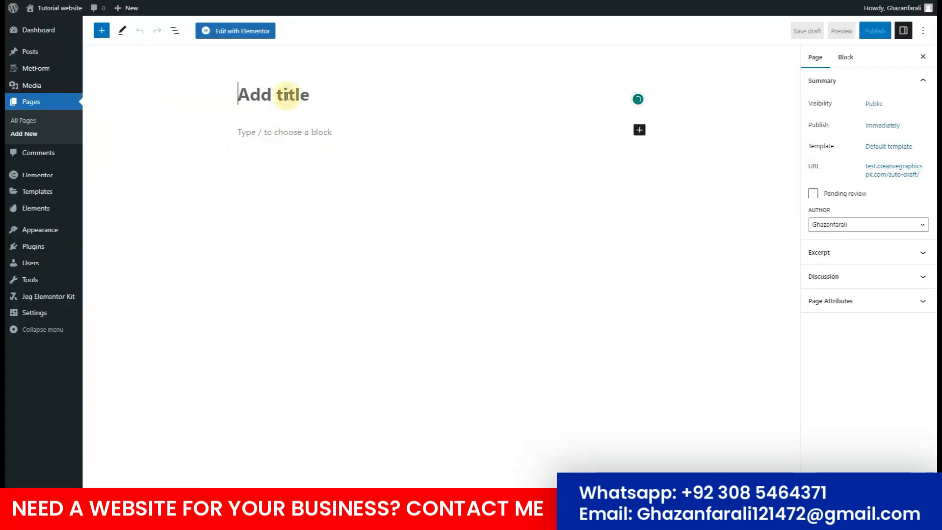
Publish a FAQ page using the Elementor Full Width template.
{"action": "type", "text": "FAQ"}
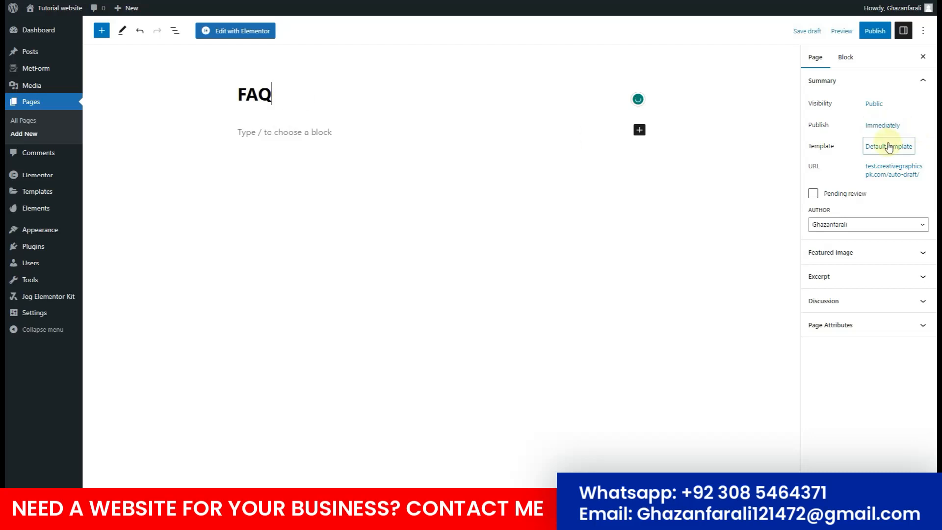
{"action": "left_click", "coordinate": [889, 146]}
{"action": "left_click", "coordinate": [862, 216]}
{"action": "left_click", "coordinate": [858, 245]}
{"action": "left_click", "coordinate": [874, 31]}
{"action": "left_click", "coordinate": [872, 30]}
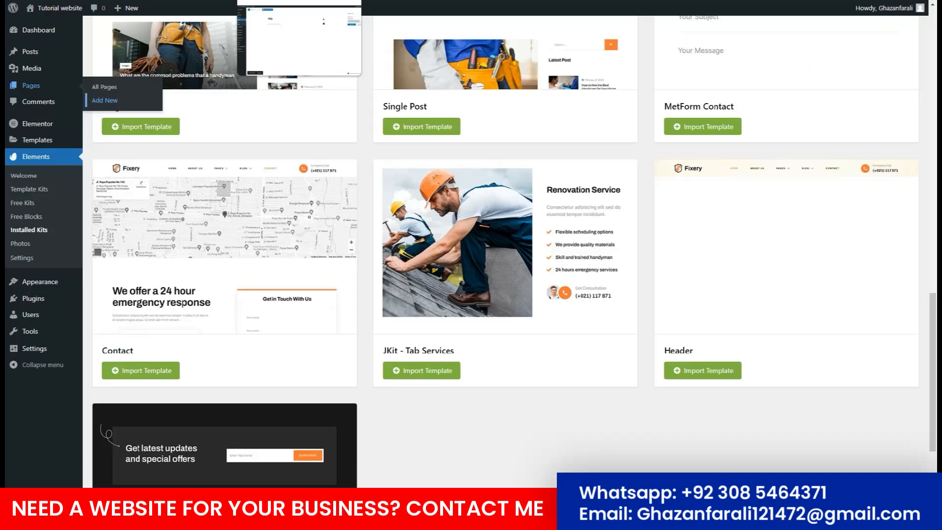
Publish a Contact page with Elementor Full Width, then go to the All Pages list.
{"action": "scroll", "coordinate": [357, 174], "scroll_direction": "down", "scroll_amount": 3}
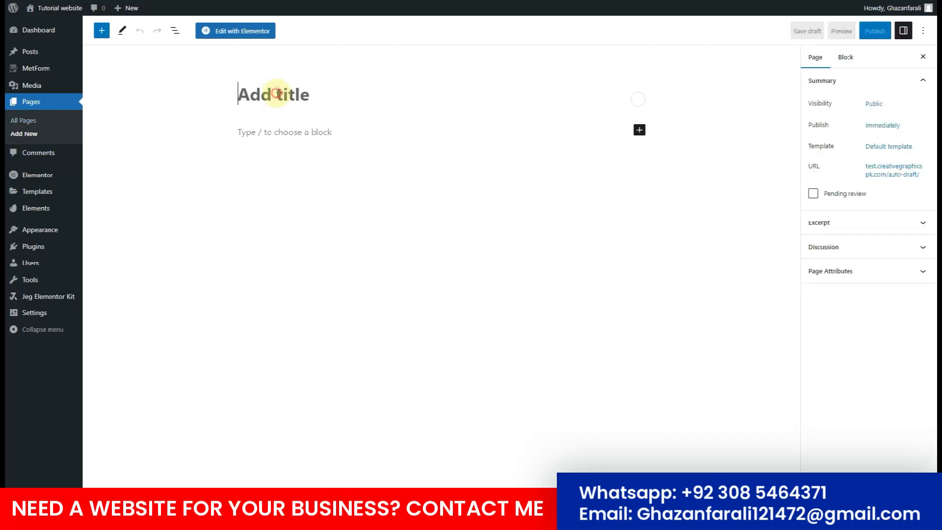
{"action": "type", "text": "Contact"}
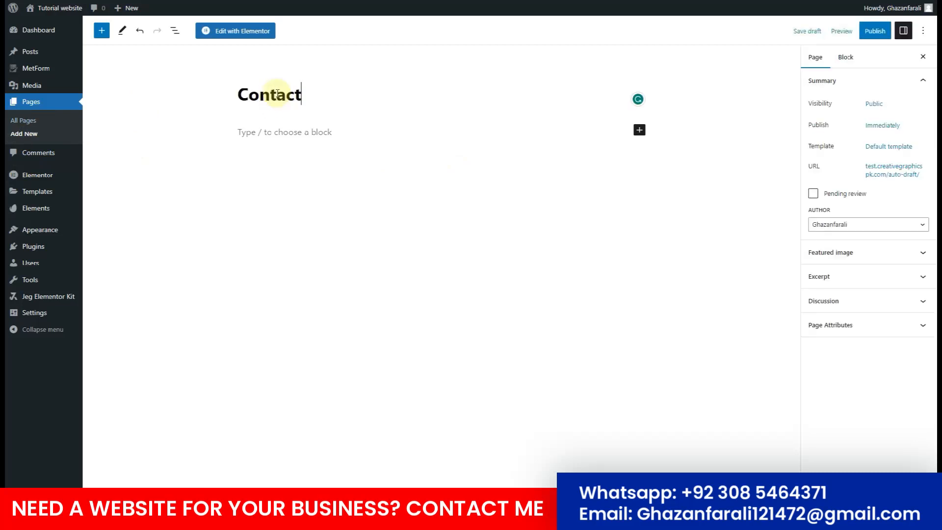
{"action": "left_click", "coordinate": [873, 147]}
{"action": "left_click", "coordinate": [844, 217]}
{"action": "left_click", "coordinate": [846, 245]}
{"action": "left_click", "coordinate": [868, 32]}
{"action": "left_click", "coordinate": [849, 32]}
{"action": "left_click", "coordinate": [23, 121]}
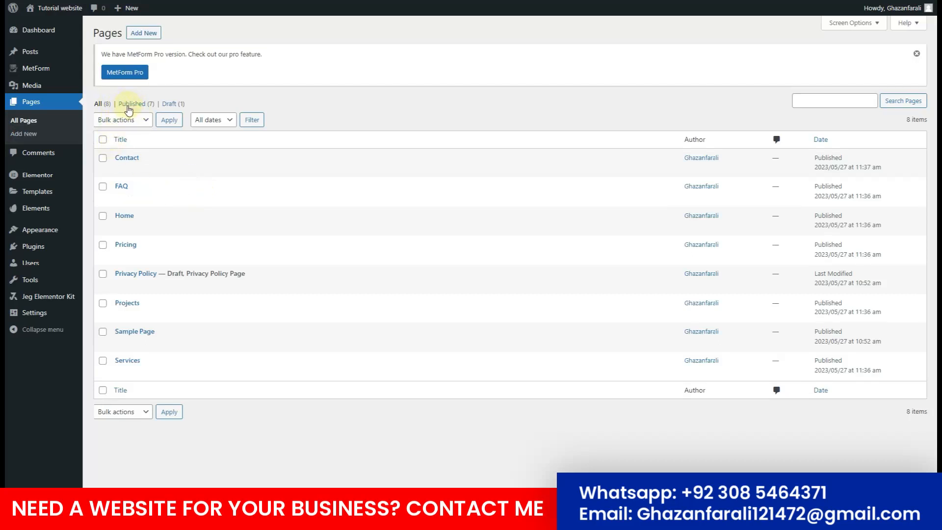
Trash Sample Page and the leftover draft, leaving six published pages.
{"action": "mouse_move", "coordinate": [174, 289]}
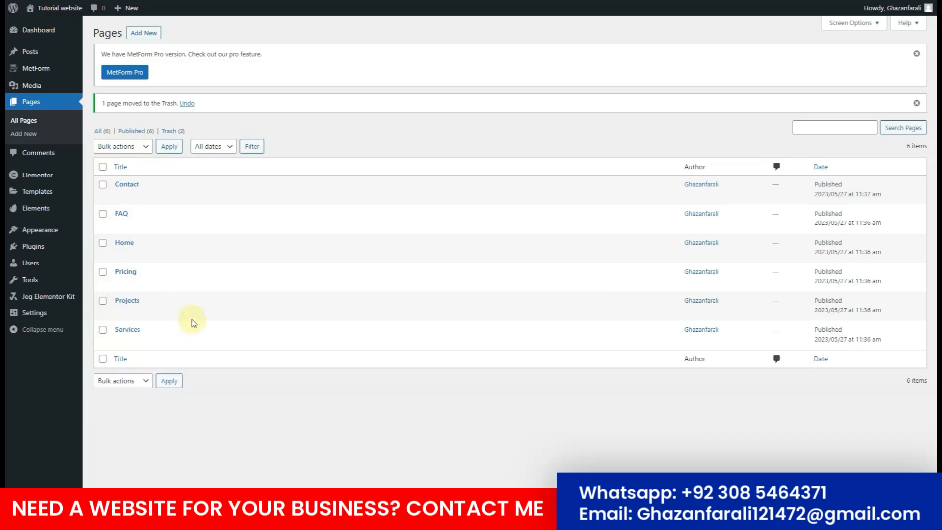
{"action": "mouse_move", "coordinate": [46, 233]}
Create a menu named Main menu and add all the site's pages to it.
{"action": "left_click", "coordinate": [326, 193]}
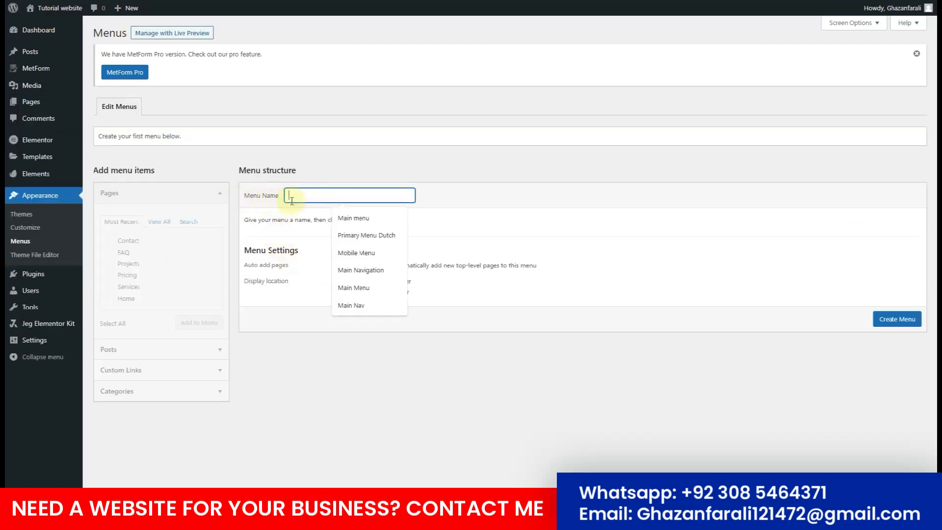
{"action": "left_click", "coordinate": [388, 224]}
{"action": "left_click", "coordinate": [897, 320]}
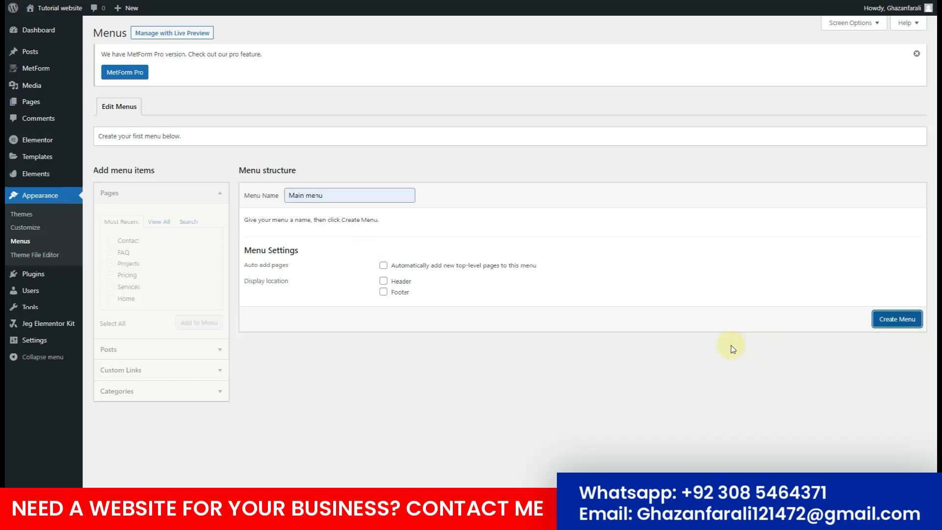
{"action": "left_click", "coordinate": [166, 224]}
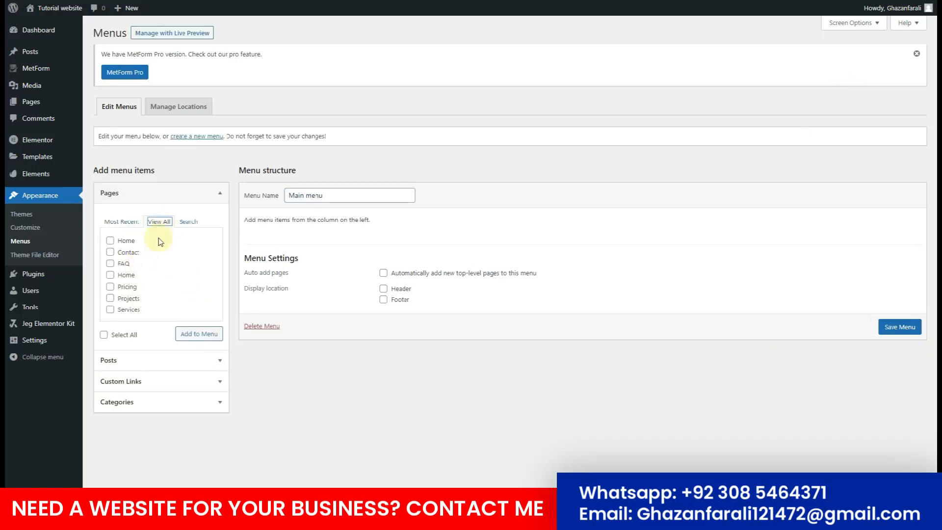
{"action": "left_click", "coordinate": [122, 336]}
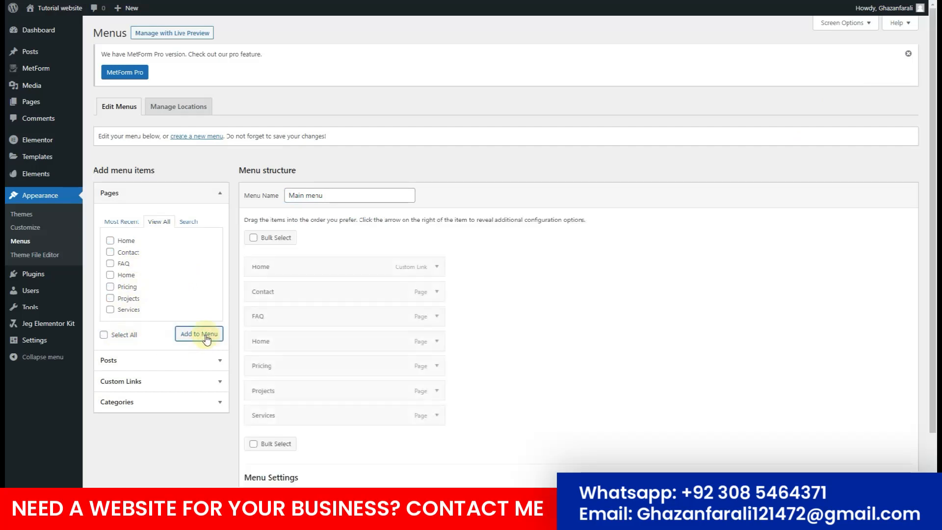
{"action": "scroll", "coordinate": [388, 357], "scroll_direction": "down", "scroll_amount": 1}
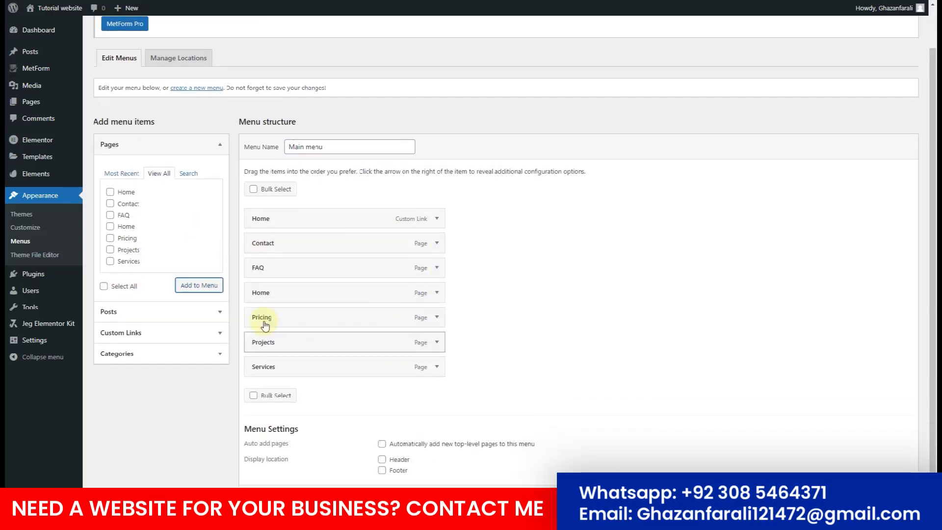
Remove the Home custom link and order items Home, Services, Projects, Pricing, FAQ, Contact.
{"action": "left_click_drag", "start_coordinate": [278, 297], "coordinate": [301, 240]}
{"action": "left_click", "coordinate": [437, 219]}
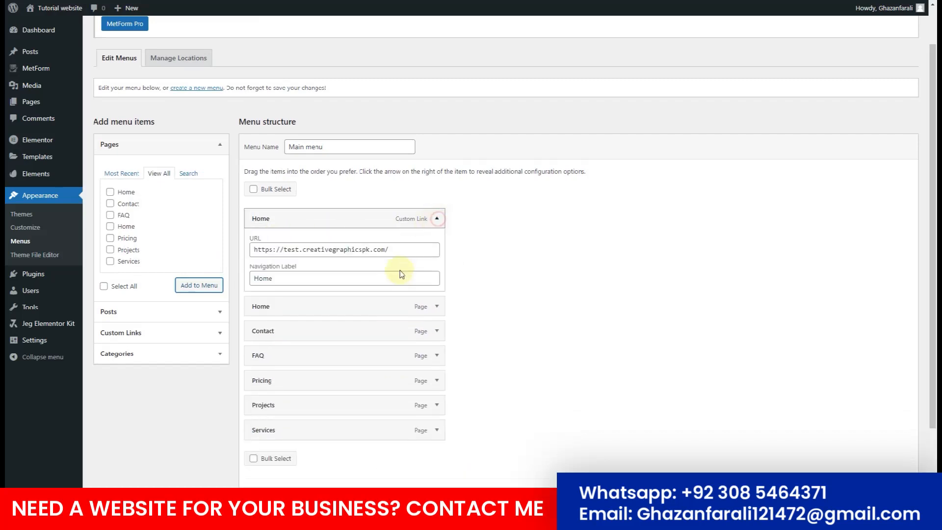
{"action": "left_click", "coordinate": [258, 315]}
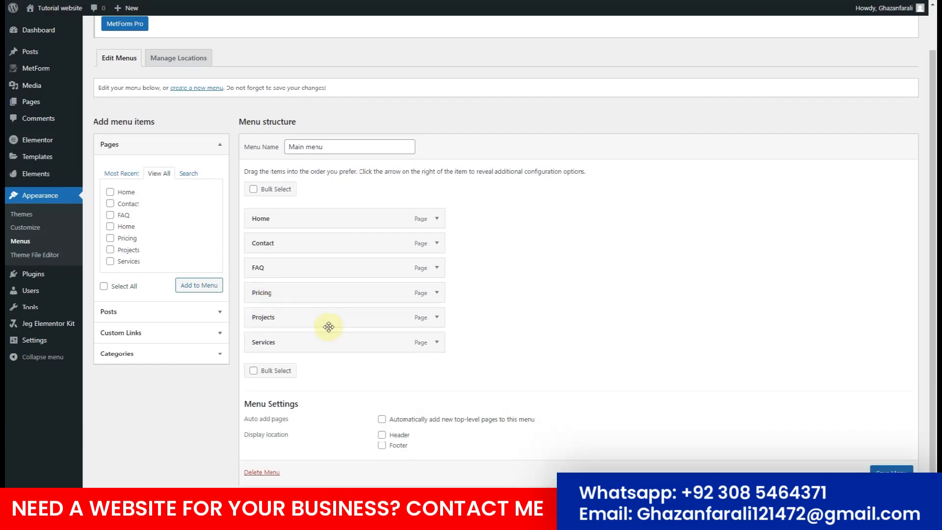
{"action": "left_click_drag", "start_coordinate": [295, 342], "coordinate": [300, 249]}
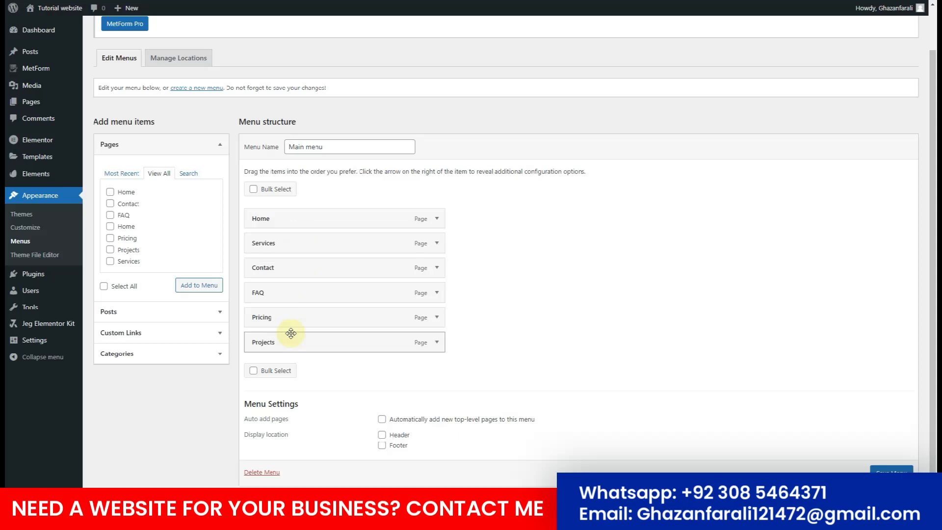
{"action": "left_click_drag", "start_coordinate": [291, 334], "coordinate": [296, 269]}
{"action": "left_click_drag", "start_coordinate": [290, 343], "coordinate": [285, 317]}
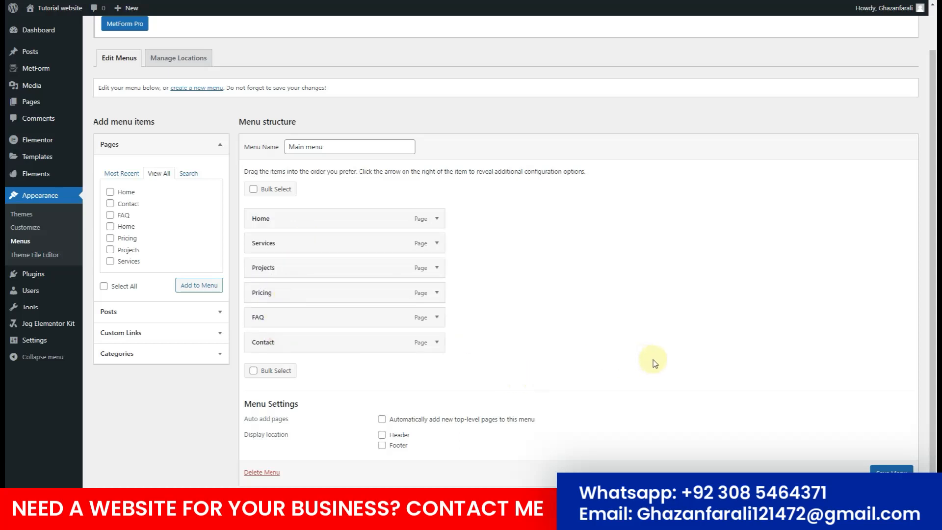
{"action": "scroll", "coordinate": [834, 417], "scroll_direction": "down", "scroll_amount": 1}
Save the Main menu and start a new page titled 'About'.
{"action": "left_click", "coordinate": [891, 459]}
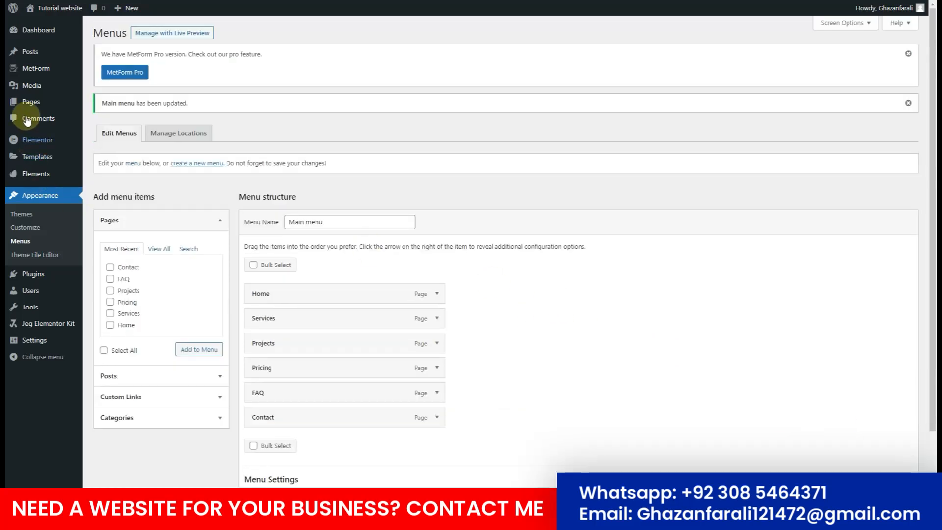
{"action": "mouse_move", "coordinate": [32, 109]}
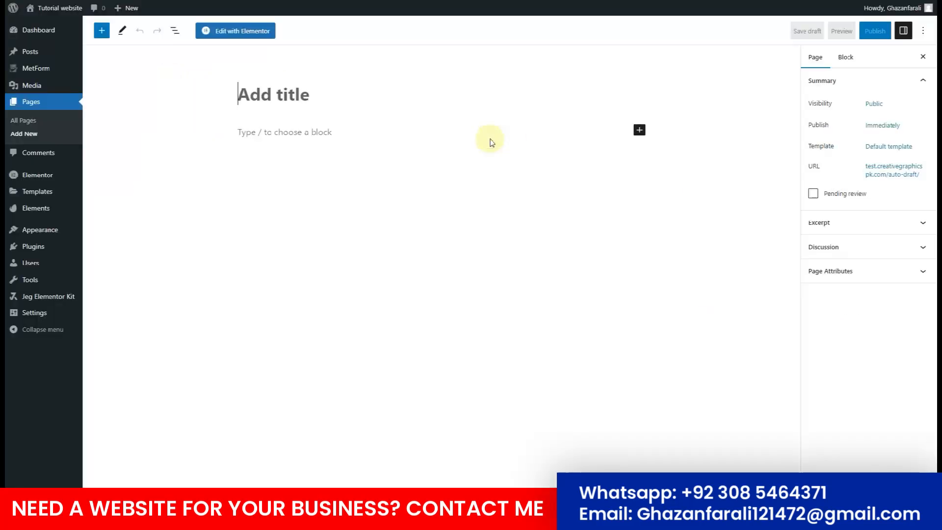
{"action": "type", "text": "About"}
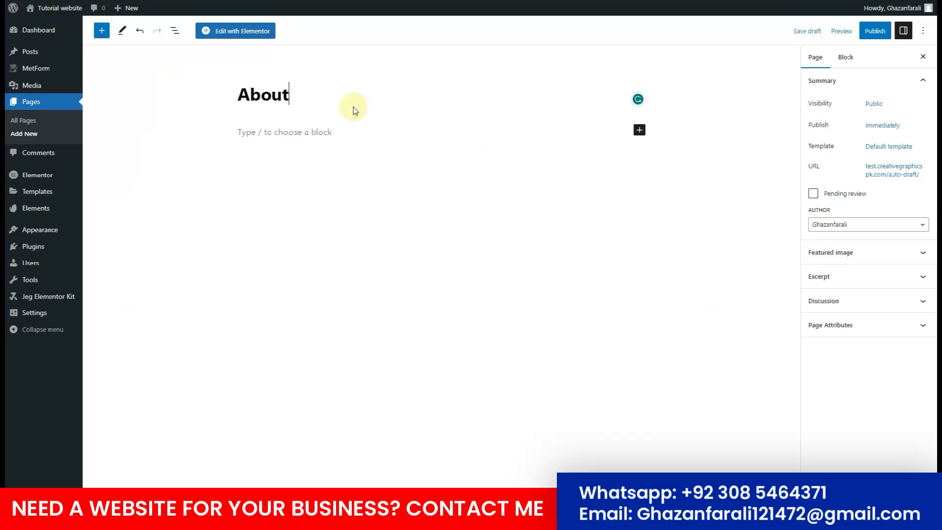
Give the About page the Elementor Full Width template and publish it.
{"action": "left_click", "coordinate": [885, 146]}
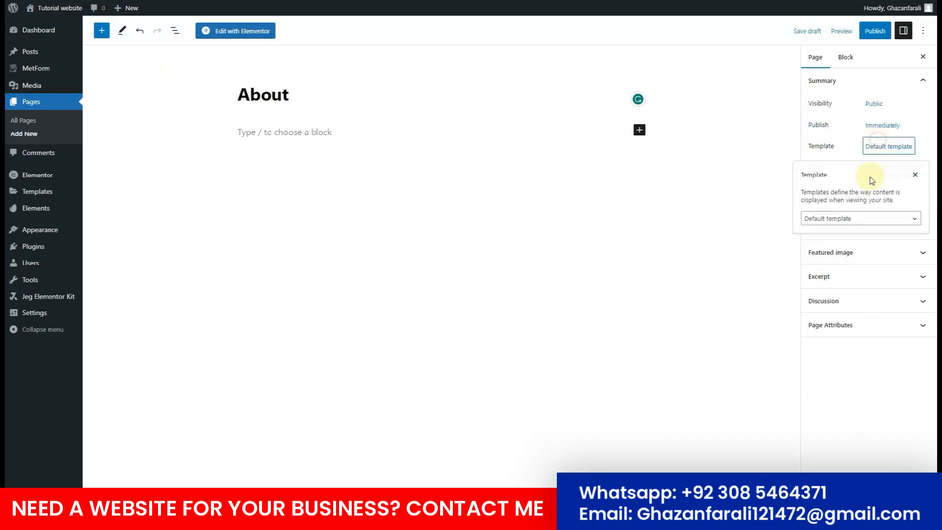
{"action": "left_click", "coordinate": [839, 218]}
{"action": "left_click", "coordinate": [840, 246]}
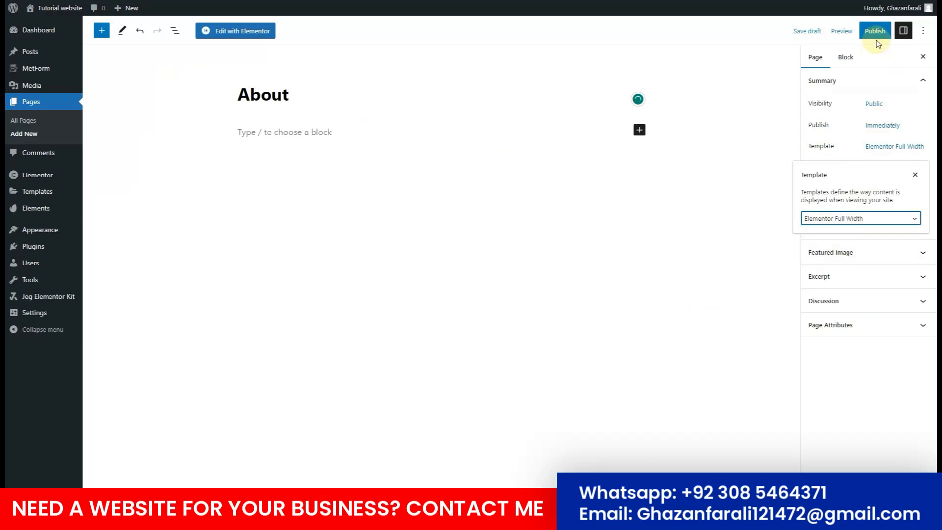
{"action": "left_click", "coordinate": [863, 34]}
{"action": "left_click", "coordinate": [859, 34]}
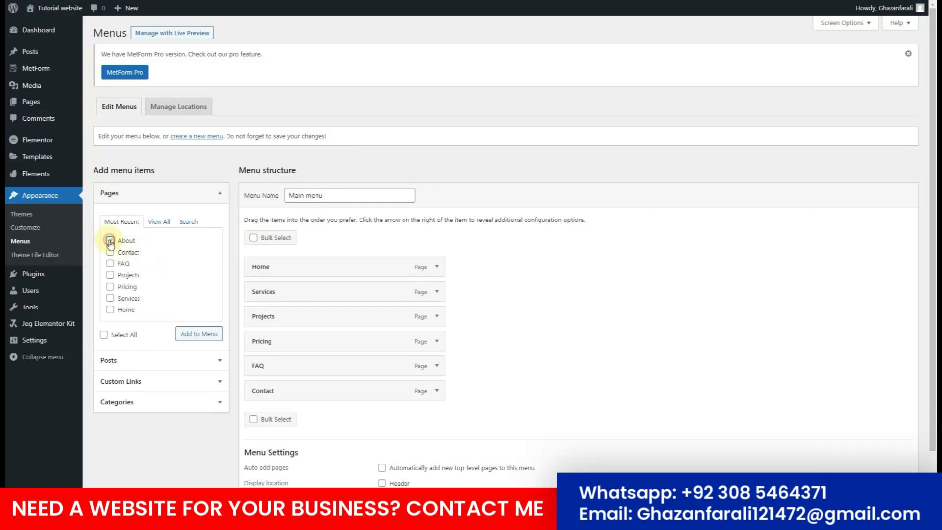
Add About to the Main menu between FAQ and Contact, save, and view the live site.
{"action": "left_click", "coordinate": [199, 334]}
{"action": "left_click_drag", "start_coordinate": [330, 417], "coordinate": [397, 397]}
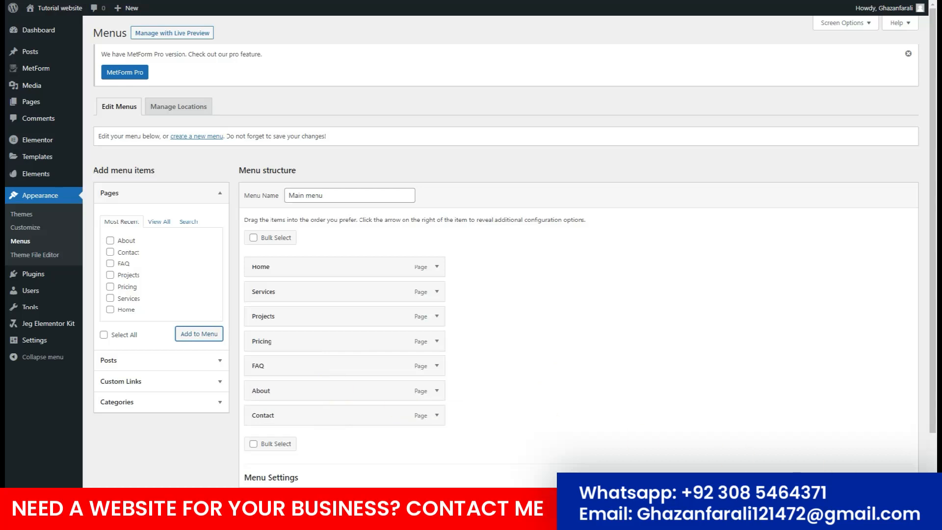
{"action": "scroll", "coordinate": [797, 483], "scroll_direction": "down", "scroll_amount": 1}
{"action": "left_click", "coordinate": [890, 502]}
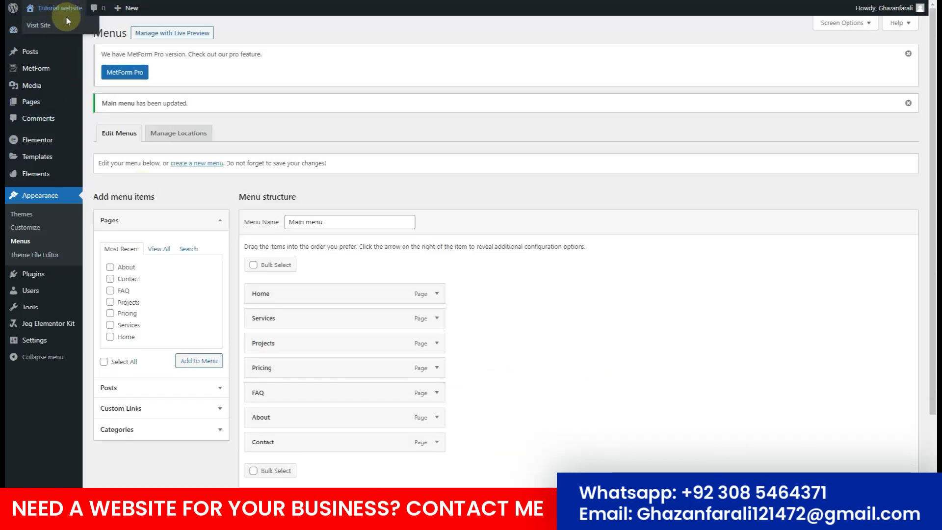
{"action": "left_click", "coordinate": [66, 26]}
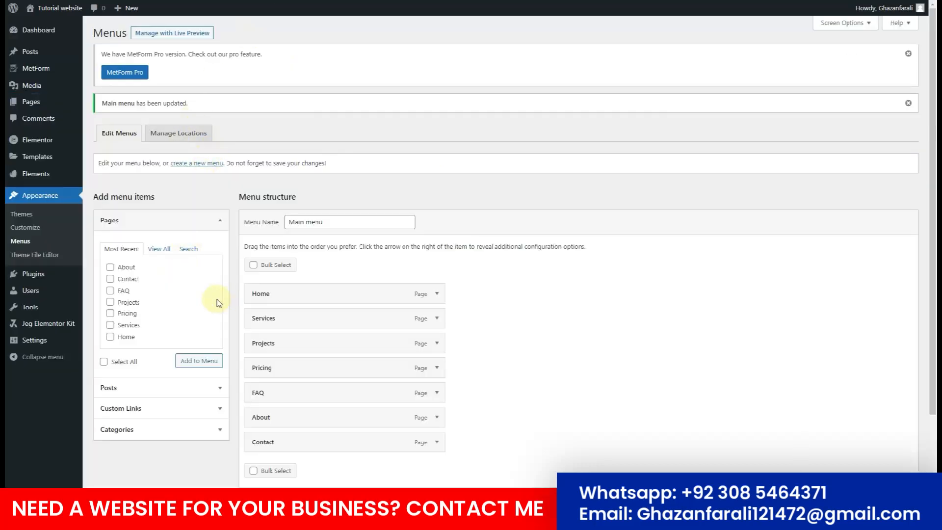
{"action": "mouse_move", "coordinate": [22, 342]}
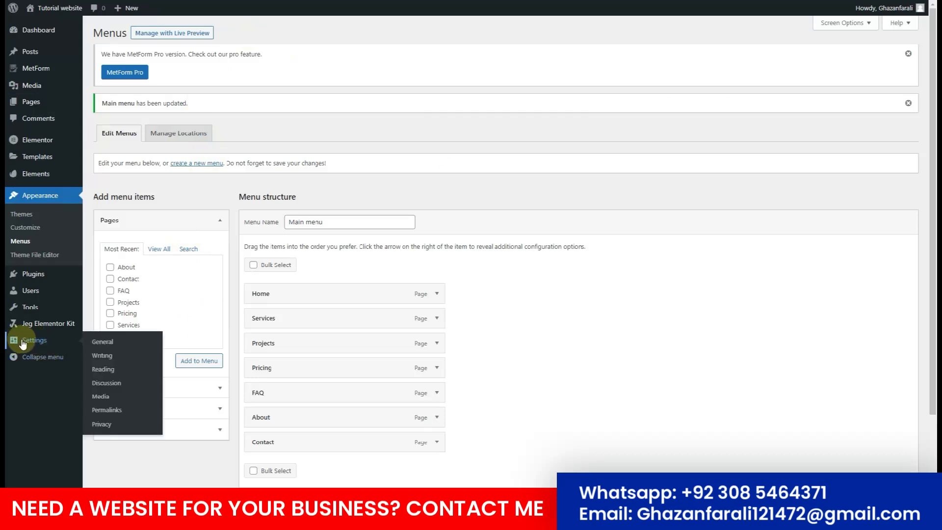
Replace the 'Tutorial website' site title with 'HandyMan Services' and save General Settings.
{"action": "left_click", "coordinate": [107, 343]}
{"action": "left_click", "coordinate": [264, 108]}
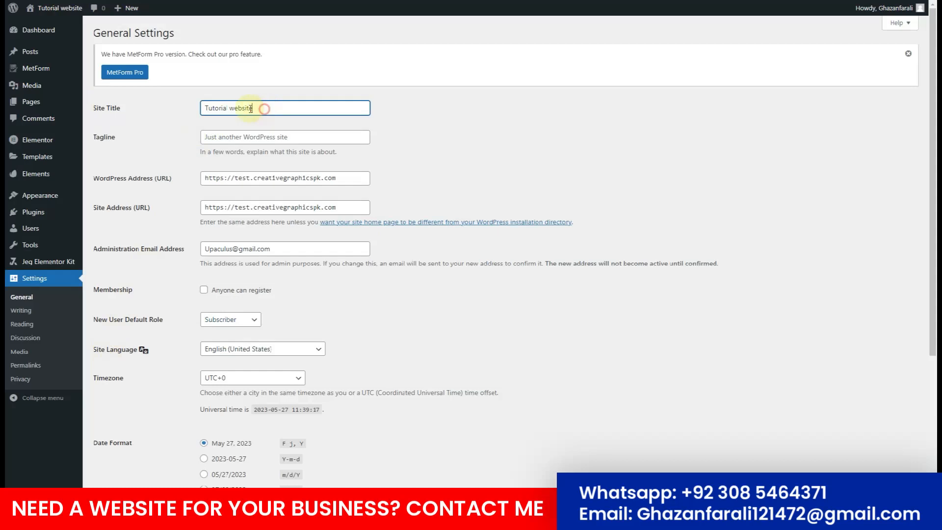
{"action": "left_click_drag", "start_coordinate": [265, 108], "coordinate": [189, 113]}
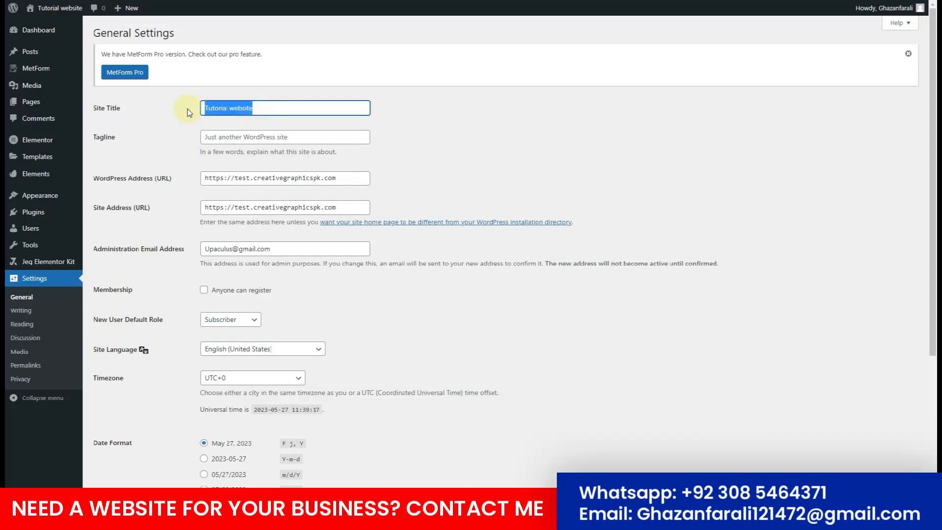
{"action": "type", "text": "Handy"}
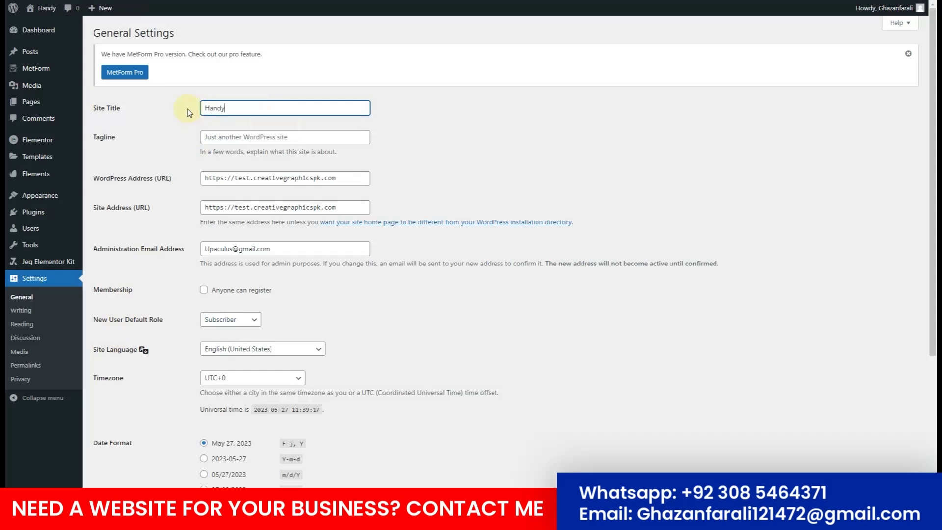
{"action": "type", "text": "vices"}
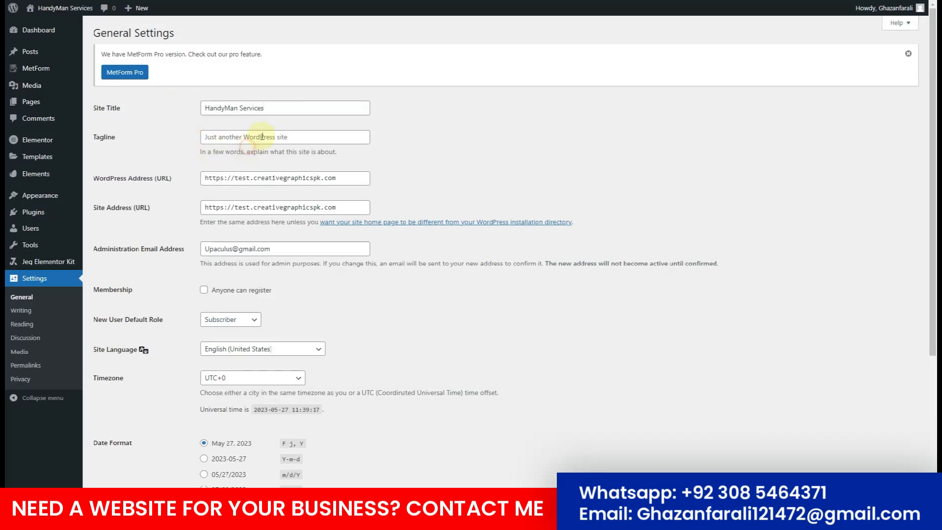
{"action": "left_click", "coordinate": [306, 137]}
{"action": "left_click", "coordinate": [157, 267]}
{"action": "scroll", "coordinate": [172, 319], "scroll_direction": "down", "scroll_amount": 5}
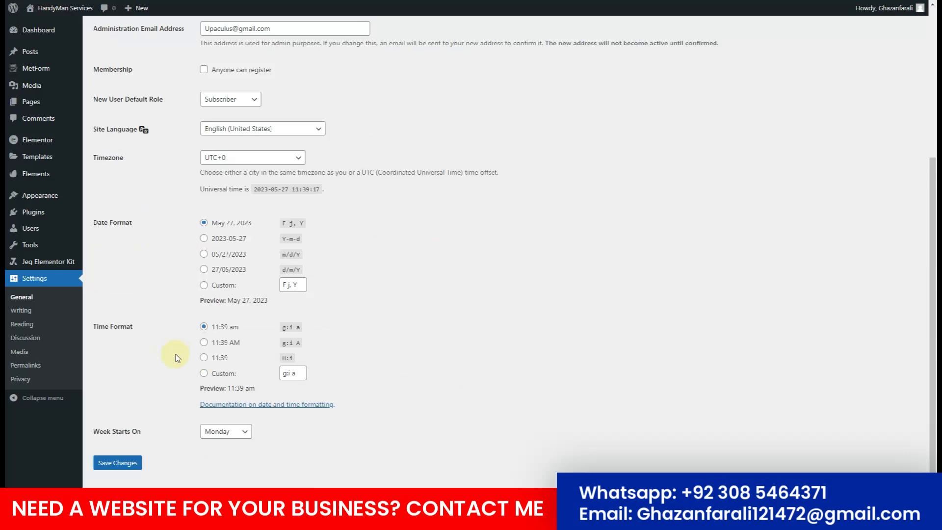
{"action": "left_click", "coordinate": [120, 466]}
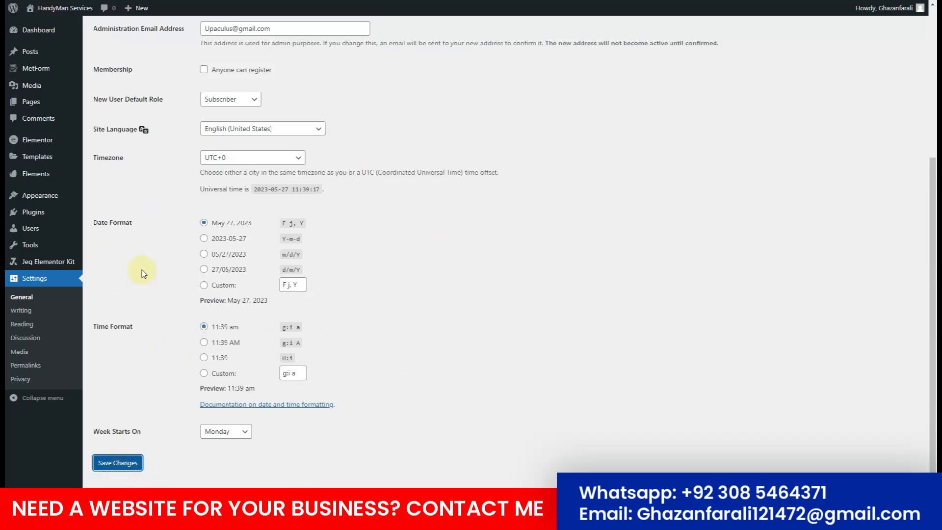
{"action": "mouse_move", "coordinate": [43, 11]}
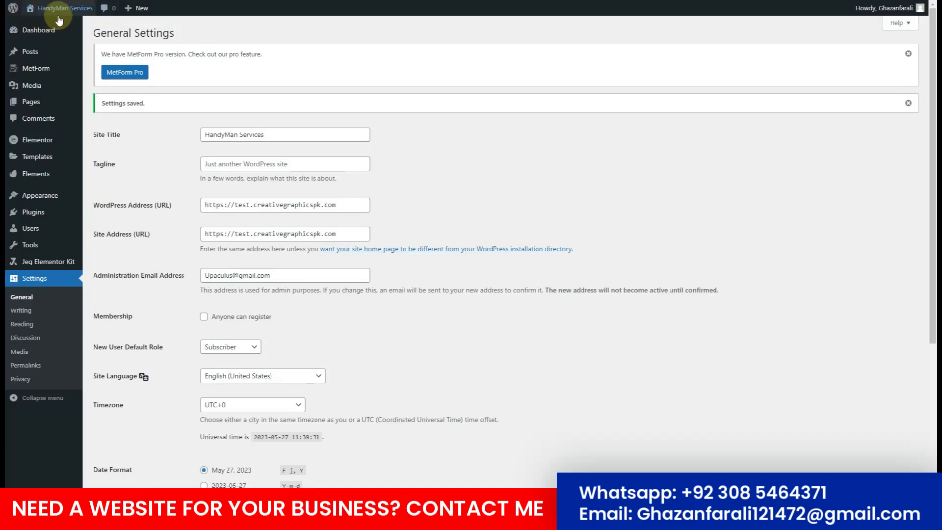
Set permalinks to Post name, save, and dismiss the permalink and MetForm Pro notices.
{"action": "left_click", "coordinate": [35, 367]}
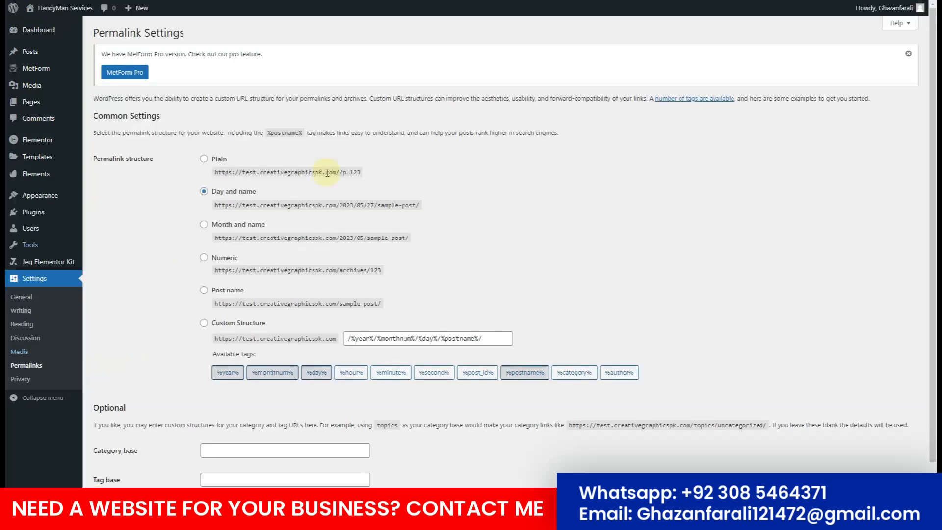
{"action": "left_click", "coordinate": [240, 293]}
{"action": "scroll", "coordinate": [180, 333], "scroll_direction": "down", "scroll_amount": 1}
{"action": "left_click", "coordinate": [123, 464]}
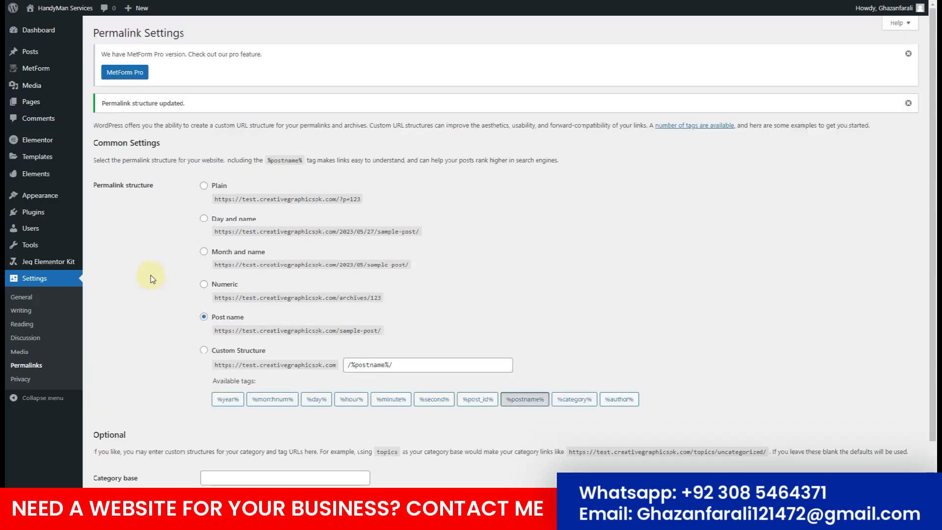
{"action": "left_click", "coordinate": [908, 104]}
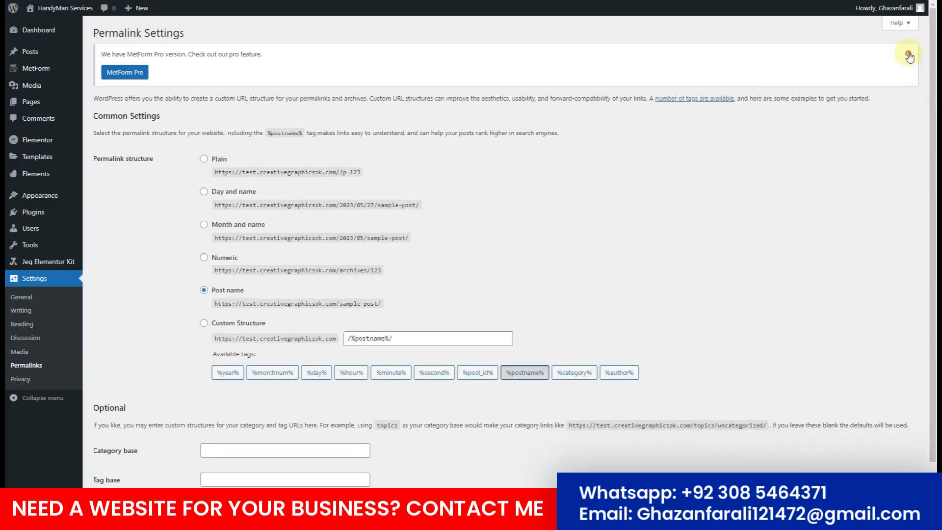
{"action": "left_click", "coordinate": [907, 53]}
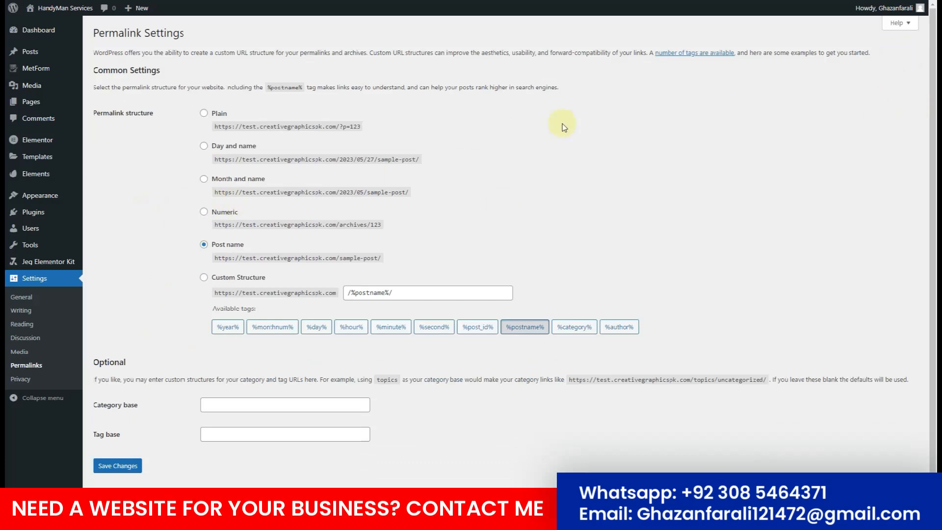
{"action": "mouse_move", "coordinate": [49, 261]}
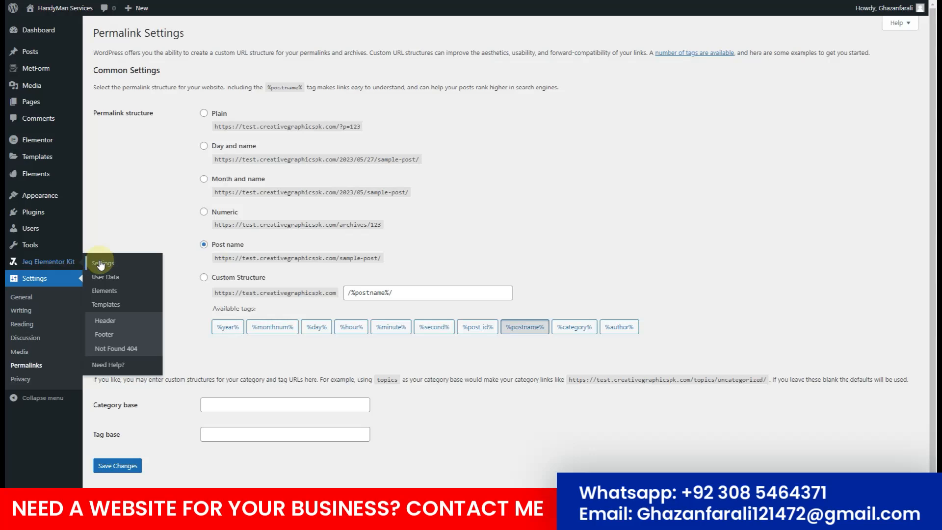
Add a Jeg Elementor Kit header template titled 'Header' and edit it in Elementor.
{"action": "left_click", "coordinate": [108, 323]}
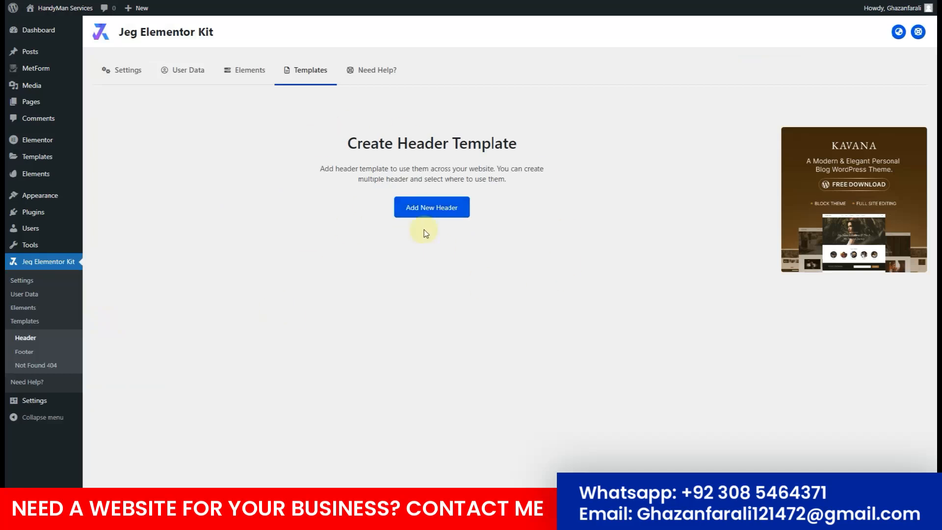
{"action": "left_click", "coordinate": [443, 214]}
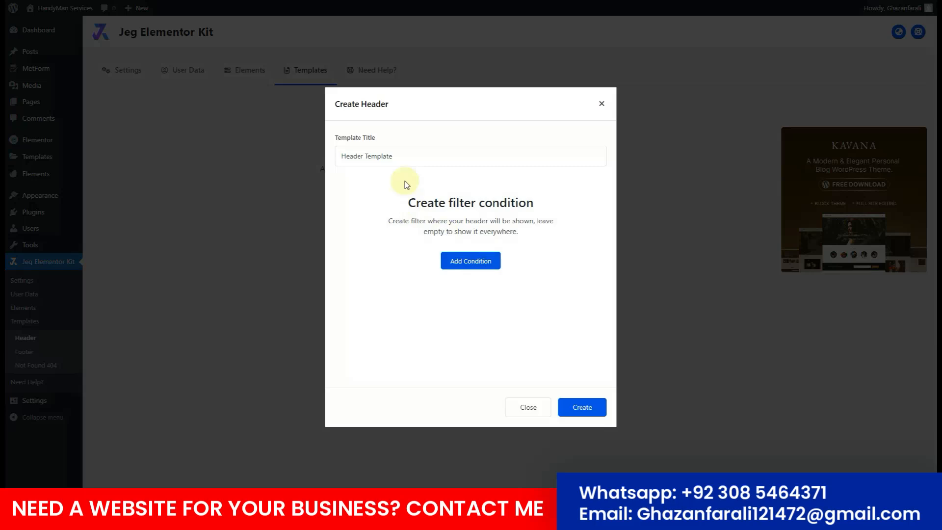
{"action": "left_click", "coordinate": [400, 157]}
{"action": "left_click_drag", "start_coordinate": [400, 157], "coordinate": [364, 157]}
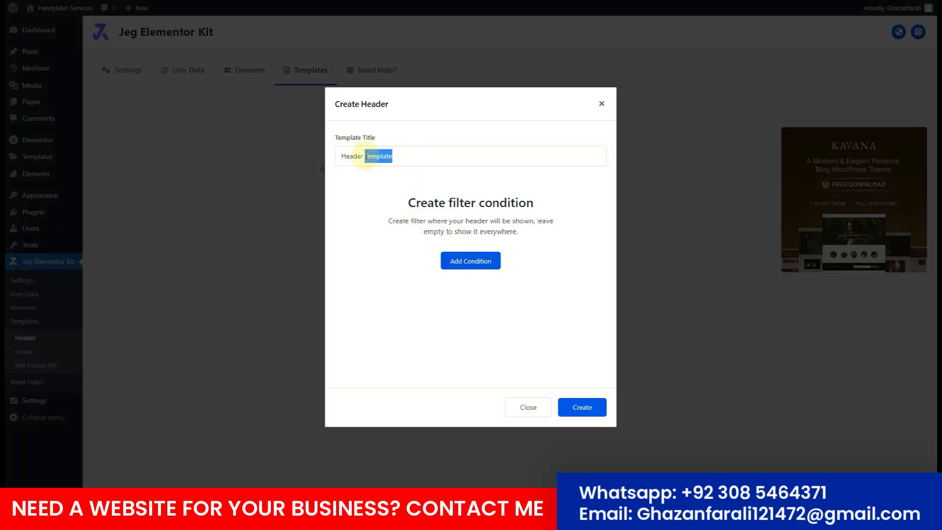
{"action": "key", "text": "BackSpace"}
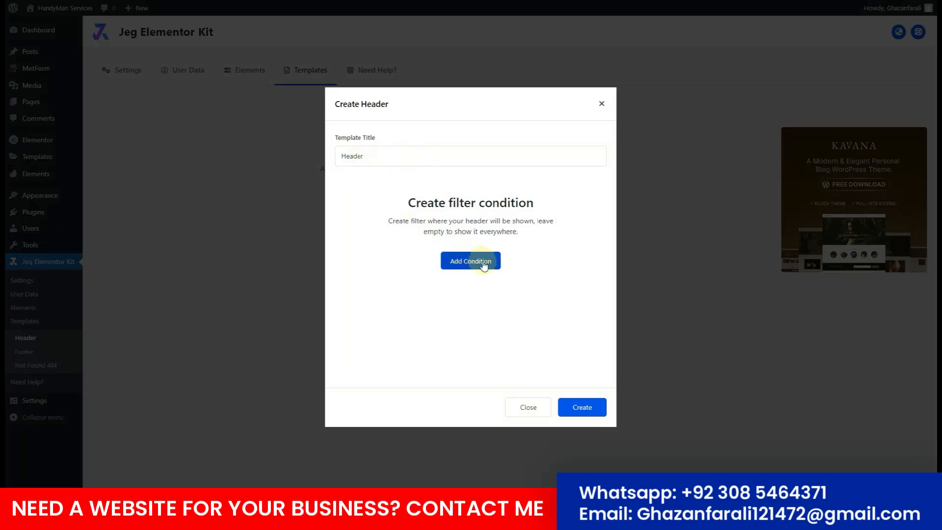
{"action": "left_click", "coordinate": [598, 416]}
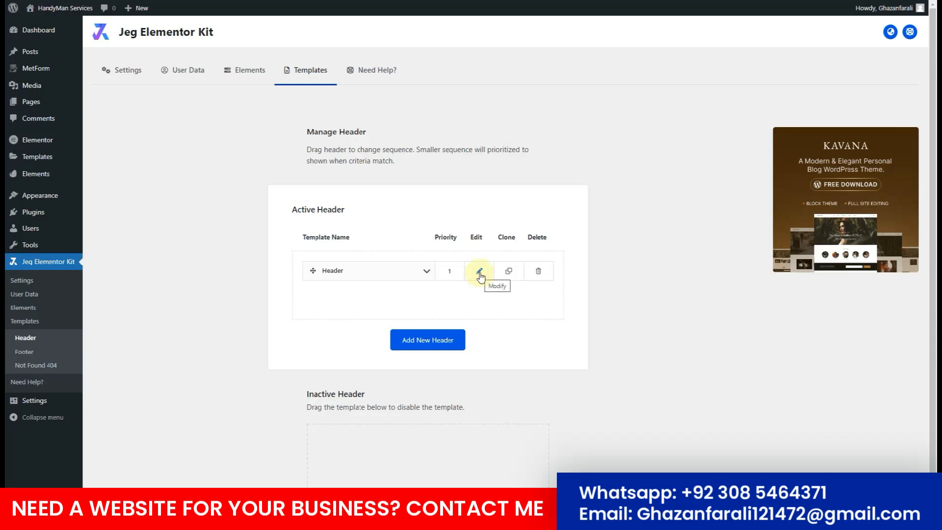
{"action": "left_click", "coordinate": [480, 274]}
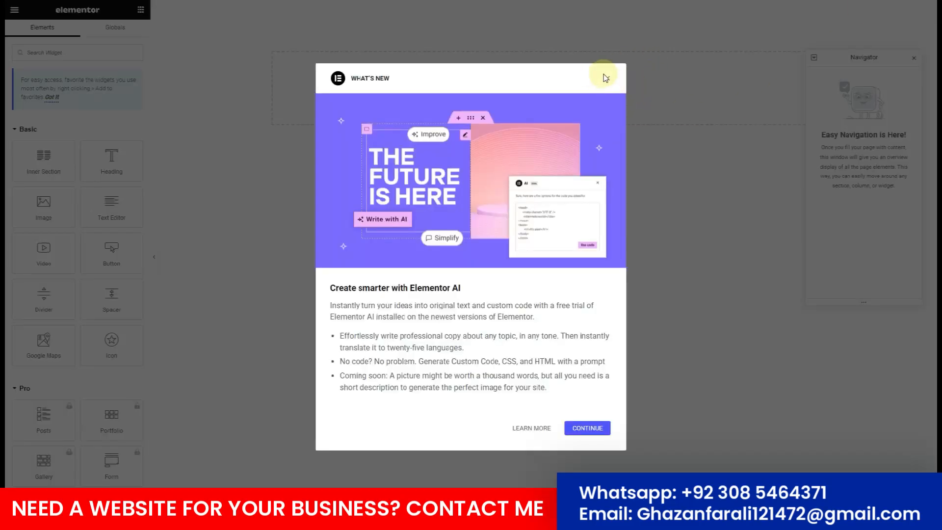
Close the Elementor AI and Containers announcements, then insert the Fixery kit's Header template.
{"action": "left_click", "coordinate": [608, 78]}
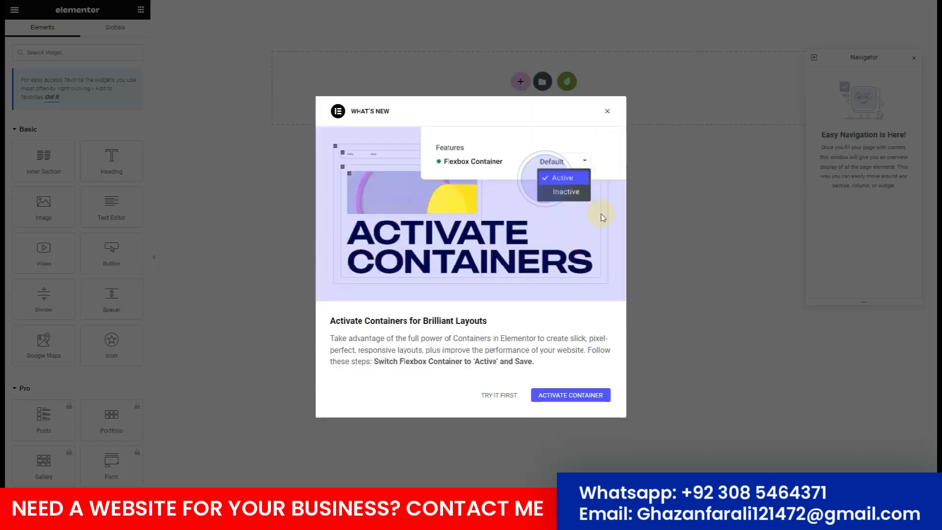
{"action": "left_click", "coordinate": [608, 112]}
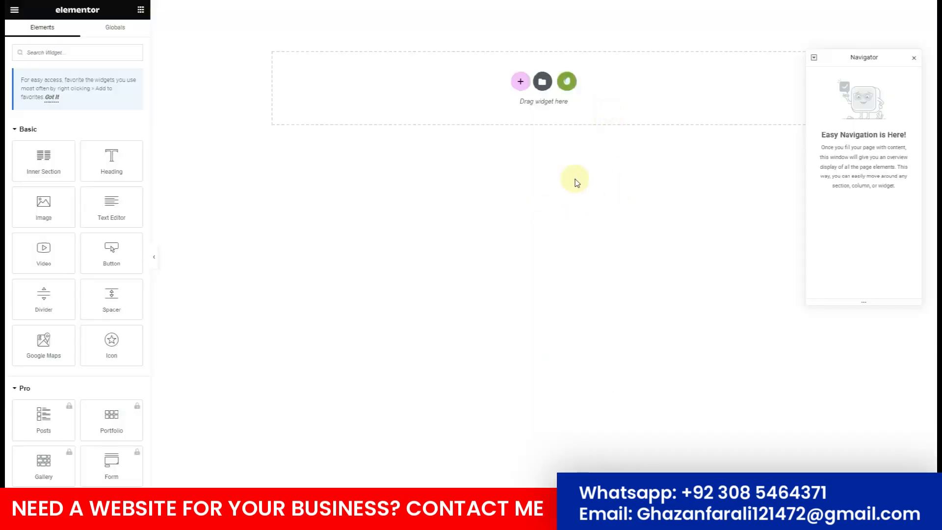
{"action": "left_click", "coordinate": [567, 89]}
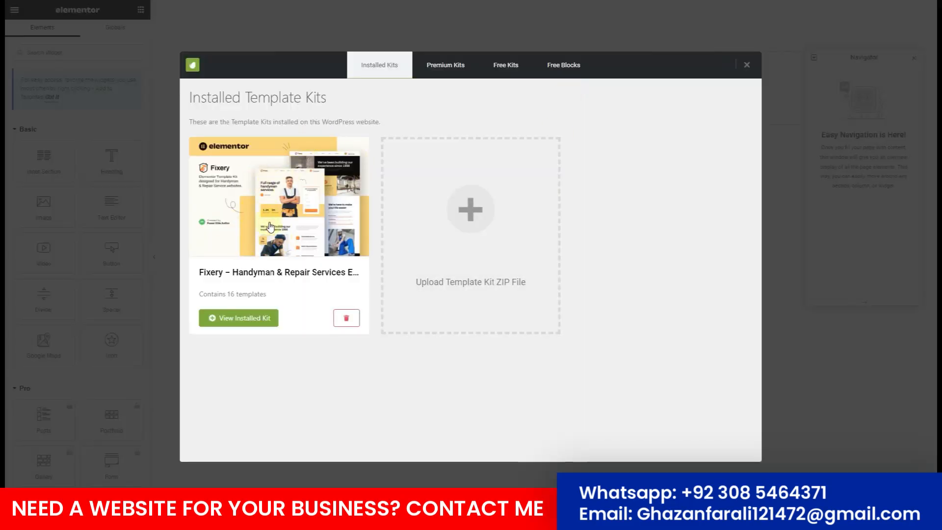
{"action": "left_click", "coordinate": [270, 235]}
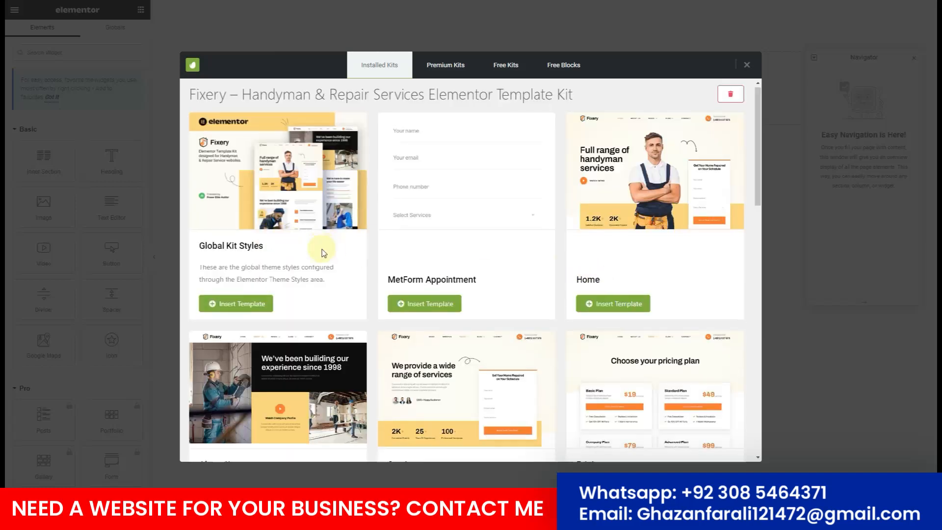
{"action": "scroll", "coordinate": [323, 255], "scroll_direction": "down", "scroll_amount": 5}
{"action": "scroll", "coordinate": [324, 256], "scroll_direction": "down", "scroll_amount": 6}
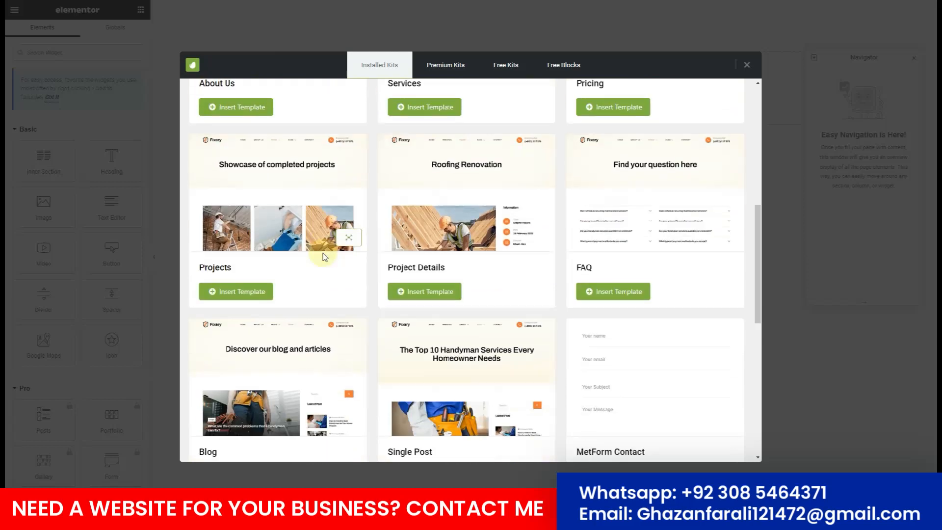
{"action": "scroll", "coordinate": [324, 262], "scroll_direction": "down", "scroll_amount": 5}
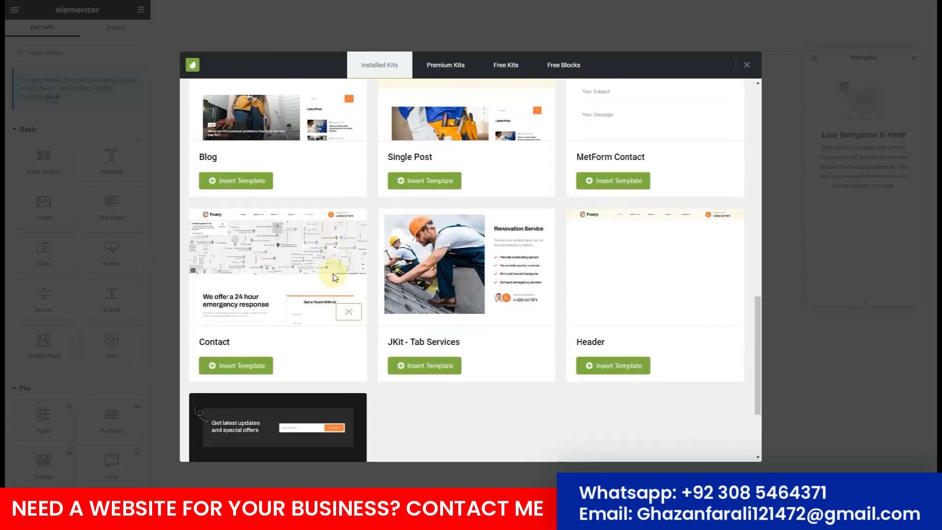
{"action": "scroll", "coordinate": [332, 277], "scroll_direction": "down", "scroll_amount": 2}
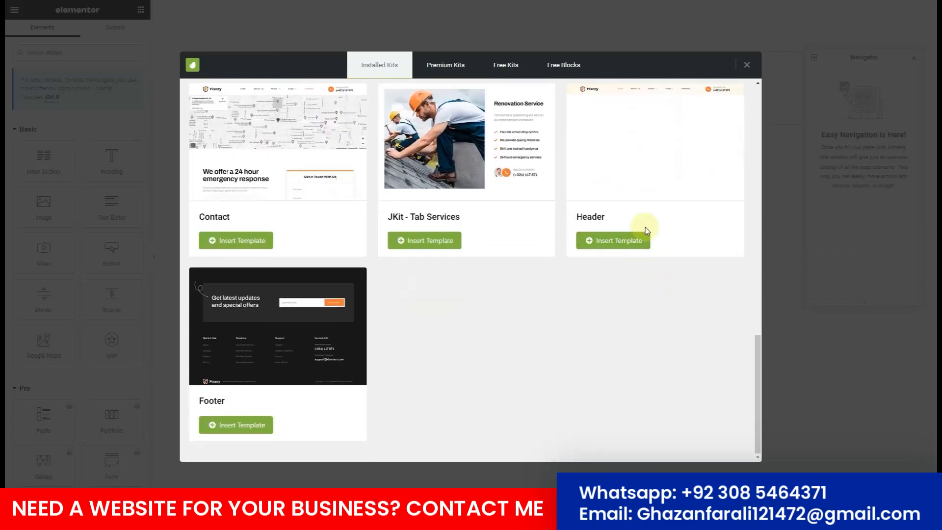
{"action": "left_click", "coordinate": [622, 245]}
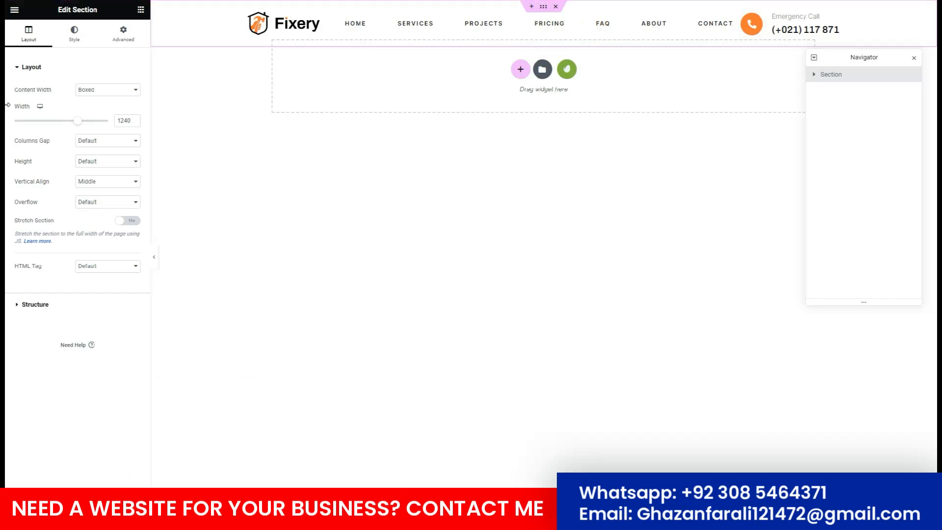
Choose Exit from the Elementor menu and apply it, then cancel the leave prompt.
{"action": "left_click", "coordinate": [14, 10]}
{"action": "left_click", "coordinate": [73, 200]}
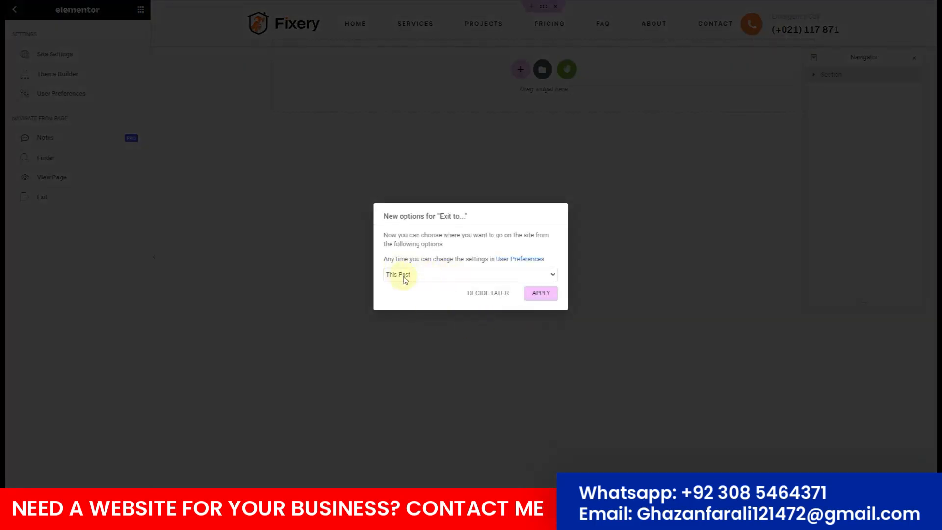
{"action": "left_click", "coordinate": [541, 297]}
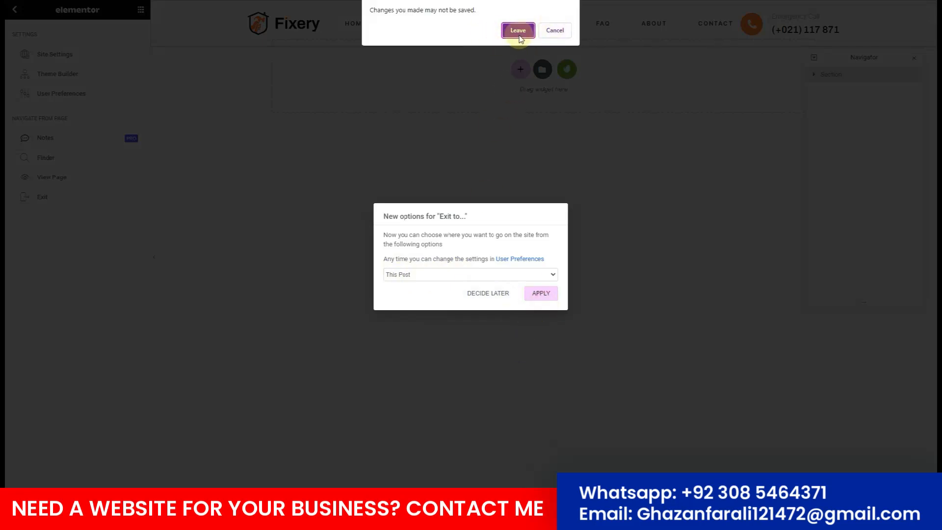
{"action": "left_click", "coordinate": [554, 30]}
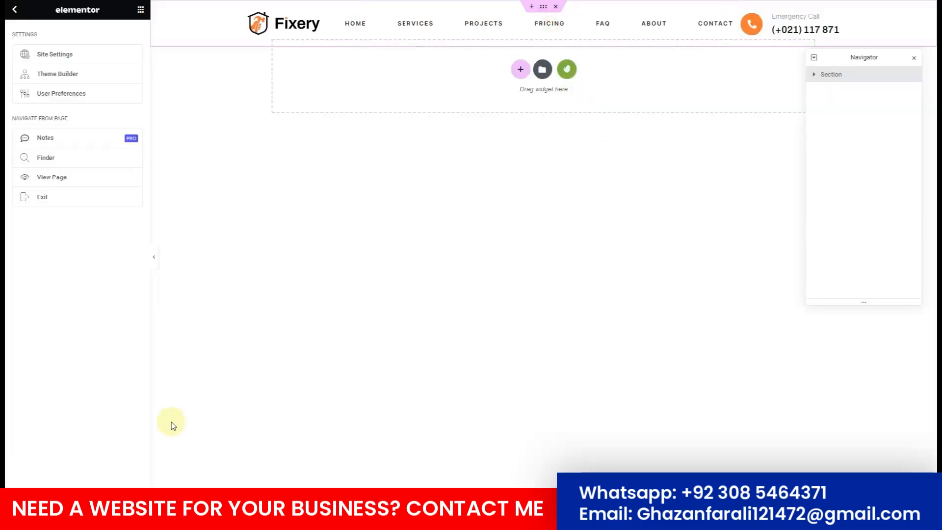
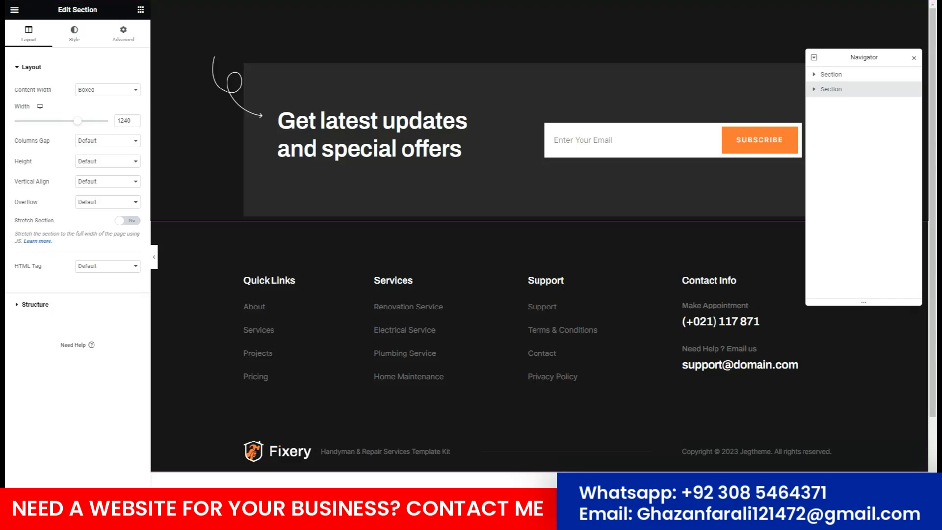
Leave the Elementor editor using Exit in its main menu.
{"action": "left_click", "coordinate": [14, 10]}
{"action": "left_click", "coordinate": [49, 196]}
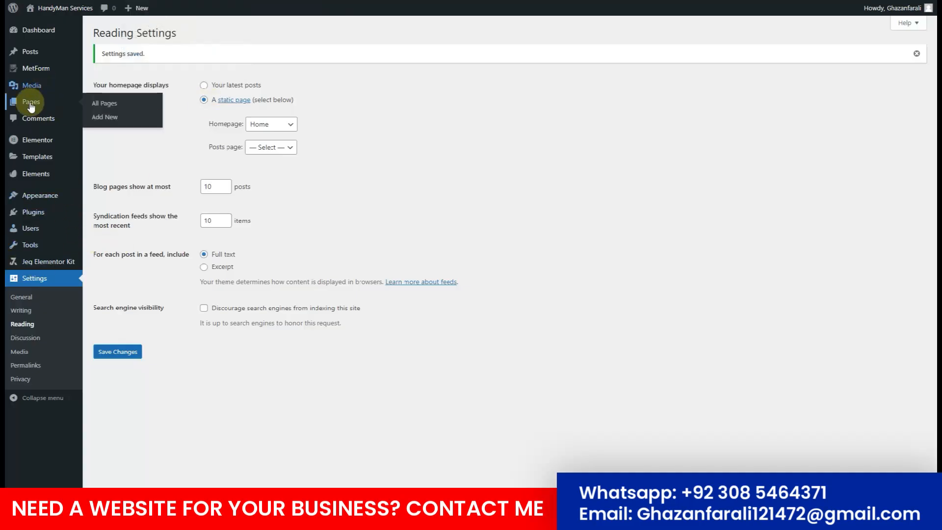
Open the Home front page from All Pages and switch it to Elementor editing.
{"action": "left_click", "coordinate": [31, 104]}
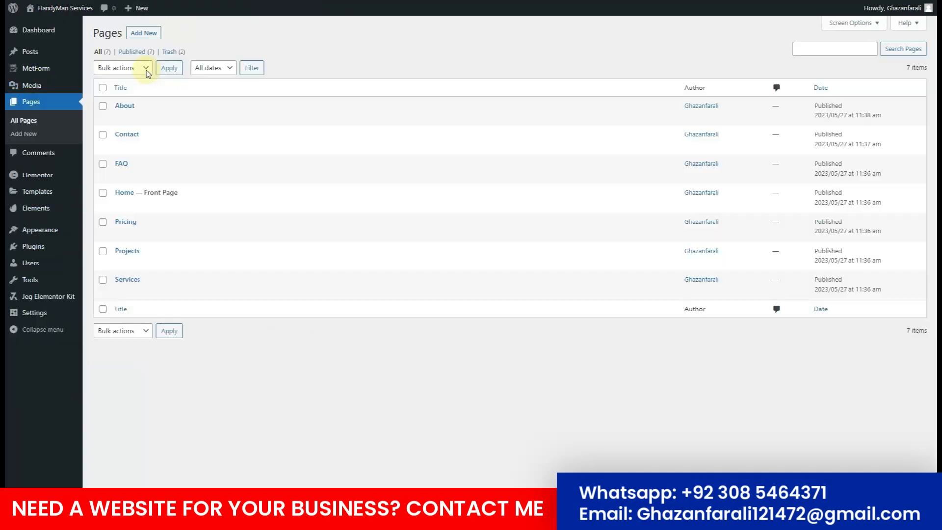
{"action": "mouse_move", "coordinate": [122, 208]}
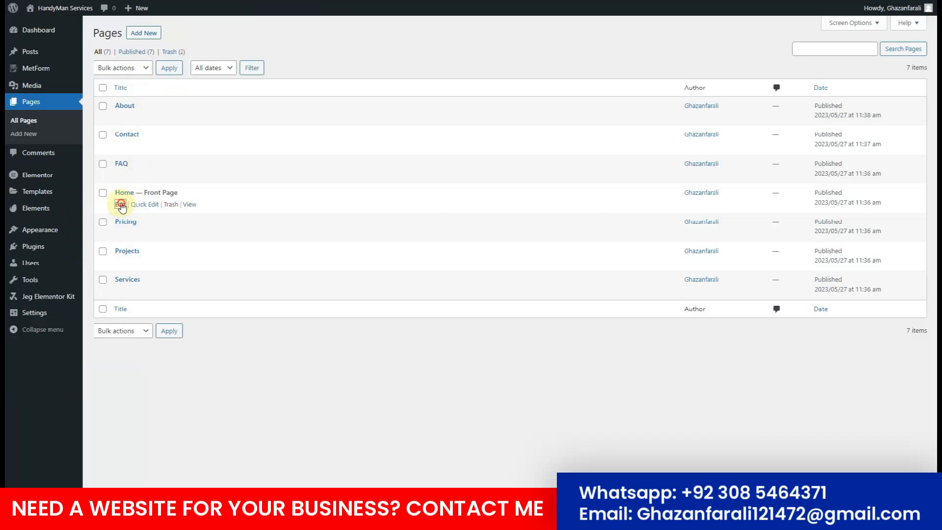
{"action": "left_click", "coordinate": [121, 205]}
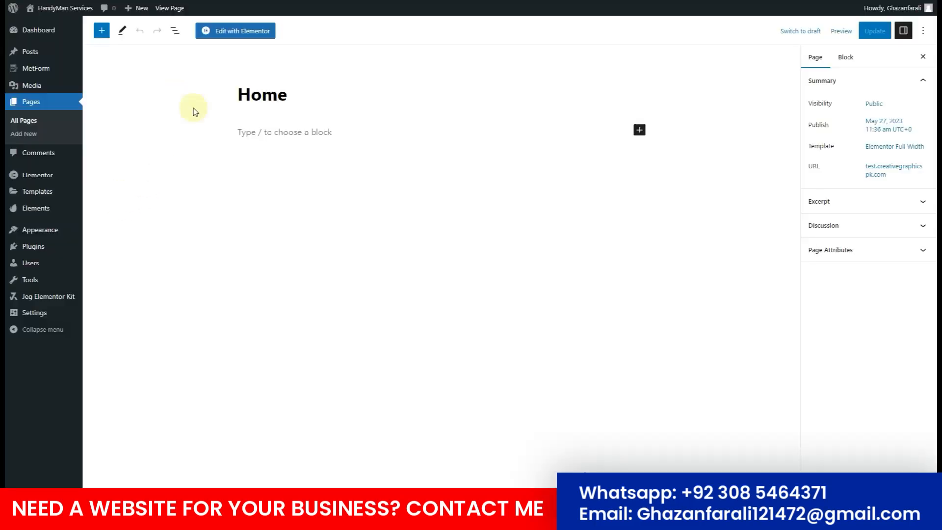
{"action": "left_click", "coordinate": [234, 31]}
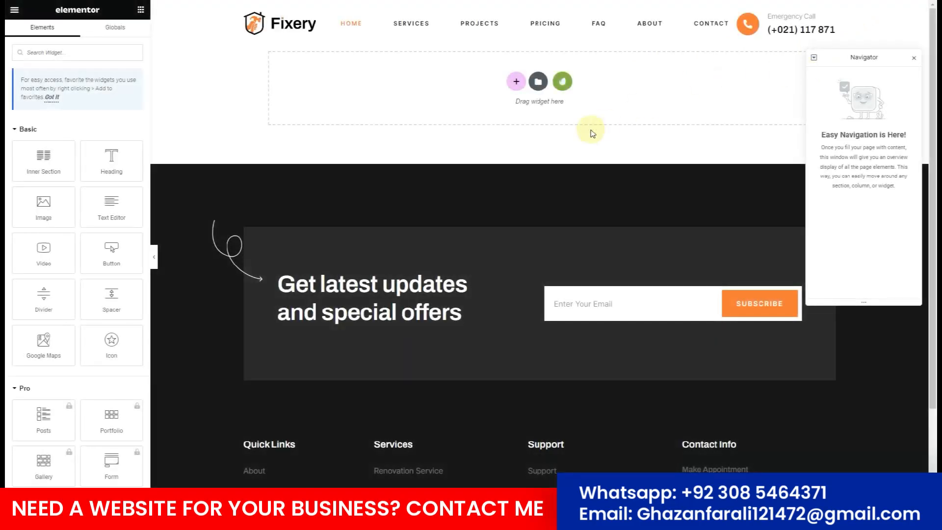
Insert the installed Fixery kit's Home template and scroll through the handyman layout.
{"action": "left_click", "coordinate": [563, 82]}
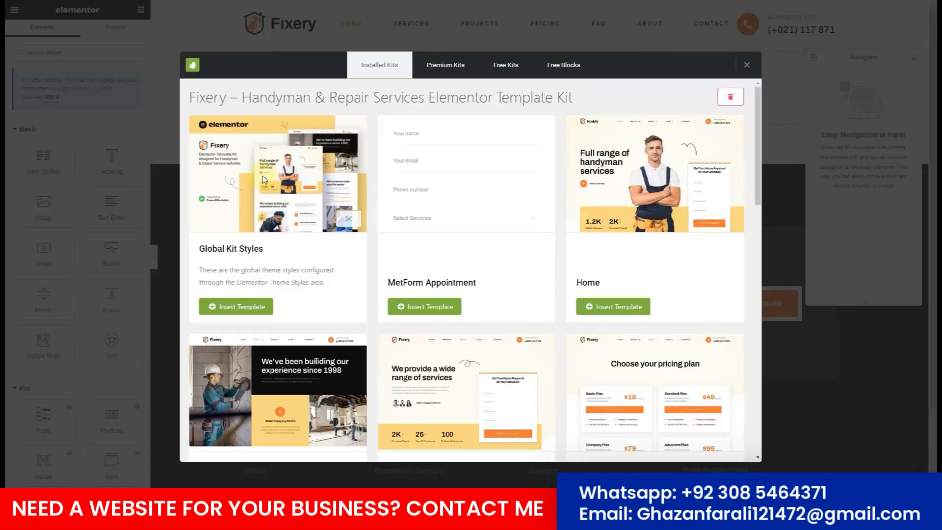
{"action": "scroll", "coordinate": [490, 206], "scroll_direction": "down", "scroll_amount": 1}
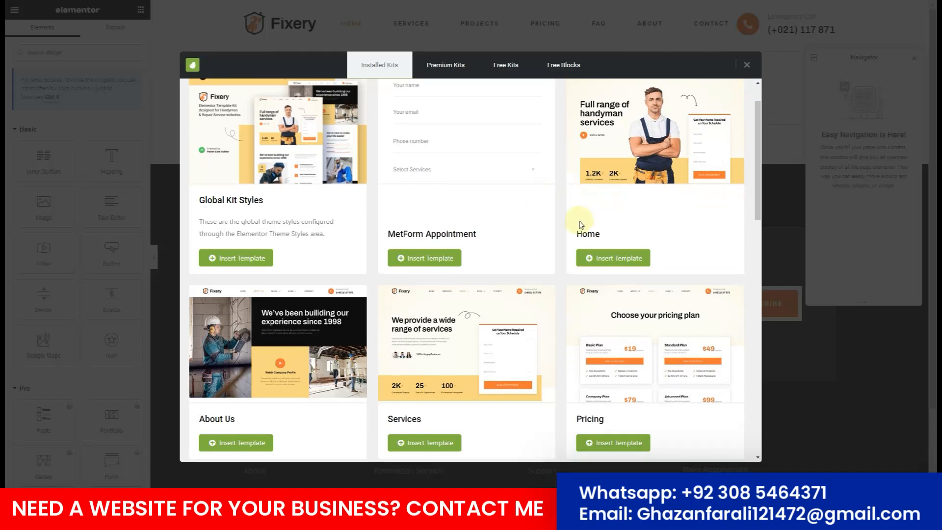
{"action": "left_click", "coordinate": [616, 264]}
{"action": "scroll", "coordinate": [458, 154], "scroll_direction": "down", "scroll_amount": 9}
{"action": "scroll", "coordinate": [460, 157], "scroll_direction": "down", "scroll_amount": 14}
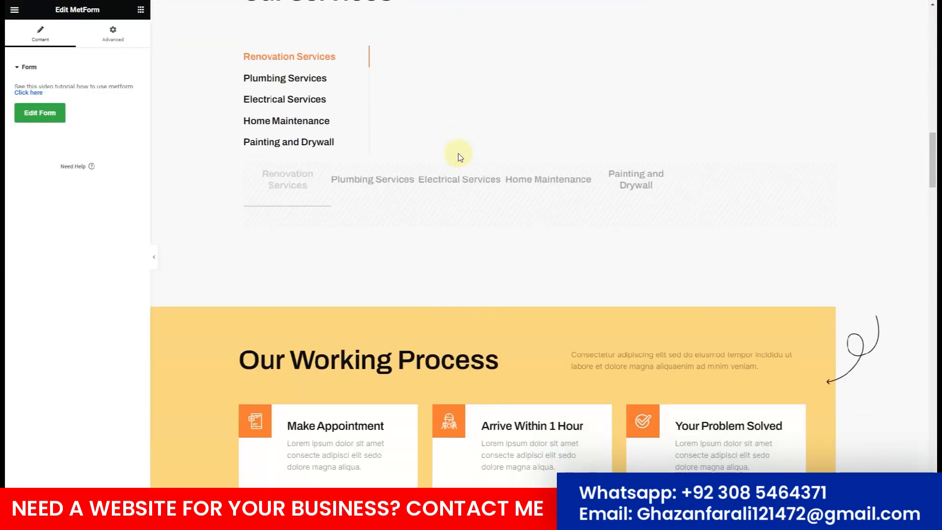
{"action": "scroll", "coordinate": [460, 156], "scroll_direction": "down", "scroll_amount": 20}
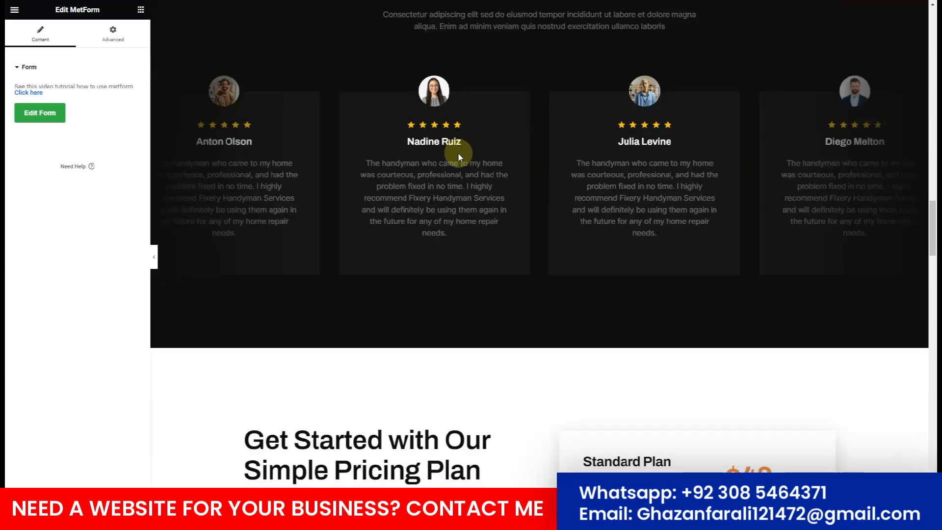
{"action": "scroll", "coordinate": [459, 156], "scroll_direction": "down", "scroll_amount": 5}
{"action": "scroll", "coordinate": [459, 156], "scroll_direction": "up", "scroll_amount": 20}
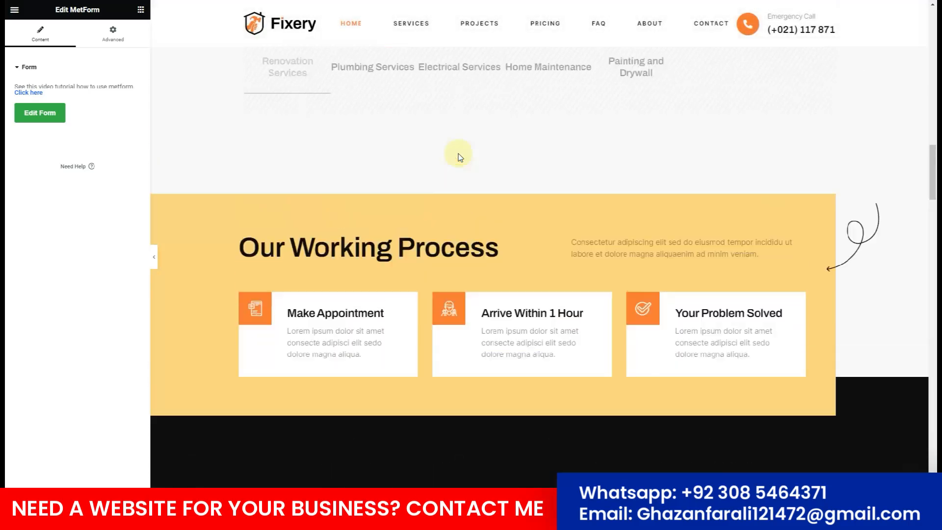
{"action": "scroll", "coordinate": [460, 157], "scroll_direction": "up", "scroll_amount": 12}
{"action": "scroll", "coordinate": [721, 248], "scroll_direction": "down", "scroll_amount": 3}
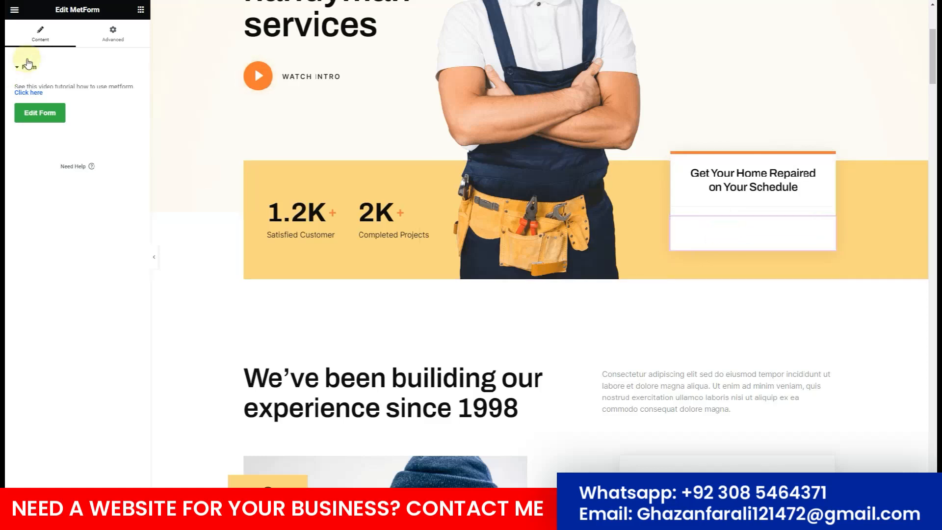
Build the hero's schedule form from a new blank form using the Fixery MetForm Appointment template.
{"action": "left_click", "coordinate": [38, 122]}
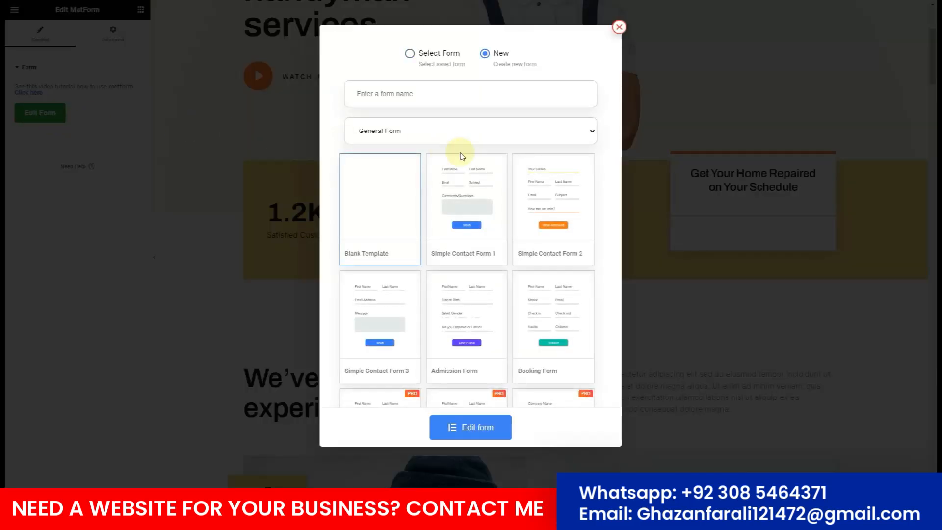
{"action": "left_click", "coordinate": [477, 427]}
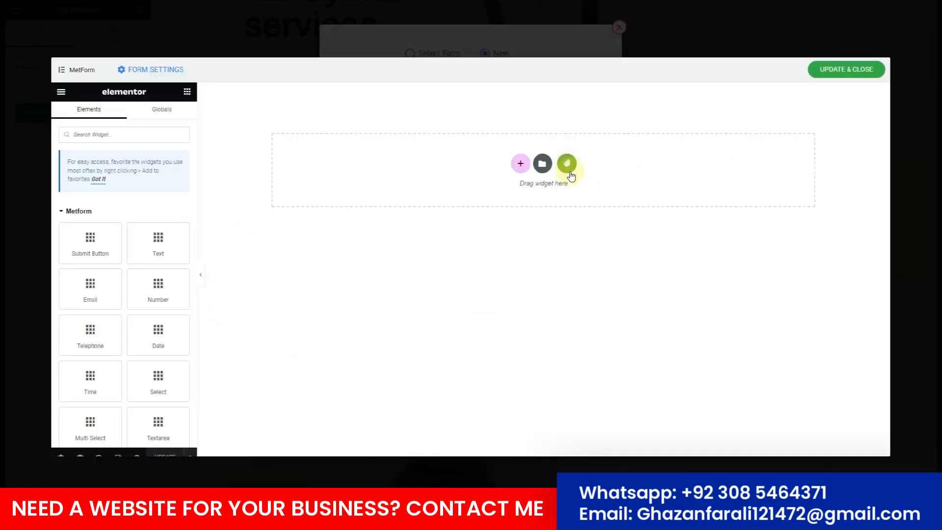
{"action": "left_click", "coordinate": [567, 164]}
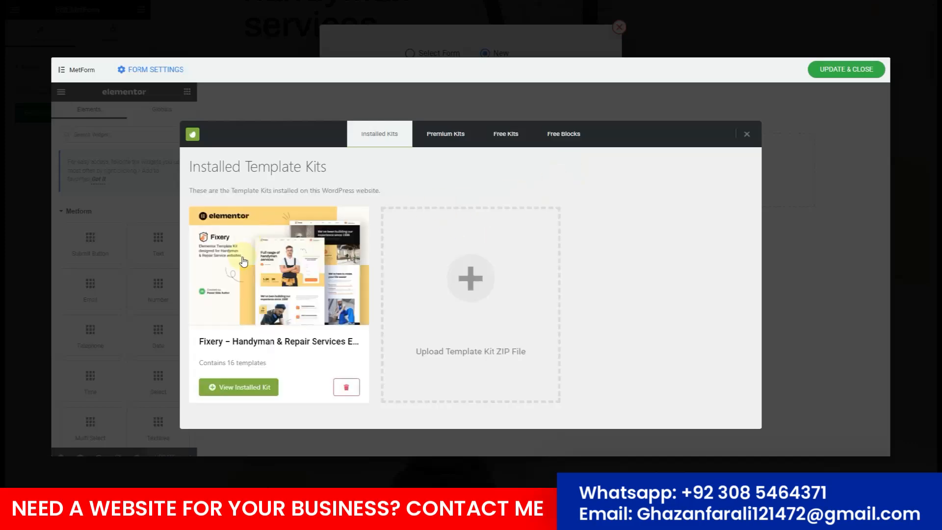
{"action": "left_click", "coordinate": [242, 261]}
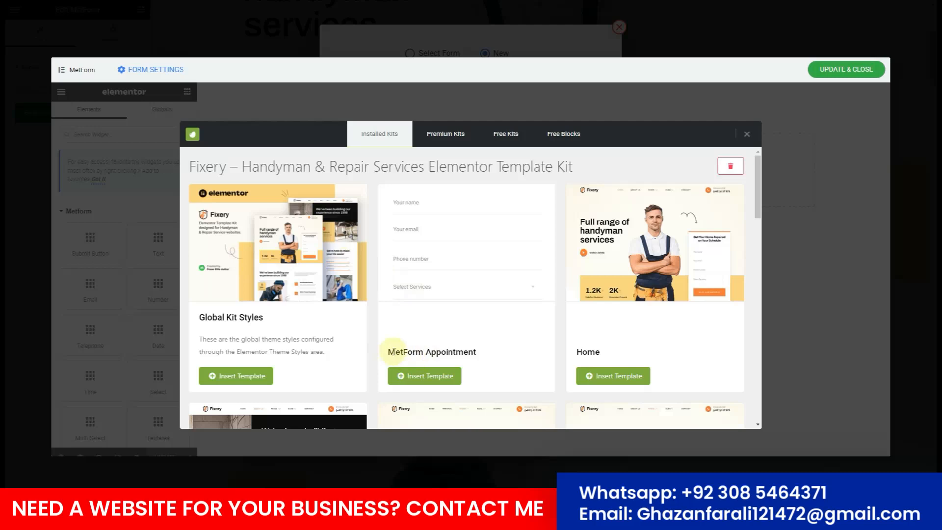
{"action": "left_click", "coordinate": [423, 380]}
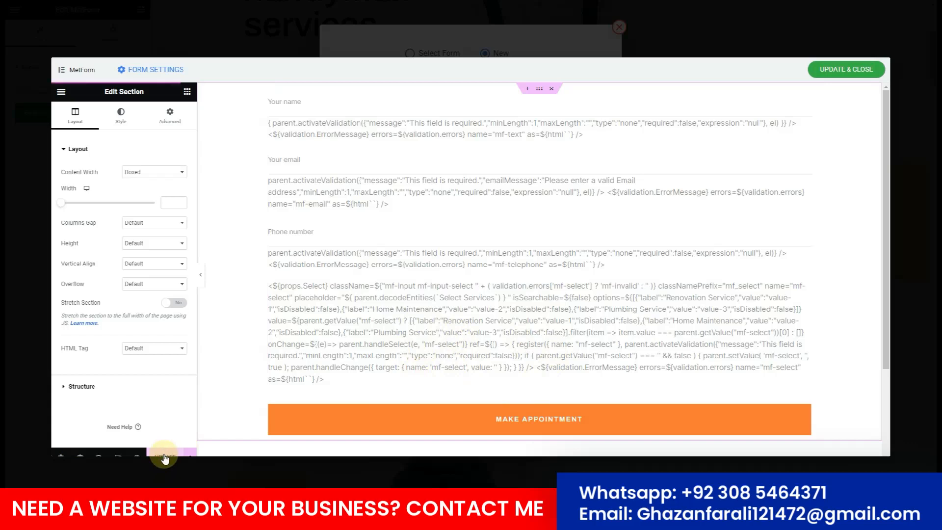
{"action": "left_click", "coordinate": [841, 69]}
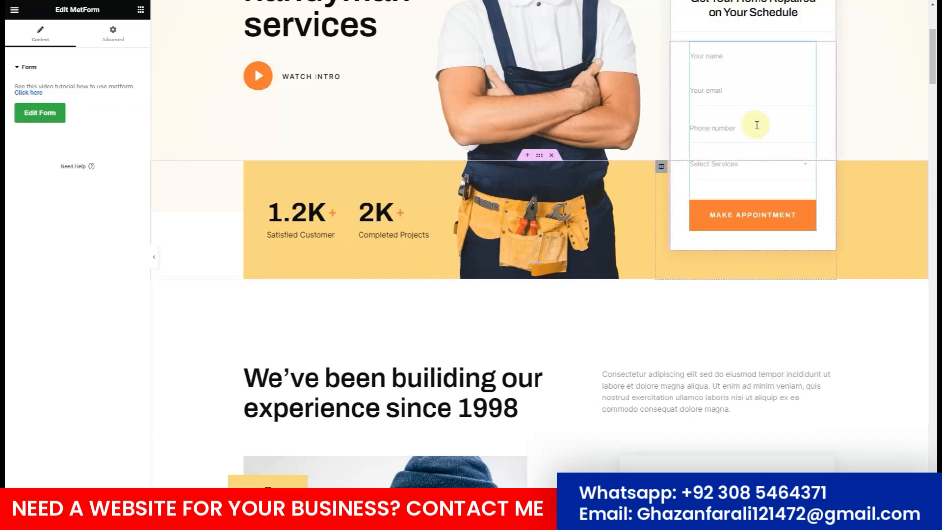
{"action": "scroll", "coordinate": [756, 125], "scroll_direction": "up", "scroll_amount": 3}
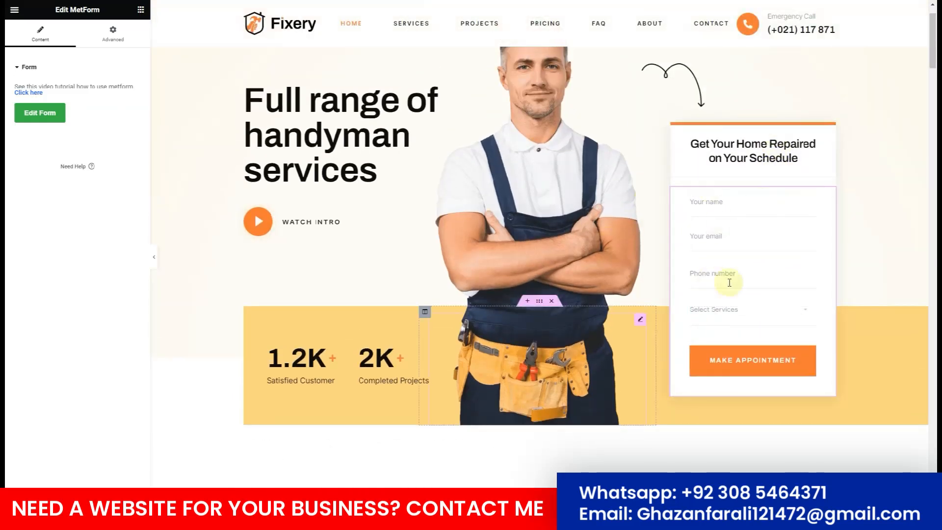
{"action": "scroll", "coordinate": [508, 234], "scroll_direction": "up", "scroll_amount": 1}
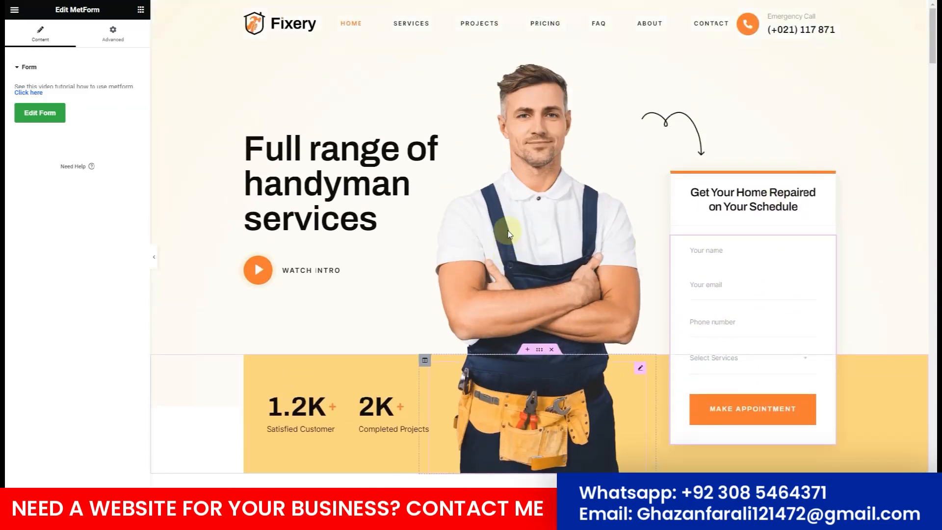
{"action": "scroll", "coordinate": [508, 230], "scroll_direction": "down", "scroll_amount": 1}
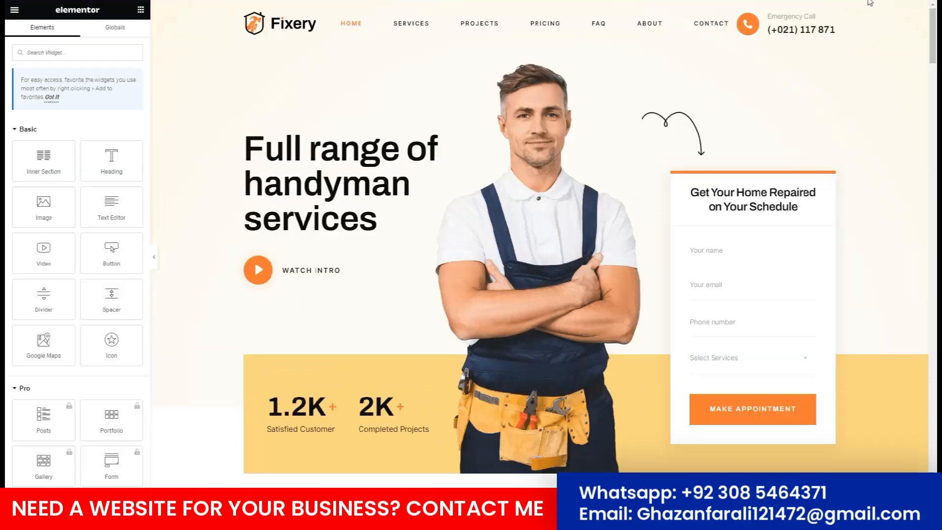
{"action": "scroll", "coordinate": [515, 230], "scroll_direction": "down", "scroll_amount": 10}
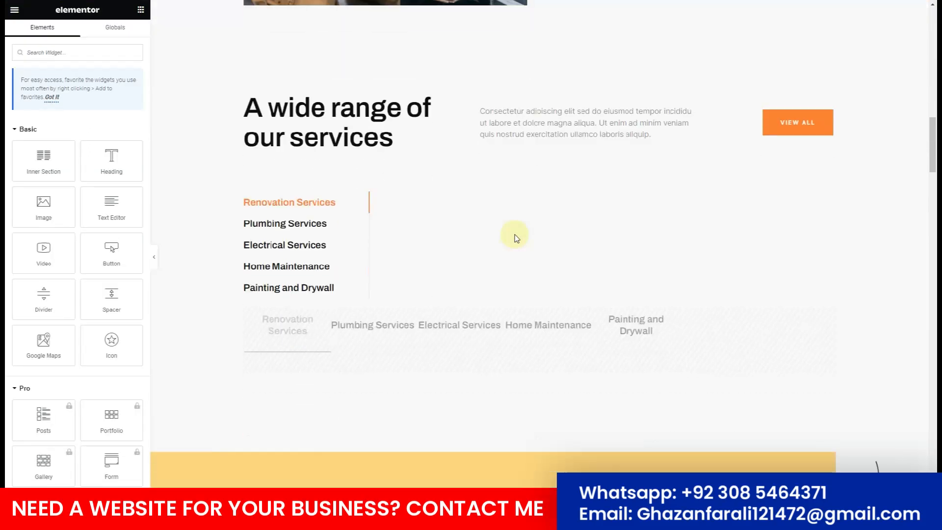
Select the services tabs widget and preview the Home Maintenance and Painting and Drywall tabs.
{"action": "left_click", "coordinate": [302, 225]}
{"action": "left_click", "coordinate": [300, 246]}
{"action": "left_click", "coordinate": [302, 267]}
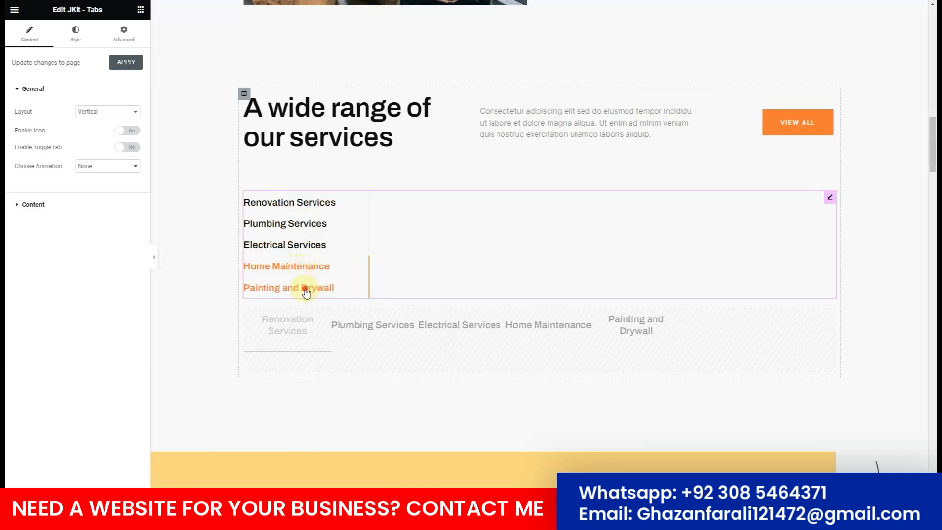
{"action": "left_click", "coordinate": [305, 288]}
Expand the Renovation Services item in the widget's Content List.
{"action": "left_click", "coordinate": [35, 210]}
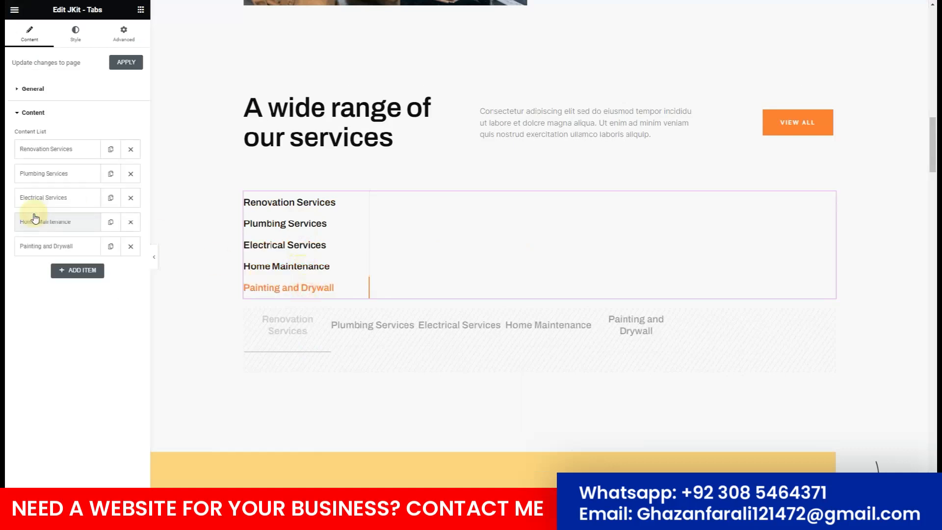
{"action": "left_click", "coordinate": [55, 149]}
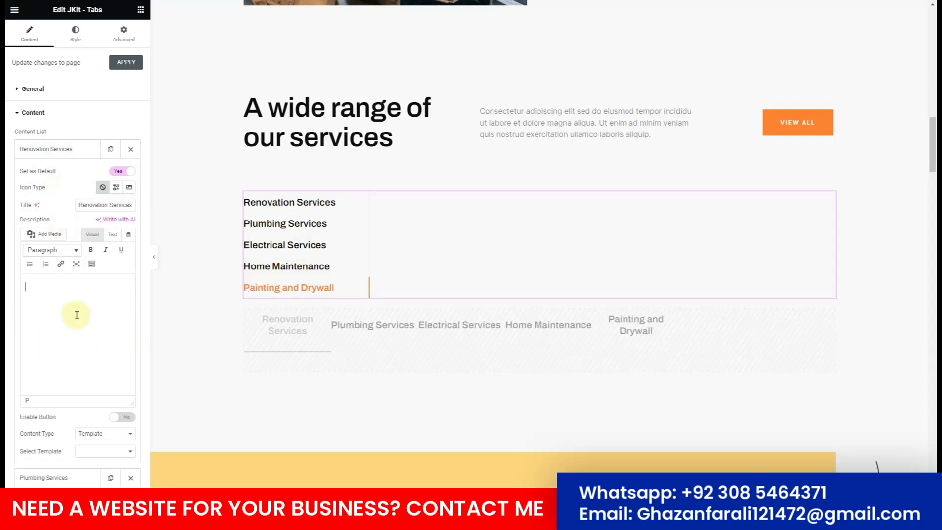
{"action": "scroll", "coordinate": [479, 294], "scroll_direction": "down", "scroll_amount": 15}
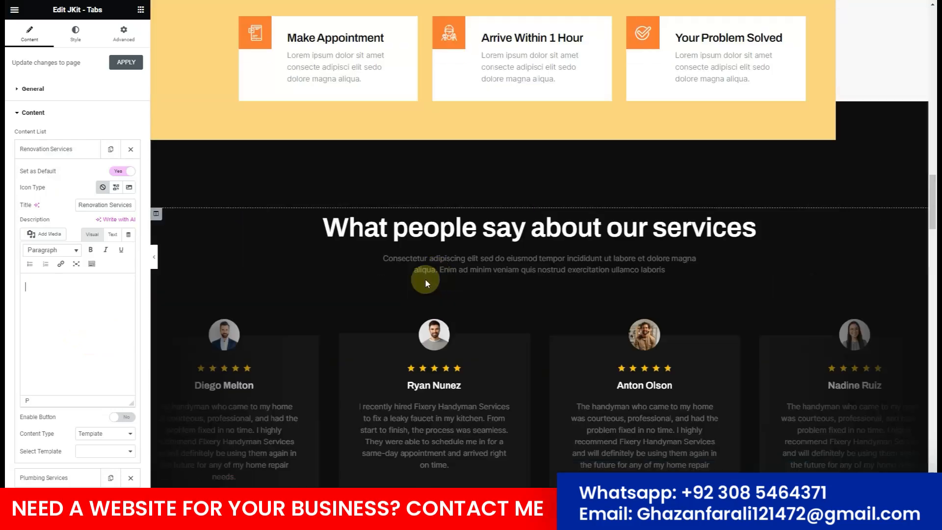
{"action": "scroll", "coordinate": [425, 283], "scroll_direction": "down", "scroll_amount": 15}
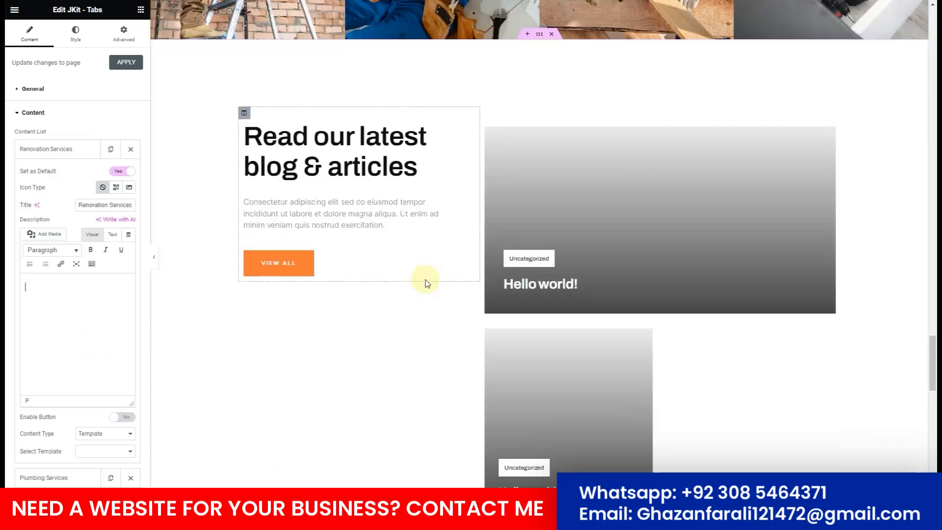
{"action": "scroll", "coordinate": [426, 283], "scroll_direction": "down", "scroll_amount": 10}
{"action": "scroll", "coordinate": [420, 273], "scroll_direction": "up", "scroll_amount": 5}
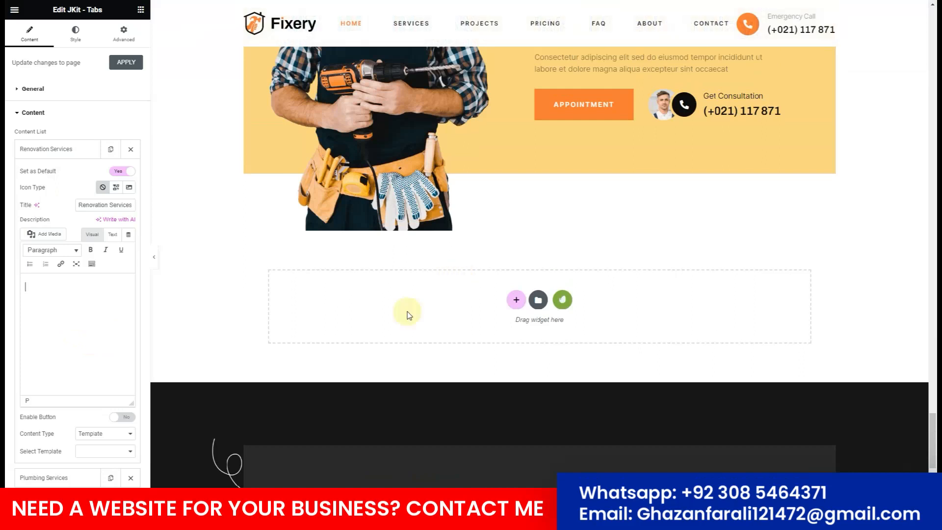
Insert the JKit - Tab Services template from the installed Fixery kit into the empty section.
{"action": "left_click", "coordinate": [562, 309]}
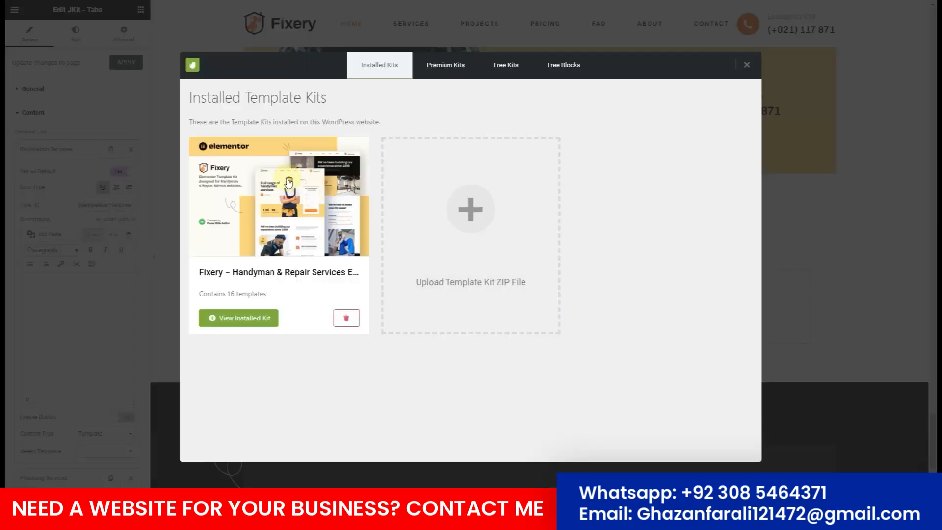
{"action": "left_click", "coordinate": [288, 180]}
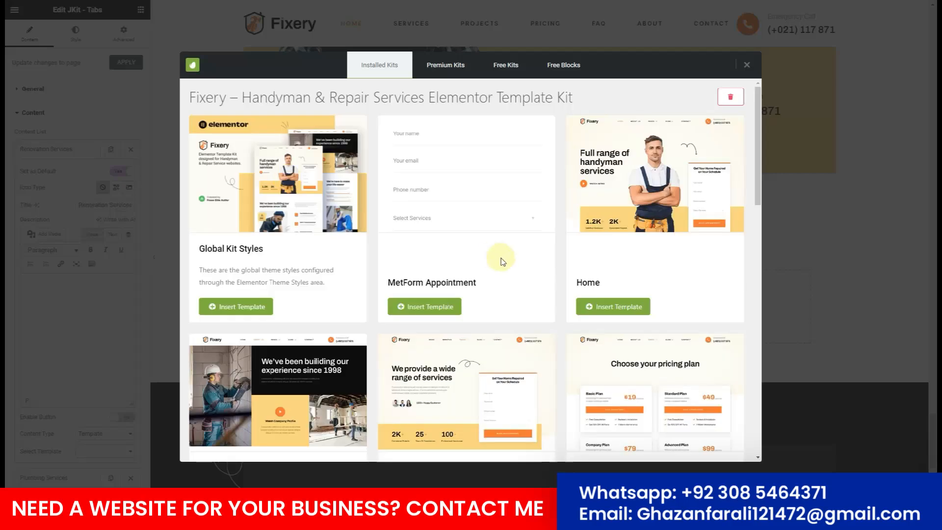
{"action": "scroll", "coordinate": [500, 259], "scroll_direction": "down", "scroll_amount": 3}
{"action": "scroll", "coordinate": [500, 259], "scroll_direction": "down", "scroll_amount": 5}
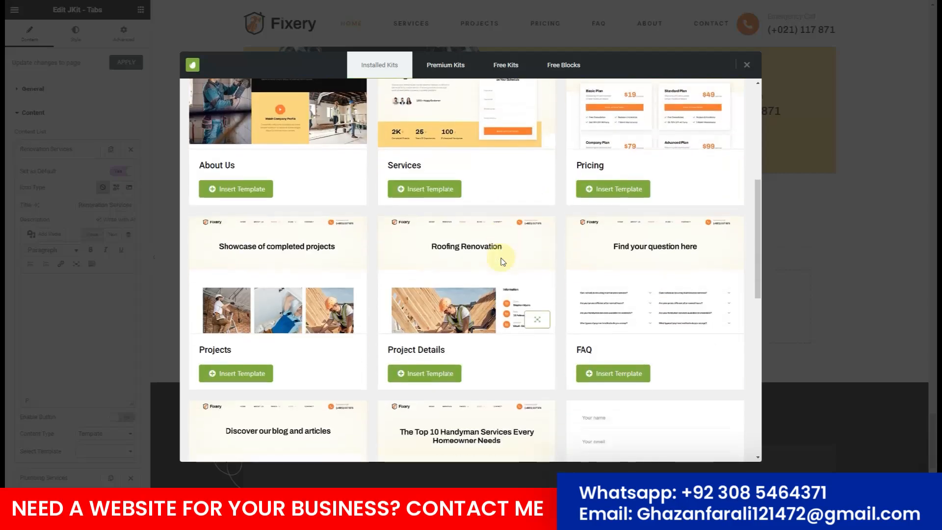
{"action": "scroll", "coordinate": [501, 260], "scroll_direction": "down", "scroll_amount": 7}
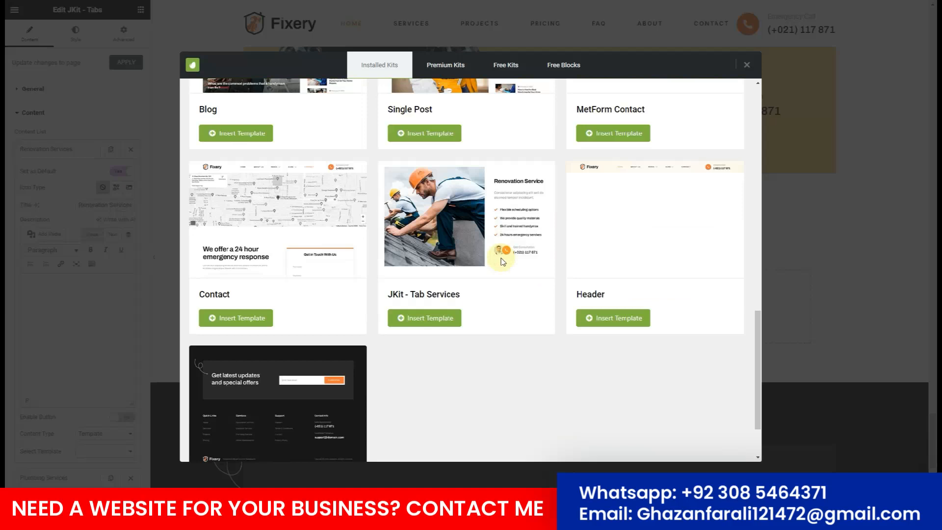
{"action": "scroll", "coordinate": [500, 259], "scroll_direction": "down", "scroll_amount": 1}
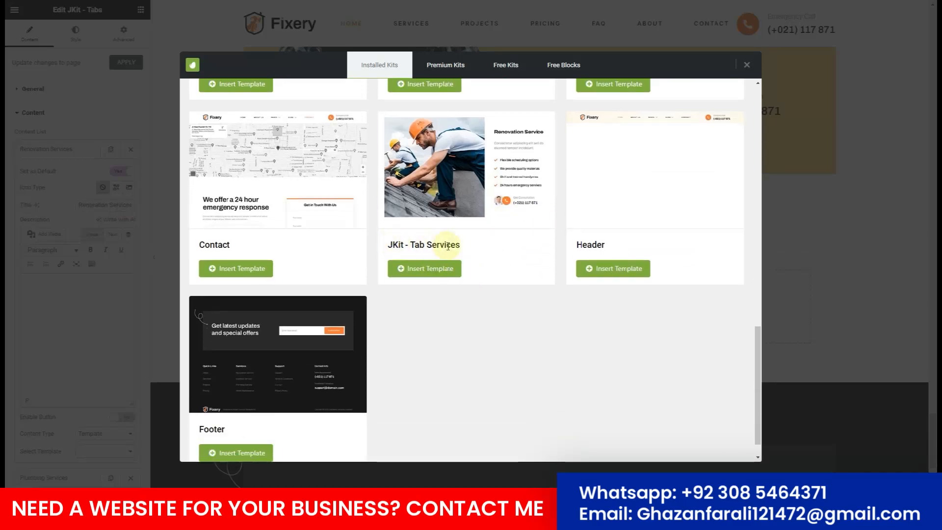
{"action": "left_click", "coordinate": [434, 274]}
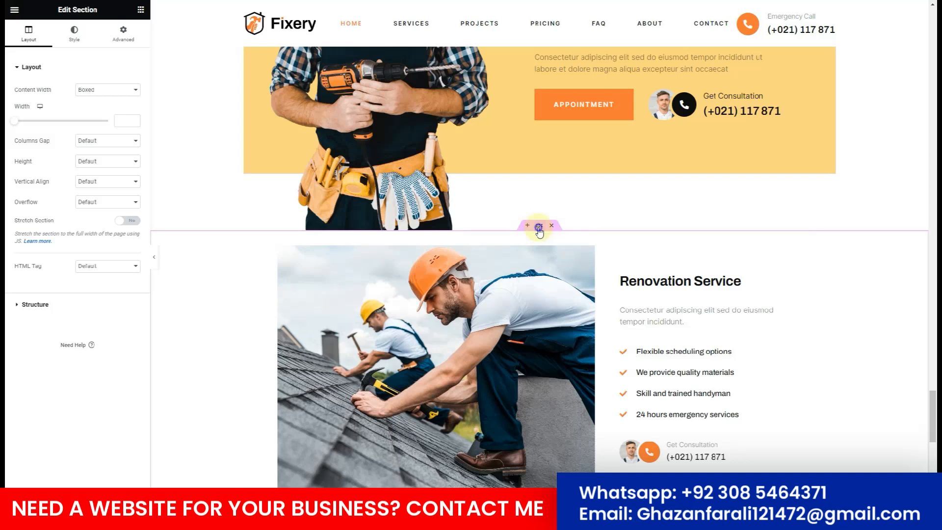
Save the Renovation Service section to the library as template 'services teb'.
{"action": "right_click", "coordinate": [539, 231]}
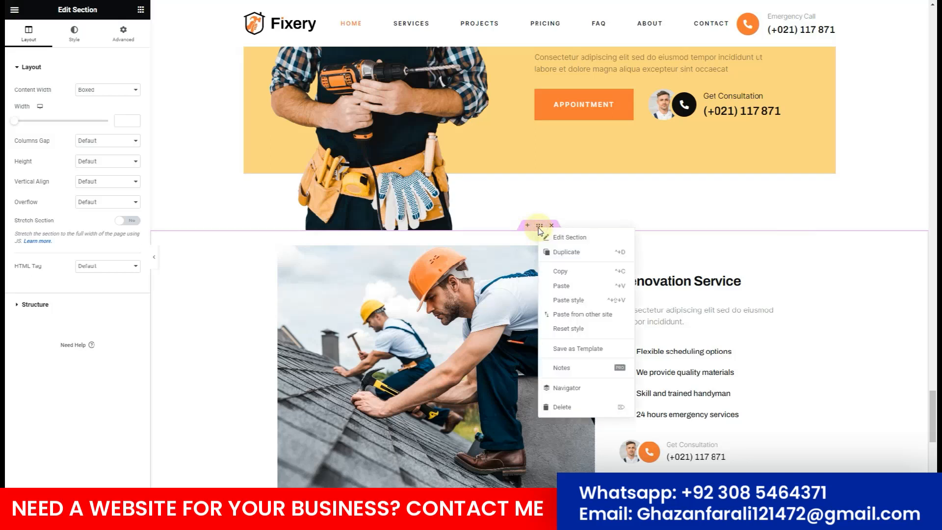
{"action": "left_click", "coordinate": [574, 351]}
{"action": "left_click", "coordinate": [443, 247]}
{"action": "type", "text": "services teb"}
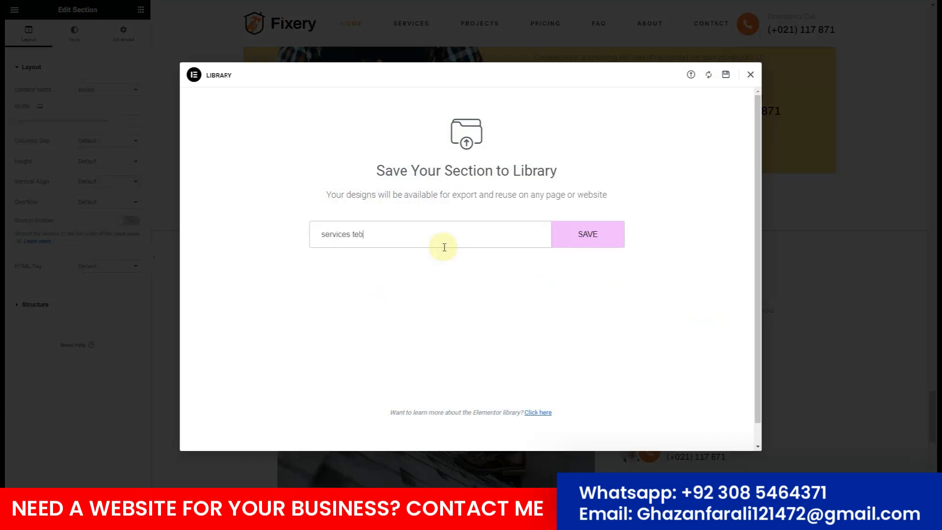
{"action": "left_click", "coordinate": [587, 240]}
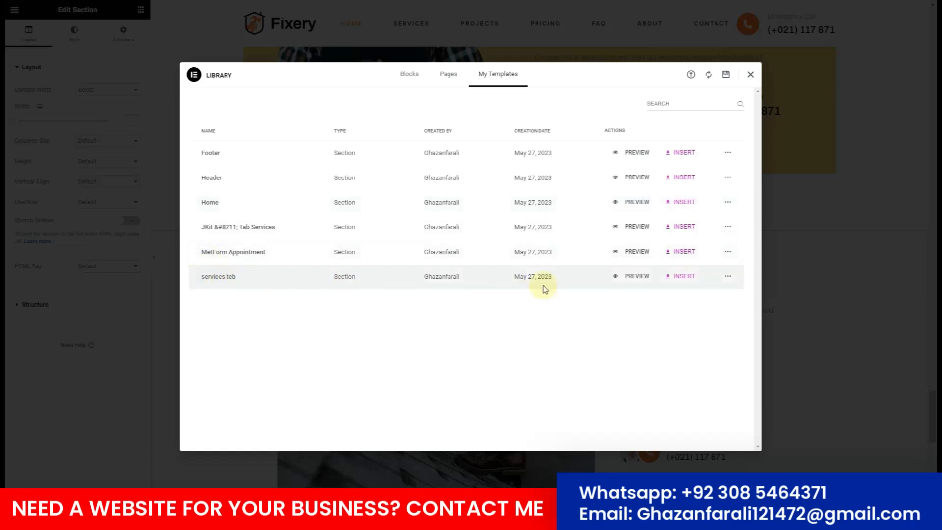
Close the template library and delete the Renovation Service section from the page.
{"action": "left_click", "coordinate": [728, 278]}
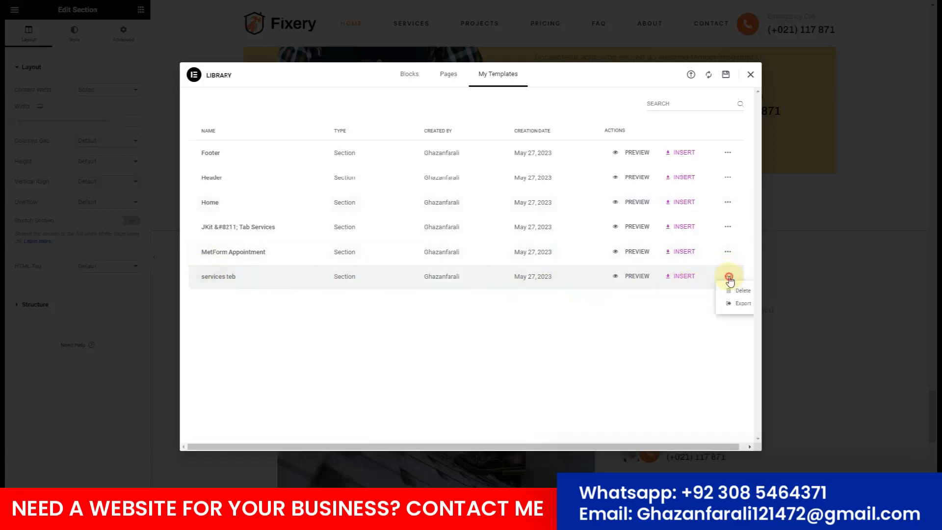
{"action": "left_click", "coordinate": [413, 280]}
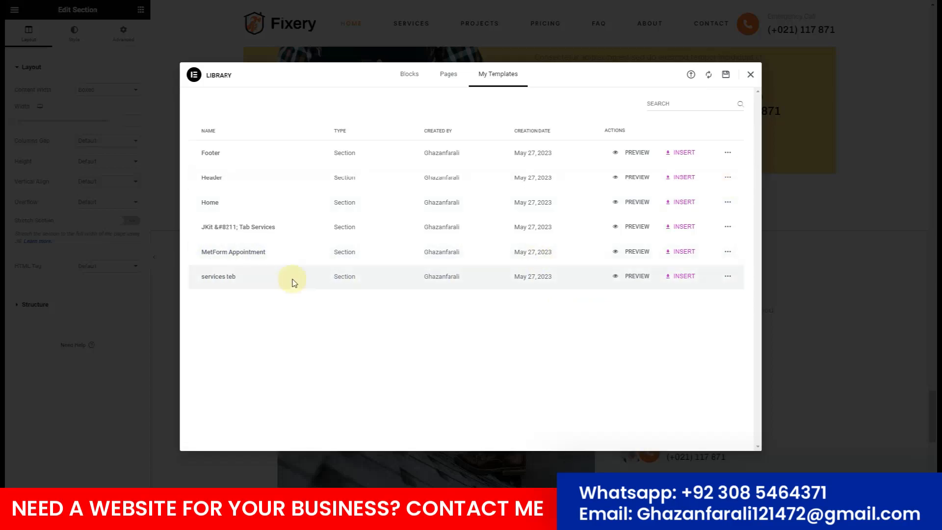
{"action": "left_click", "coordinate": [750, 75]}
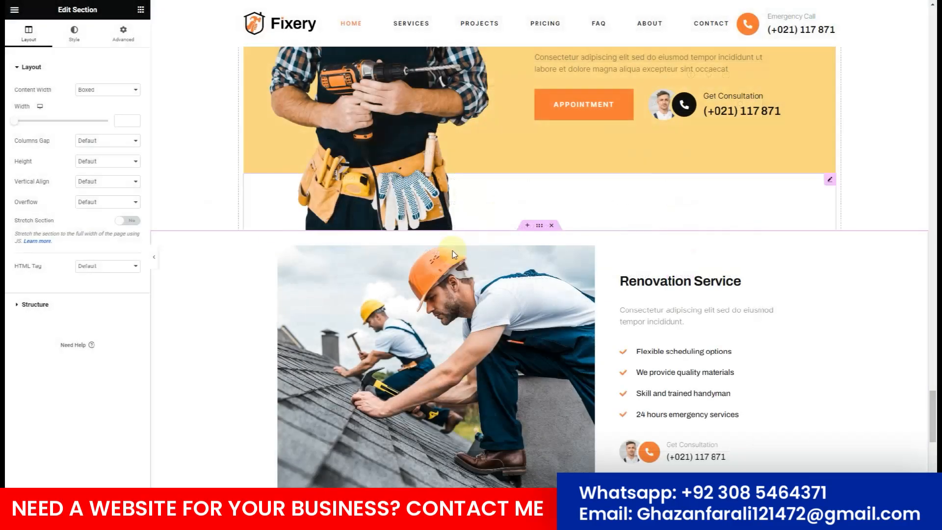
{"action": "left_click", "coordinate": [552, 224]}
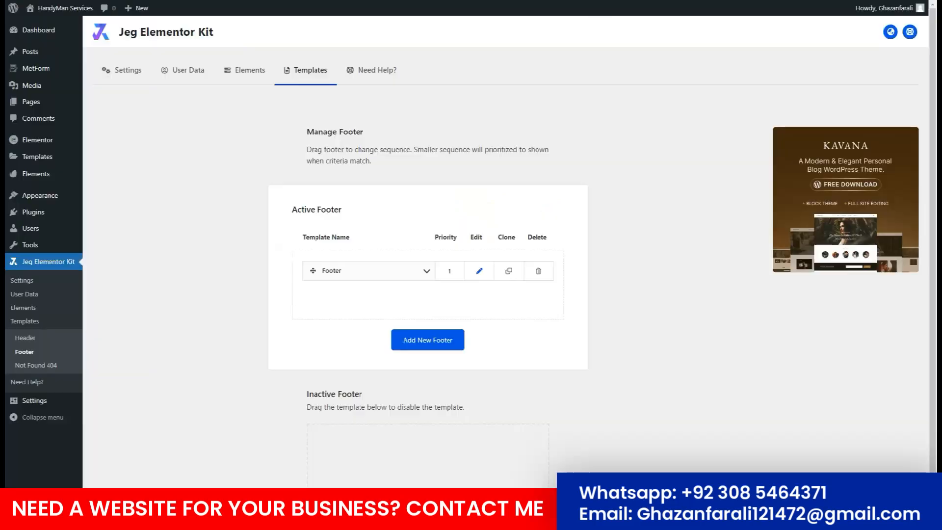
Copy the services teb shortcode [elementor-template id="79"] from Saved Templates.
{"action": "mouse_move", "coordinate": [32, 148]}
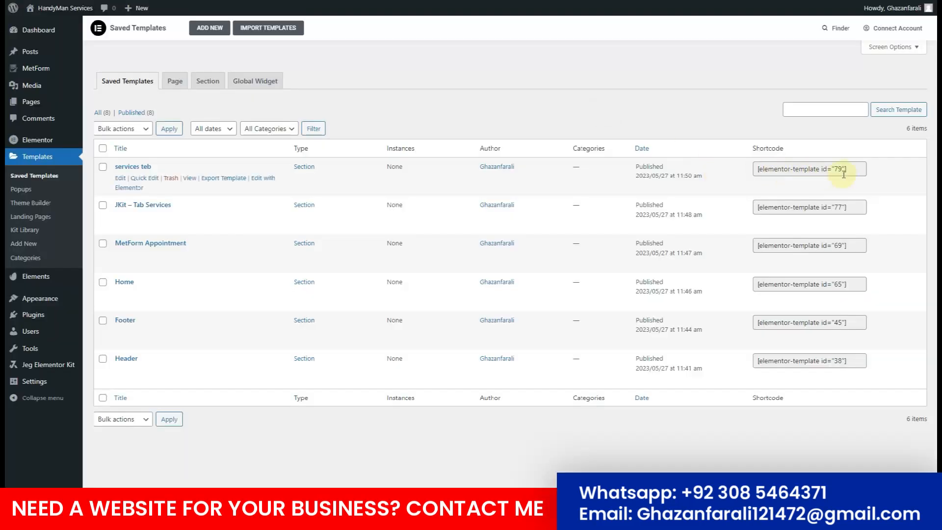
{"action": "left_click_drag", "start_coordinate": [847, 169], "coordinate": [788, 171]}
{"action": "right_click", "coordinate": [792, 171]}
{"action": "left_click", "coordinate": [794, 177]}
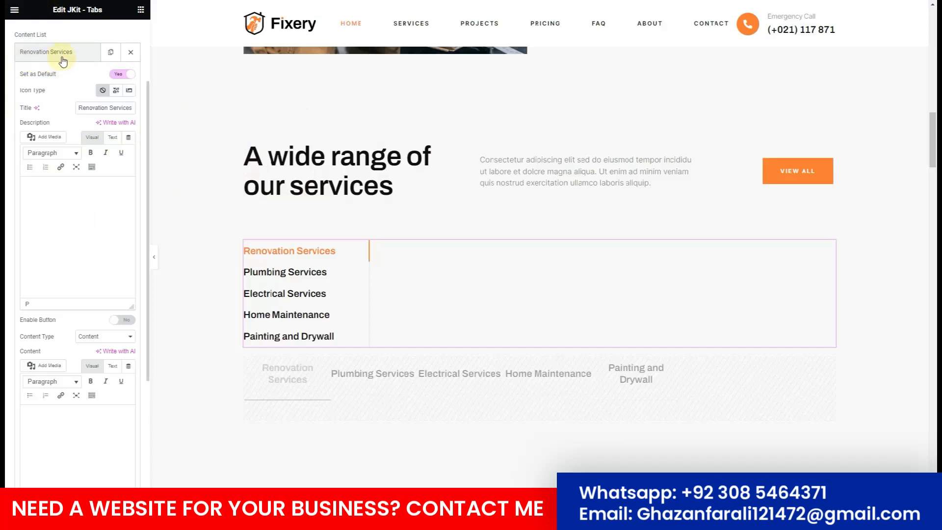
Paste the shortcode into the Renovation Services tab's content, keeping plain content type.
{"action": "left_click", "coordinate": [121, 336]}
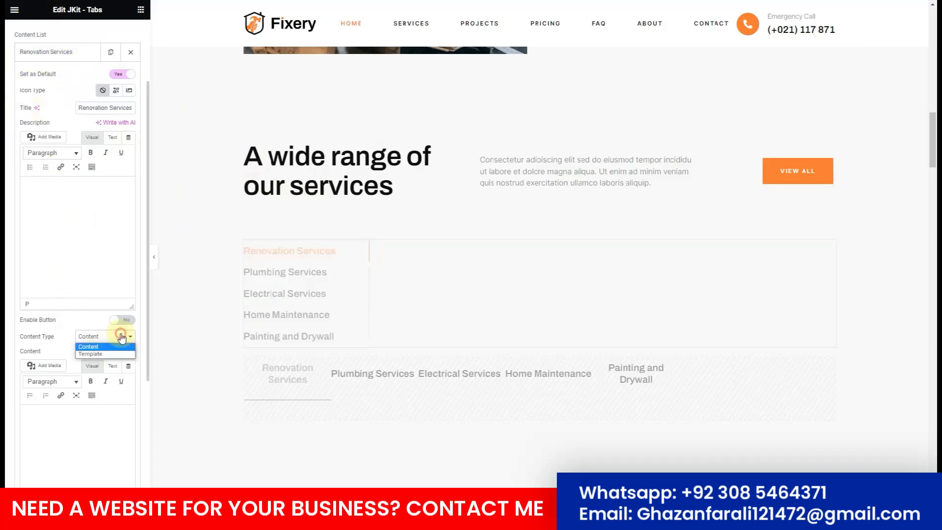
{"action": "left_click", "coordinate": [90, 353]}
{"action": "left_click", "coordinate": [107, 336]}
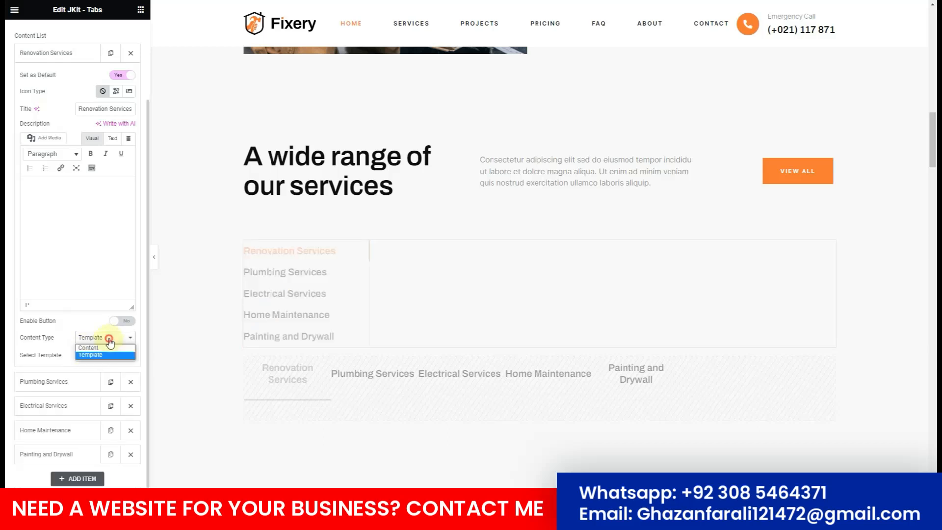
{"action": "left_click", "coordinate": [88, 347]}
{"action": "scroll", "coordinate": [67, 332], "scroll_direction": "down", "scroll_amount": 2}
{"action": "left_click", "coordinate": [67, 357]}
{"action": "key", "text": "ctrl+v"}
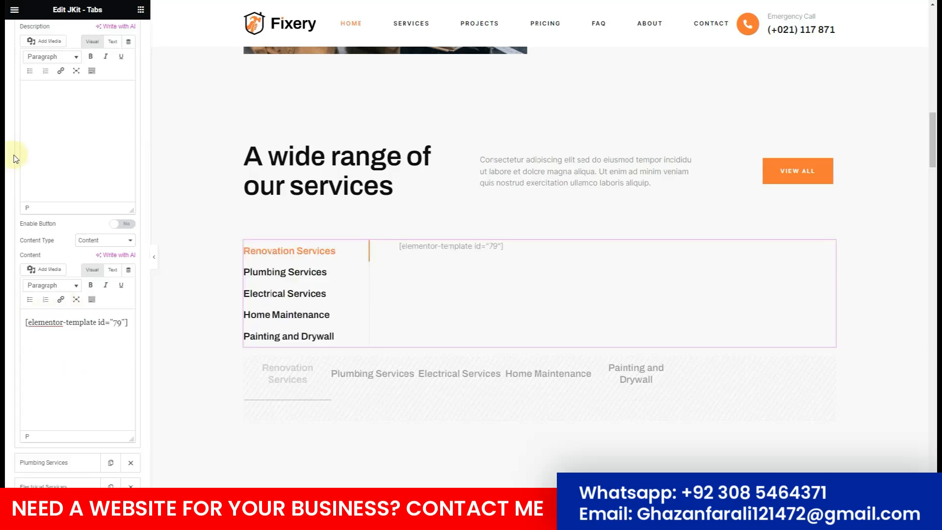
{"action": "scroll", "coordinate": [8, 77], "scroll_direction": "up", "scroll_amount": 1}
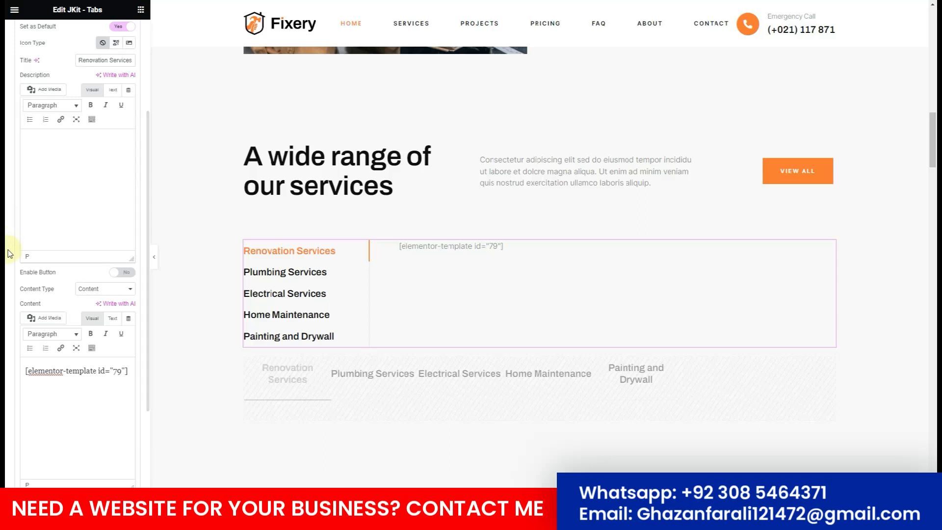
{"action": "scroll", "coordinate": [84, 275], "scroll_direction": "down", "scroll_amount": 2}
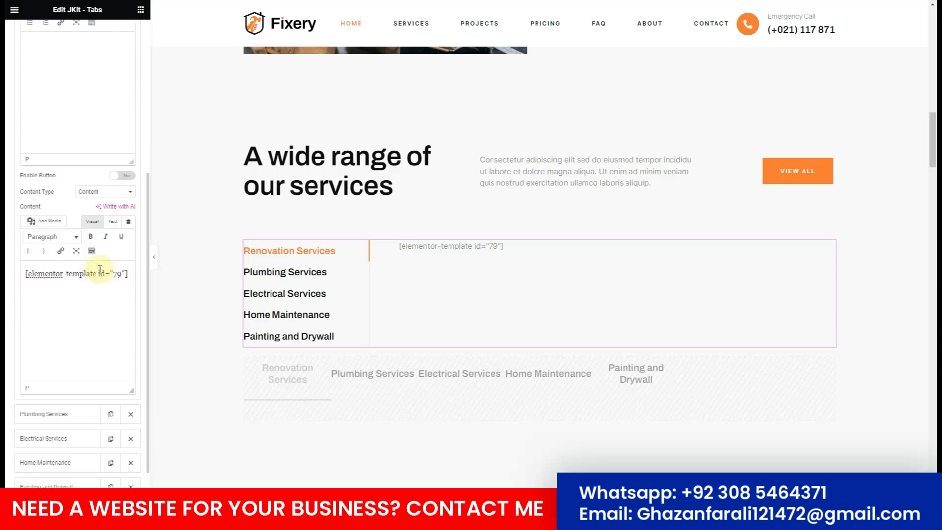
Paste the same shortcode into the Plumbing, Electrical, Home Maintenance and Painting and Drywall tabs.
{"action": "left_click", "coordinate": [59, 414]}
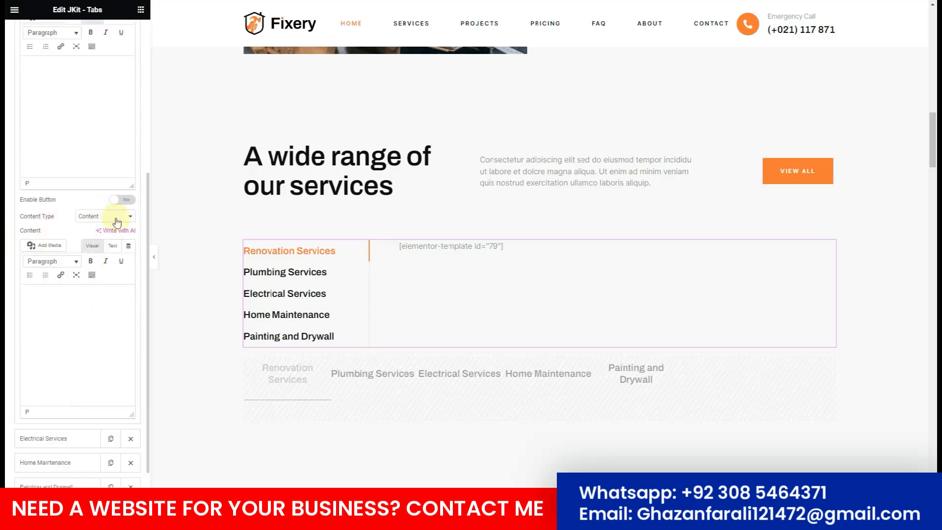
{"action": "left_click", "coordinate": [37, 319]}
{"action": "key", "text": "ctrl+v"}
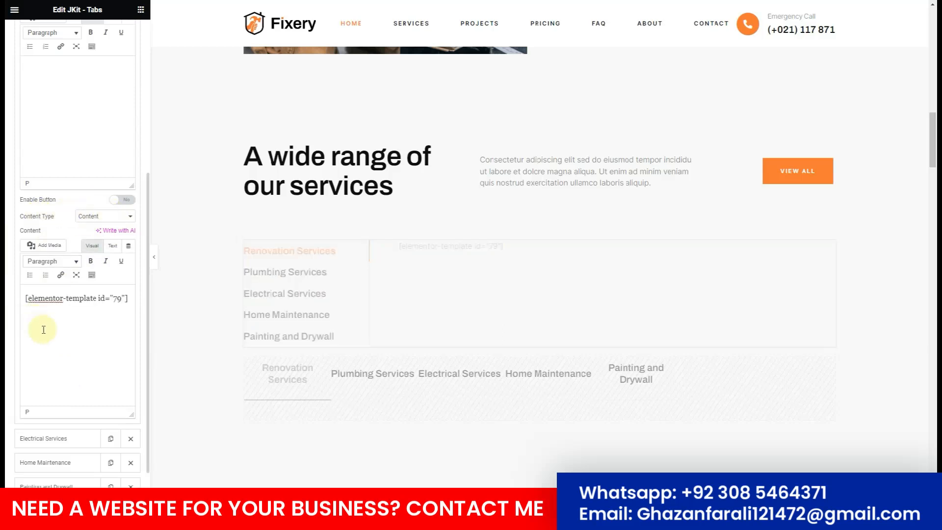
{"action": "left_click", "coordinate": [52, 438]}
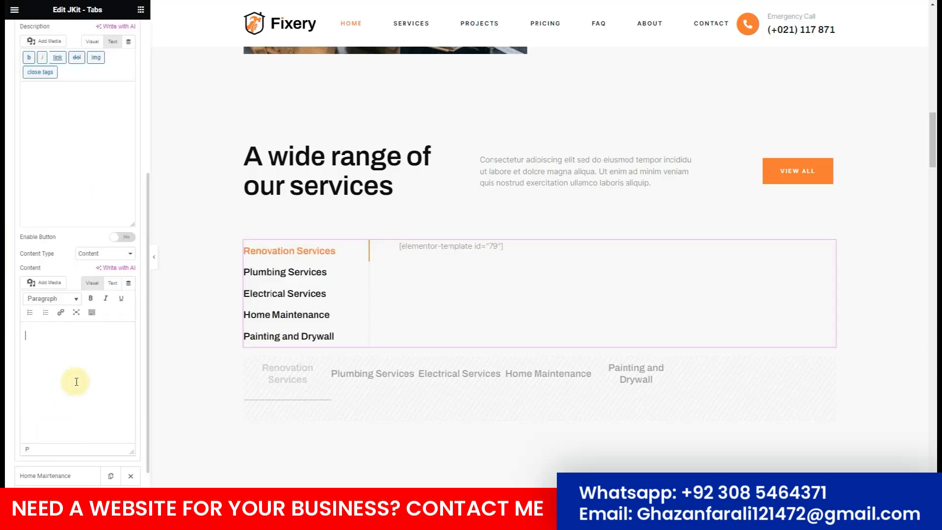
{"action": "key", "text": "ctrl+v"}
{"action": "left_click", "coordinate": [53, 475]}
{"action": "left_click", "coordinate": [67, 425]}
{"action": "key", "text": "ctrl+v"}
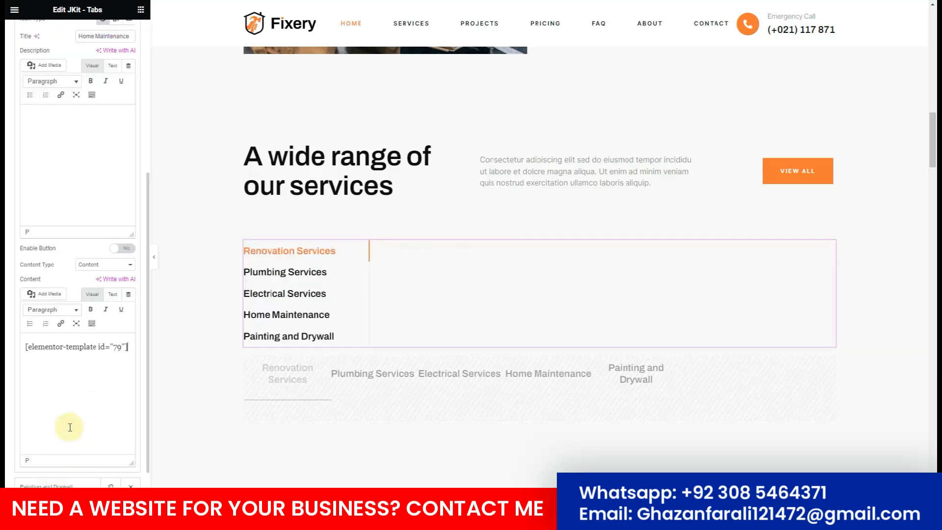
{"action": "left_click", "coordinate": [54, 482]}
{"action": "left_click", "coordinate": [62, 410]}
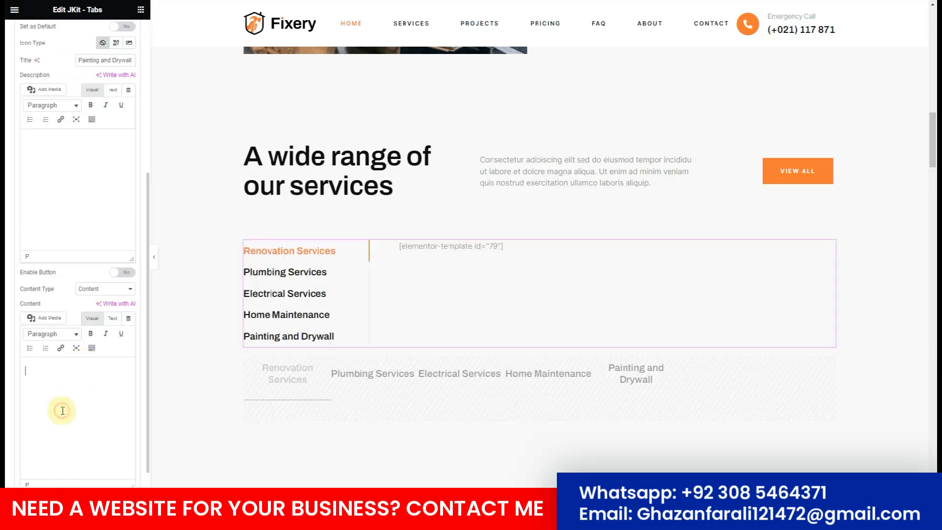
{"action": "key", "text": "ctrl+v"}
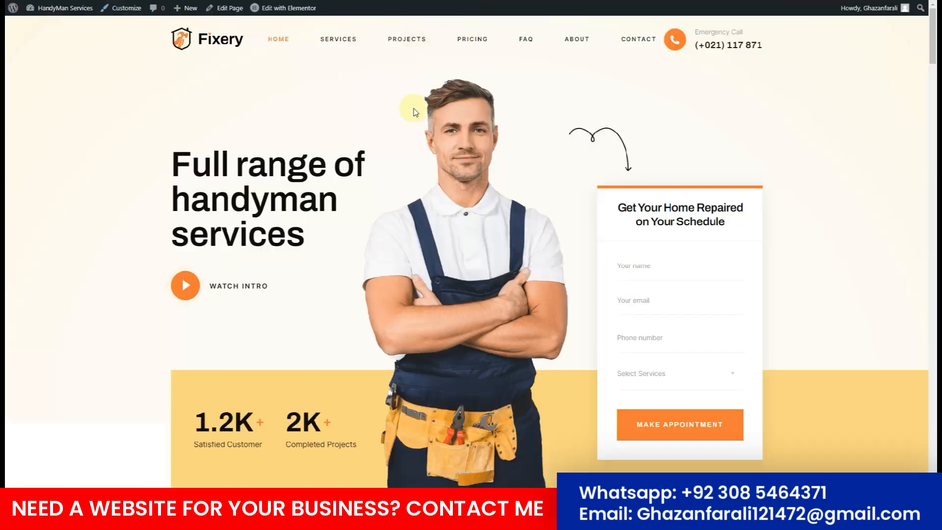
{"action": "scroll", "coordinate": [363, 124], "scroll_direction": "down", "scroll_amount": 20}
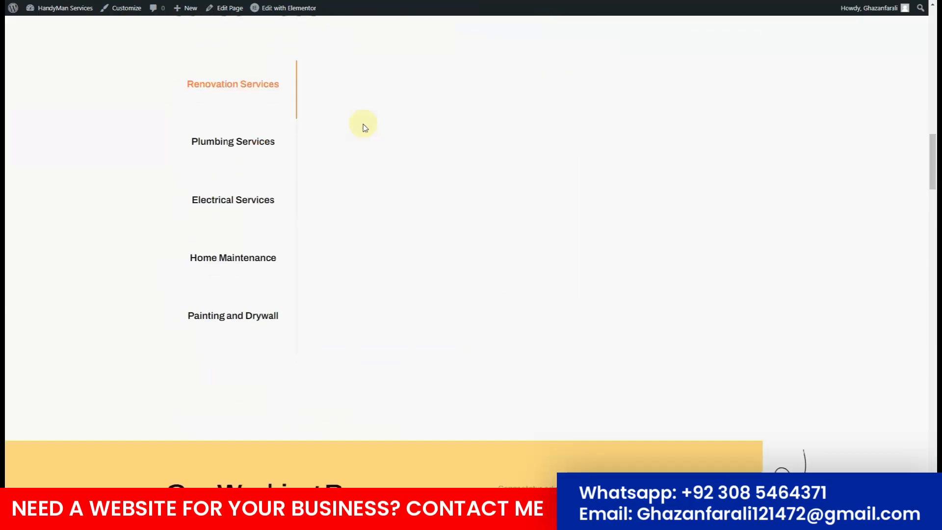
{"action": "scroll", "coordinate": [374, 152], "scroll_direction": "up", "scroll_amount": 4}
{"action": "scroll", "coordinate": [374, 151], "scroll_direction": "down", "scroll_amount": 4}
{"action": "left_click", "coordinate": [247, 147]}
{"action": "left_click", "coordinate": [234, 82]}
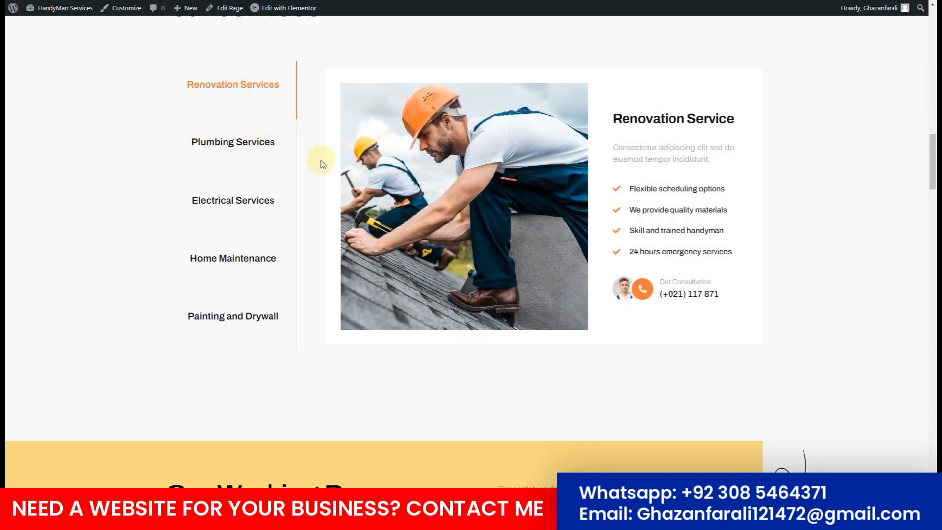
{"action": "scroll", "coordinate": [279, 201], "scroll_direction": "up", "scroll_amount": 2}
{"action": "left_click", "coordinate": [260, 232]}
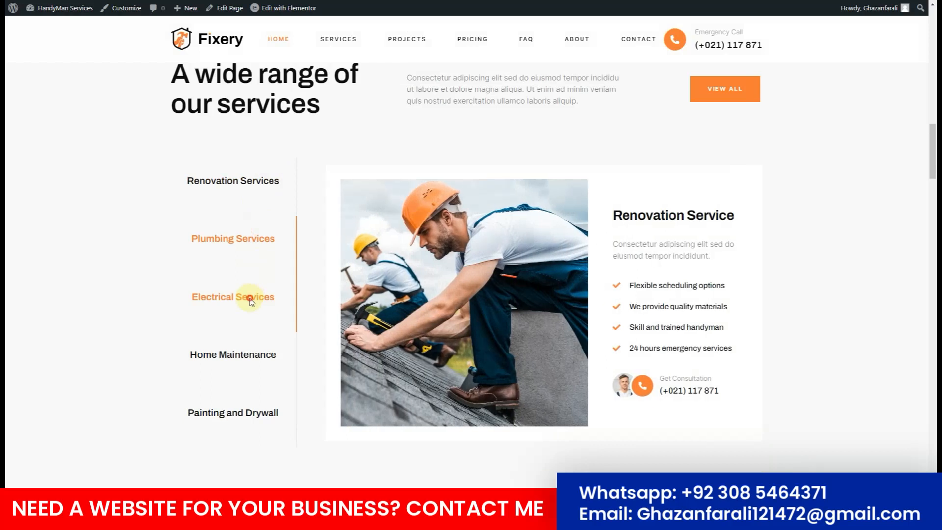
{"action": "left_click", "coordinate": [250, 296]}
{"action": "left_click", "coordinate": [242, 355]}
{"action": "left_click", "coordinate": [234, 411]}
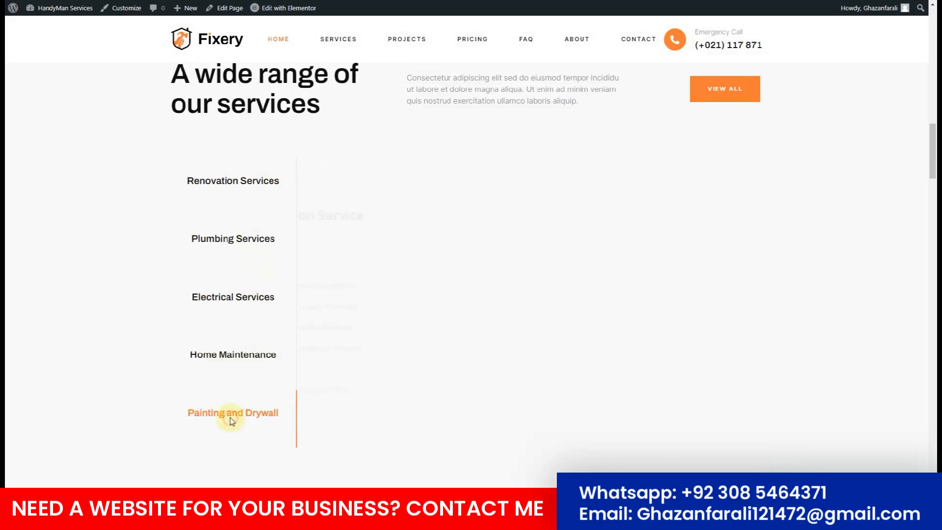
{"action": "scroll", "coordinate": [457, 183], "scroll_direction": "down", "scroll_amount": 10}
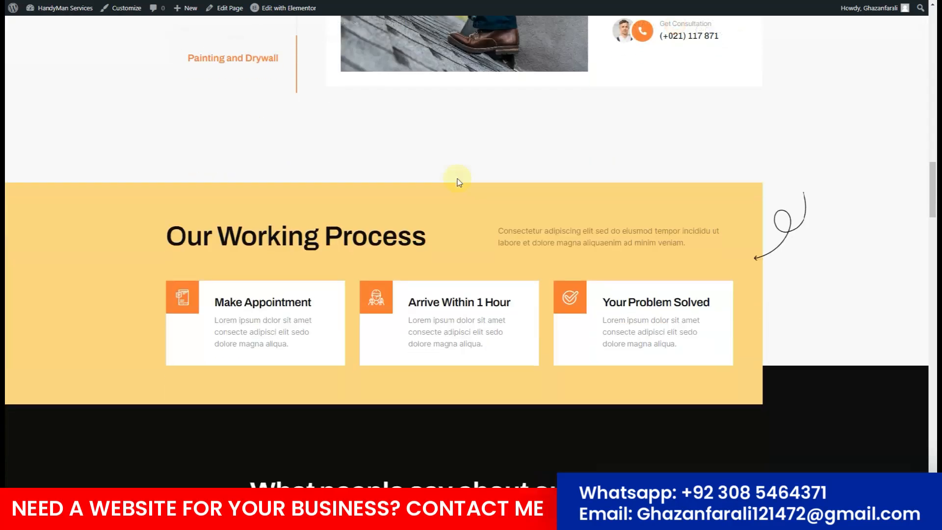
{"action": "scroll", "coordinate": [457, 180], "scroll_direction": "down", "scroll_amount": 15}
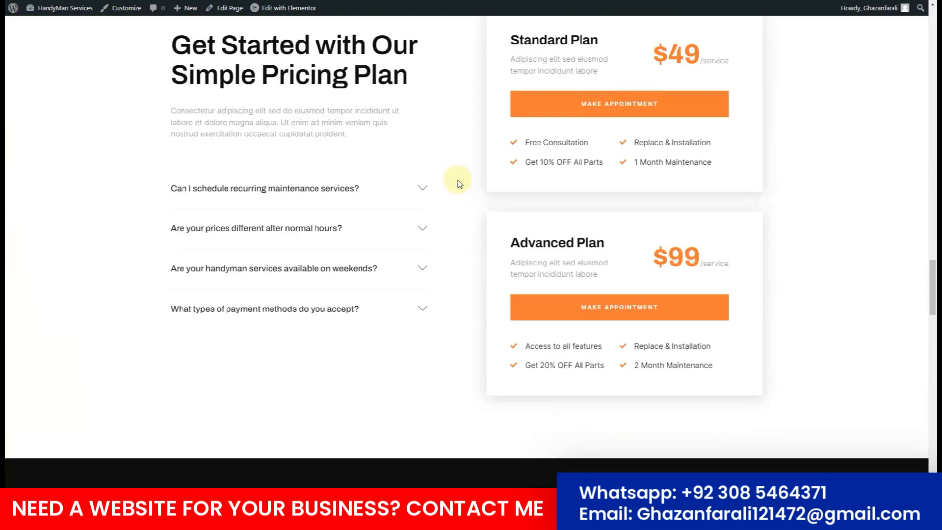
{"action": "scroll", "coordinate": [457, 180], "scroll_direction": "down", "scroll_amount": 6}
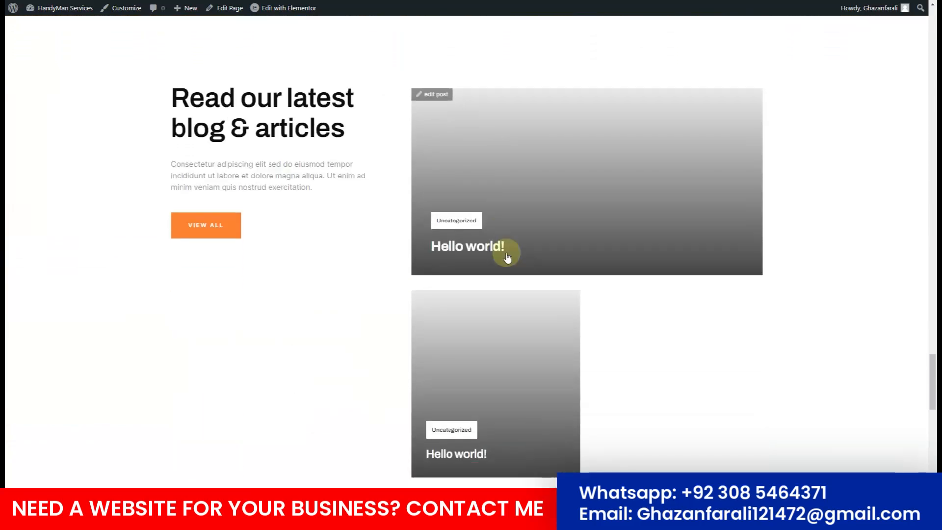
{"action": "scroll", "coordinate": [481, 255], "scroll_direction": "up", "scroll_amount": 2}
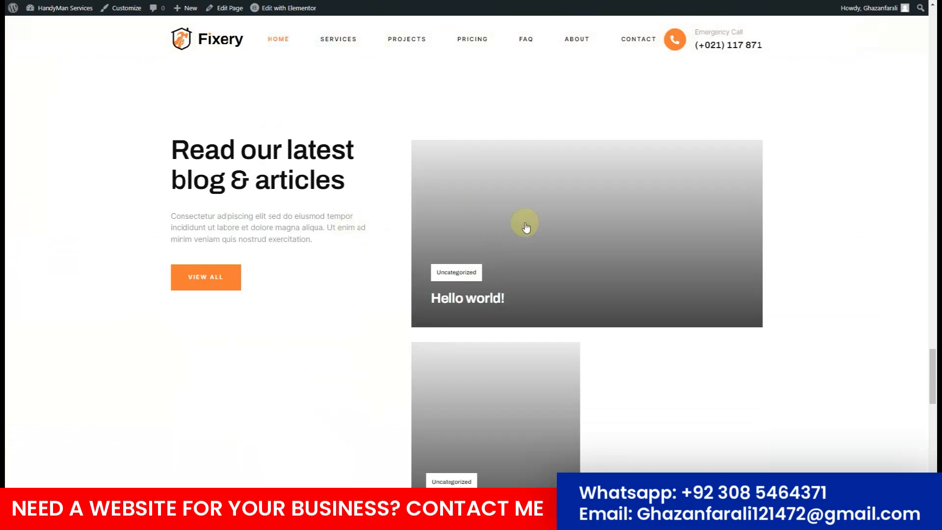
{"action": "scroll", "coordinate": [501, 196], "scroll_direction": "down", "scroll_amount": 2}
{"action": "scroll", "coordinate": [500, 196], "scroll_direction": "up", "scroll_amount": 2}
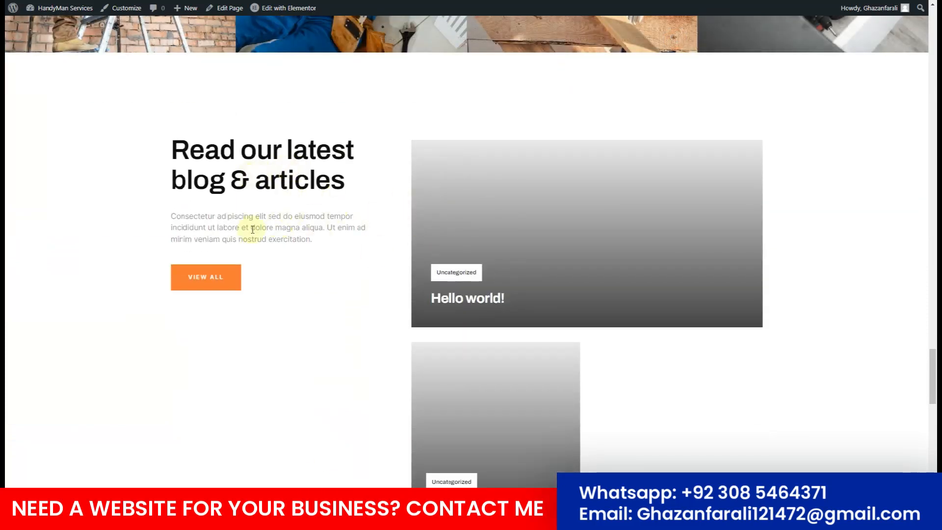
{"action": "scroll", "coordinate": [444, 226], "scroll_direction": "down", "scroll_amount": 2}
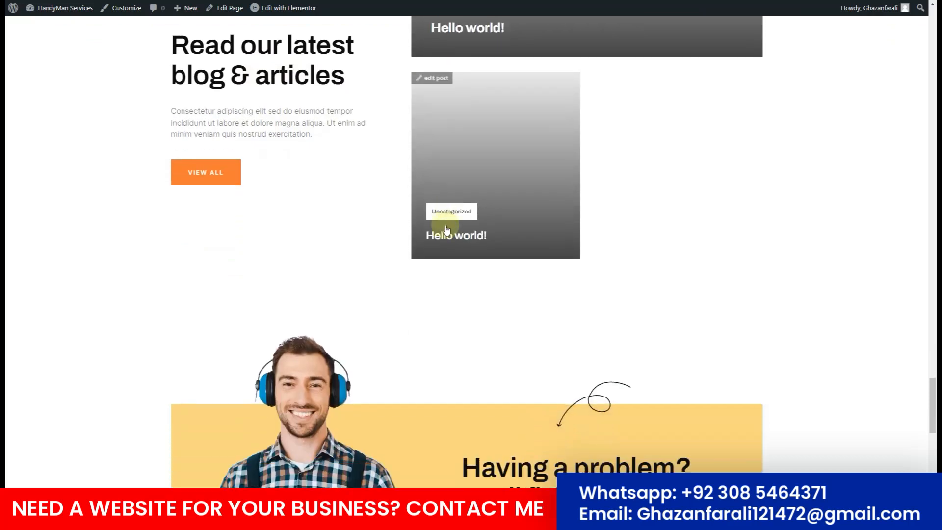
{"action": "scroll", "coordinate": [290, 152], "scroll_direction": "up", "scroll_amount": 3}
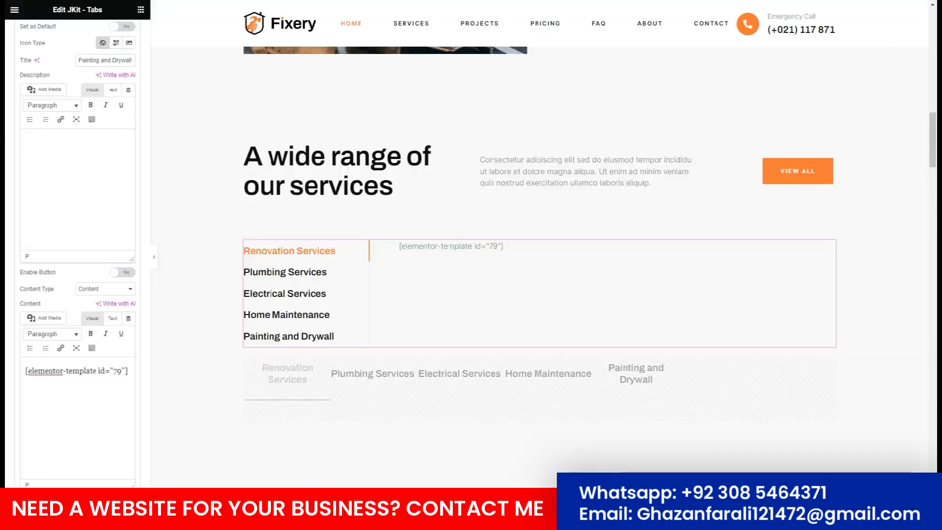
Delete the 'Read our latest blog & articles' section and switch to the live site tab.
{"action": "scroll", "coordinate": [451, 231], "scroll_direction": "down", "scroll_amount": 10}
{"action": "scroll", "coordinate": [452, 234], "scroll_direction": "down", "scroll_amount": 15}
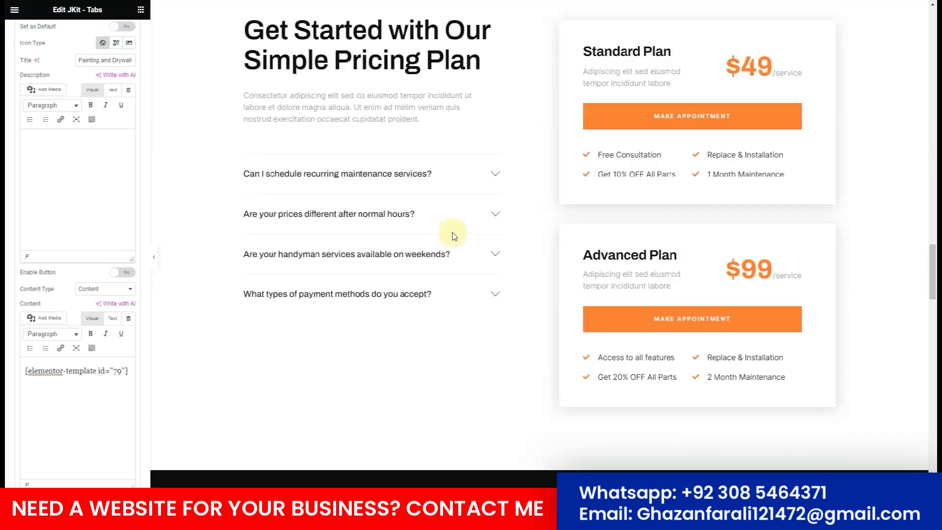
{"action": "scroll", "coordinate": [452, 232], "scroll_direction": "down", "scroll_amount": 5}
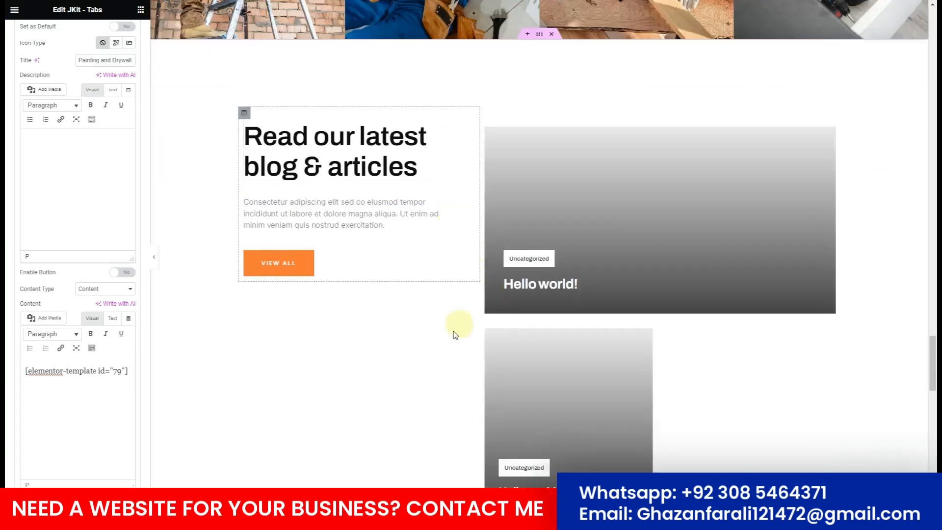
{"action": "scroll", "coordinate": [440, 343], "scroll_direction": "up", "scroll_amount": 3}
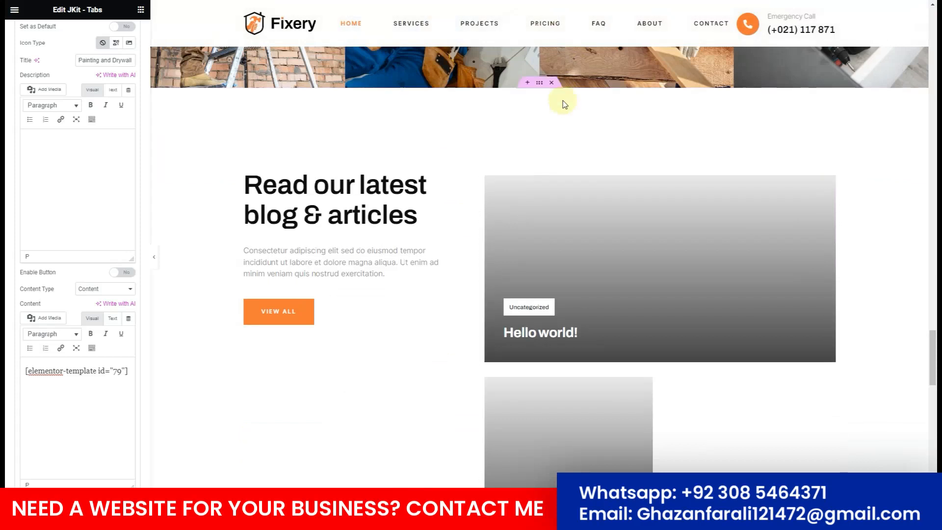
{"action": "left_click", "coordinate": [551, 82]}
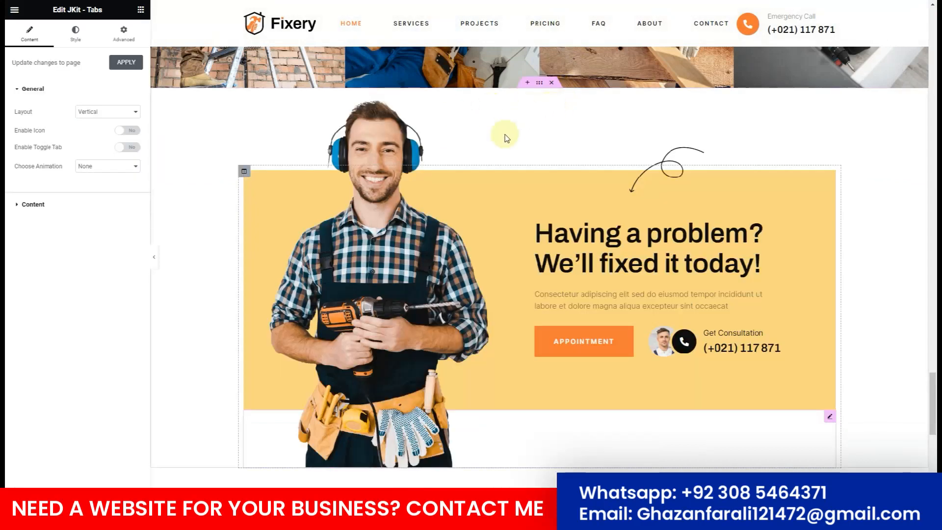
{"action": "scroll", "coordinate": [504, 136], "scroll_direction": "down", "scroll_amount": 5}
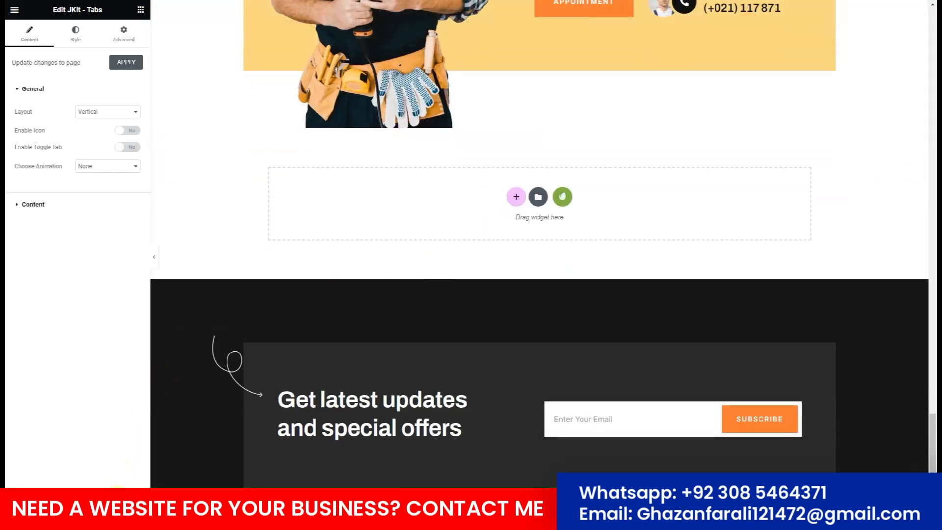
{"action": "scroll", "coordinate": [448, 204], "scroll_direction": "up", "scroll_amount": 6}
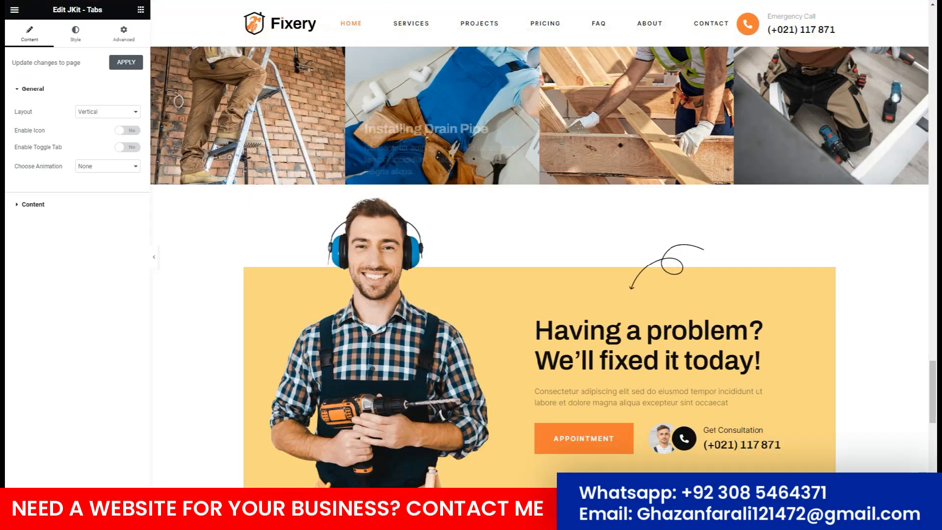
{"action": "left_click", "coordinate": [157, 1]}
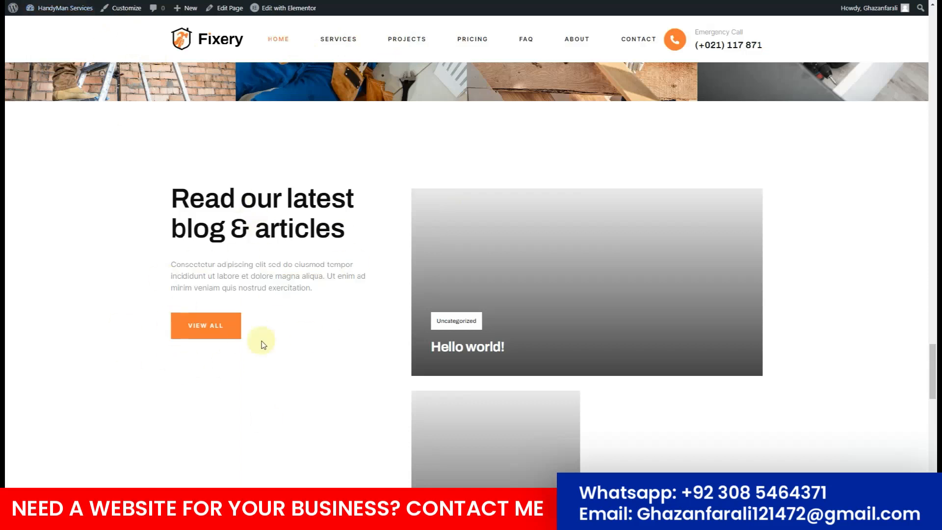
Refresh the live homepage with F5 and scroll through to confirm the blog section is gone.
{"action": "key", "text": "F5"}
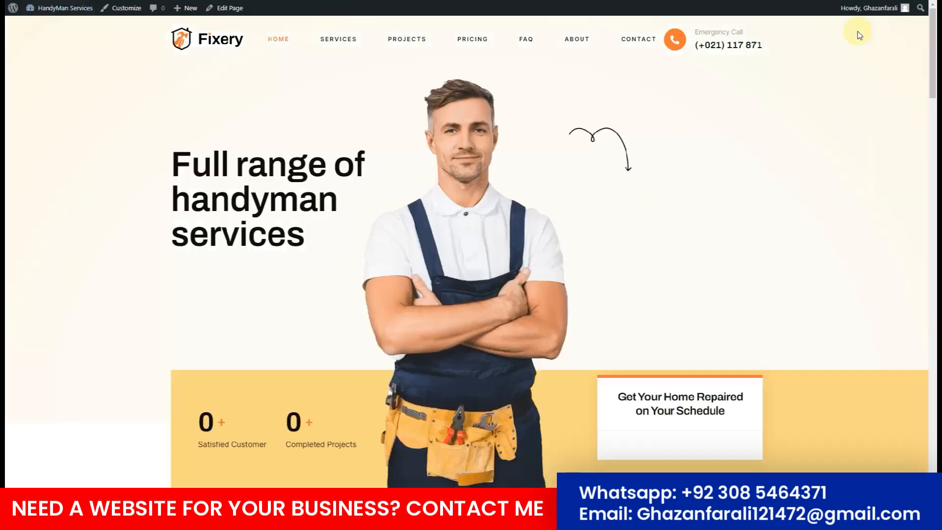
{"action": "scroll", "coordinate": [425, 212], "scroll_direction": "down", "scroll_amount": 5}
{"action": "scroll", "coordinate": [426, 212], "scroll_direction": "up", "scroll_amount": 15}
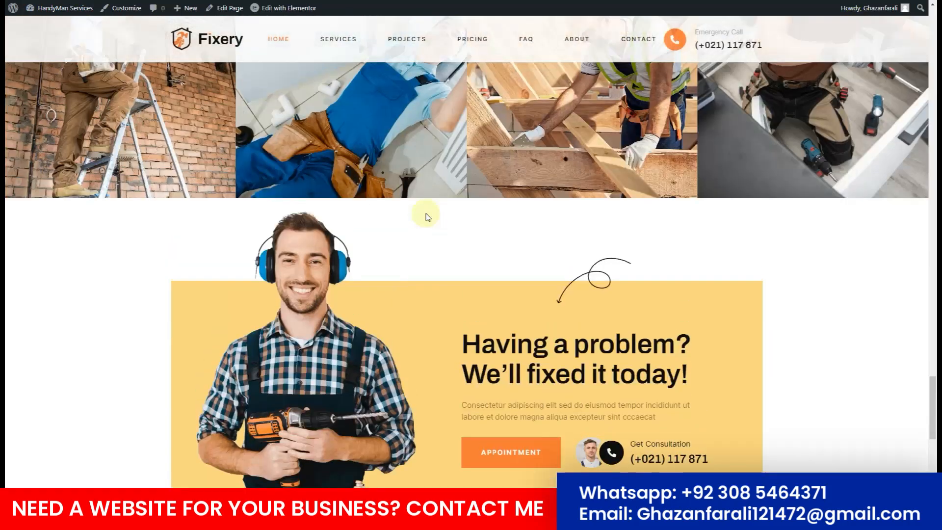
{"action": "scroll", "coordinate": [425, 214], "scroll_direction": "up", "scroll_amount": 20}
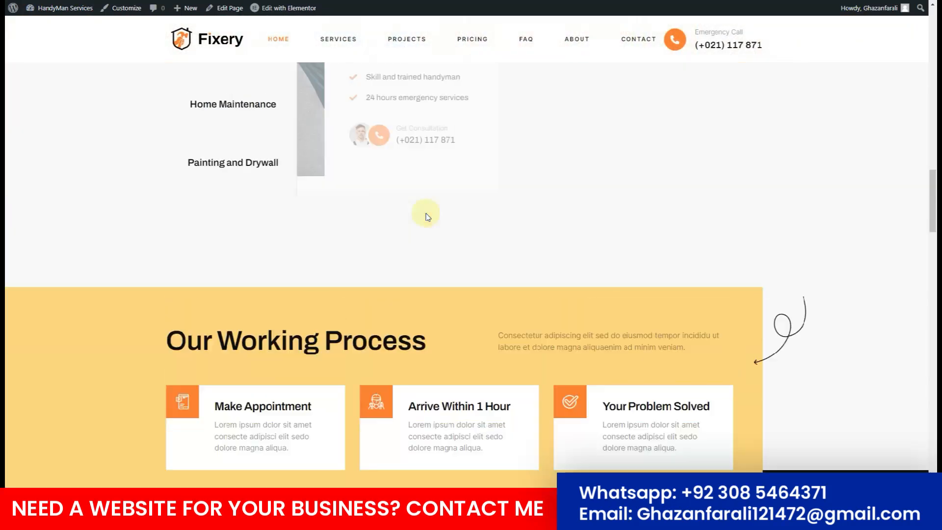
{"action": "scroll", "coordinate": [426, 216], "scroll_direction": "up", "scroll_amount": 8}
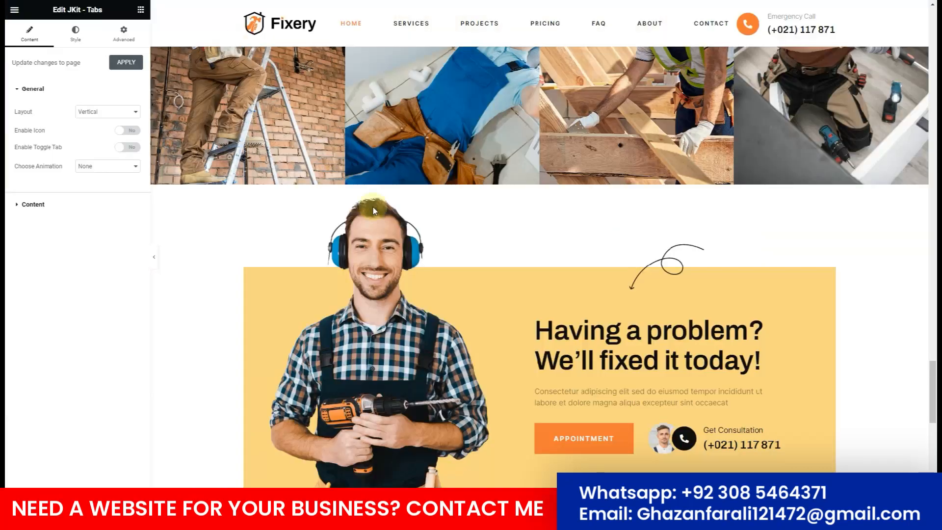
{"action": "scroll", "coordinate": [384, 284], "scroll_direction": "up", "scroll_amount": 15}
{"action": "scroll", "coordinate": [386, 287], "scroll_direction": "up", "scroll_amount": 15}
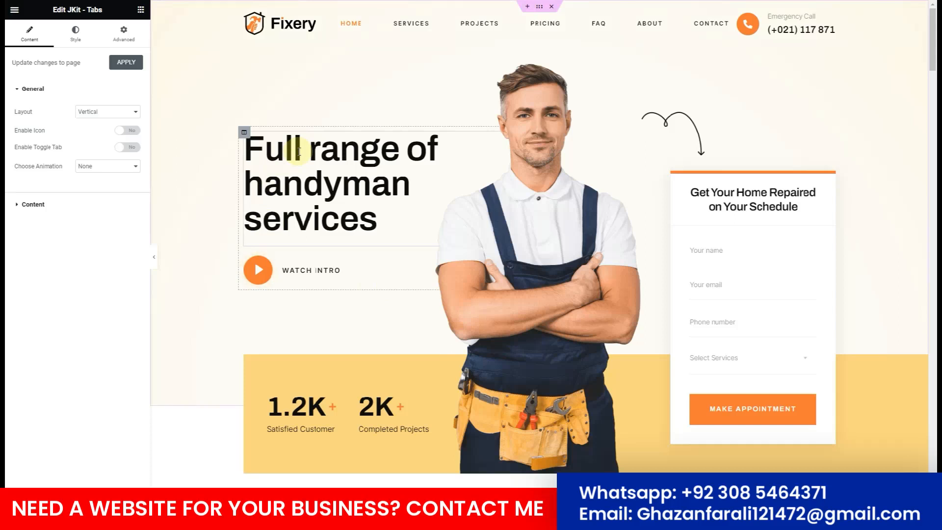
Change the hero heading to 'Full Fledge HandyMan Services in your Area'.
{"action": "left_click", "coordinate": [298, 151]}
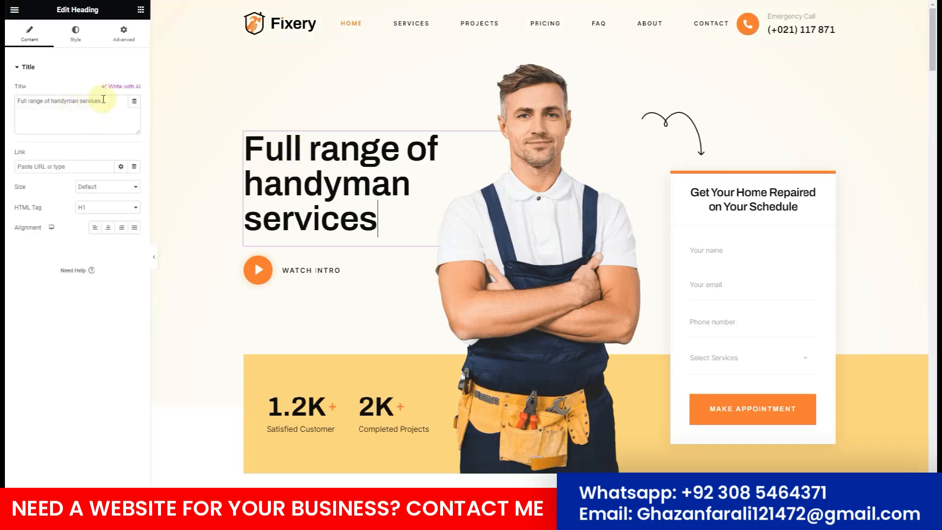
{"action": "left_click_drag", "start_coordinate": [103, 100], "coordinate": [29, 104]}
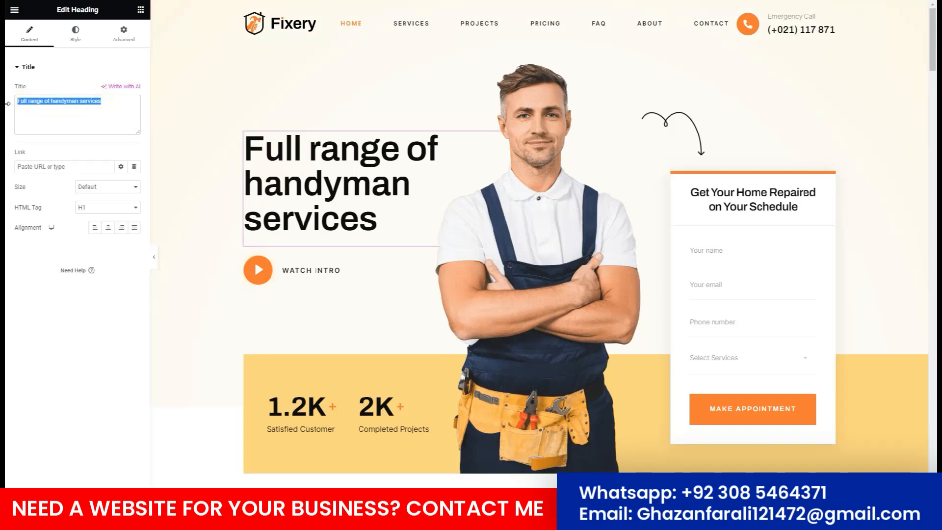
{"action": "type", "text": "Full Fleg"}
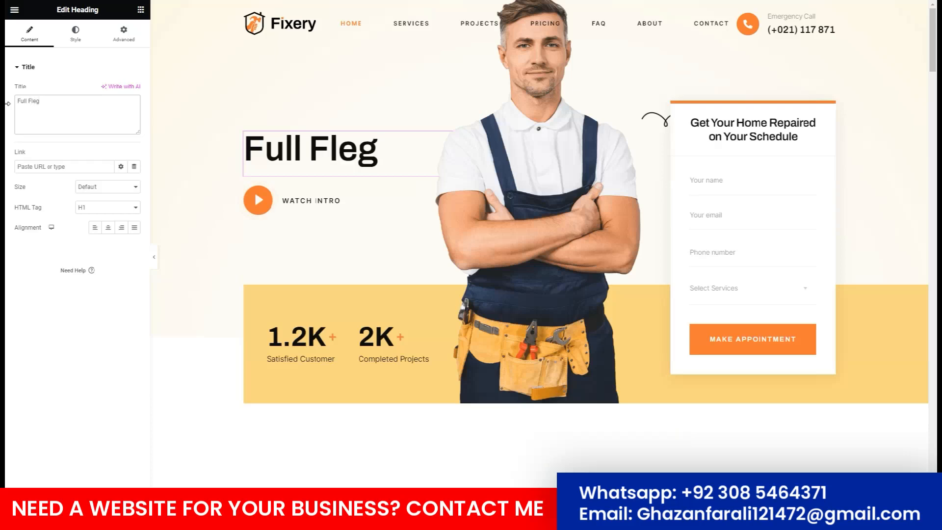
{"action": "key", "text": "BackSpace"}
{"action": "type", "text": "dge Handy"}
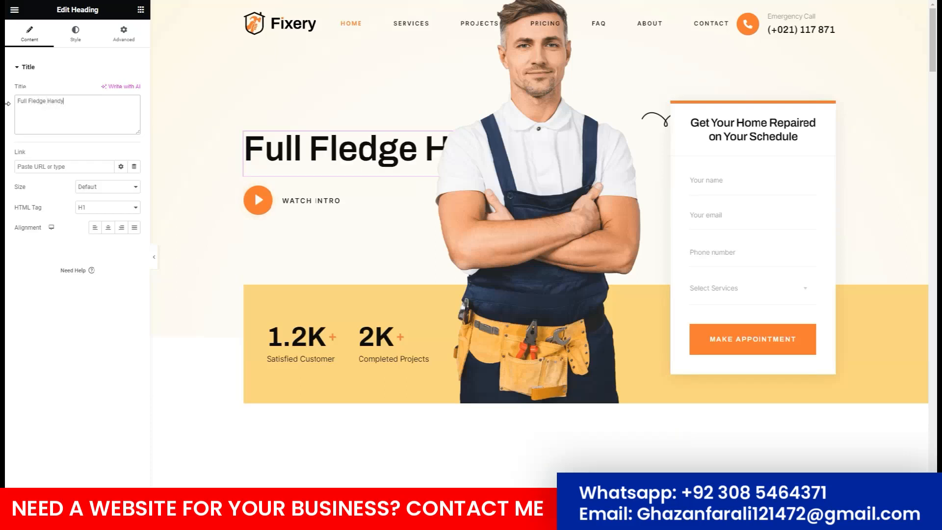
{"action": "type", "text": "Man Services "}
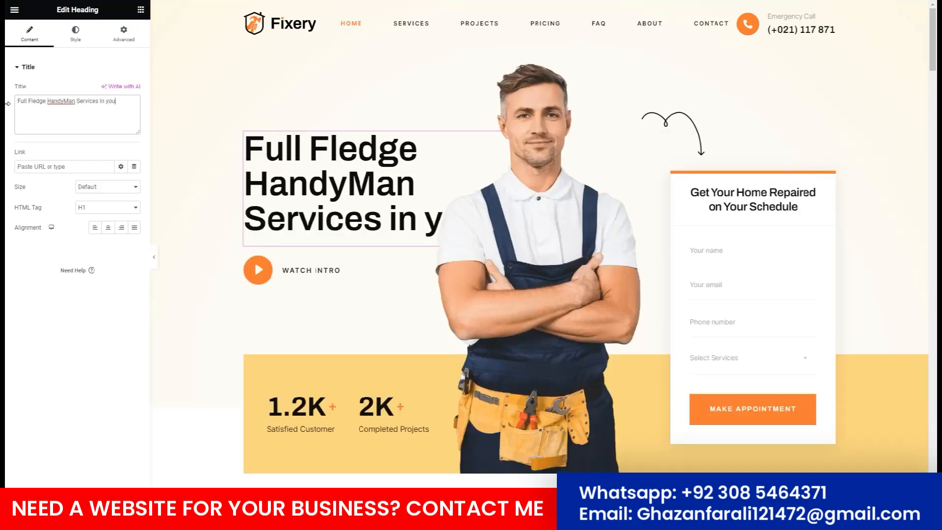
{"action": "type", "text": "in your Area"}
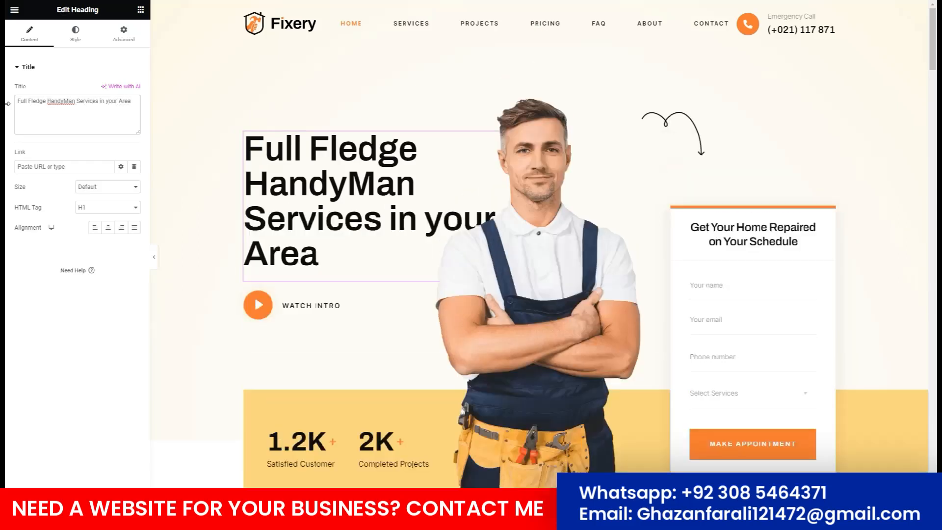
Select the 1.2K Satisfied Customer counter widget to edit its settings.
{"action": "scroll", "coordinate": [305, 291], "scroll_direction": "down", "scroll_amount": 2}
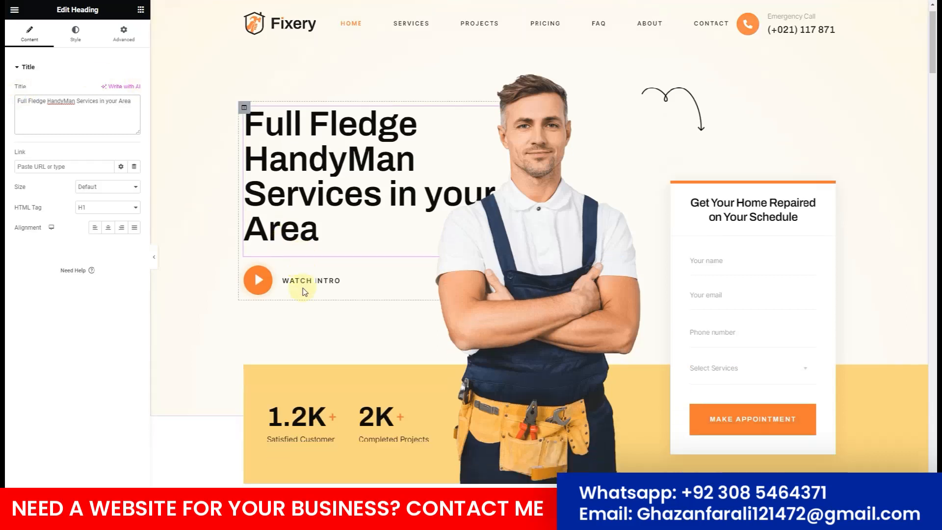
{"action": "scroll", "coordinate": [338, 191], "scroll_direction": "down", "scroll_amount": 3}
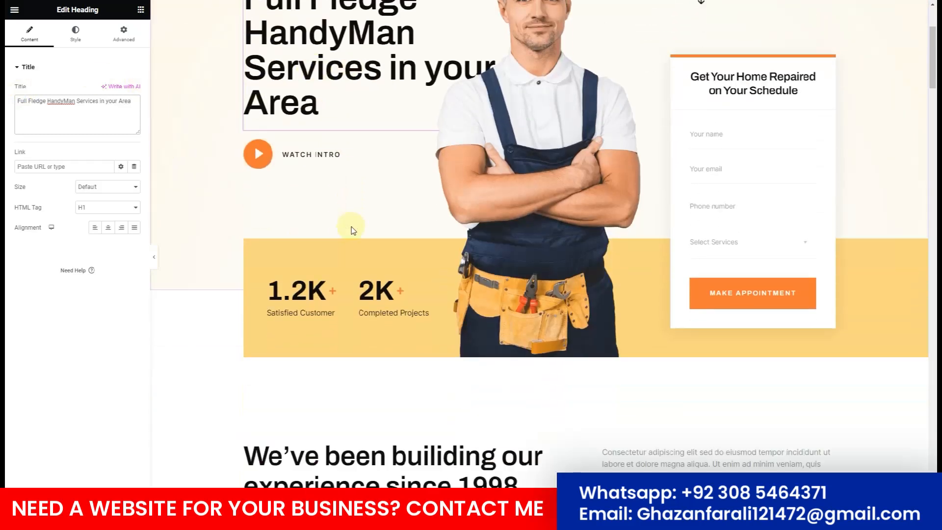
{"action": "left_click", "coordinate": [264, 218]}
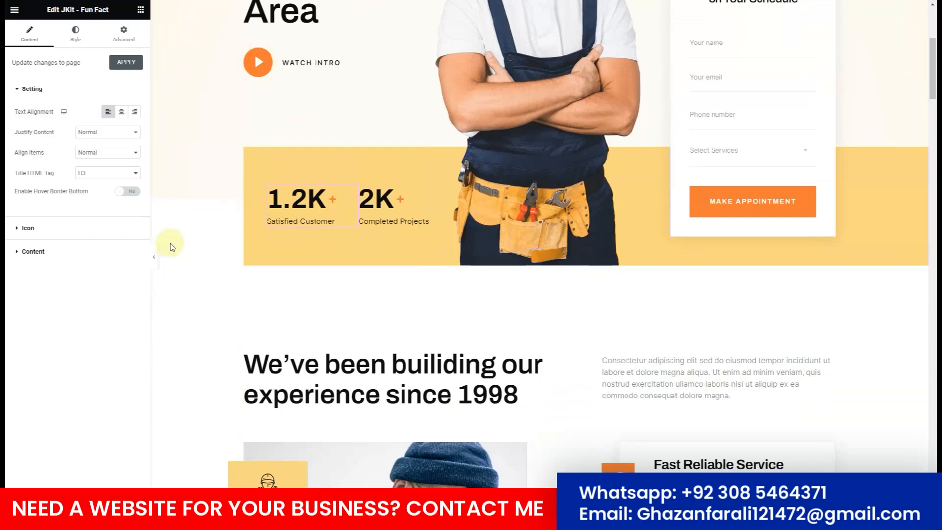
Edit the Fun Fact Number field from 1.2K to 1.5K.
{"action": "left_click", "coordinate": [60, 255]}
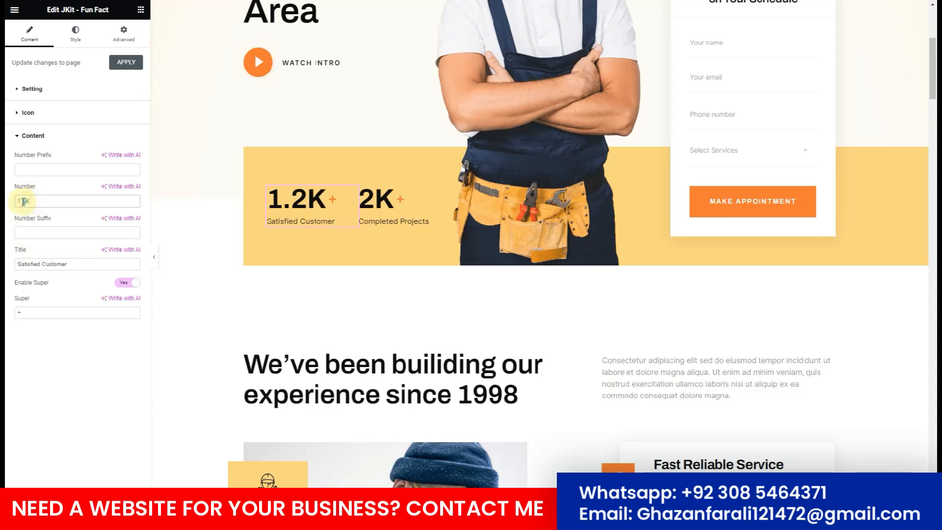
{"action": "key", "text": "BackSpace"}
{"action": "type", "text": "5"}
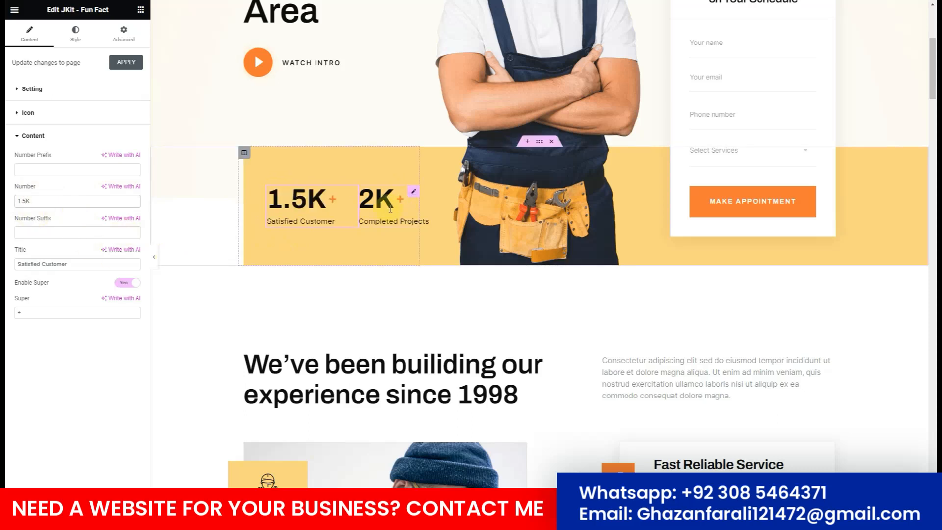
{"action": "left_click", "coordinate": [399, 223]}
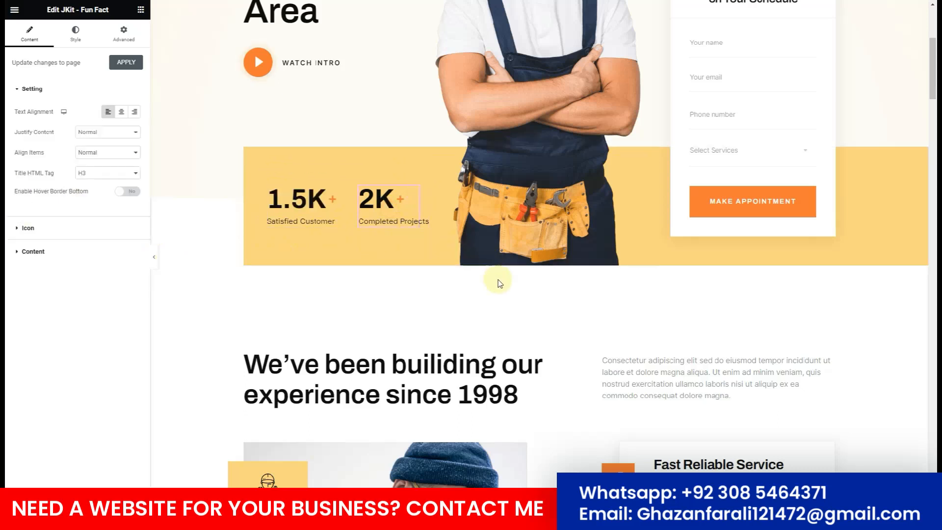
Scroll down the homepage to the services tabs section.
{"action": "scroll", "coordinate": [499, 282], "scroll_direction": "down", "scroll_amount": 3}
{"action": "scroll", "coordinate": [498, 274], "scroll_direction": "down", "scroll_amount": 1}
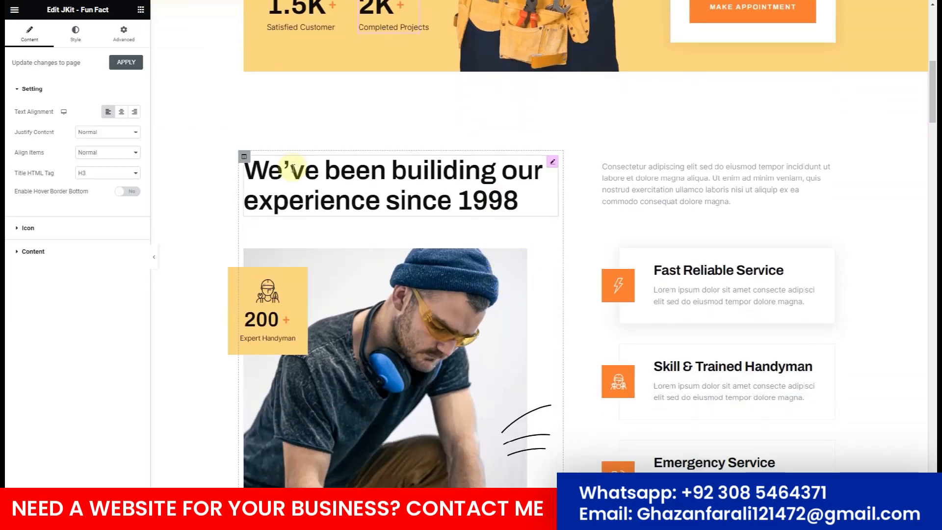
{"action": "scroll", "coordinate": [293, 169], "scroll_direction": "down", "scroll_amount": 3}
{"action": "scroll", "coordinate": [706, 243], "scroll_direction": "down", "scroll_amount": 5}
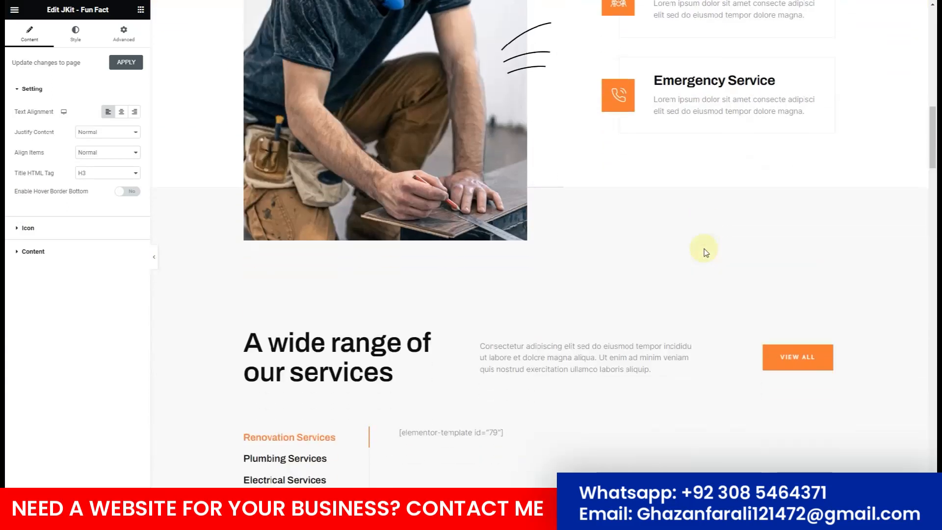
{"action": "scroll", "coordinate": [391, 238], "scroll_direction": "down", "scroll_amount": 5}
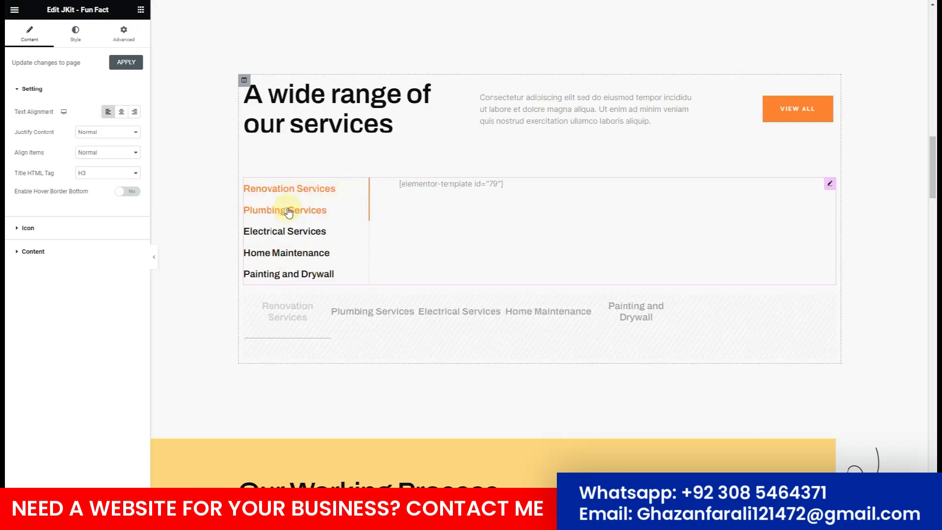
Switch to the editor tab and scroll to the empty drop section above the footer.
{"action": "left_click", "coordinate": [245, 1]}
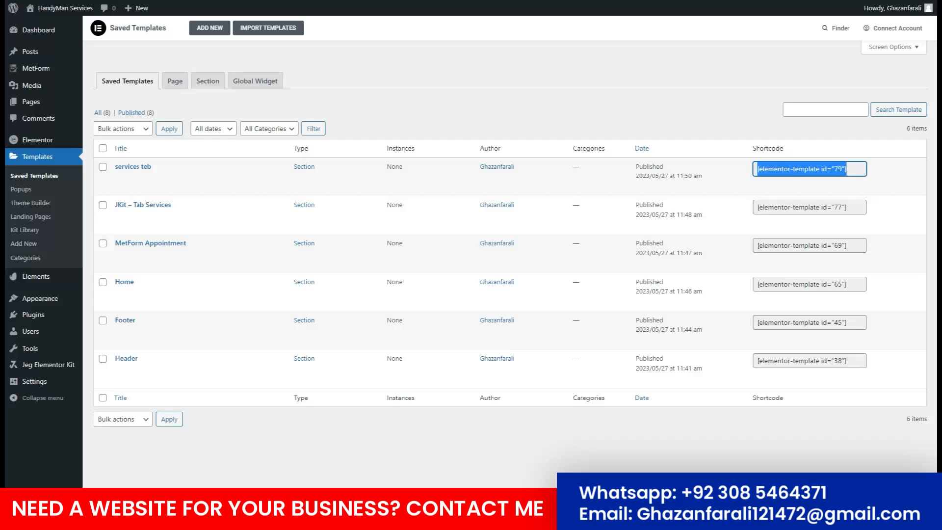
{"action": "mouse_move", "coordinate": [140, 178]}
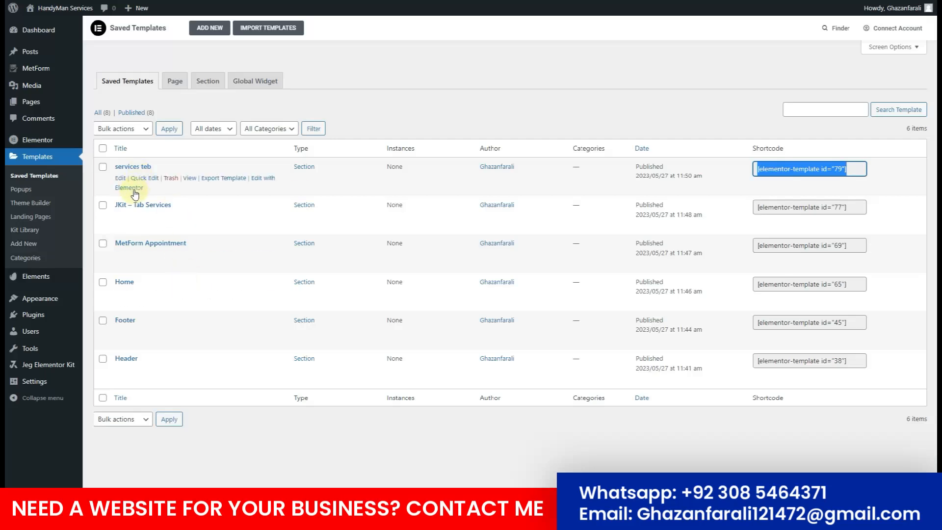
{"action": "left_click", "coordinate": [136, 191]}
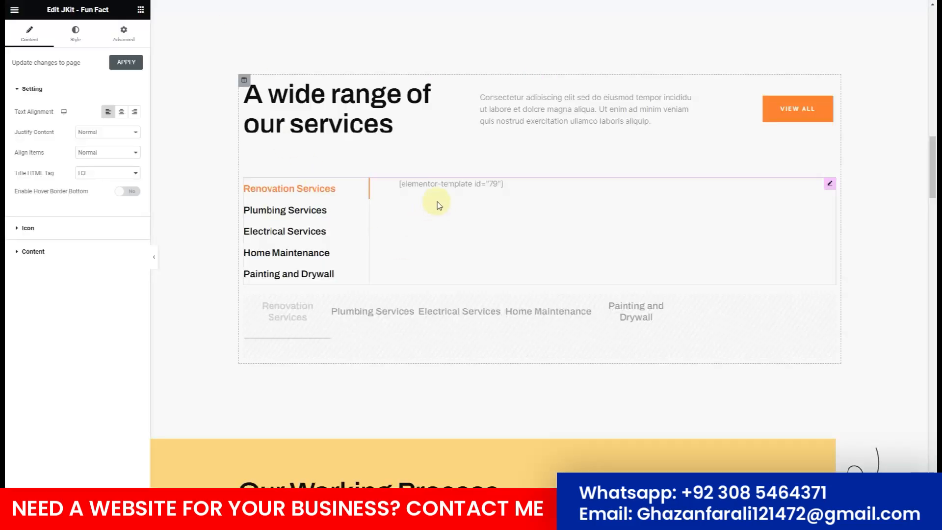
{"action": "scroll", "coordinate": [442, 230], "scroll_direction": "down", "scroll_amount": 10}
{"action": "scroll", "coordinate": [449, 261], "scroll_direction": "down", "scroll_amount": 20}
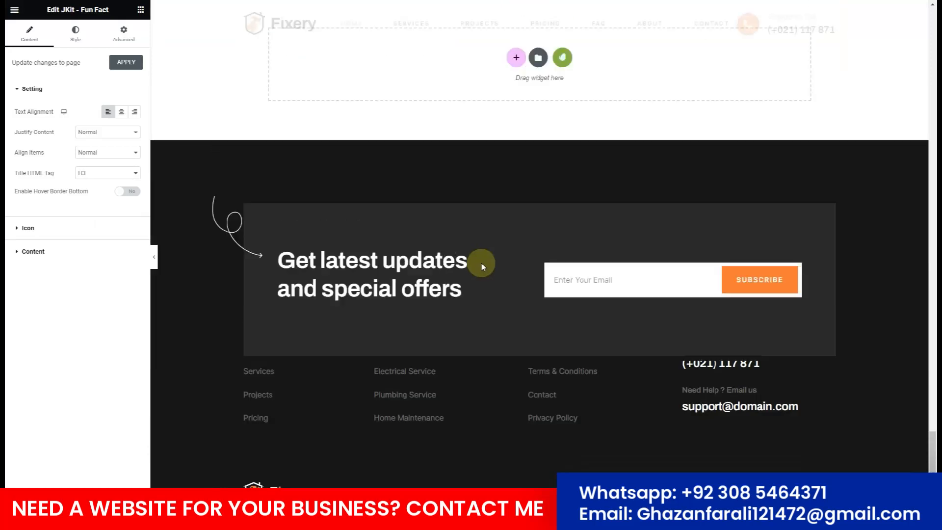
{"action": "scroll", "coordinate": [564, 230], "scroll_direction": "up", "scroll_amount": 3}
Insert the JKit - Tab Services template from the installed Fixery kit.
{"action": "left_click", "coordinate": [563, 233]}
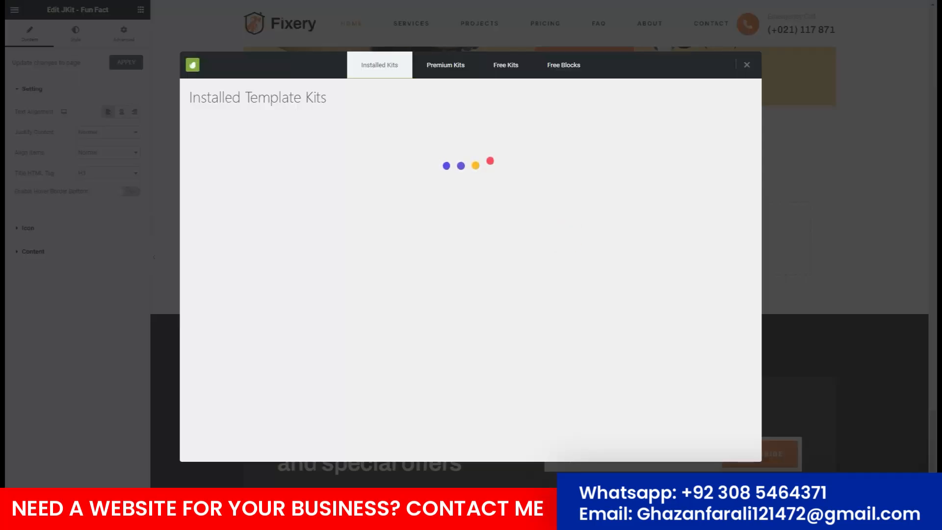
{"action": "left_click", "coordinate": [281, 244]}
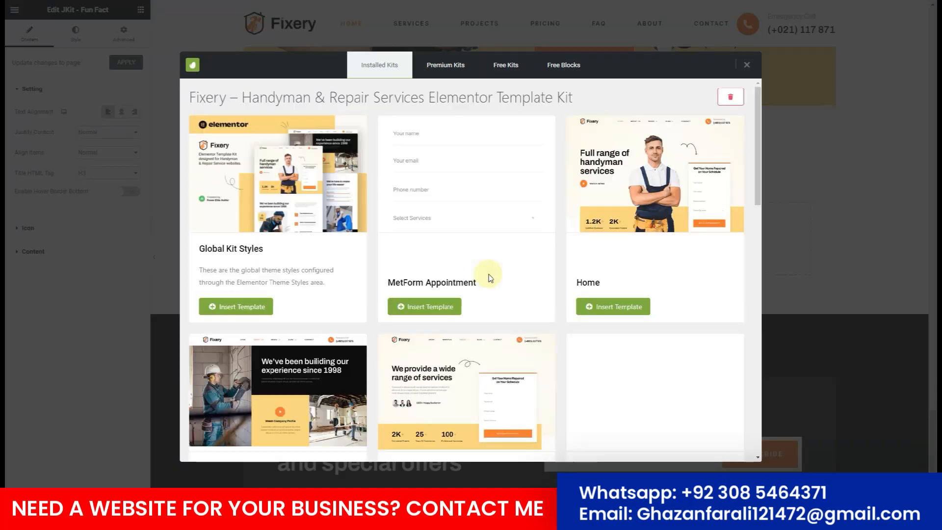
{"action": "scroll", "coordinate": [489, 277], "scroll_direction": "down", "scroll_amount": 15}
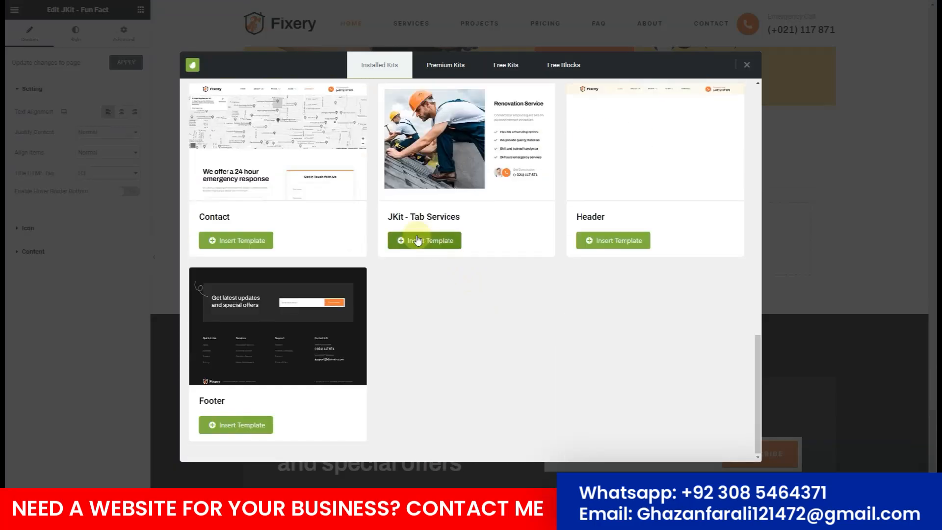
{"action": "left_click", "coordinate": [424, 241]}
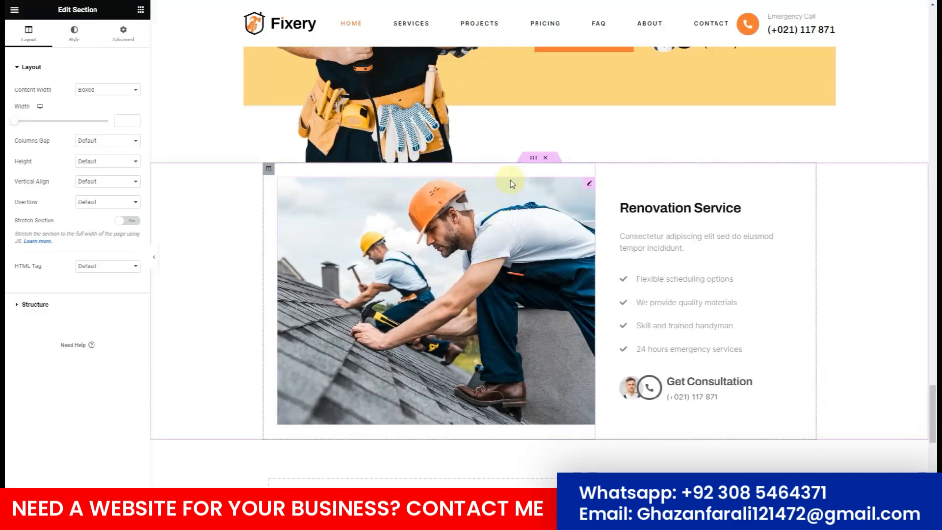
Save the Renovation Service section as library templates service2 and service3.
{"action": "right_click", "coordinate": [539, 158]}
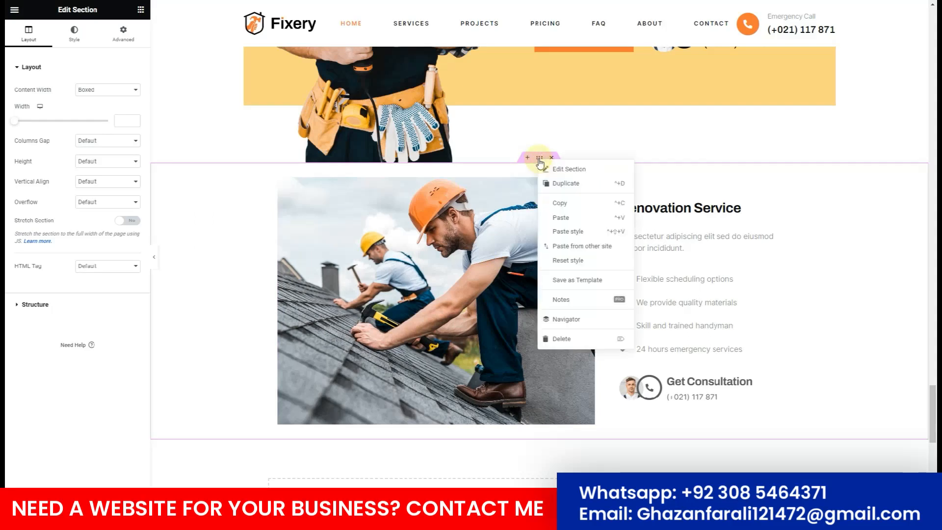
{"action": "left_click", "coordinate": [572, 282]}
{"action": "left_click", "coordinate": [367, 234]}
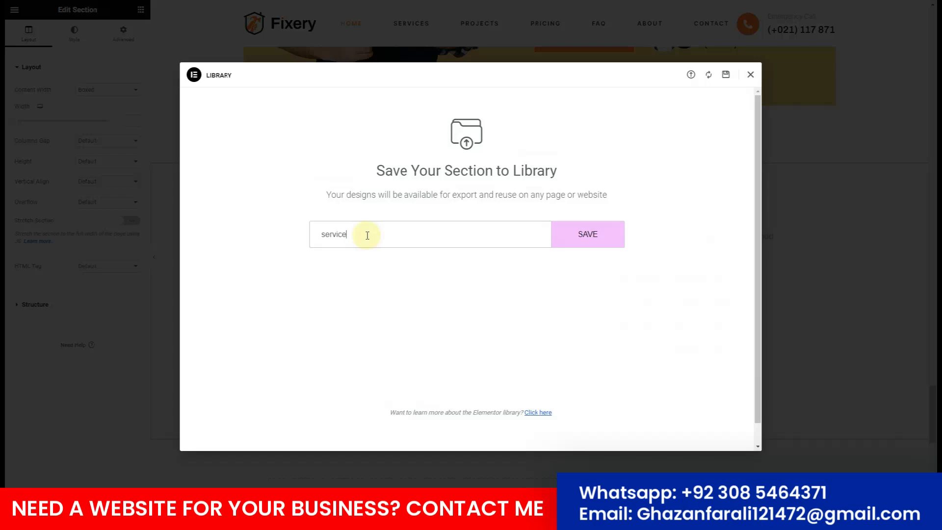
{"action": "left_click", "coordinate": [581, 241]}
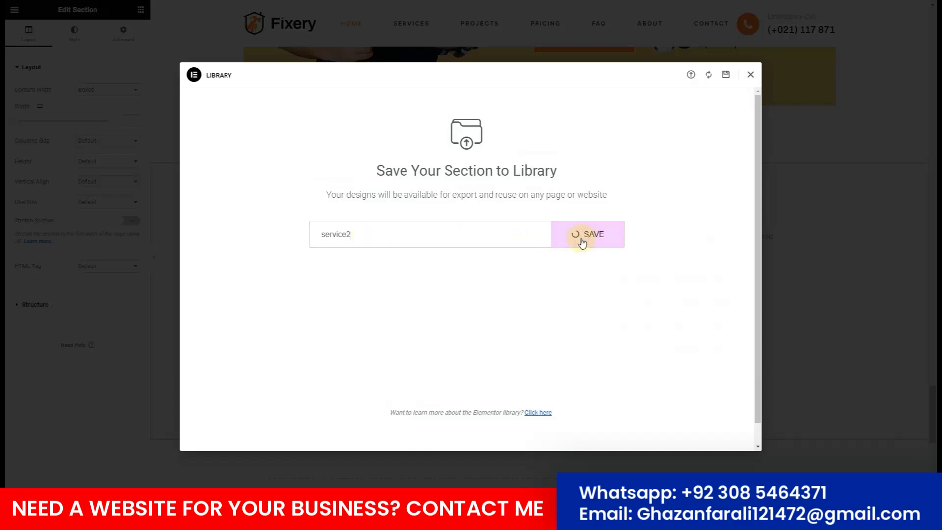
{"action": "left_click", "coordinate": [750, 75]}
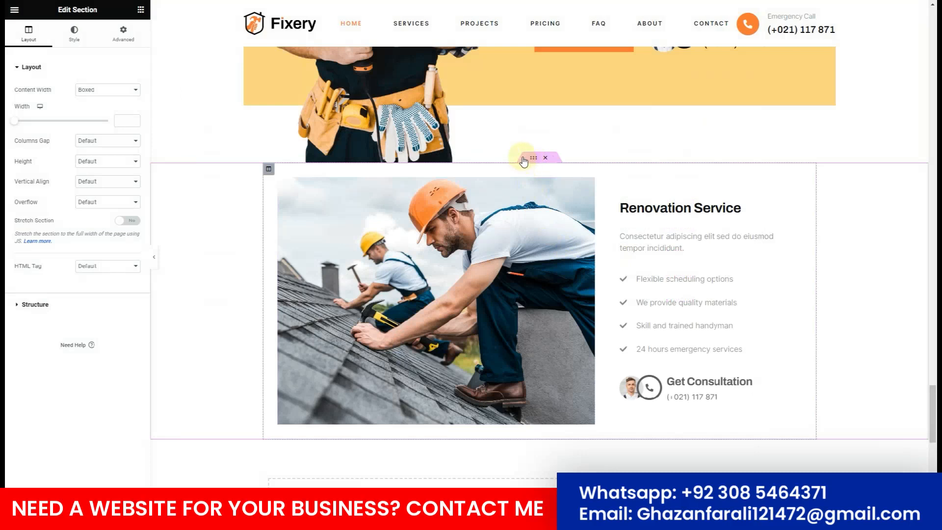
{"action": "right_click", "coordinate": [539, 158]}
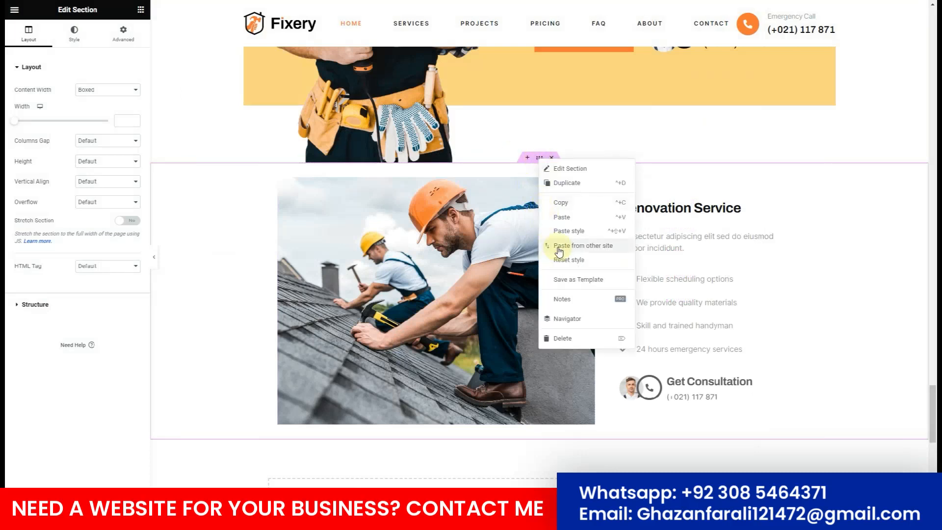
{"action": "left_click", "coordinate": [572, 279]}
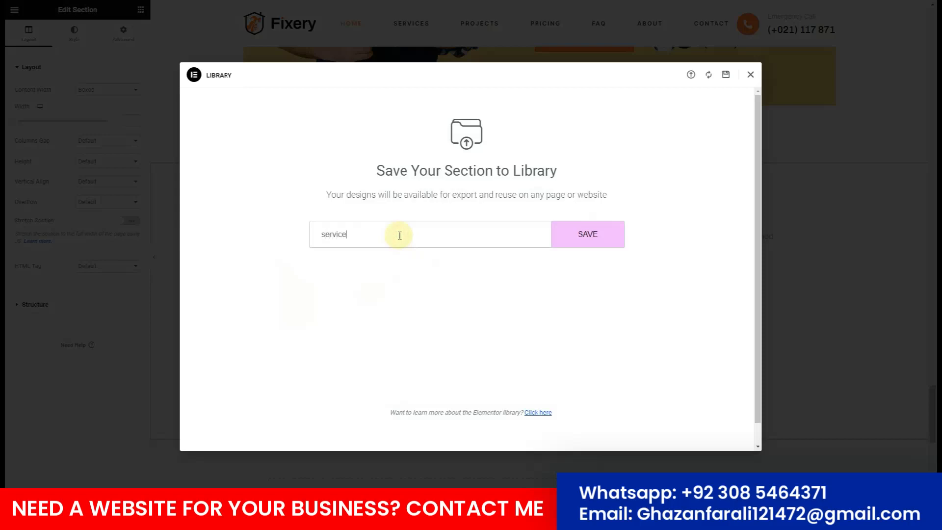
{"action": "left_click", "coordinate": [588, 235]}
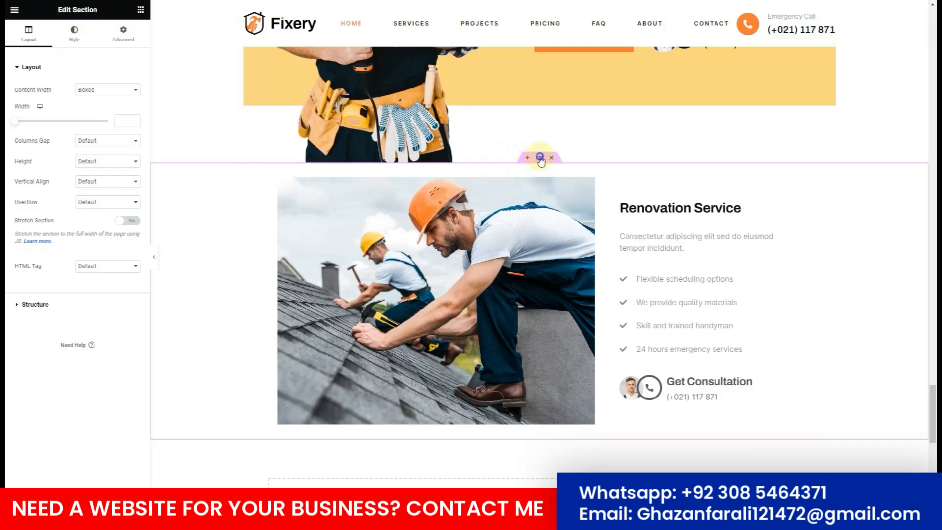
Save the same section twice more as templates service4 and service5.
{"action": "right_click", "coordinate": [538, 157]}
{"action": "left_click", "coordinate": [570, 278]}
{"action": "left_click", "coordinate": [444, 235]}
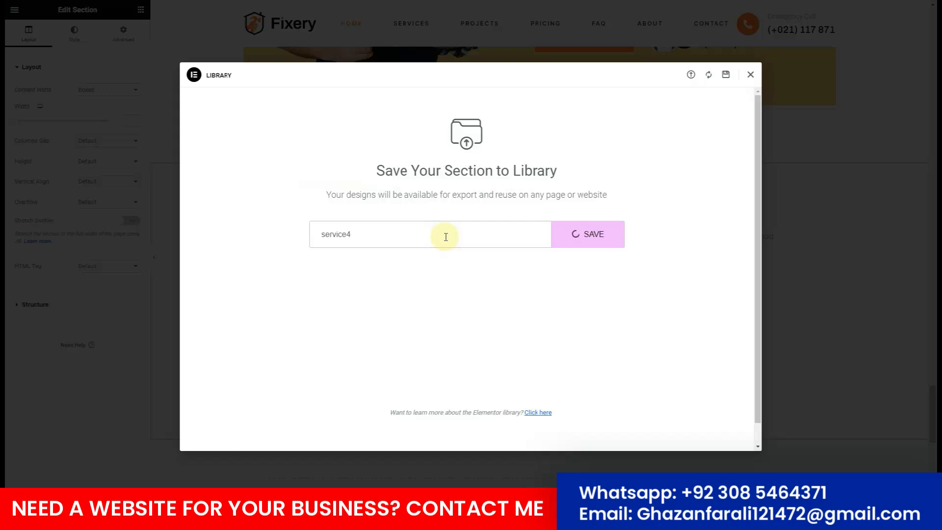
{"action": "left_click", "coordinate": [750, 74]}
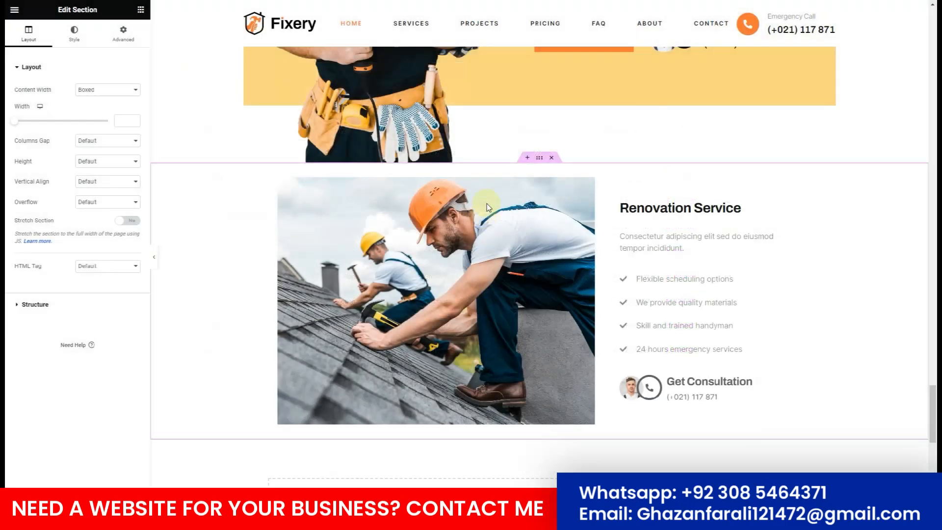
{"action": "right_click", "coordinate": [539, 160]}
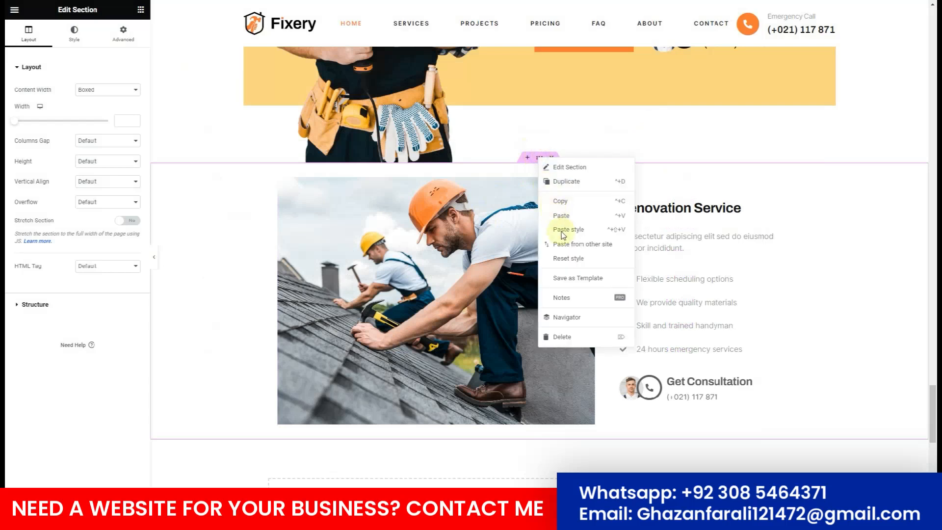
{"action": "left_click", "coordinate": [569, 278]}
{"action": "type", "text": "service5"}
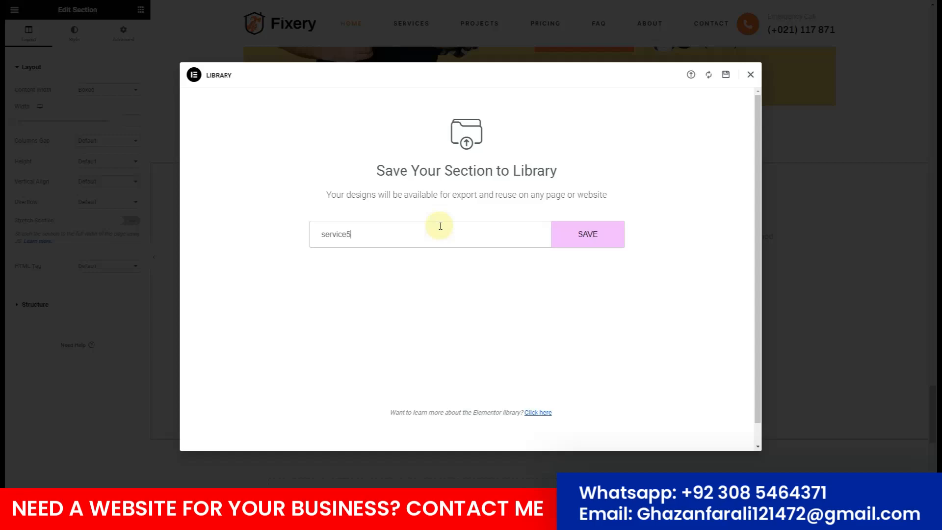
{"action": "left_click", "coordinate": [591, 245]}
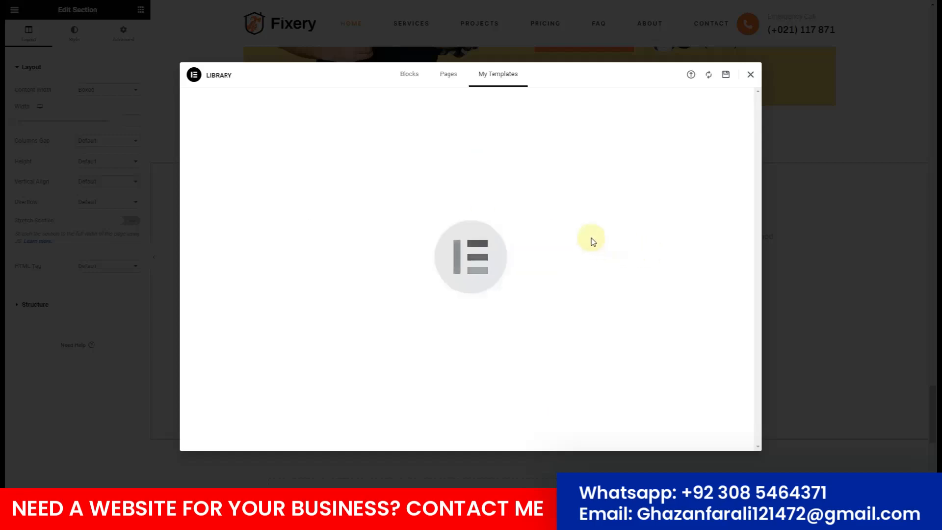
{"action": "left_click", "coordinate": [750, 75]}
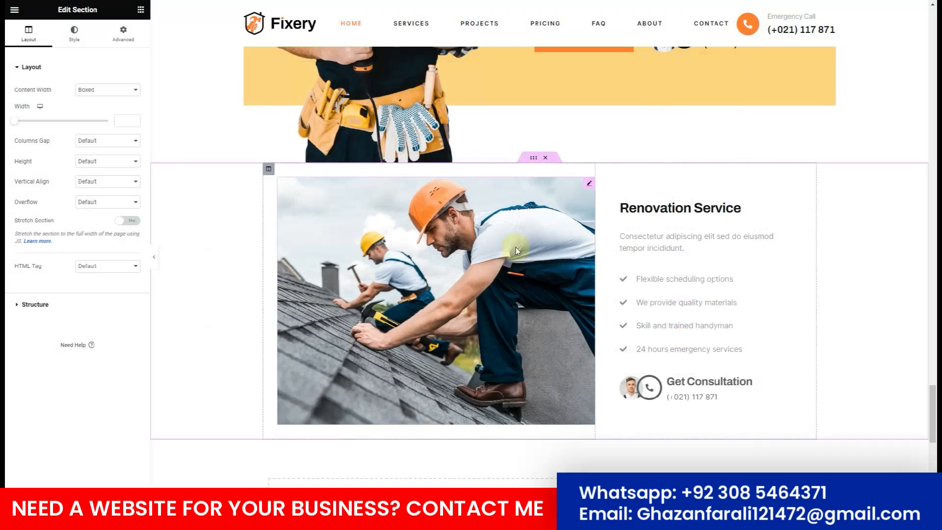
Delete the inserted Renovation Service section from the homepage.
{"action": "left_click", "coordinate": [550, 161]}
{"action": "scroll", "coordinate": [370, 265], "scroll_direction": "down", "scroll_amount": 5}
{"action": "scroll", "coordinate": [369, 265], "scroll_direction": "up", "scroll_amount": 15}
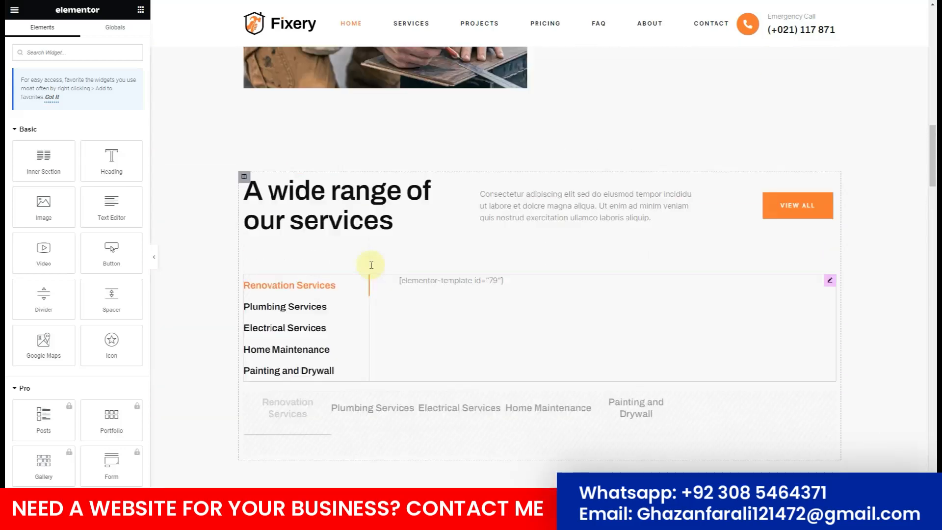
{"action": "scroll", "coordinate": [294, 259], "scroll_direction": "down", "scroll_amount": 4}
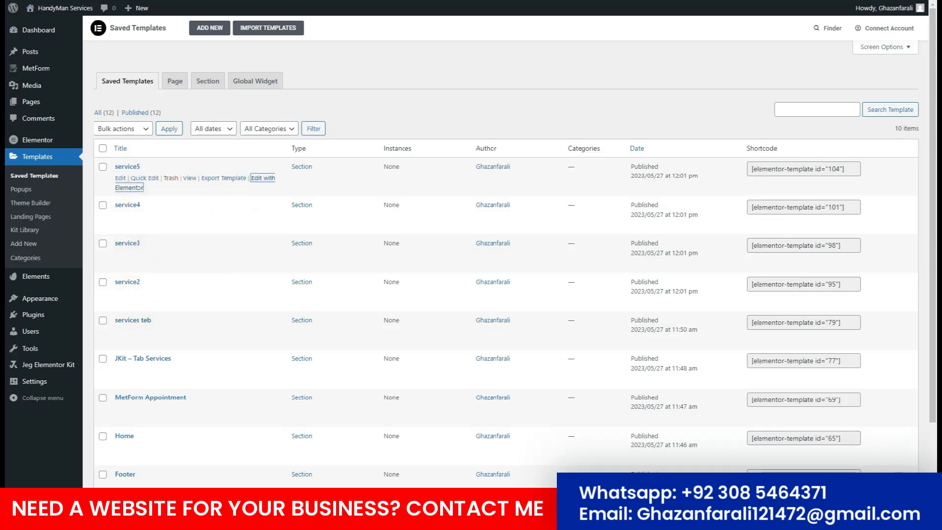
Retitle the service2 and service3 headings to Plumbing and Electrical.
{"action": "left_click", "coordinate": [262, 177]}
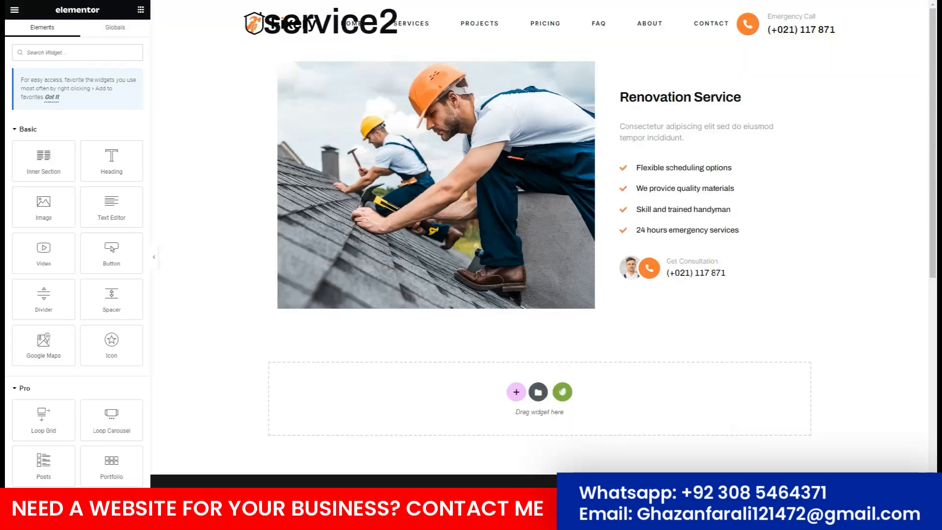
{"action": "left_click", "coordinate": [681, 99]}
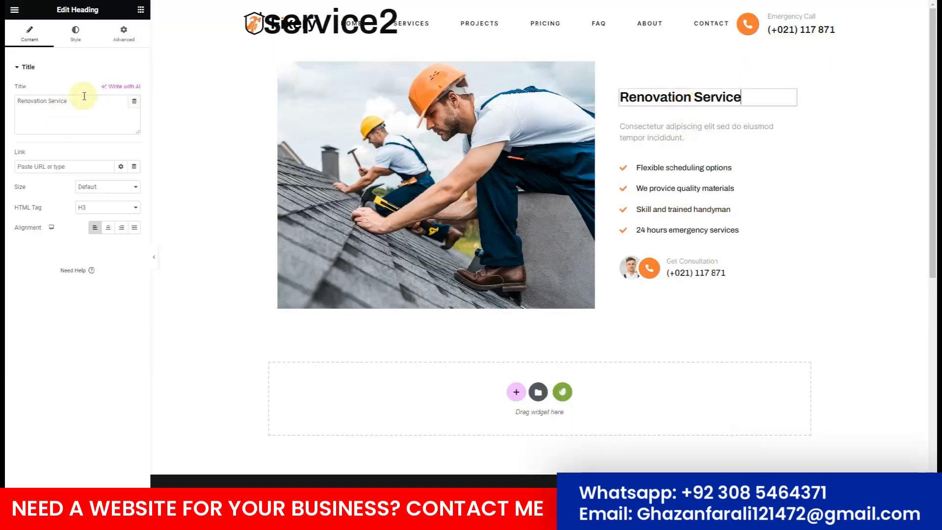
{"action": "left_click_drag", "start_coordinate": [47, 104], "coordinate": [7, 99]}
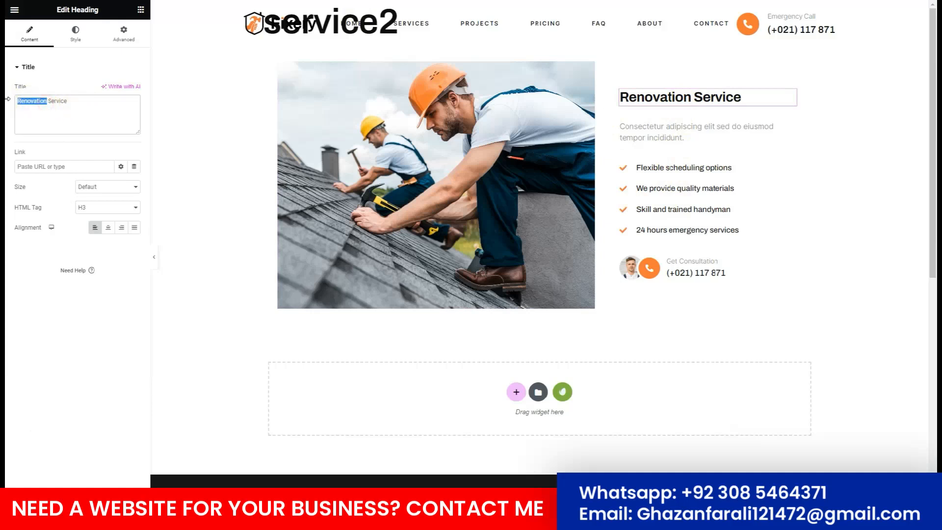
{"action": "type", "text": "Plumbing"}
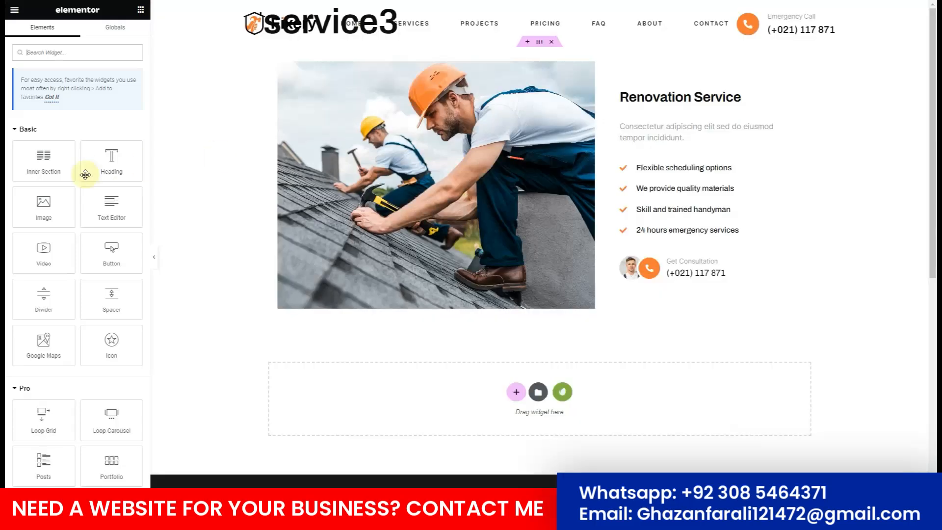
{"action": "left_click", "coordinate": [682, 95]}
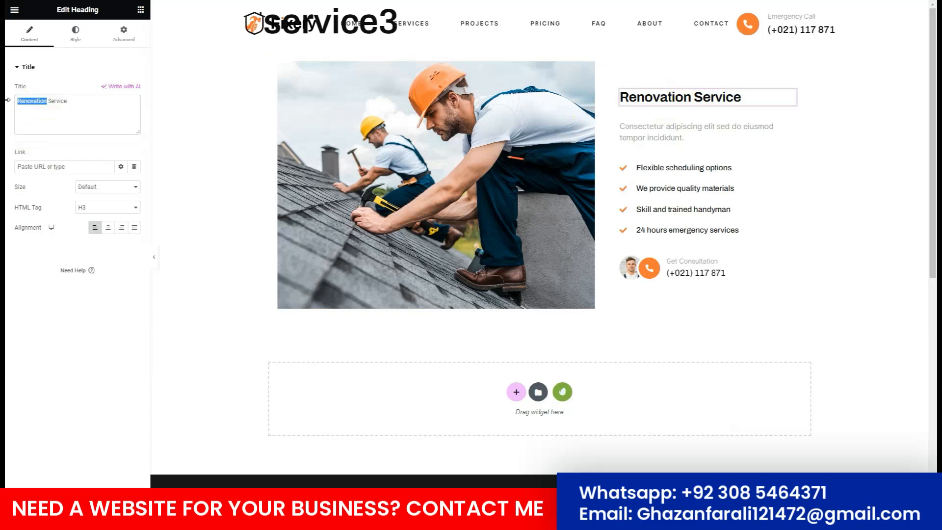
{"action": "type", "text": "Electrical"}
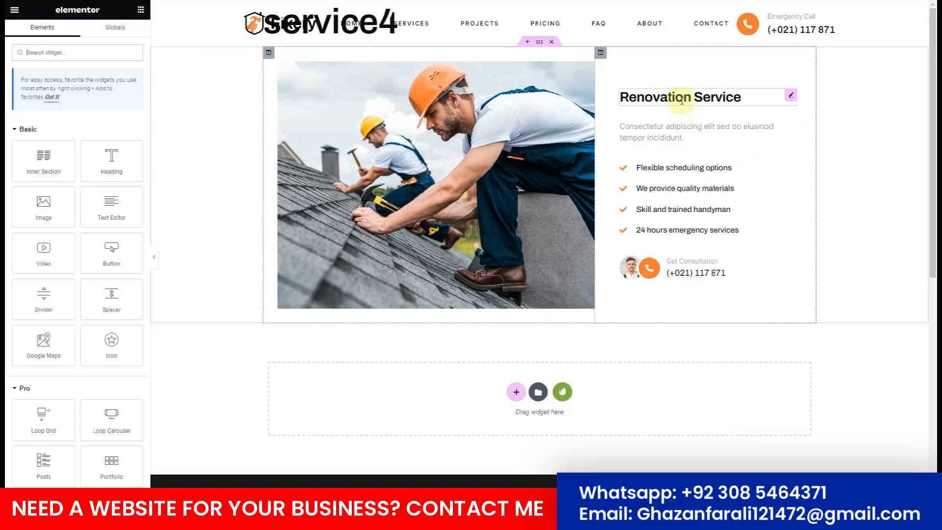
Retitle the service4 and service5 headings to Home Maintenence and Painting & Drywall.
{"action": "left_click", "coordinate": [680, 98]}
{"action": "triple_click", "coordinate": [69, 102]}
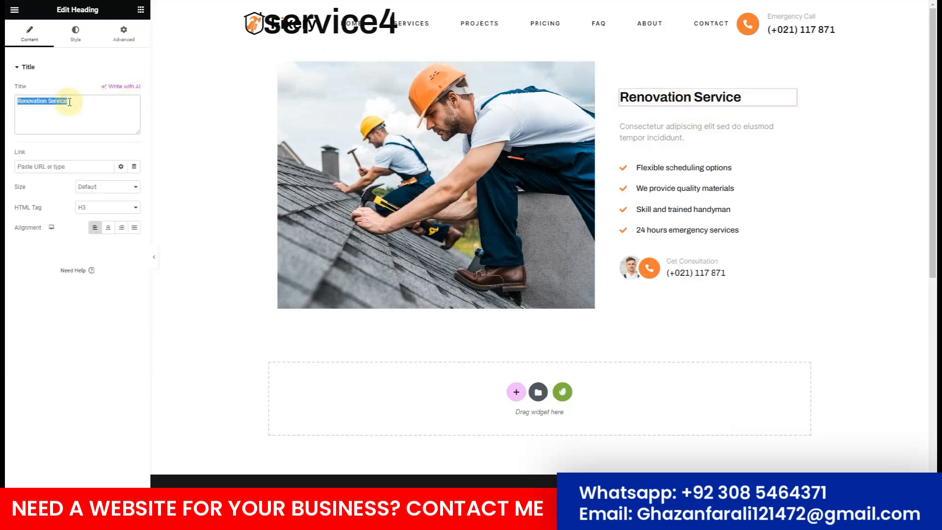
{"action": "type", "text": "Home"}
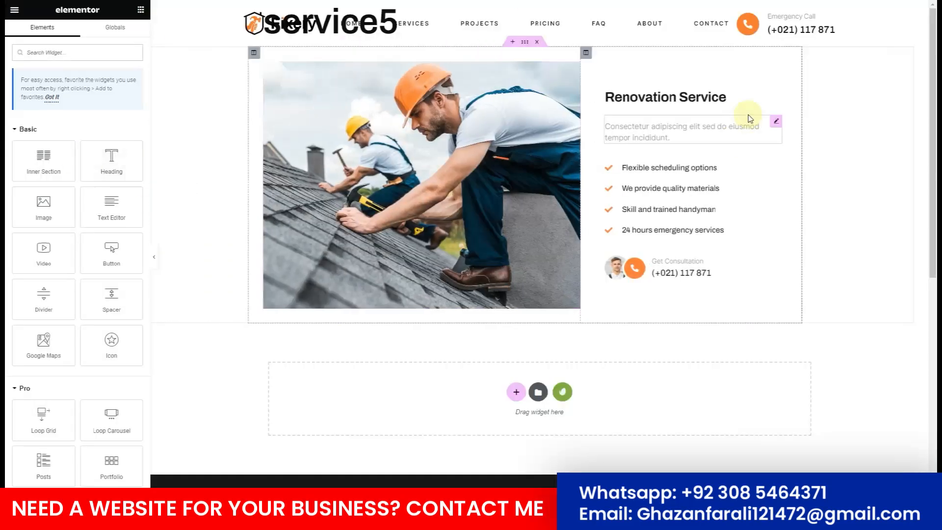
{"action": "left_click", "coordinate": [679, 96]}
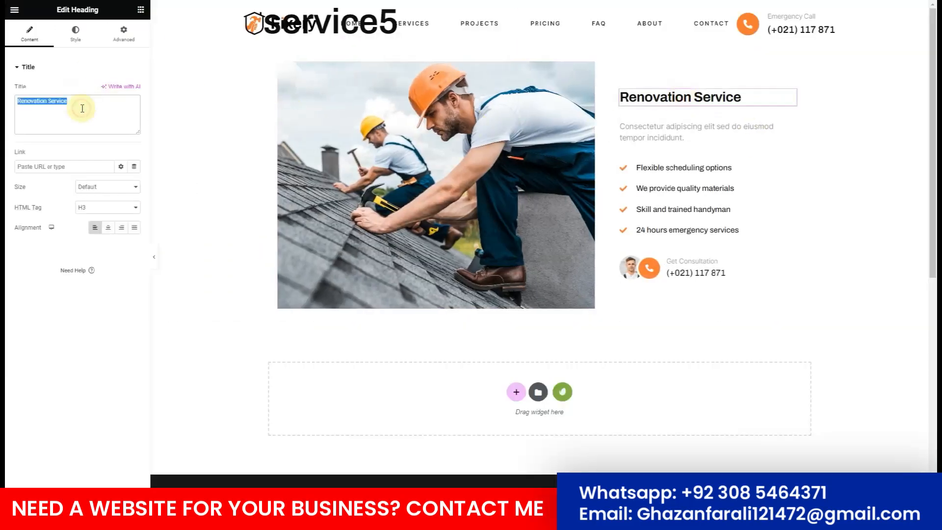
{"action": "type", "text": "Paintin"}
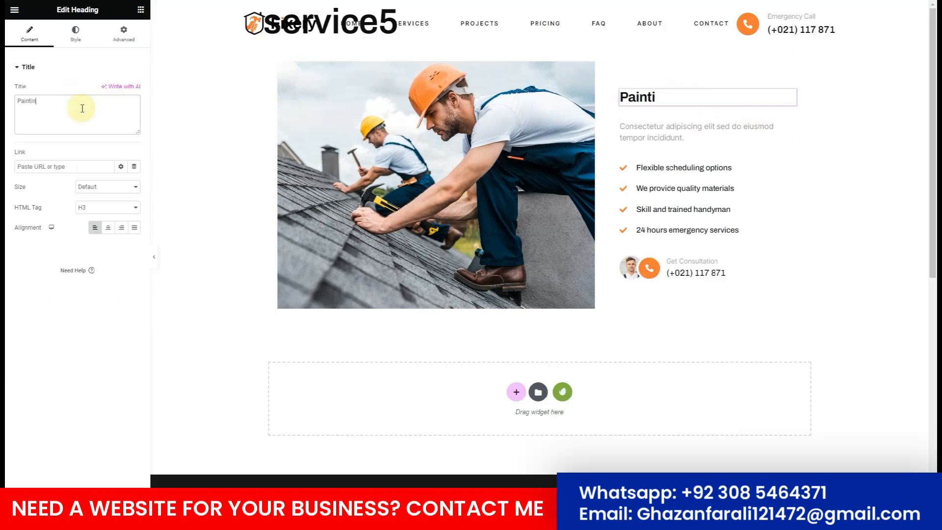
{"action": "type", "text": "g & Dryw"}
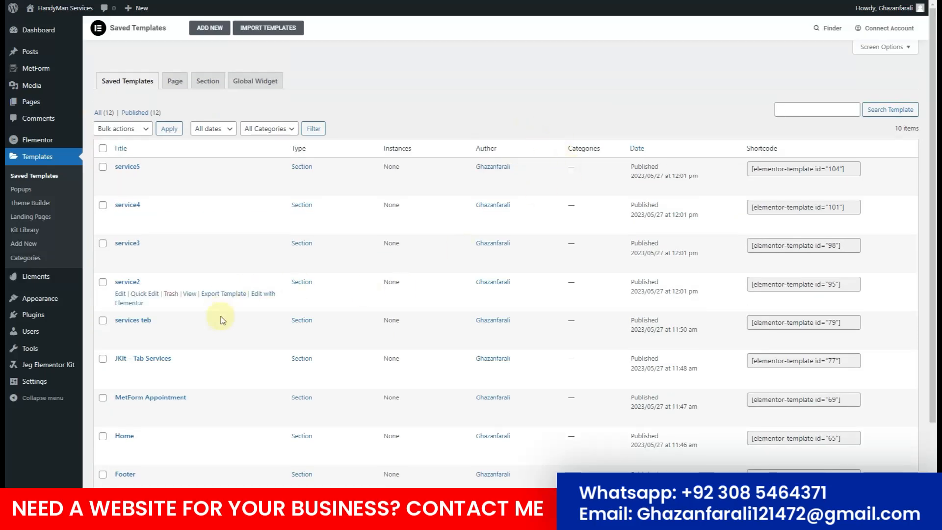
Set the Plumbing Services tab content to the service2 shortcode, id 95.
{"action": "left_click", "coordinate": [808, 280]}
{"action": "key", "text": "ctrl+c"}
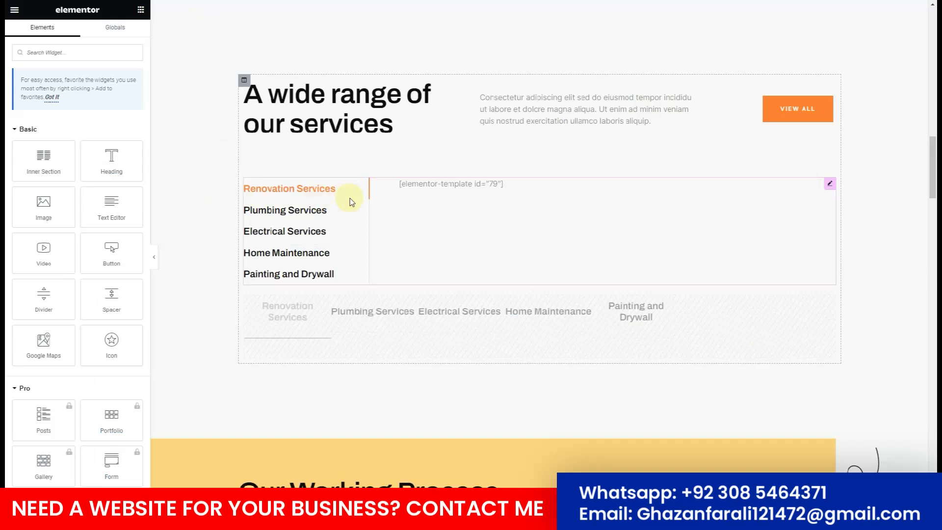
{"action": "left_click", "coordinate": [829, 184]}
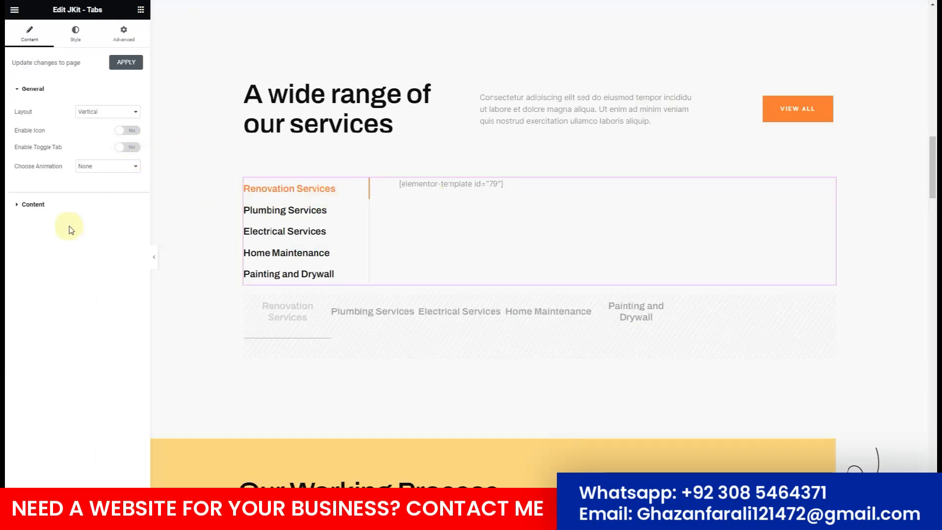
{"action": "left_click", "coordinate": [42, 204]}
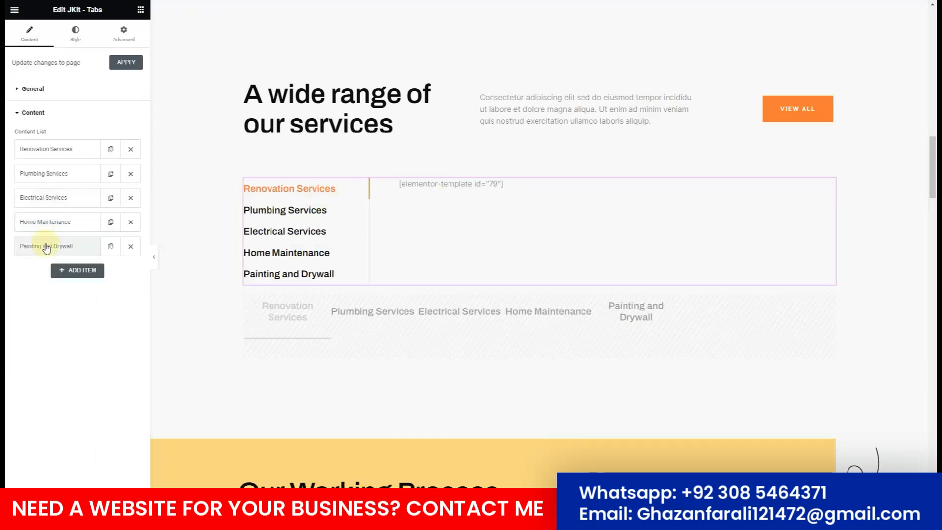
{"action": "left_click", "coordinate": [51, 174]}
{"action": "scroll", "coordinate": [49, 454], "scroll_direction": "down", "scroll_amount": 2}
{"action": "left_click", "coordinate": [44, 461]}
{"action": "key", "text": "ctrl+a"}
{"action": "key", "text": "ctrl+v"}
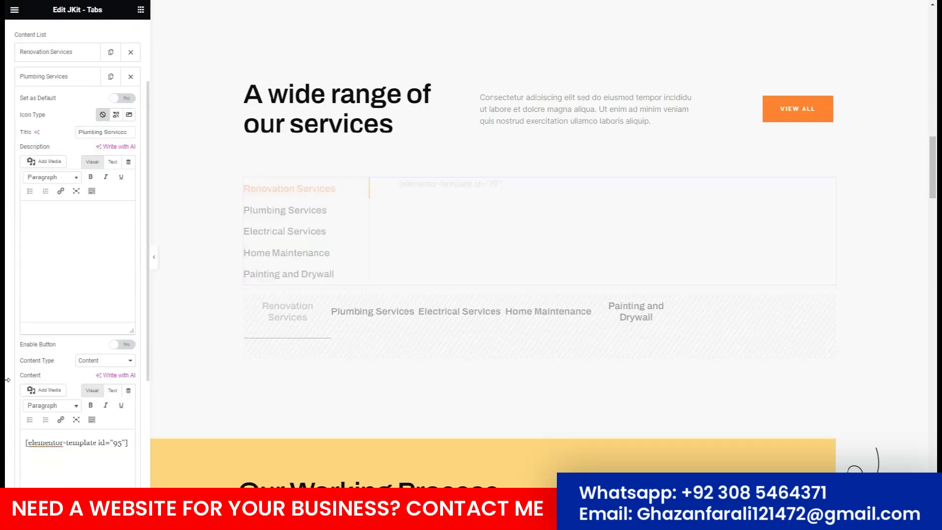
{"action": "scroll", "coordinate": [9, 382], "scroll_direction": "down", "scroll_amount": 4}
Set the Electrical Services tab content to the service3 shortcode, id 98.
{"action": "left_click", "coordinate": [40, 407]}
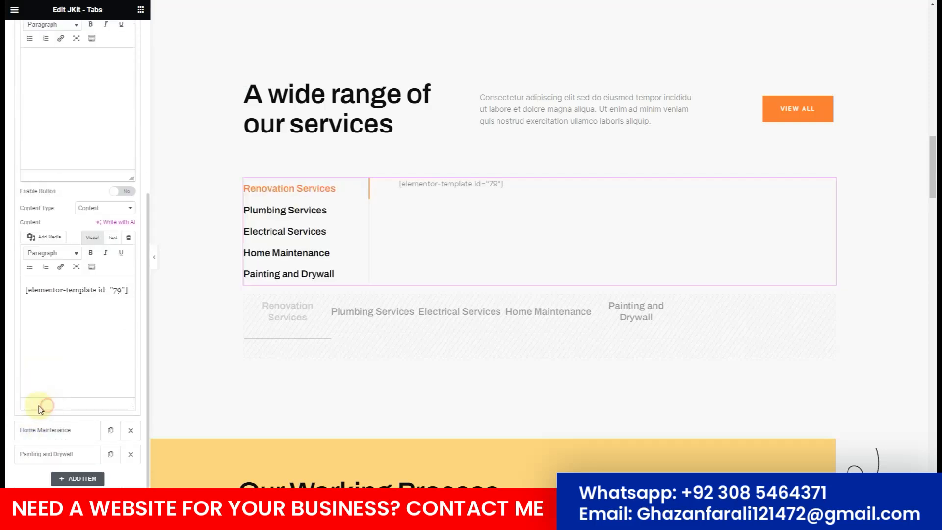
{"action": "key", "text": "ctrl+Tab"}
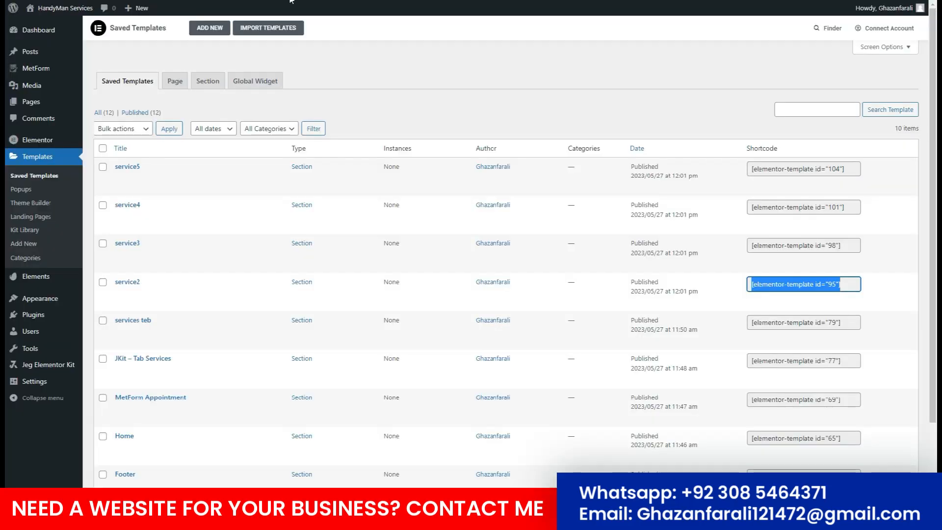
{"action": "left_click", "coordinate": [830, 245]}
{"action": "key", "text": "ctrl+c"}
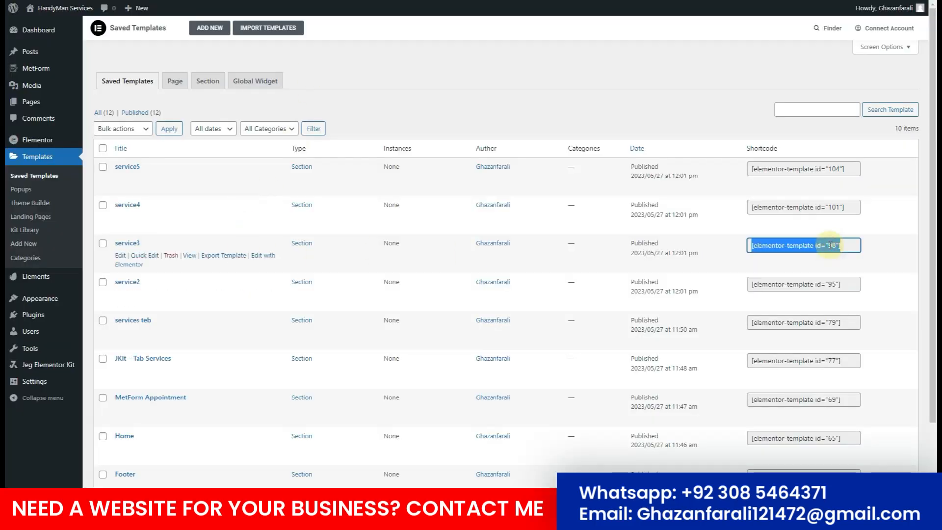
{"action": "key", "text": "ctrl+Tab"}
{"action": "left_click", "coordinate": [106, 302]}
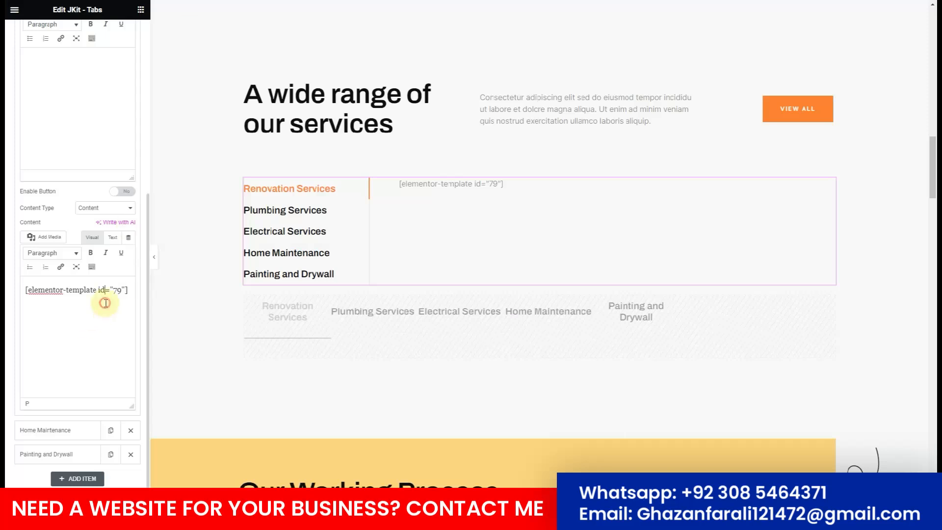
{"action": "key", "text": "ctrl+a"}
{"action": "key", "text": "ctrl+v"}
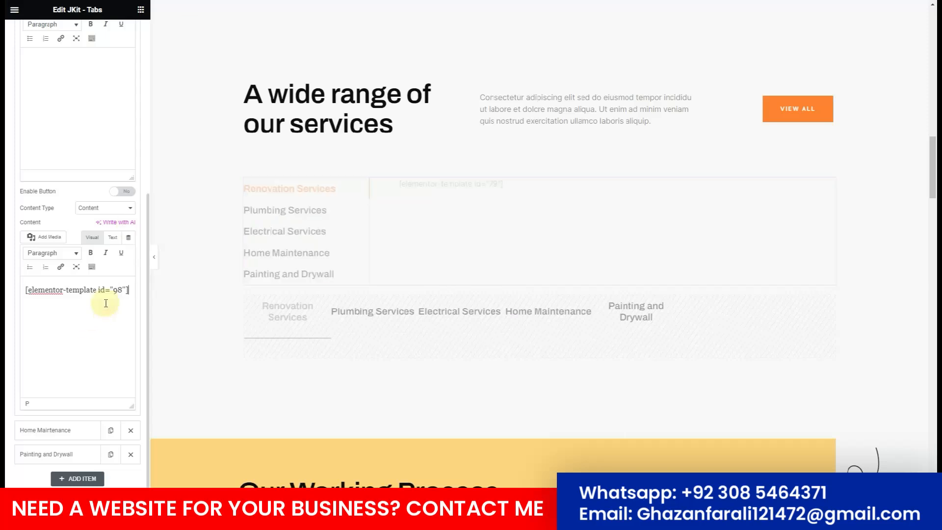
Set the Home Maintenance tab content to the service4 shortcode, id 101.
{"action": "left_click", "coordinate": [64, 440]}
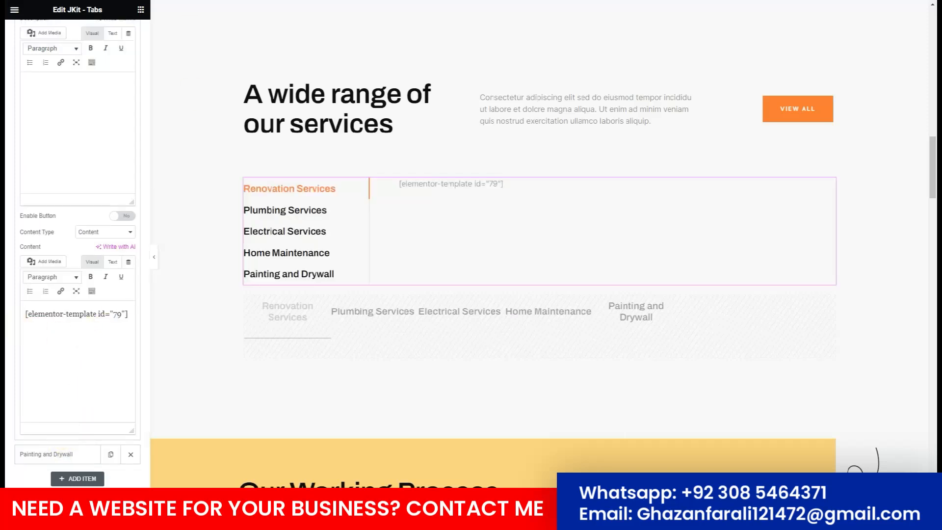
{"action": "key", "text": "ctrl+Tab"}
{"action": "left_click", "coordinate": [803, 207]}
{"action": "key", "text": "ctrl+c"}
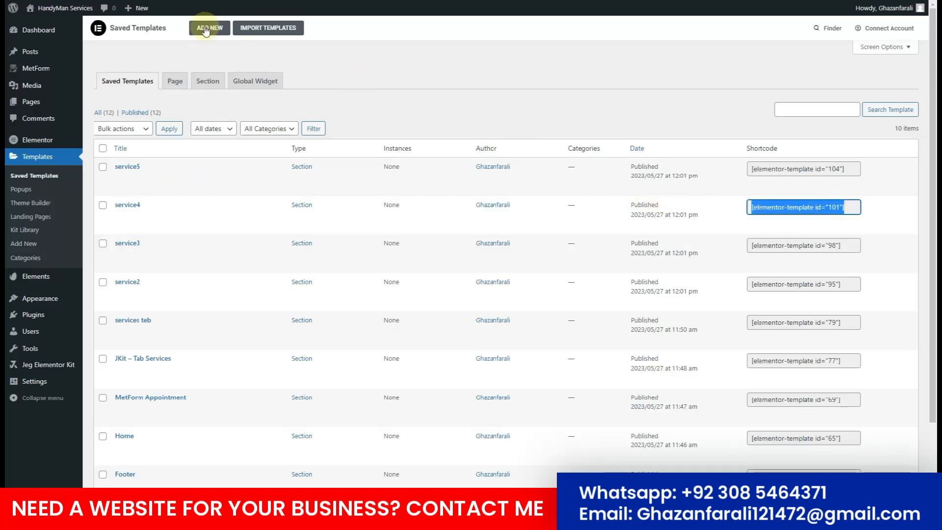
{"action": "key", "text": "ctrl+Tab"}
{"action": "left_click", "coordinate": [78, 330]}
{"action": "key", "text": "ctrl+a"}
{"action": "key", "text": "ctrl+v"}
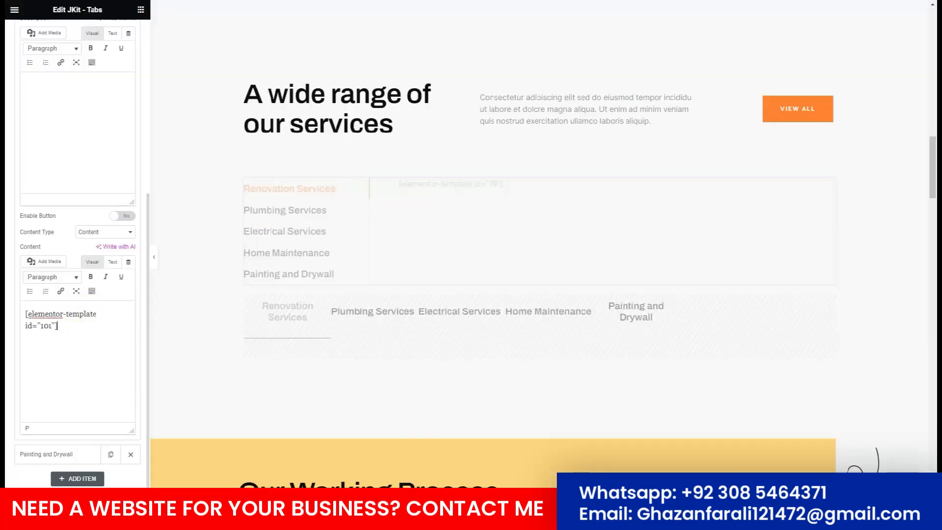
Set the Painting and Drywall tab to the service5 shortcode, id 104, and view the live page.
{"action": "key", "text": "ctrl+Tab"}
{"action": "left_click", "coordinate": [797, 170]}
{"action": "key", "text": "ctrl+c"}
{"action": "key", "text": "ctrl+Tab"}
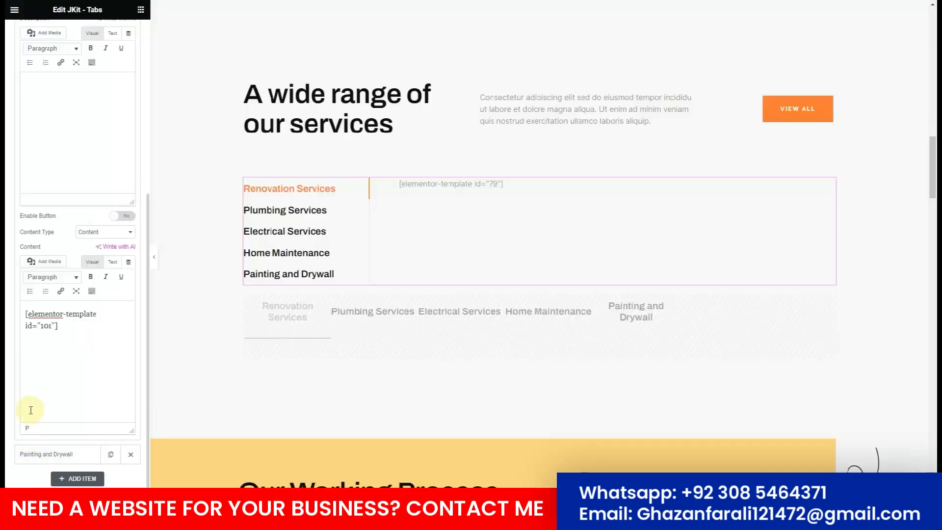
{"action": "left_click", "coordinate": [42, 451]}
{"action": "left_click", "coordinate": [86, 368]}
{"action": "key", "text": "ctrl+a"}
{"action": "key", "text": "ctrl+v"}
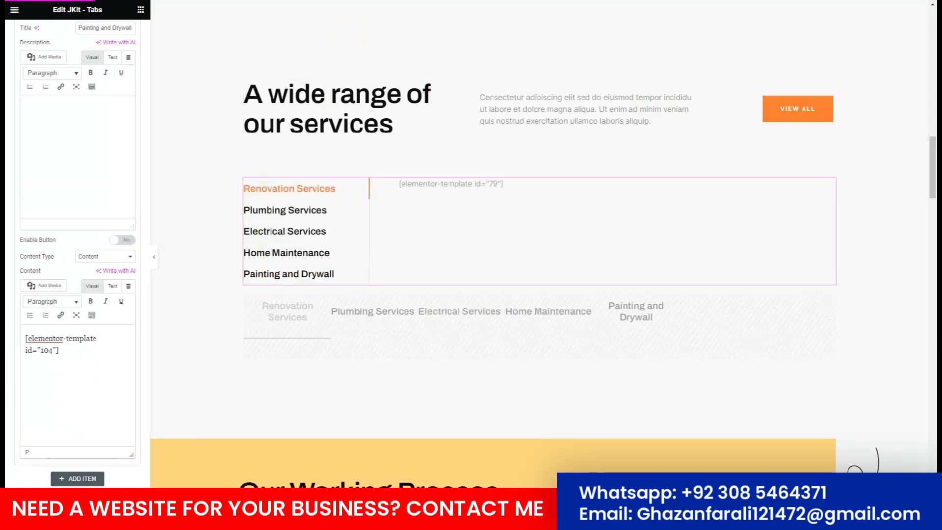
{"action": "key", "text": "ctrl+Tab"}
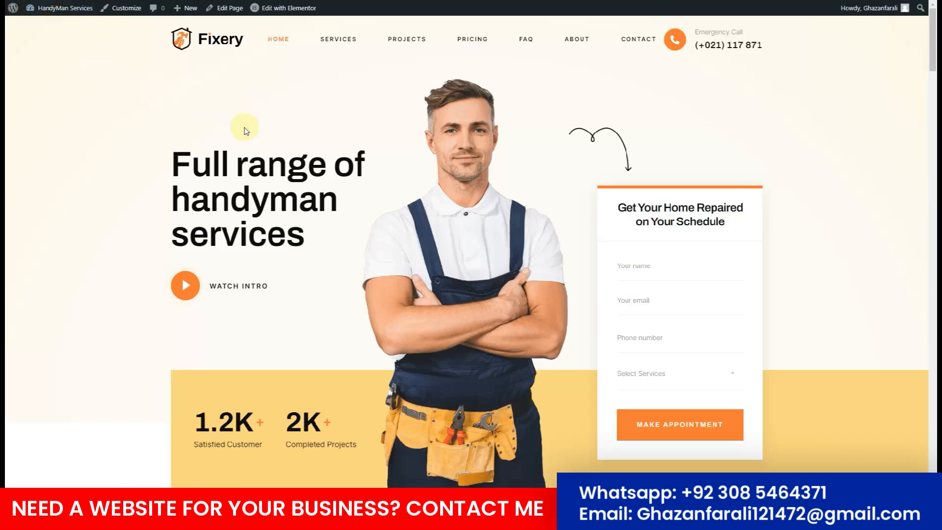
Reload the live page and check the Plumbing, Electrical, Home Maintenance and Painting tabs.
{"action": "key", "text": "F5"}
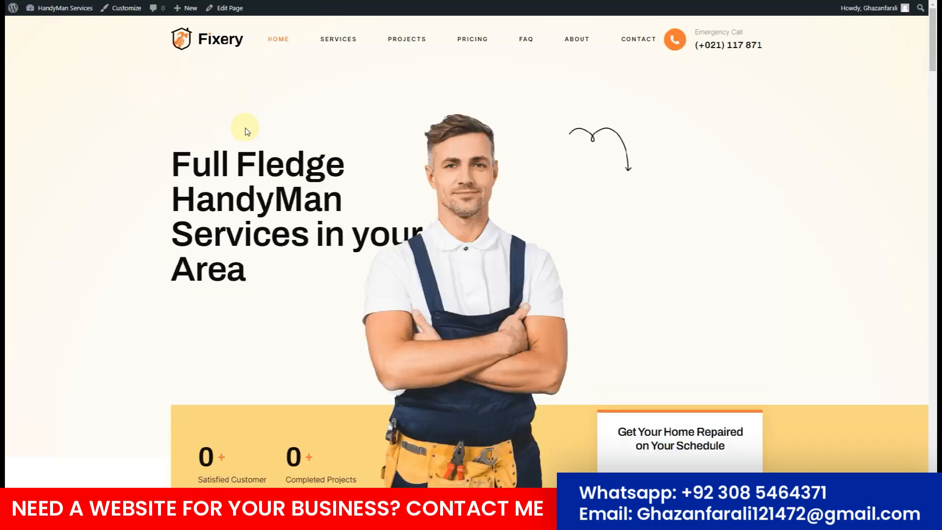
{"action": "scroll", "coordinate": [247, 132], "scroll_direction": "down", "scroll_amount": 4}
{"action": "scroll", "coordinate": [250, 134], "scroll_direction": "down", "scroll_amount": 15}
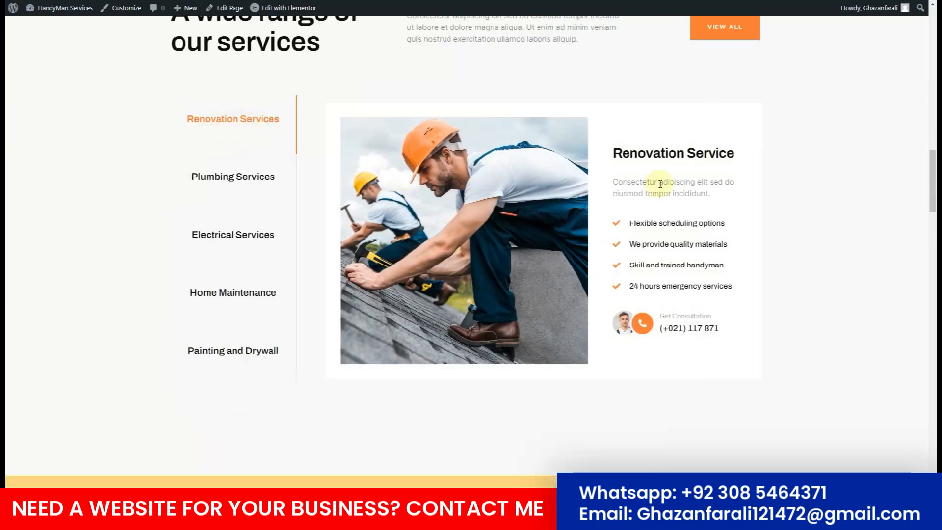
{"action": "left_click", "coordinate": [238, 178]}
{"action": "left_click", "coordinate": [242, 233]}
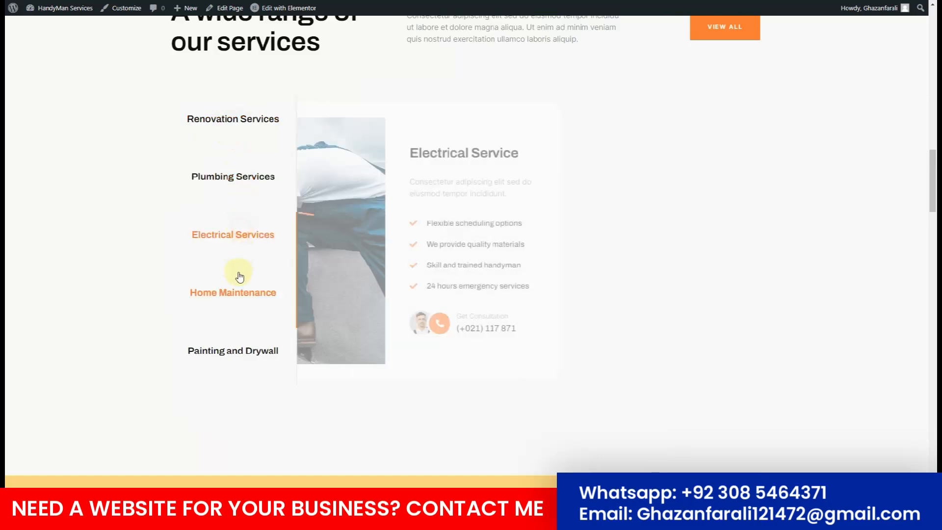
{"action": "left_click", "coordinate": [243, 294]}
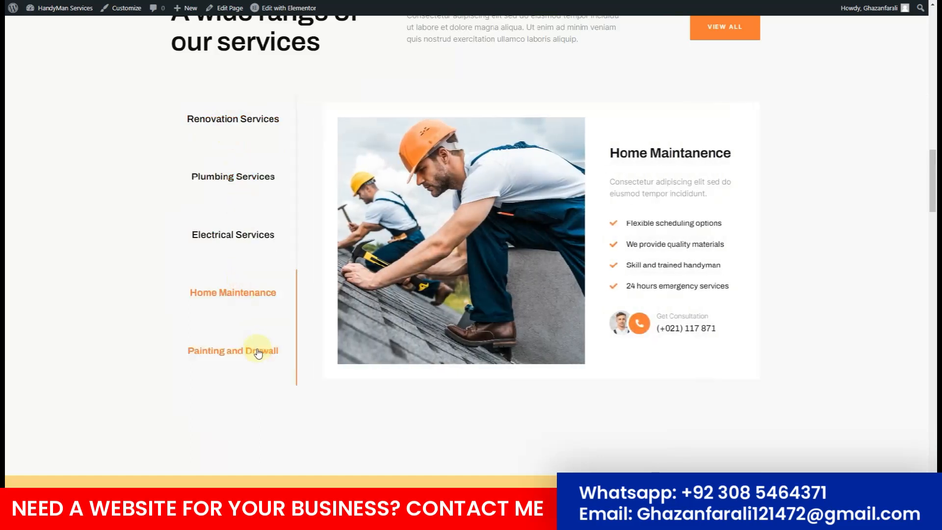
{"action": "left_click", "coordinate": [258, 351]}
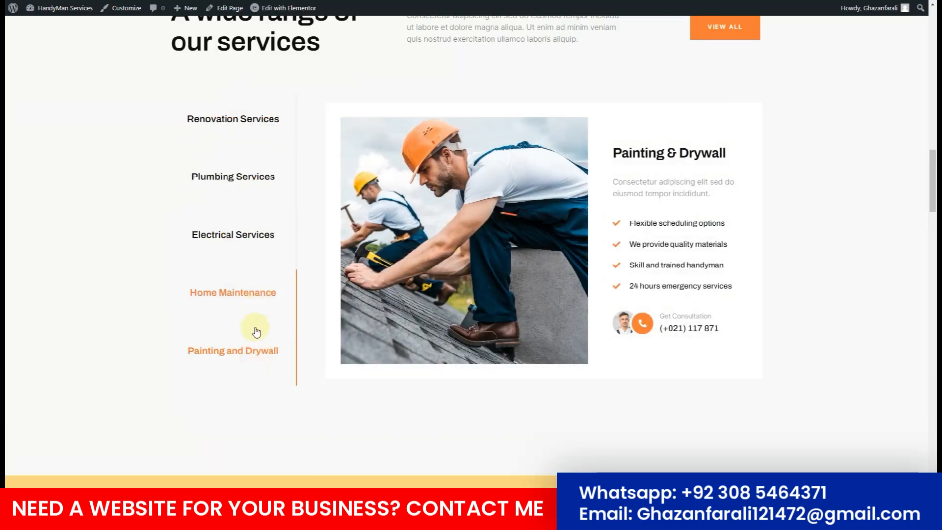
{"action": "left_click", "coordinate": [244, 129]}
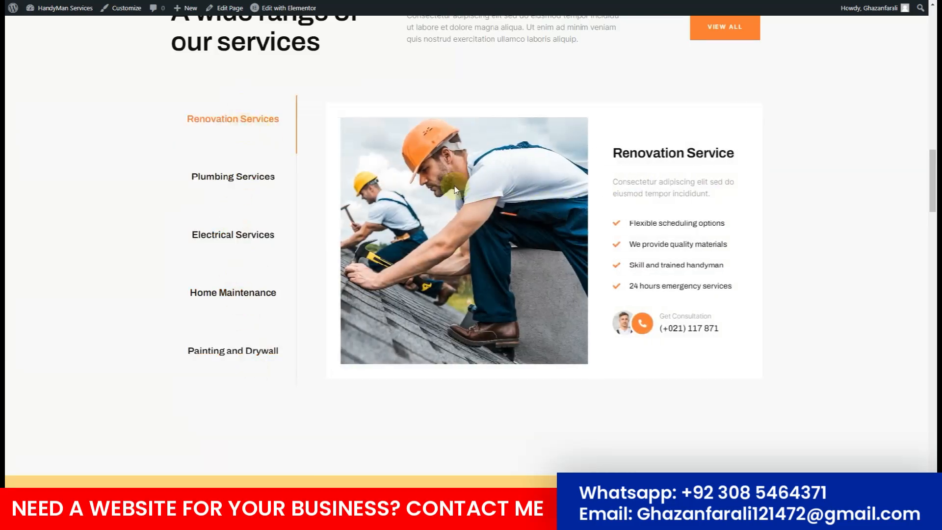
Select the kneeling handyman photo's Image widget and choose a replacement image.
{"action": "left_click_drag", "start_coordinate": [624, 191], "coordinate": [686, 278]}
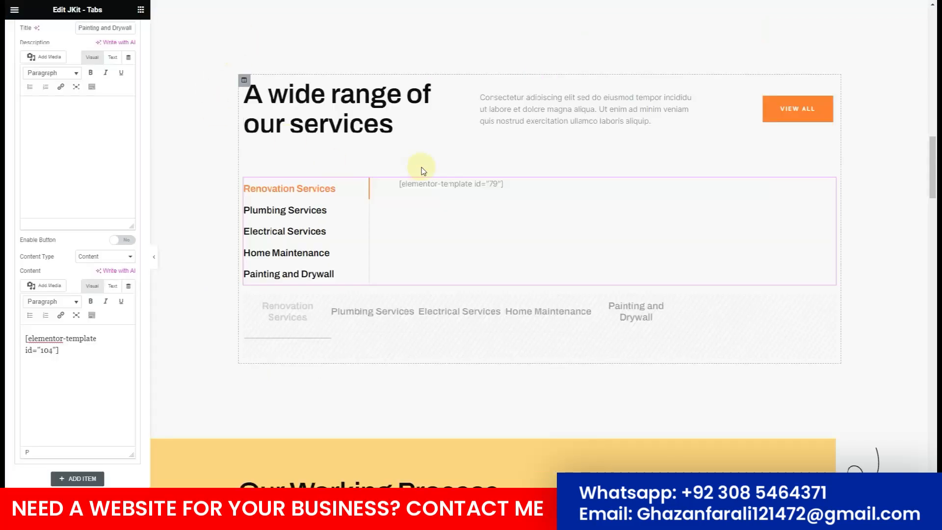
{"action": "scroll", "coordinate": [420, 171], "scroll_direction": "up", "scroll_amount": 10}
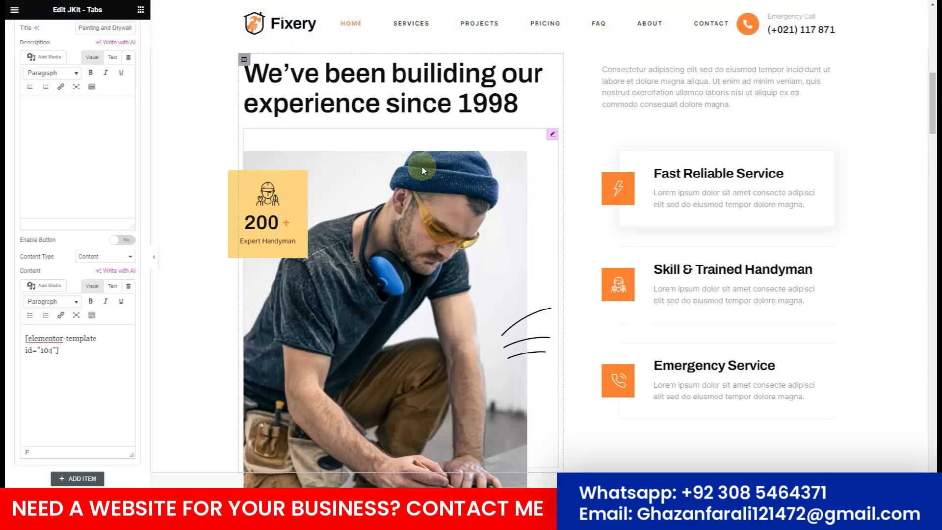
{"action": "scroll", "coordinate": [422, 171], "scroll_direction": "down", "scroll_amount": 3}
{"action": "left_click", "coordinate": [367, 199]}
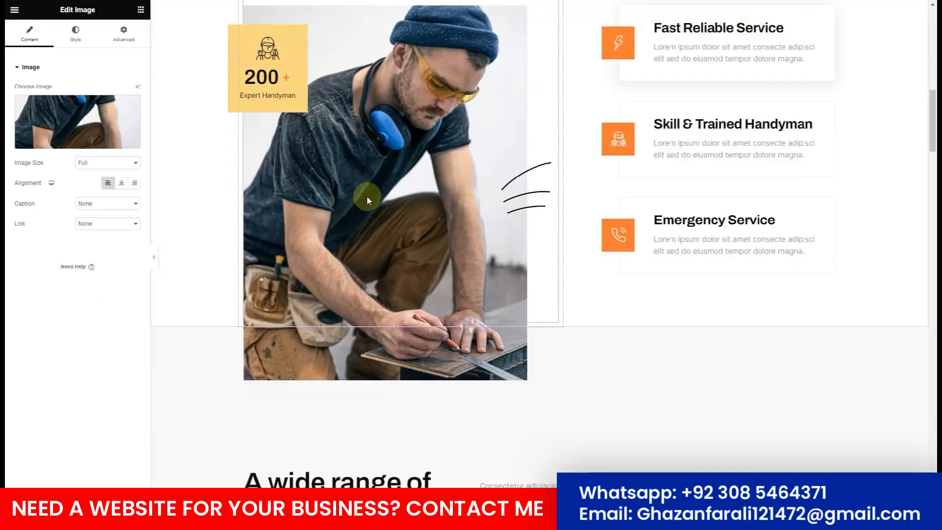
{"action": "left_click", "coordinate": [35, 100]}
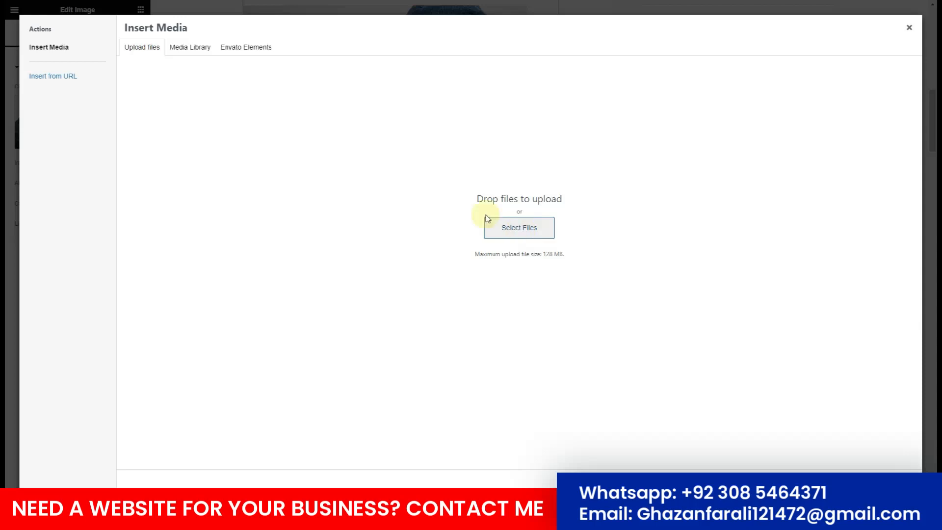
Replace the experience section photo with the electrician-on-ladder image from the Media Library.
{"action": "left_click", "coordinate": [181, 55]}
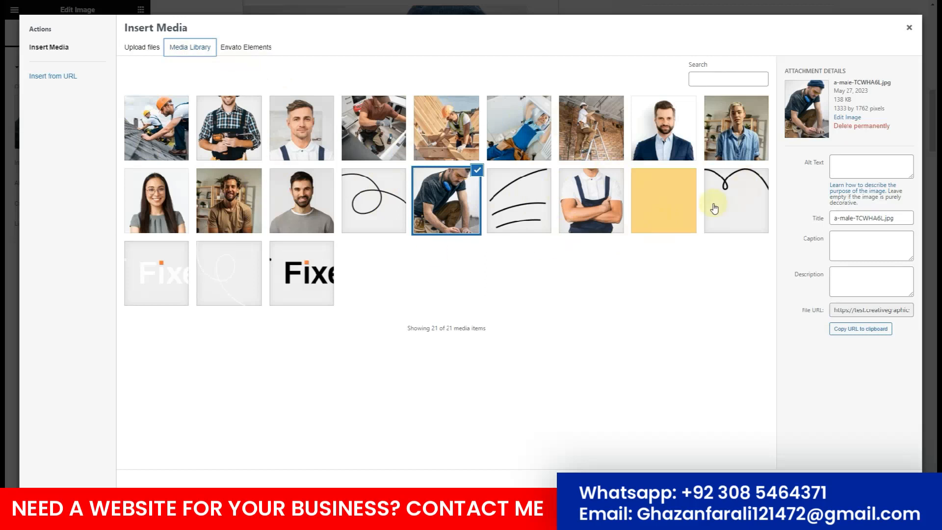
{"action": "left_click", "coordinate": [588, 205]}
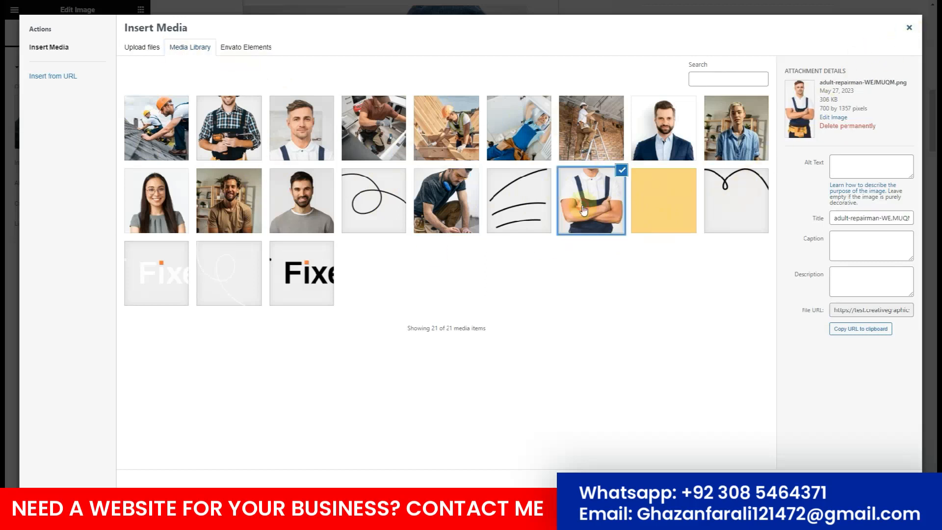
{"action": "left_click", "coordinate": [616, 143]}
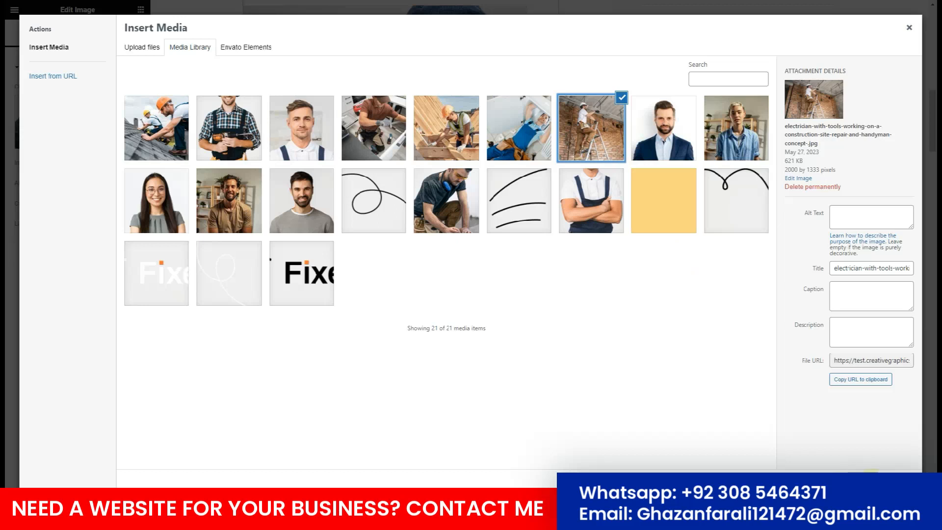
{"action": "left_click", "coordinate": [870, 483]}
{"action": "scroll", "coordinate": [418, 309], "scroll_direction": "up", "scroll_amount": 5}
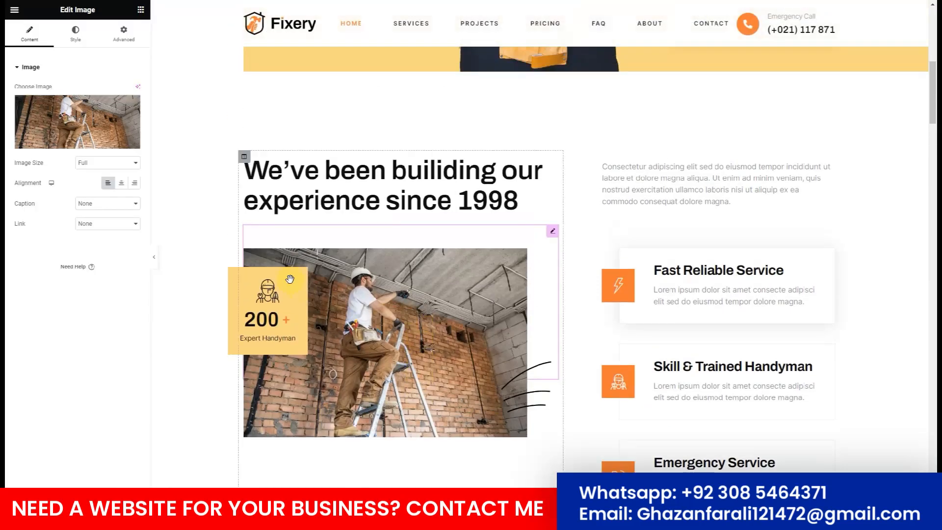
Undo the ladder photo swap to restore the kneeling handyman in a beanie, then scroll down toward the testimonials.
{"action": "scroll", "coordinate": [521, 328], "scroll_direction": "down", "scroll_amount": 5}
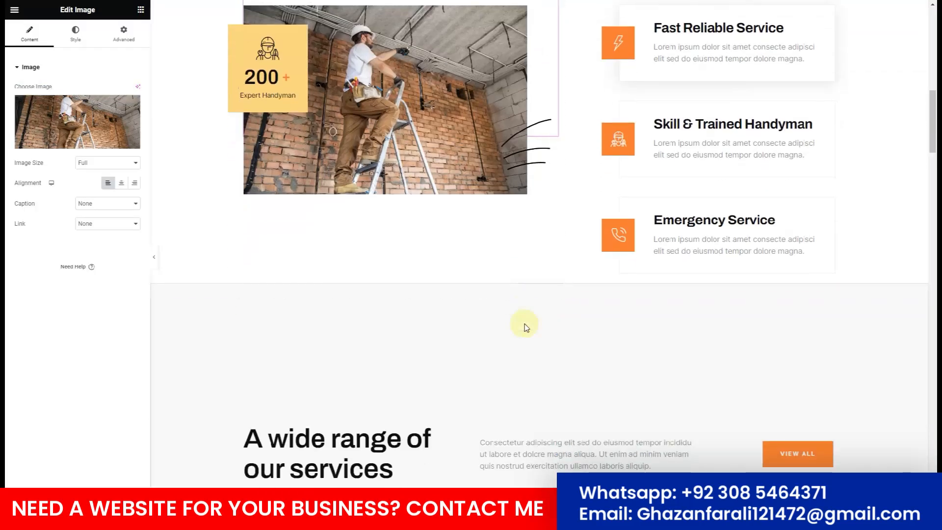
{"action": "key", "text": "ctrl+z"}
{"action": "scroll", "coordinate": [437, 275], "scroll_direction": "up", "scroll_amount": 7}
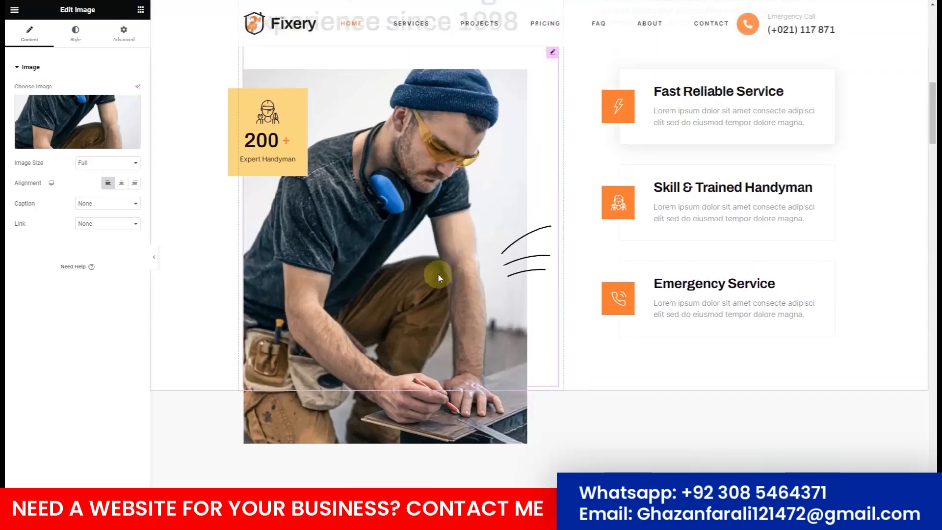
{"action": "scroll", "coordinate": [439, 277], "scroll_direction": "down", "scroll_amount": 12}
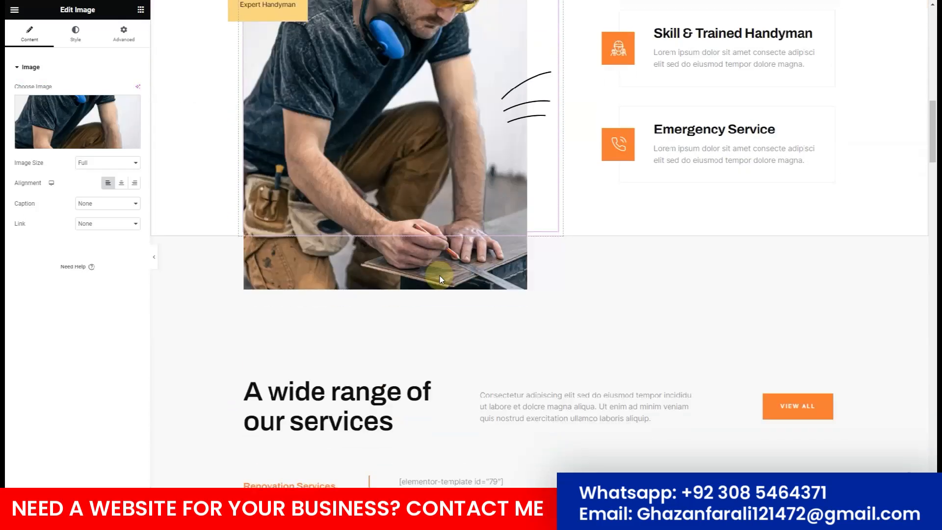
{"action": "scroll", "coordinate": [444, 186], "scroll_direction": "up", "scroll_amount": 2}
{"action": "scroll", "coordinate": [444, 185], "scroll_direction": "down", "scroll_amount": 4}
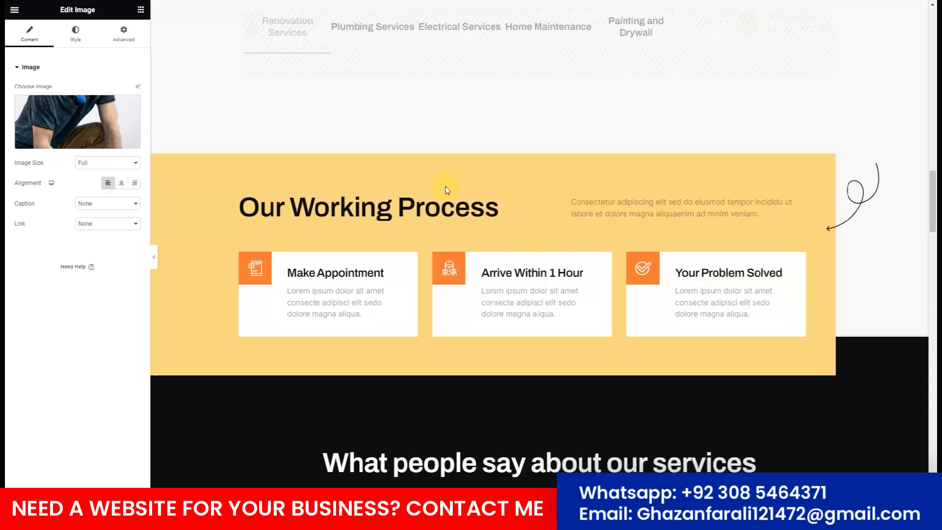
{"action": "scroll", "coordinate": [580, 269], "scroll_direction": "down", "scroll_amount": 5}
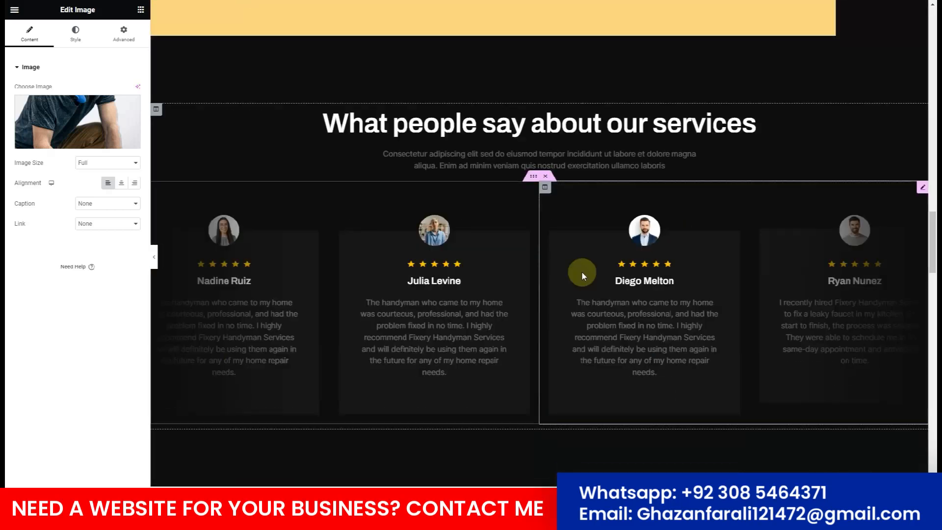
Select the JKit - Testimonial carousel (4 slides, 3500 ms autoplay) with the Navigator open.
{"action": "left_click", "coordinate": [922, 188]}
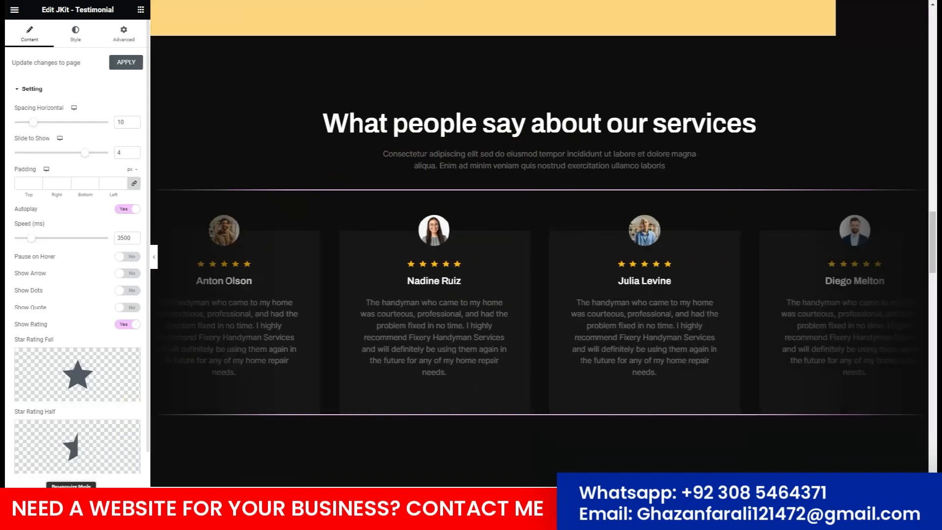
{"action": "left_click", "coordinate": [33, 497]}
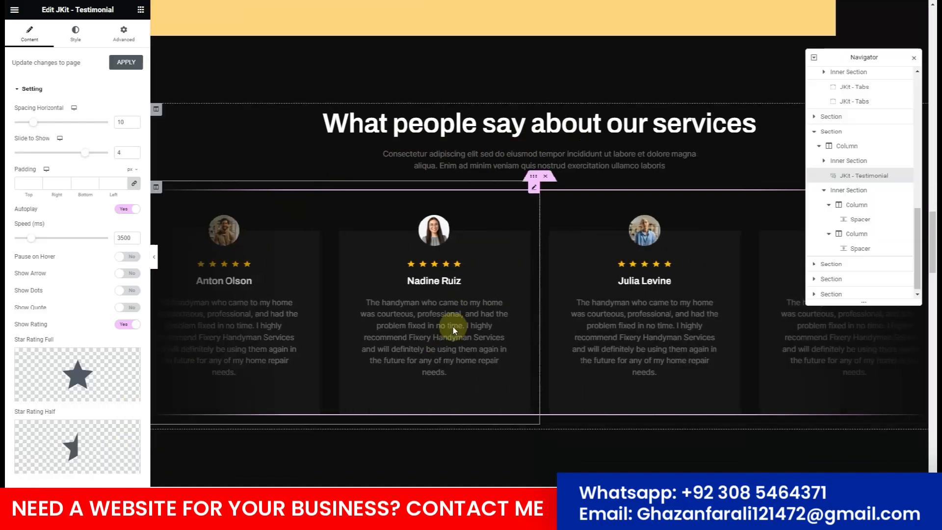
{"action": "left_click", "coordinate": [532, 177]}
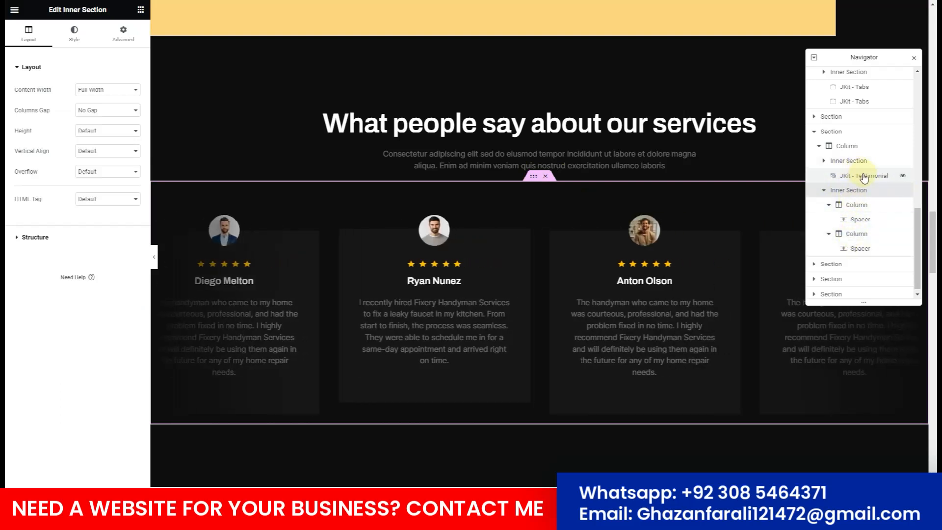
{"action": "left_click", "coordinate": [838, 181]}
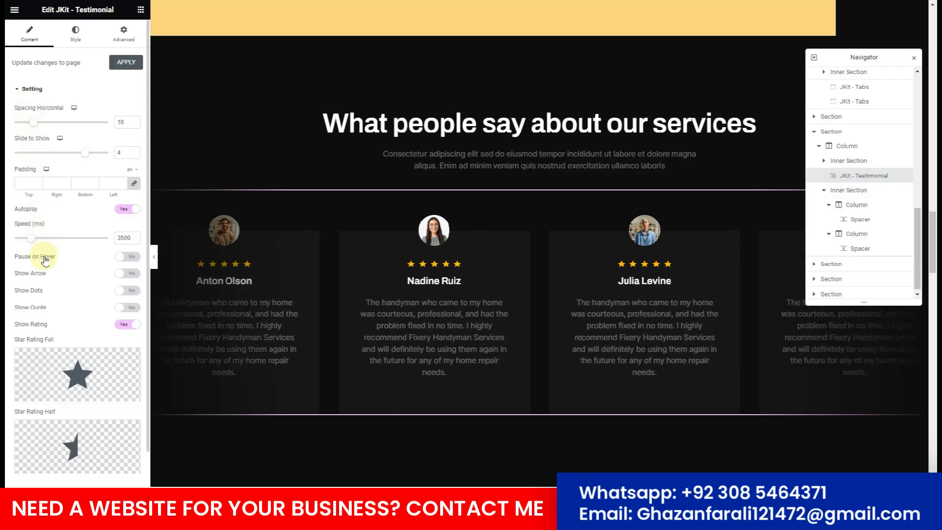
{"action": "scroll", "coordinate": [44, 260], "scroll_direction": "down", "scroll_amount": 1}
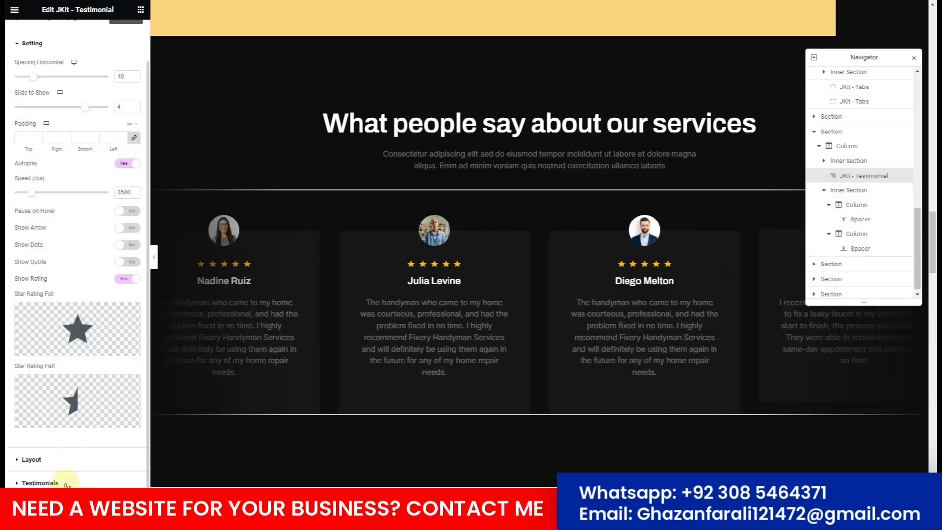
Expand the five-entry testimonials list and the first entry's review, 5-star rating and avatar fields.
{"action": "left_click", "coordinate": [40, 482]}
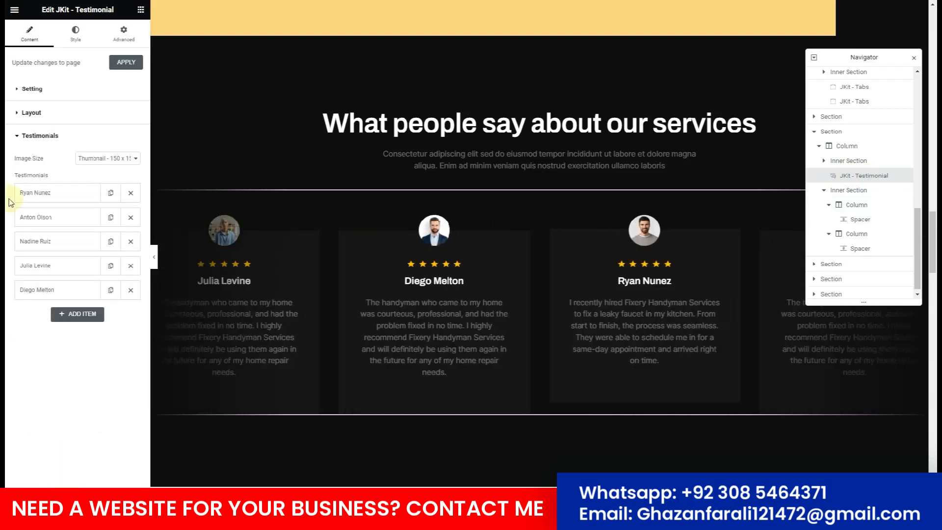
{"action": "left_click", "coordinate": [38, 193]}
{"action": "left_click_drag", "start_coordinate": [78, 301], "coordinate": [17, 287]}
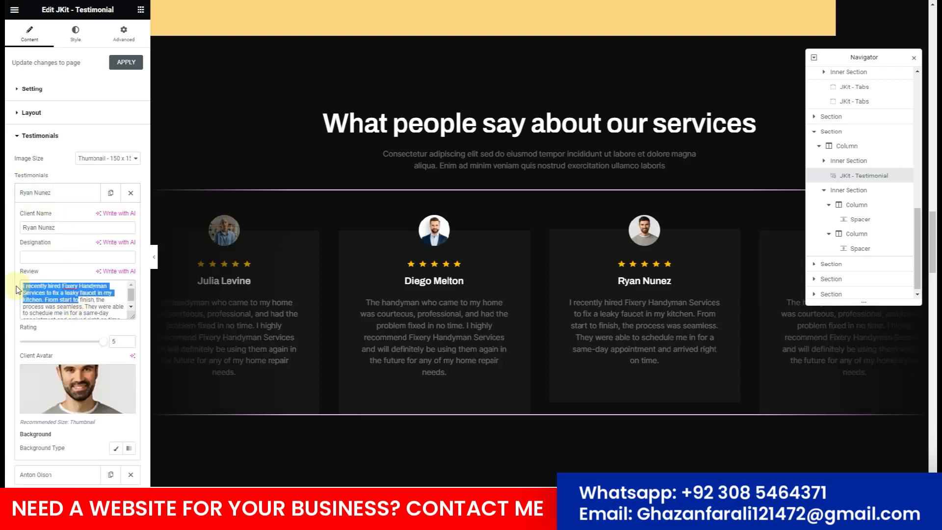
{"action": "left_click", "coordinate": [74, 313]}
{"action": "scroll", "coordinate": [76, 309], "scroll_direction": "down", "scroll_amount": 2}
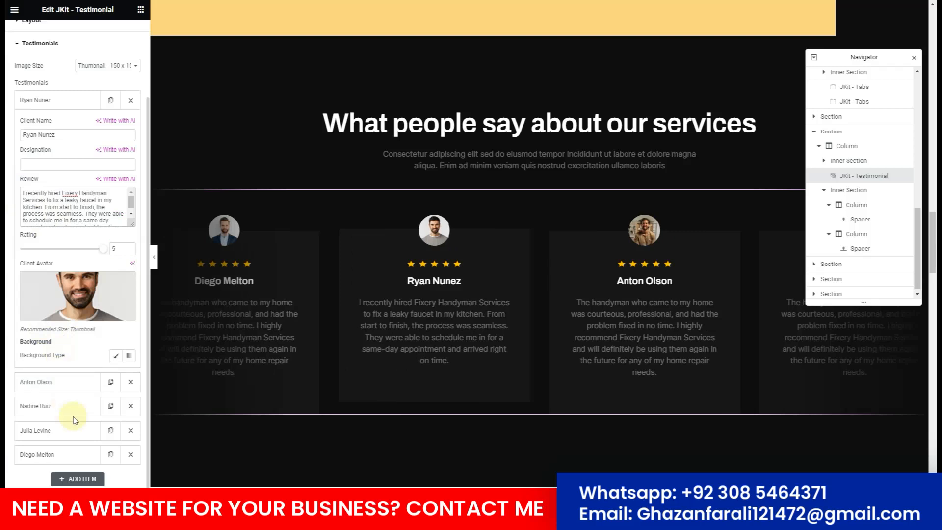
{"action": "scroll", "coordinate": [400, 277], "scroll_direction": "down", "scroll_amount": 8}
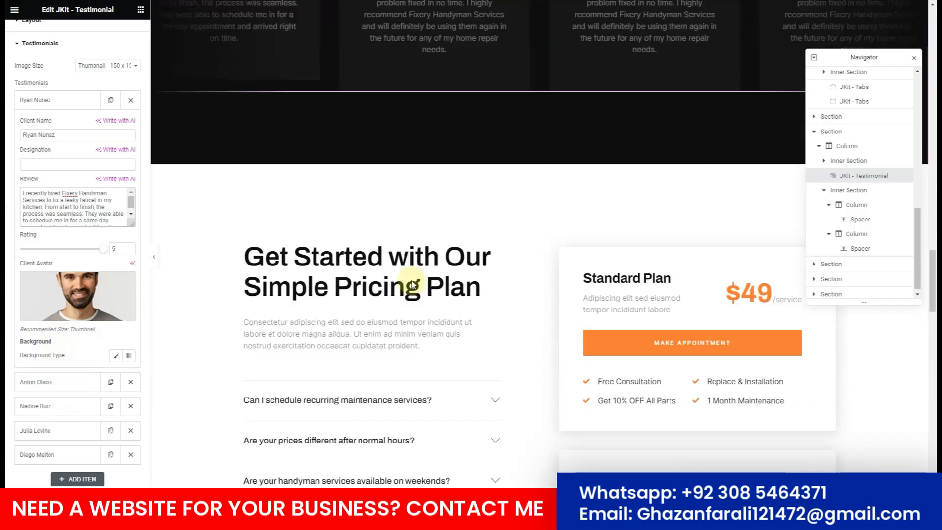
Review the Home page past the Installing Drain Pipe project card, then exit Elementor to the WordPress editor.
{"action": "scroll", "coordinate": [411, 284], "scroll_direction": "down", "scroll_amount": 1}
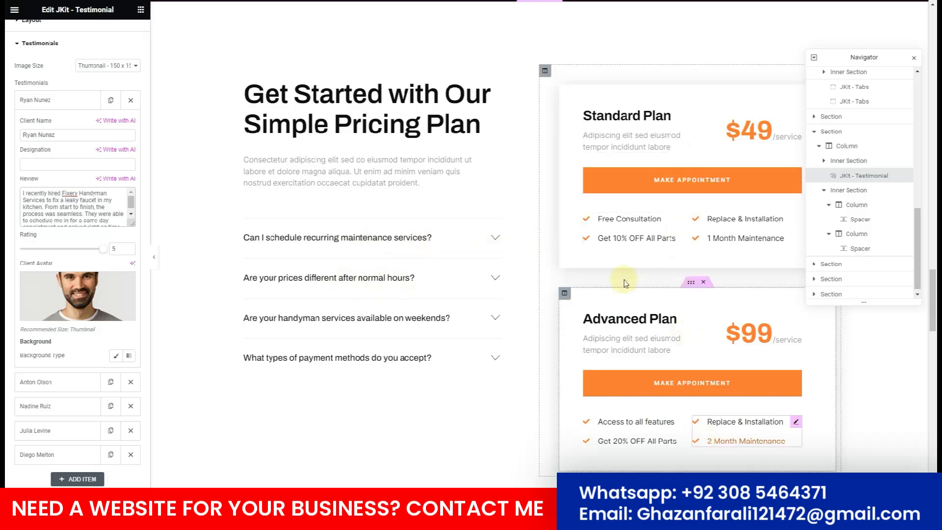
{"action": "scroll", "coordinate": [679, 224], "scroll_direction": "down", "scroll_amount": 8}
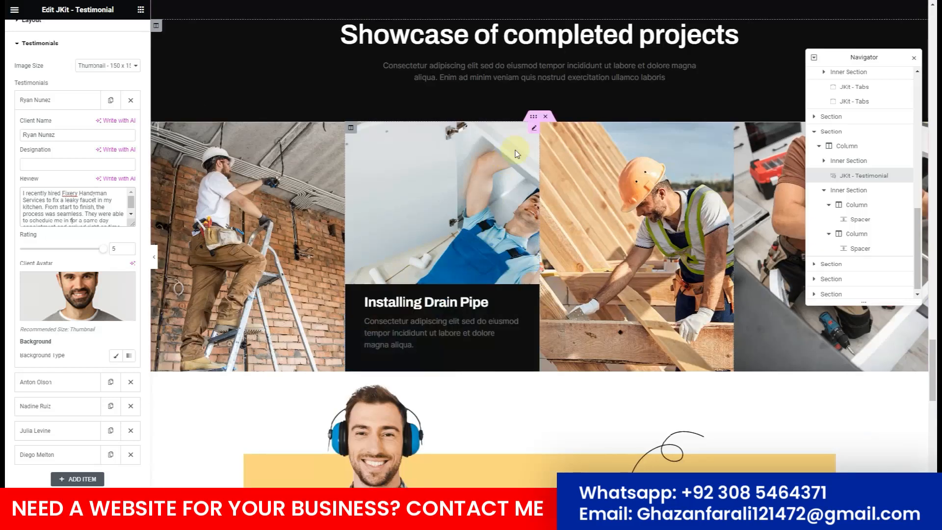
{"action": "left_click", "coordinate": [533, 127]}
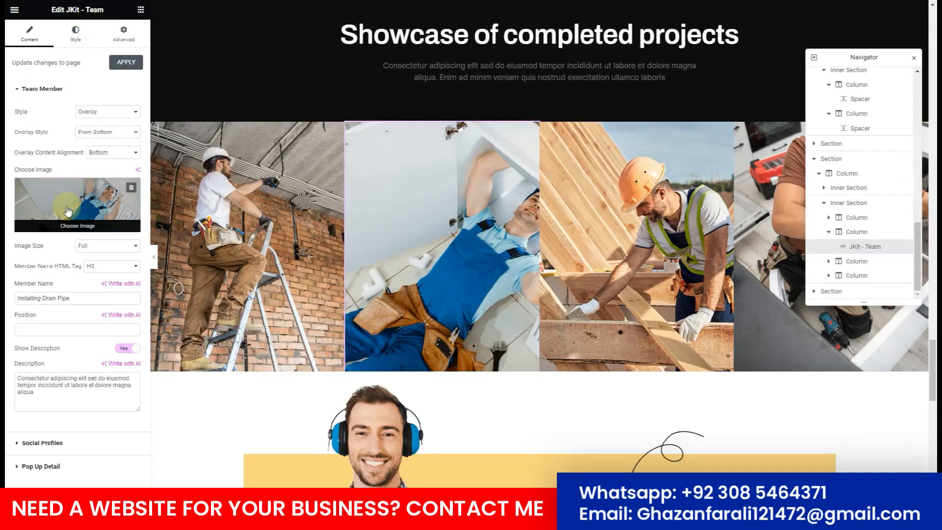
{"action": "scroll", "coordinate": [526, 226], "scroll_direction": "down", "scroll_amount": 5}
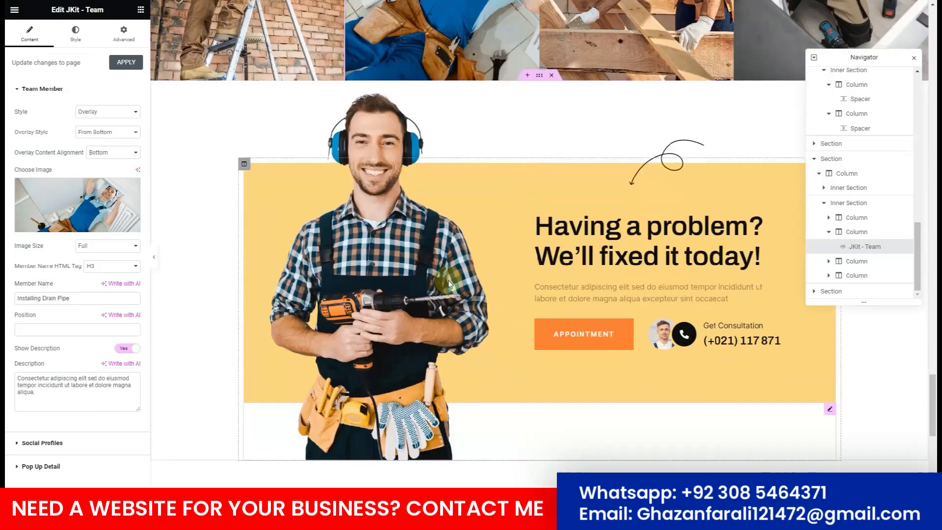
{"action": "scroll", "coordinate": [549, 370], "scroll_direction": "down", "scroll_amount": 7}
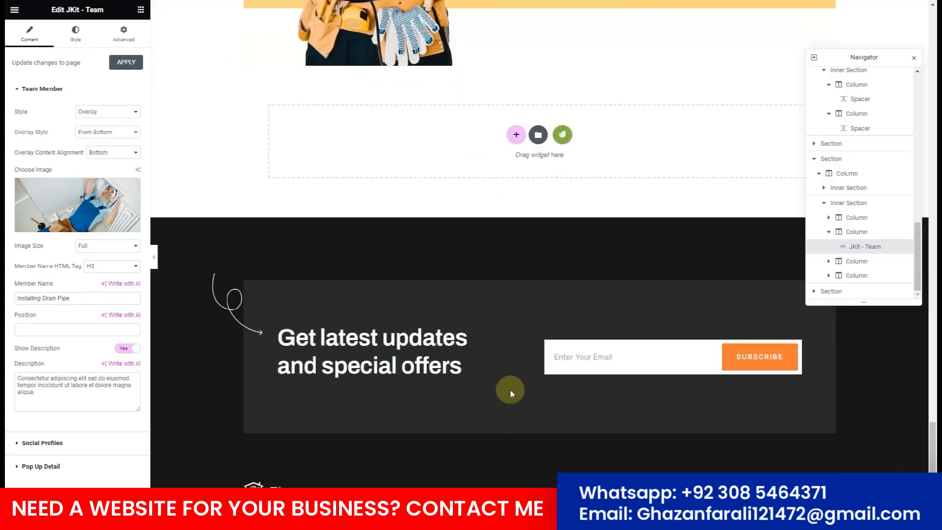
{"action": "scroll", "coordinate": [360, 240], "scroll_direction": "down", "scroll_amount": 1}
{"action": "scroll", "coordinate": [360, 240], "scroll_direction": "up", "scroll_amount": 10}
{"action": "scroll", "coordinate": [361, 243], "scroll_direction": "up", "scroll_amount": 20}
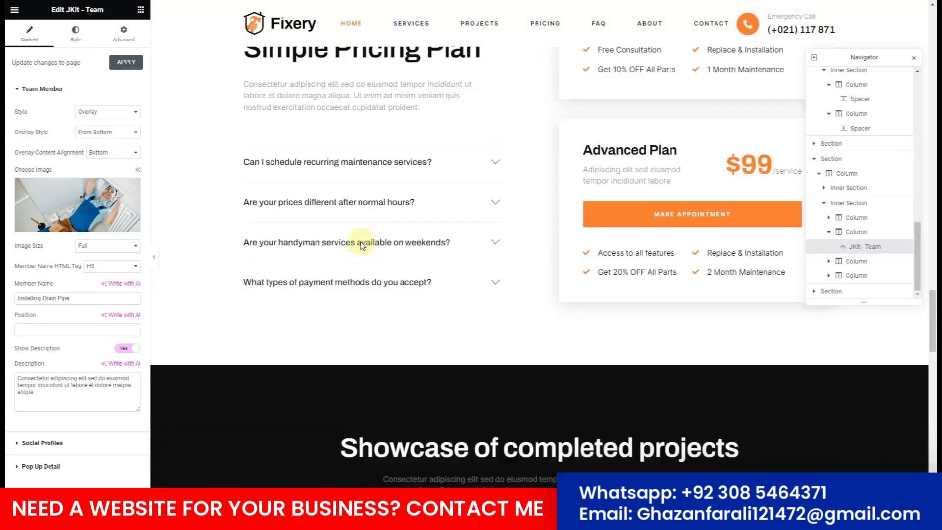
{"action": "scroll", "coordinate": [360, 243], "scroll_direction": "up", "scroll_amount": 10}
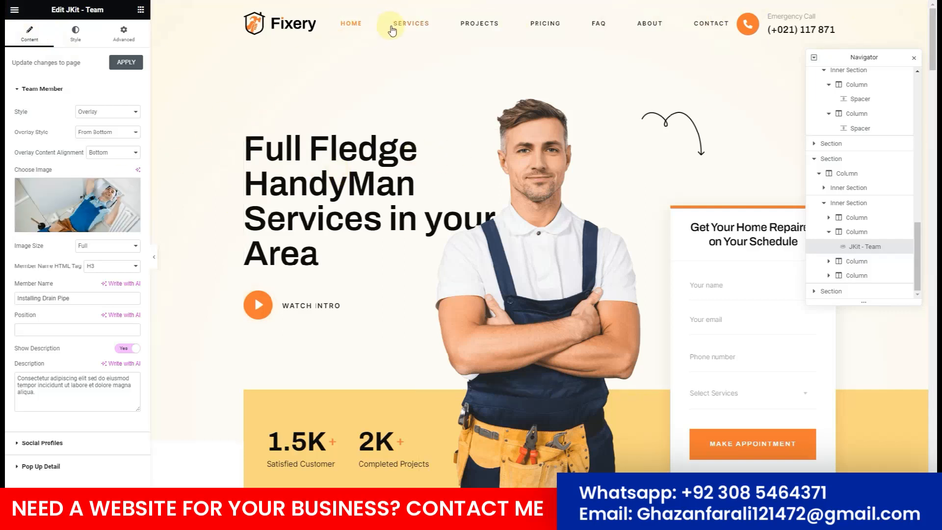
{"action": "left_click", "coordinate": [14, 10]}
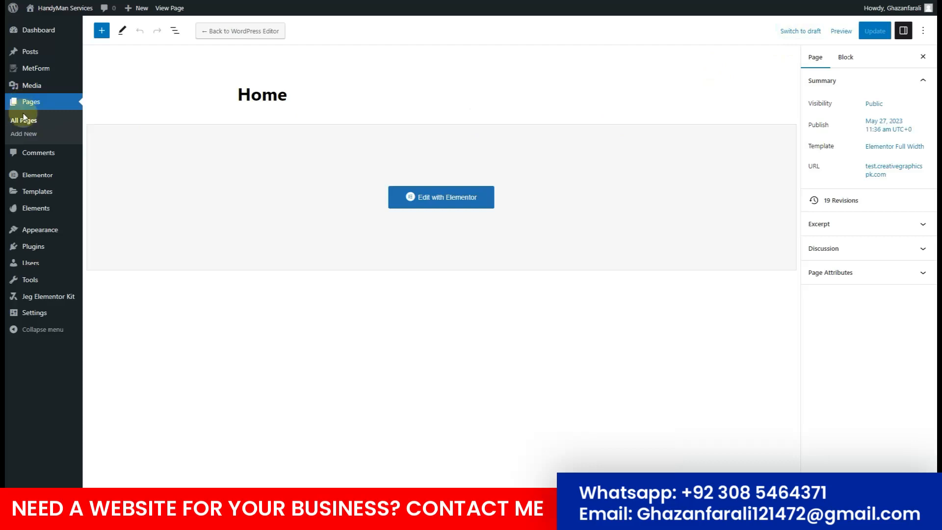
Open the Services page from All Pages in the Elementor builder.
{"action": "left_click", "coordinate": [25, 122]}
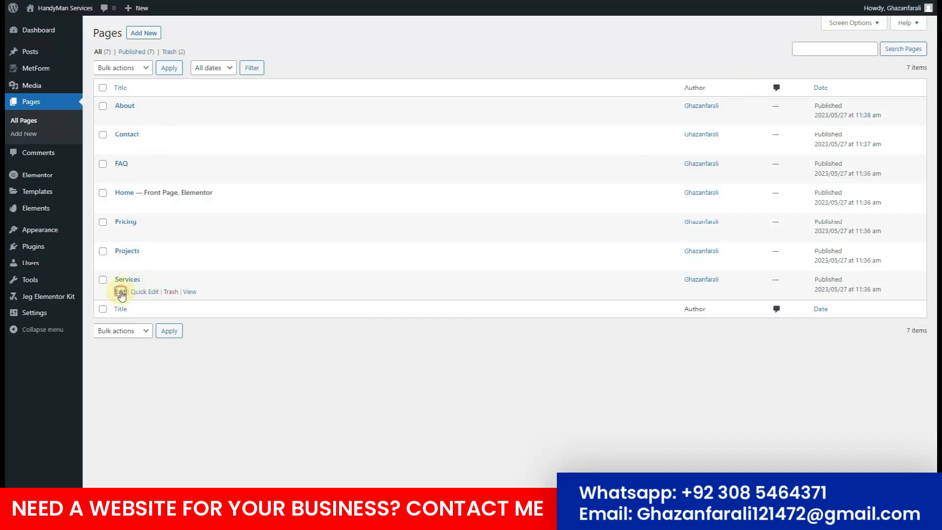
{"action": "left_click", "coordinate": [120, 293]}
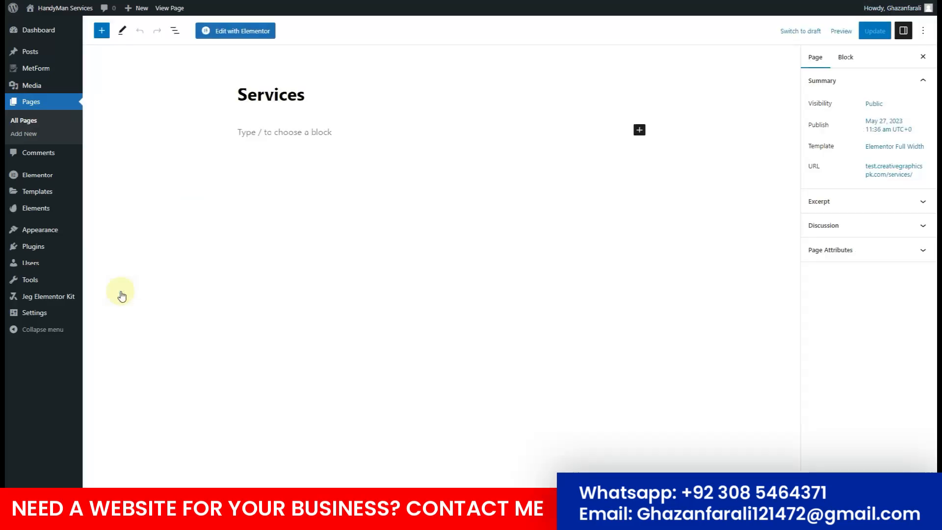
{"action": "left_click", "coordinate": [231, 35]}
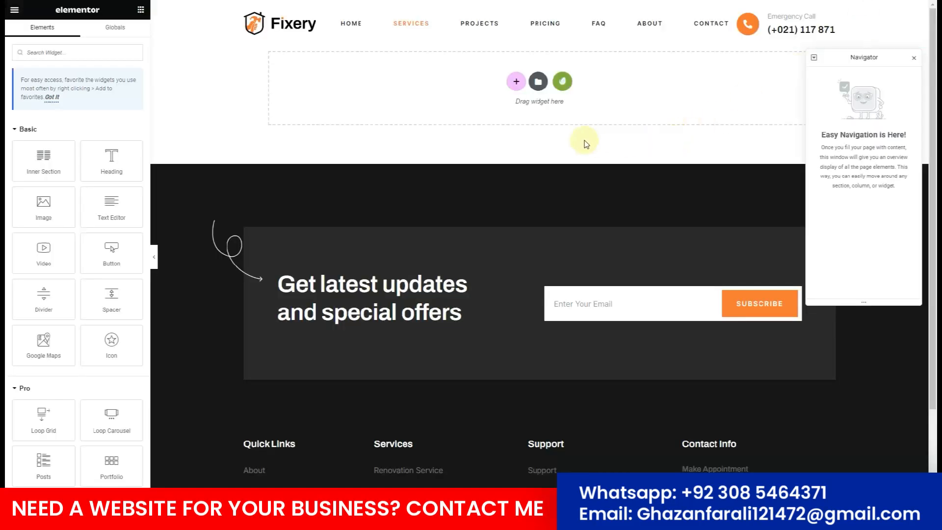
Insert the Fixery kit's Services template into the empty Services page.
{"action": "left_click", "coordinate": [563, 82]}
{"action": "left_click", "coordinate": [213, 291]}
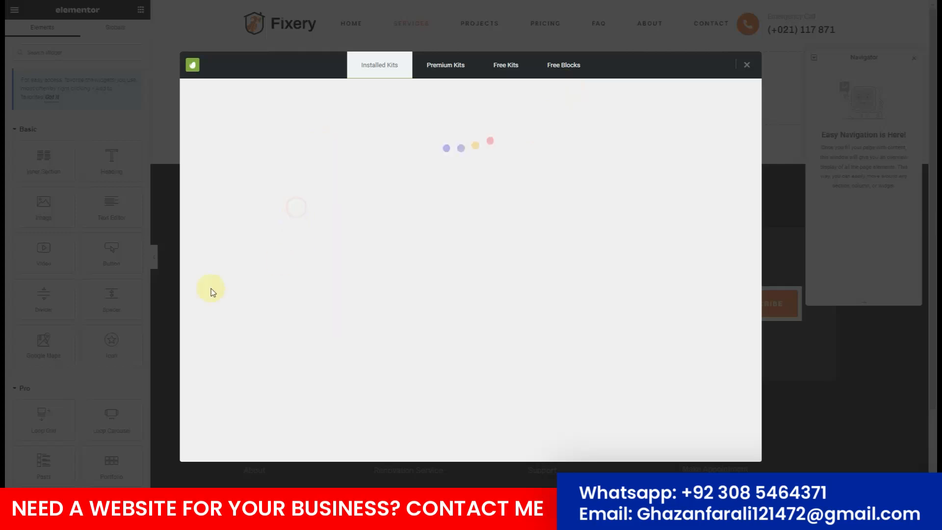
{"action": "scroll", "coordinate": [549, 259], "scroll_direction": "down", "scroll_amount": 2}
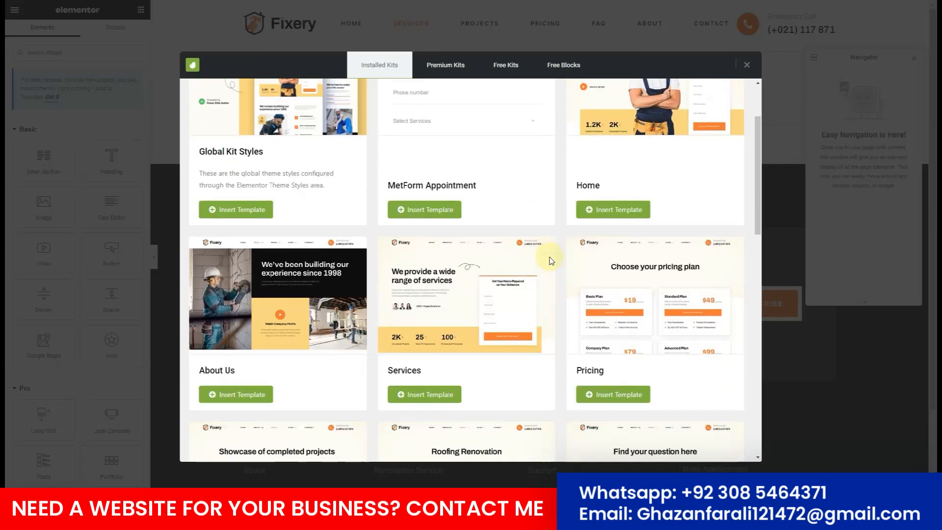
{"action": "scroll", "coordinate": [551, 260], "scroll_direction": "down", "scroll_amount": 2}
{"action": "left_click", "coordinate": [447, 300]}
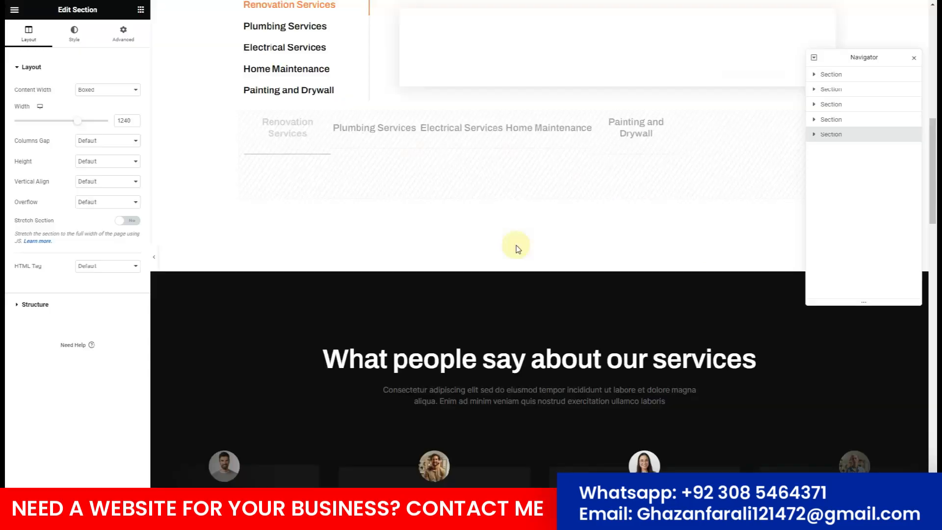
{"action": "scroll", "coordinate": [518, 249], "scroll_direction": "up", "scroll_amount": 5}
{"action": "scroll", "coordinate": [518, 249], "scroll_direction": "down", "scroll_amount": 2}
{"action": "scroll", "coordinate": [516, 249], "scroll_direction": "down", "scroll_amount": 8}
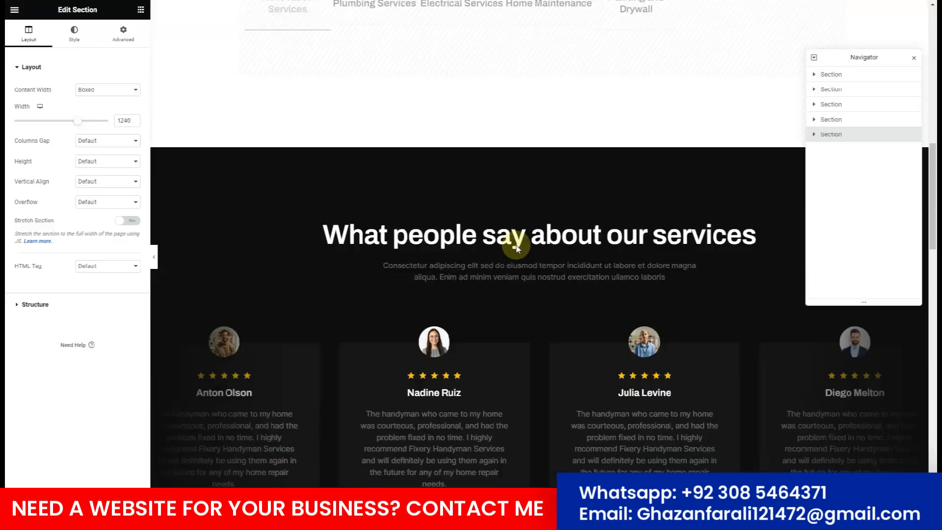
{"action": "scroll", "coordinate": [516, 249], "scroll_direction": "up", "scroll_amount": 7}
{"action": "scroll", "coordinate": [515, 249], "scroll_direction": "up", "scroll_amount": 5}
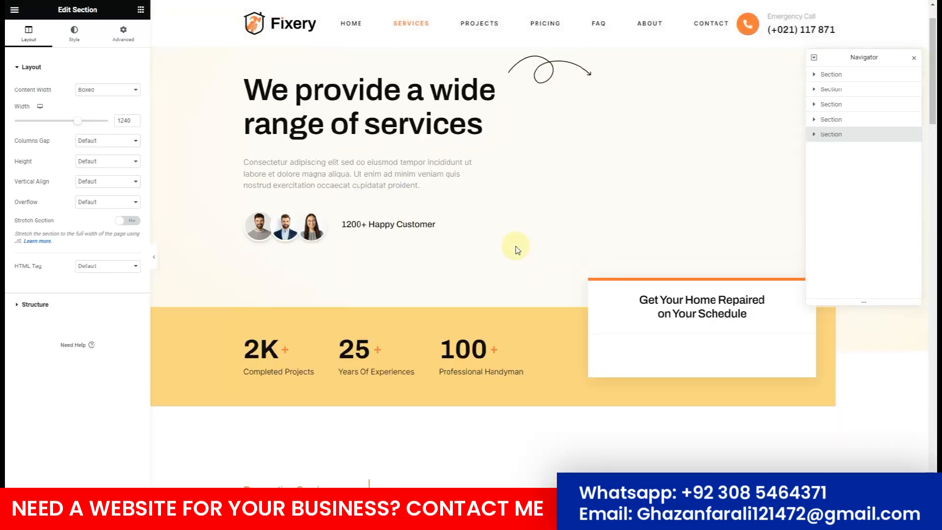
{"action": "left_click", "coordinate": [656, 406]}
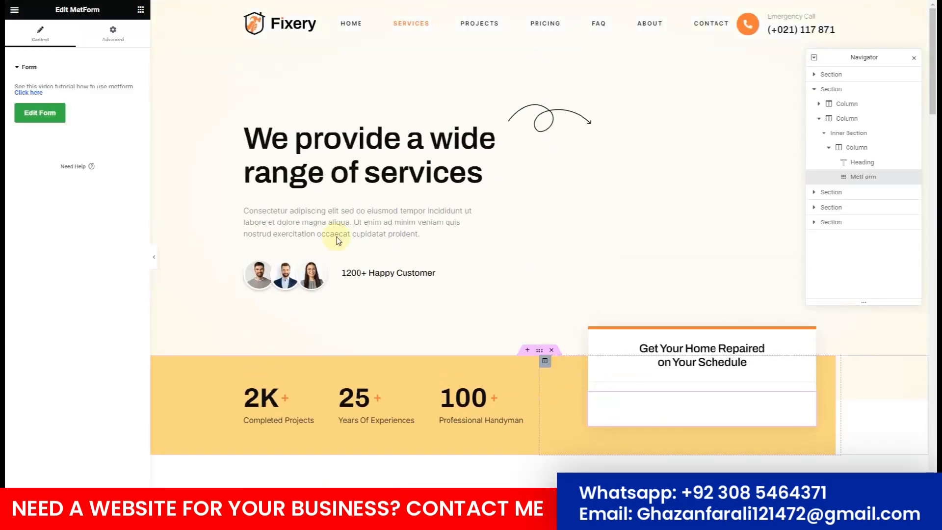
{"action": "left_click", "coordinate": [39, 113]}
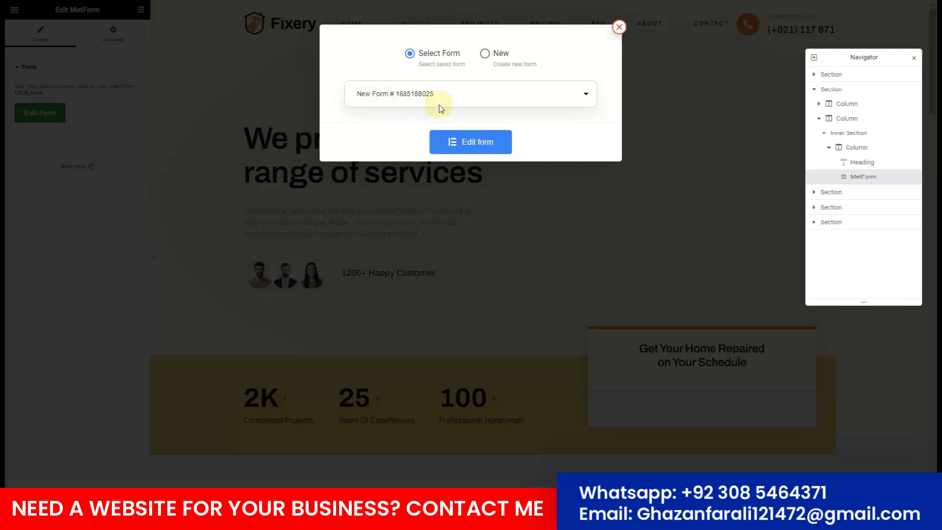
{"action": "left_click", "coordinate": [438, 93]}
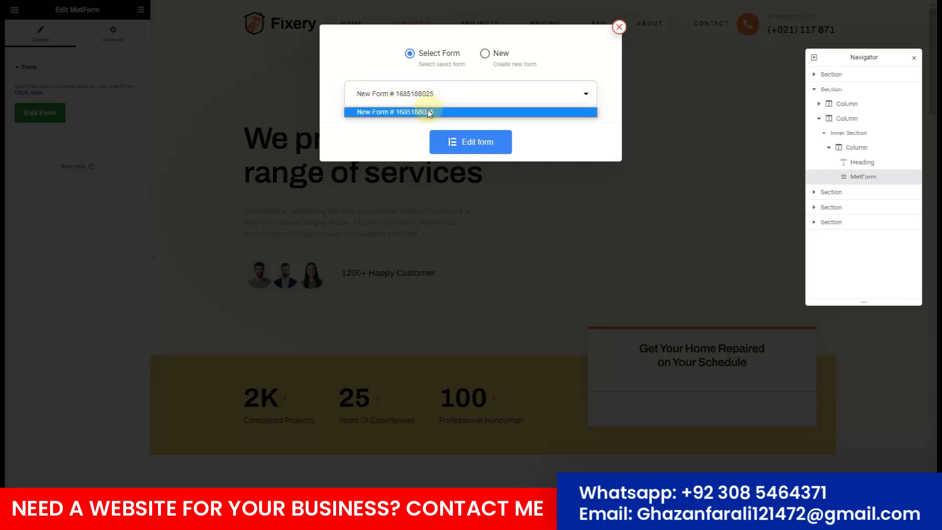
{"action": "left_click", "coordinate": [429, 112]}
{"action": "left_click", "coordinate": [467, 145]}
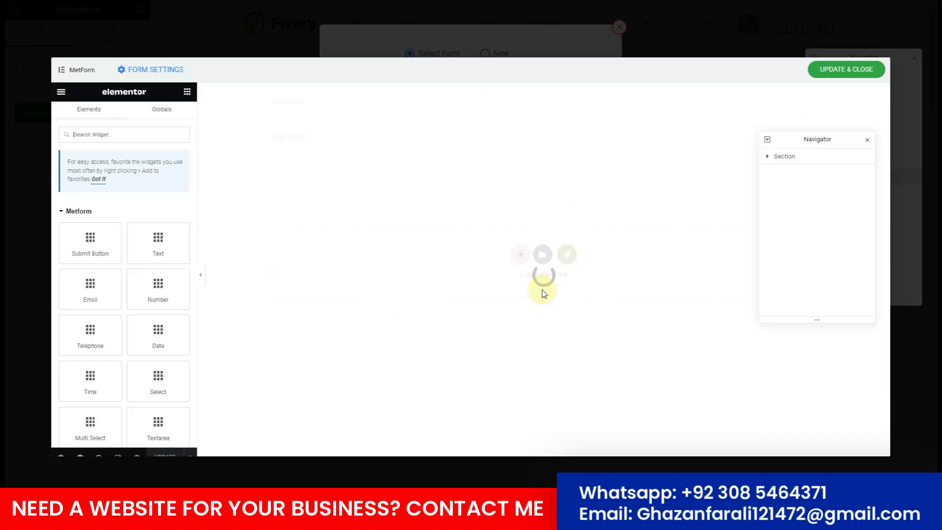
{"action": "left_click", "coordinate": [843, 71]}
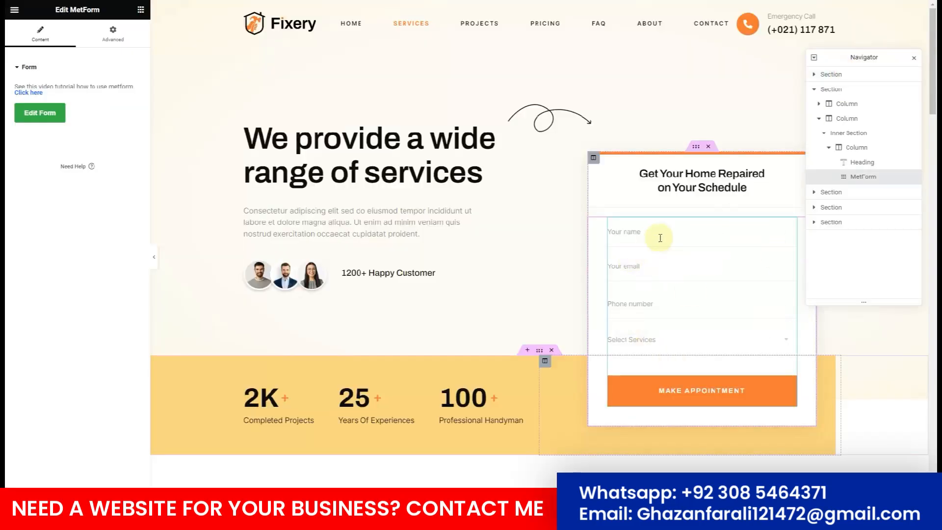
{"action": "scroll", "coordinate": [311, 137], "scroll_direction": "down", "scroll_amount": 8}
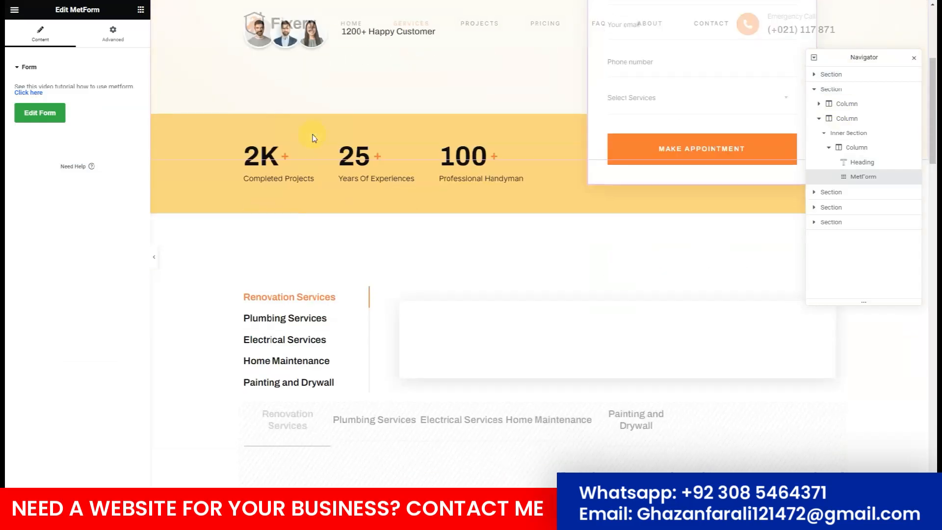
Set the Renovation Services tab to Content and paste its template shortcode (id 79).
{"action": "left_click", "coordinate": [484, 176]}
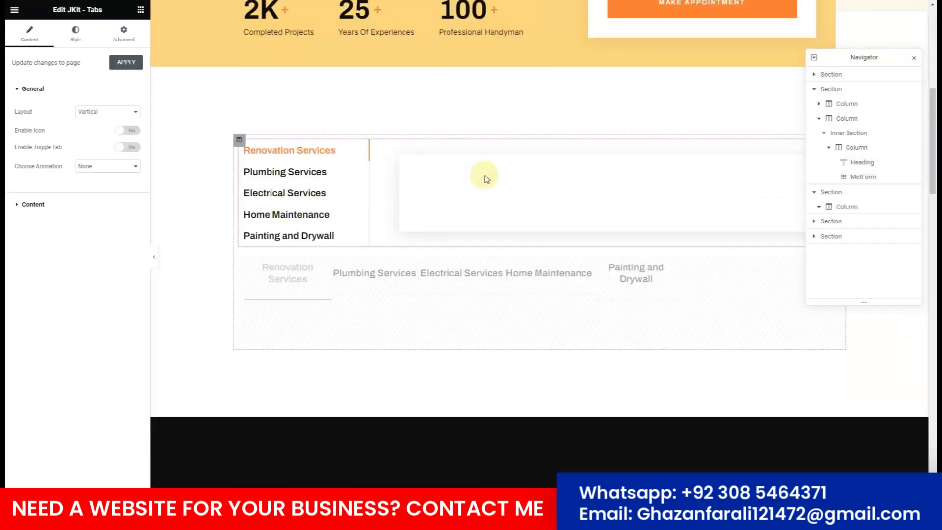
{"action": "left_click", "coordinate": [93, 208]}
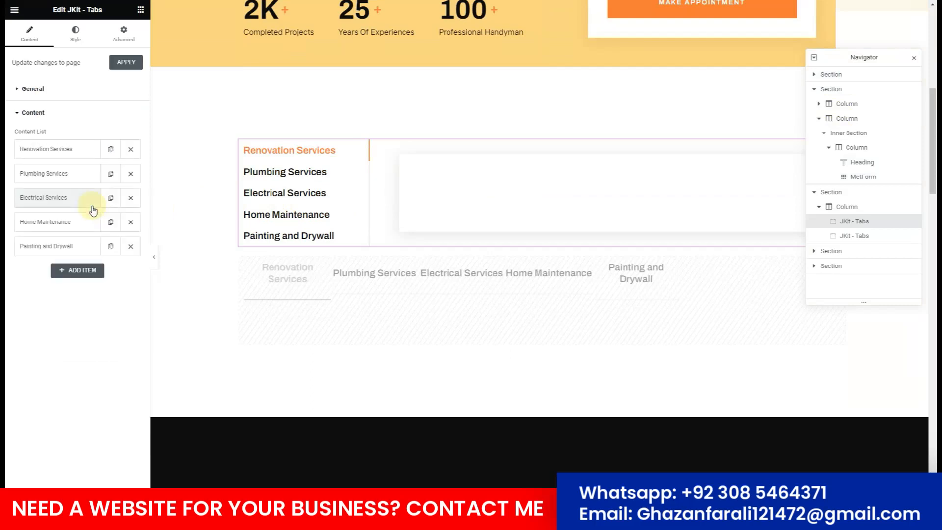
{"action": "left_click", "coordinate": [54, 159]}
{"action": "scroll", "coordinate": [64, 406], "scroll_direction": "down", "scroll_amount": 2}
{"action": "left_click", "coordinate": [119, 342]}
{"action": "left_click", "coordinate": [117, 342]}
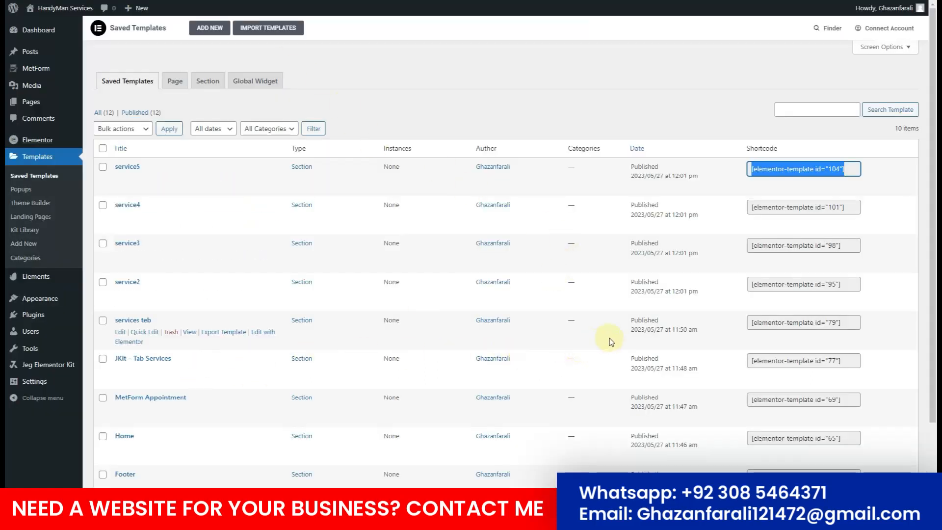
{"action": "left_click", "coordinate": [778, 321]}
{"action": "key", "text": "ctrl+c"}
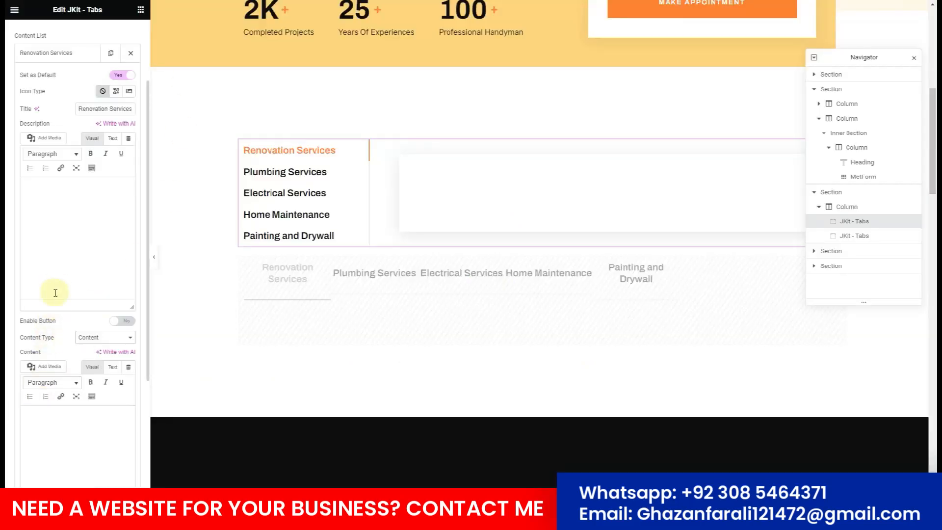
{"action": "left_click", "coordinate": [69, 448]}
{"action": "key", "text": "ctrl+v"}
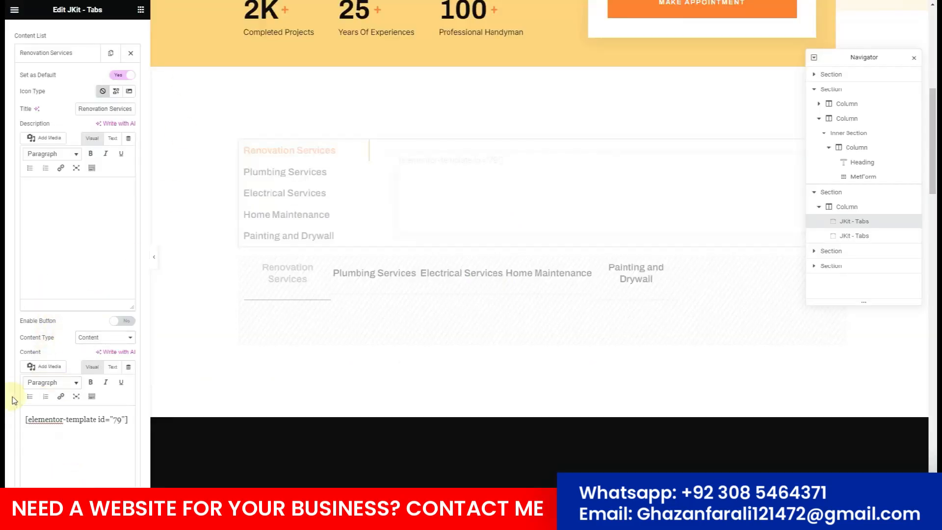
{"action": "scroll", "coordinate": [16, 392], "scroll_direction": "down", "scroll_amount": 4}
Switch the Plumbing Services tab to Content and paste the service2 template shortcode.
{"action": "left_click", "coordinate": [40, 386]}
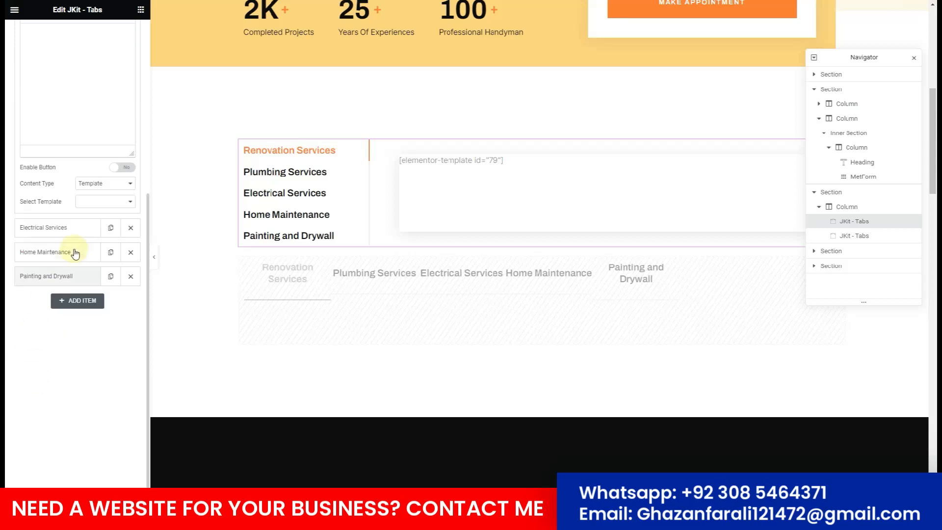
{"action": "left_click", "coordinate": [93, 184]}
{"action": "left_click", "coordinate": [103, 196]}
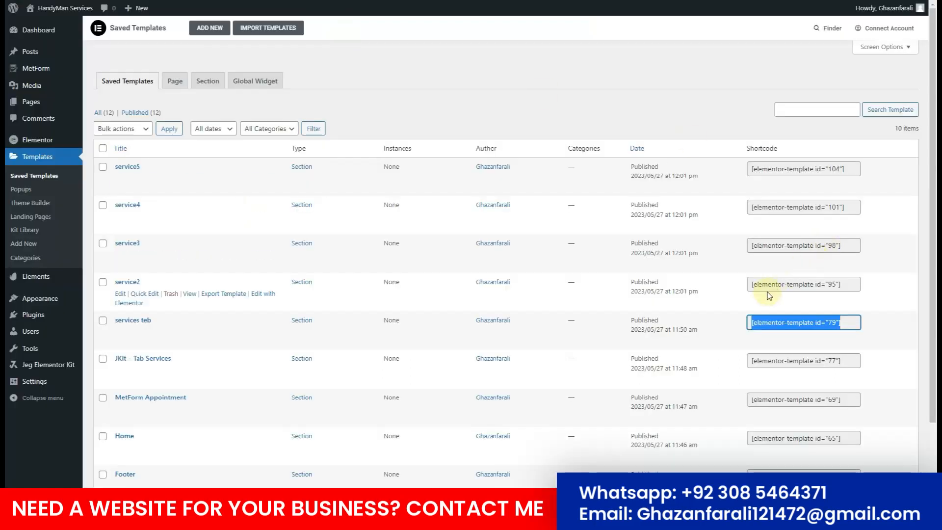
{"action": "left_click", "coordinate": [765, 284]}
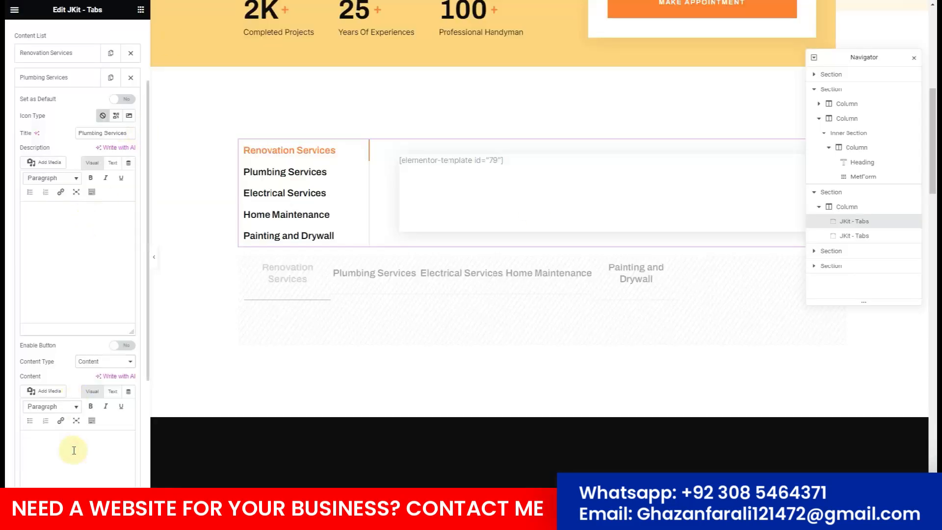
{"action": "type", "text": "[elementor-template id=\"95\"]"}
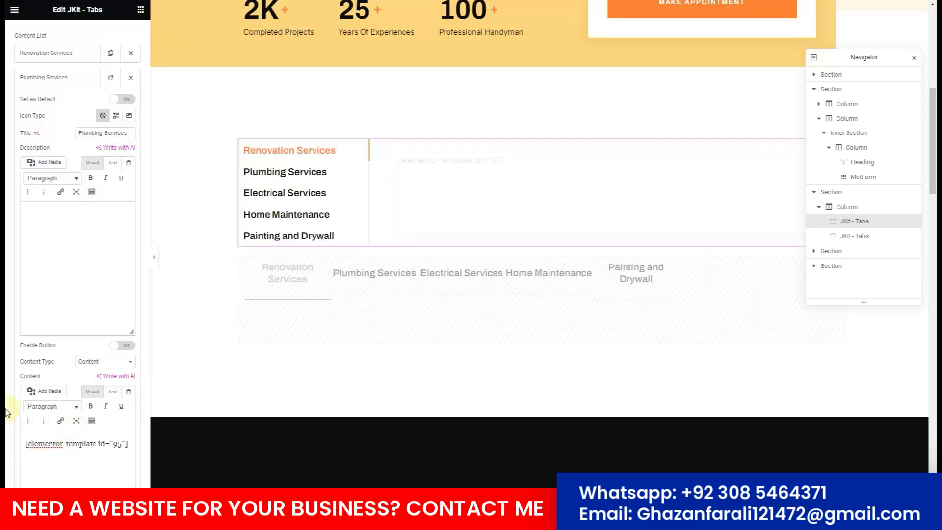
{"action": "scroll", "coordinate": [10, 408], "scroll_direction": "down", "scroll_amount": 2}
{"action": "scroll", "coordinate": [25, 414], "scroll_direction": "down", "scroll_amount": 2}
Switch the Electrical Services tab to Content and paste the service3 template shortcode.
{"action": "left_click", "coordinate": [49, 411]}
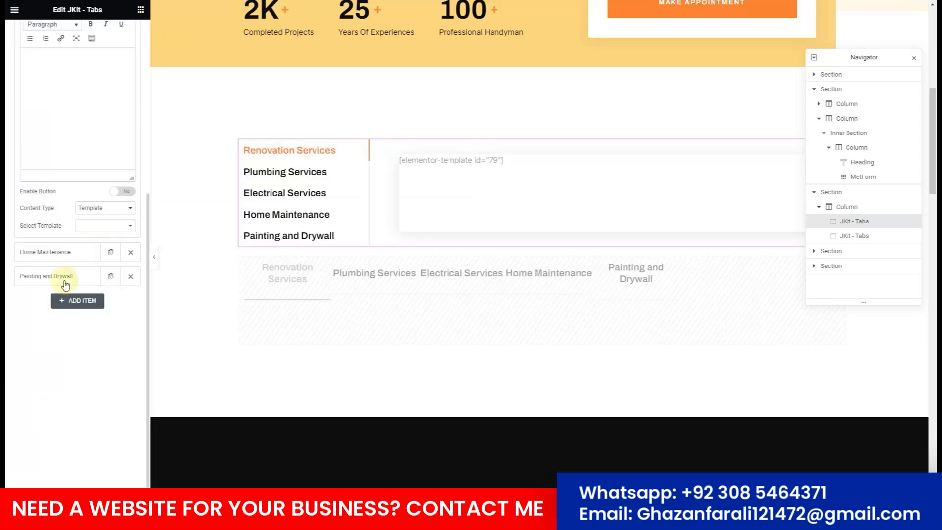
{"action": "left_click", "coordinate": [100, 207]}
{"action": "left_click", "coordinate": [108, 219]}
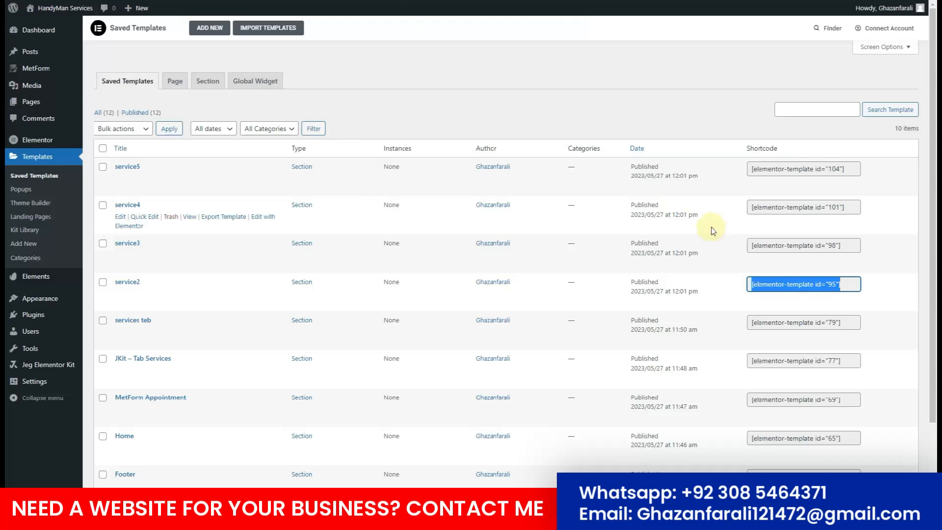
{"action": "left_click", "coordinate": [772, 253]}
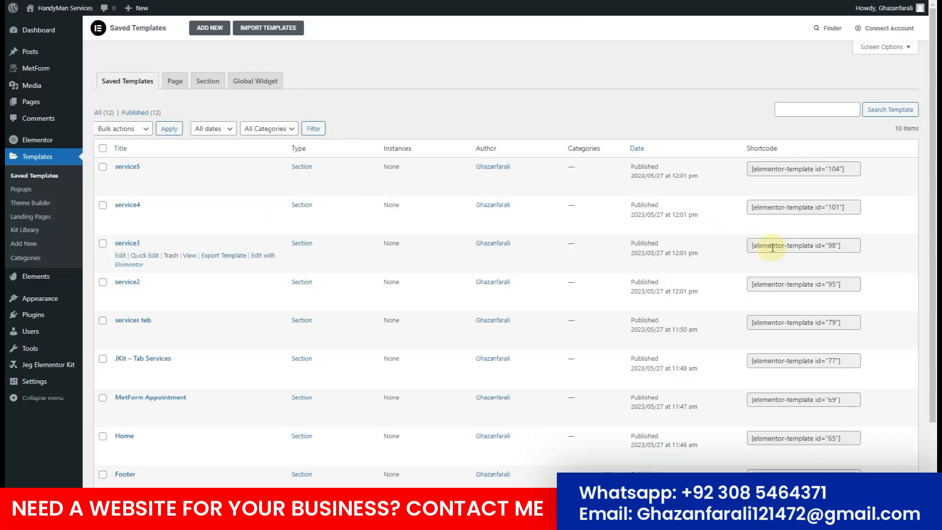
{"action": "left_click", "coordinate": [773, 243]}
{"action": "key", "text": "ctrl+c"}
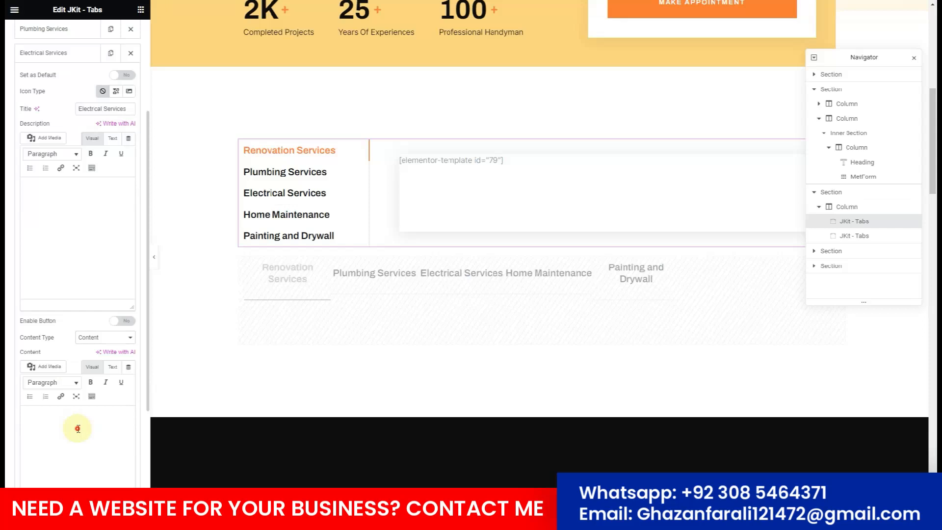
{"action": "left_click", "coordinate": [73, 458]}
{"action": "key", "text": "ctrl+v"}
{"action": "scroll", "coordinate": [9, 410], "scroll_direction": "down", "scroll_amount": 4}
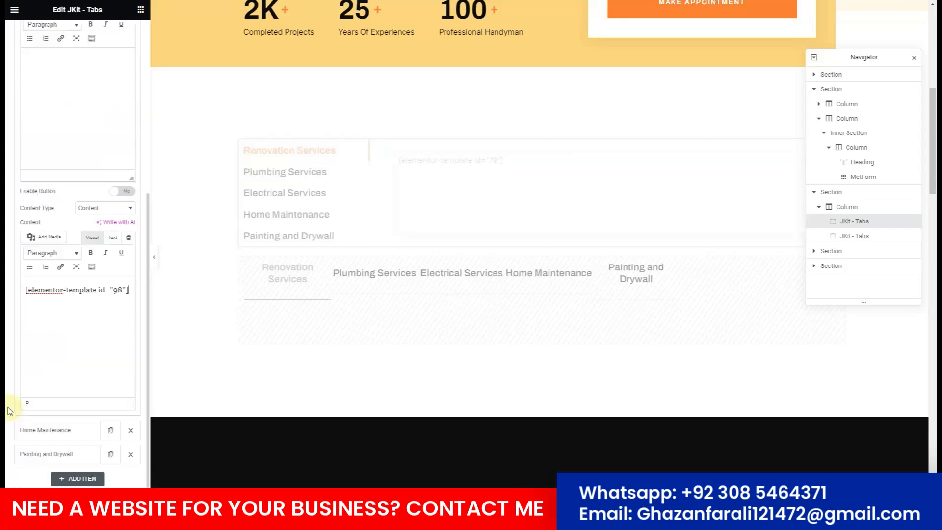
Switch the Home Maintenance tab to Content and paste the service4 template shortcode.
{"action": "left_click", "coordinate": [30, 430]}
{"action": "left_click", "coordinate": [85, 240]}
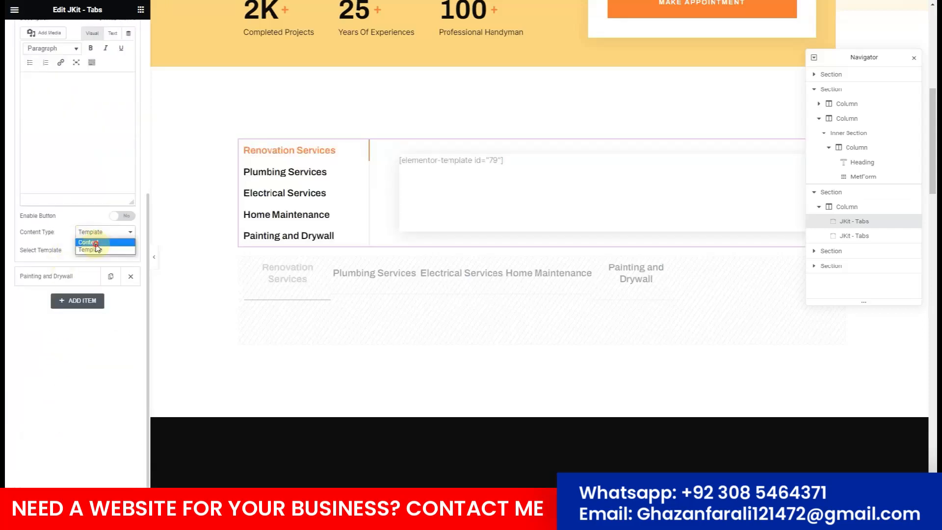
{"action": "left_click", "coordinate": [96, 245]}
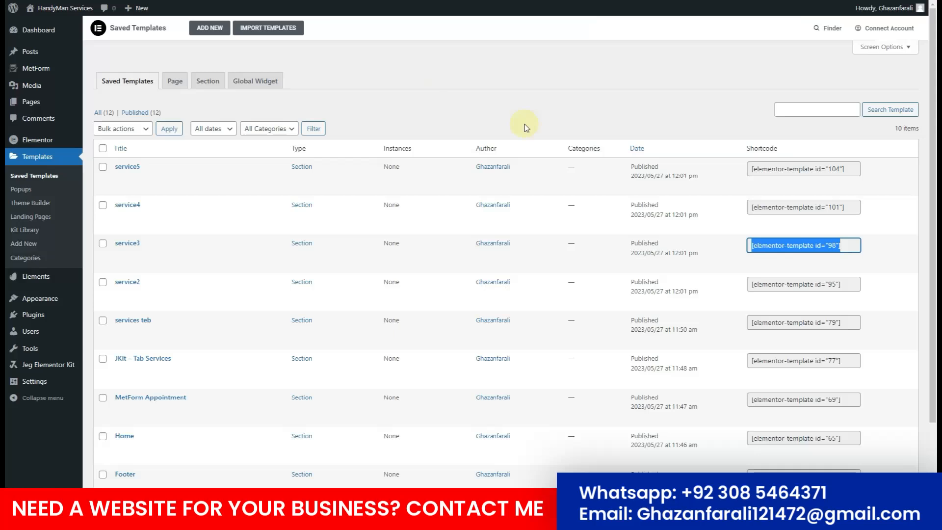
{"action": "left_click", "coordinate": [766, 206]}
{"action": "key", "text": "ctrl+c"}
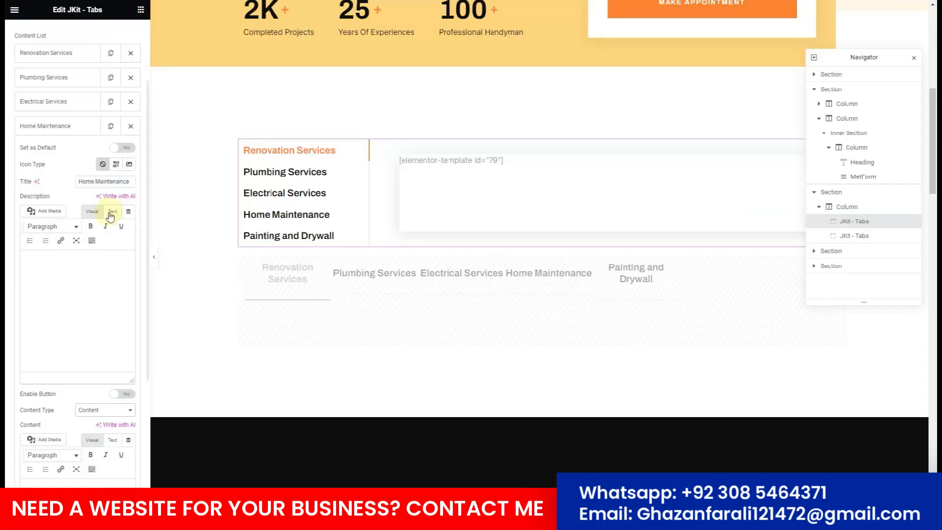
{"action": "scroll", "coordinate": [19, 415], "scroll_direction": "down", "scroll_amount": 3}
{"action": "key", "text": "ctrl+v"}
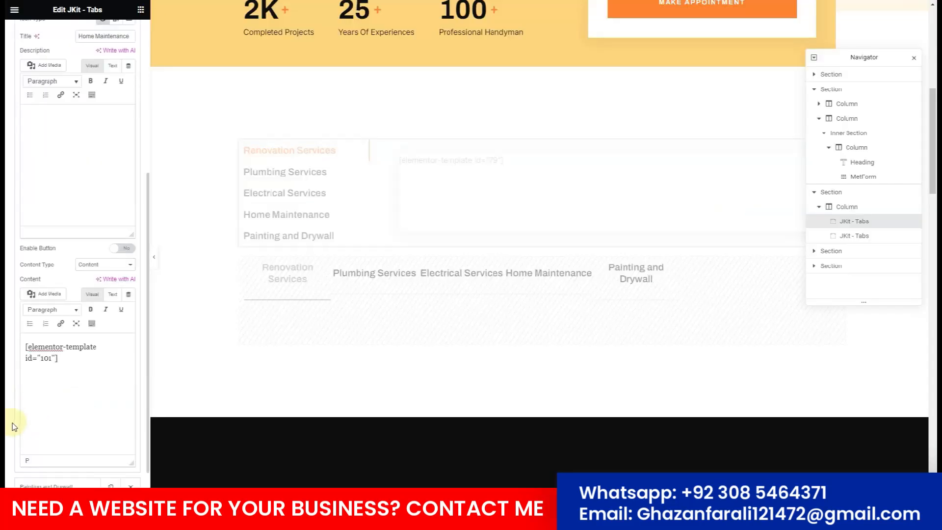
{"action": "scroll", "coordinate": [14, 427], "scroll_direction": "down", "scroll_amount": 1}
Put the service5 shortcode (id 104) into Painting and Drywall's content, moving it out of the description.
{"action": "left_click", "coordinate": [44, 452]}
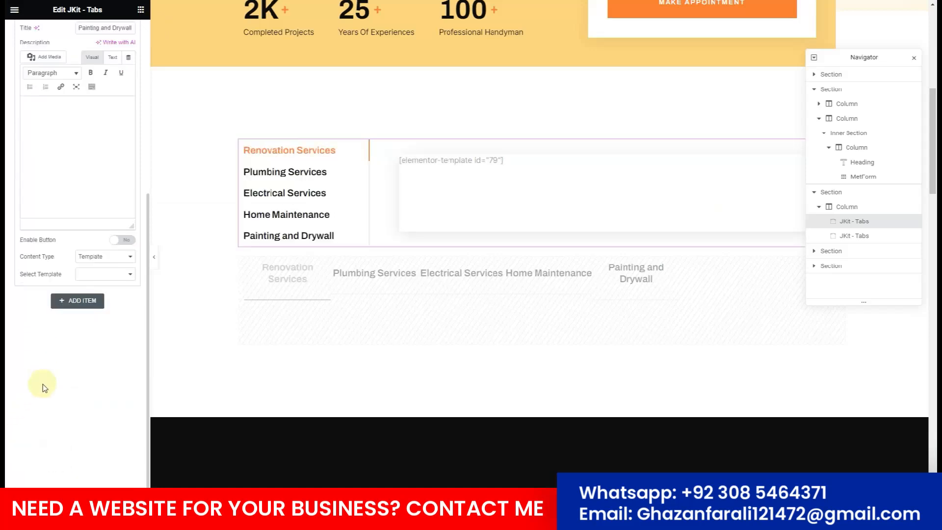
{"action": "scroll", "coordinate": [44, 387], "scroll_direction": "up", "scroll_amount": 3}
{"action": "key", "text": "ctrl+Tab"}
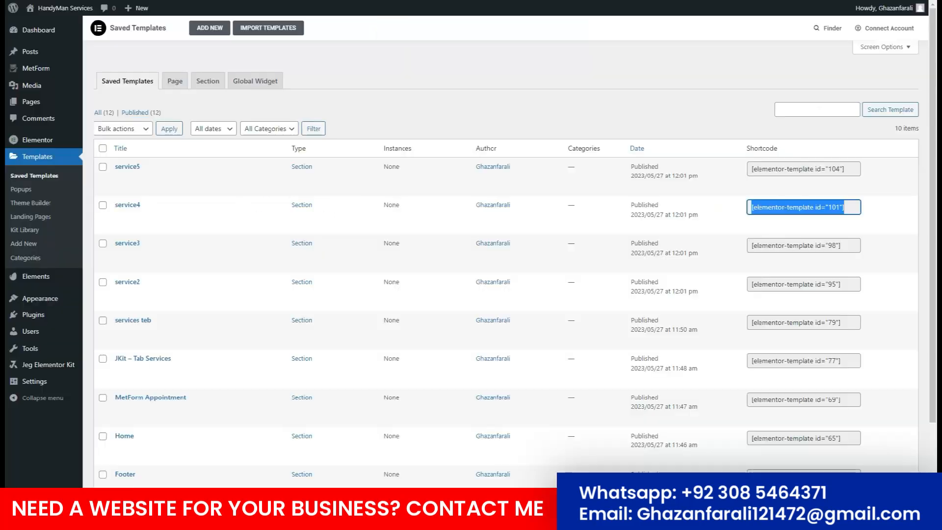
{"action": "left_click", "coordinate": [770, 168]}
{"action": "key", "text": "ctrl+c"}
{"action": "key", "text": "ctrl+shift+Tab"}
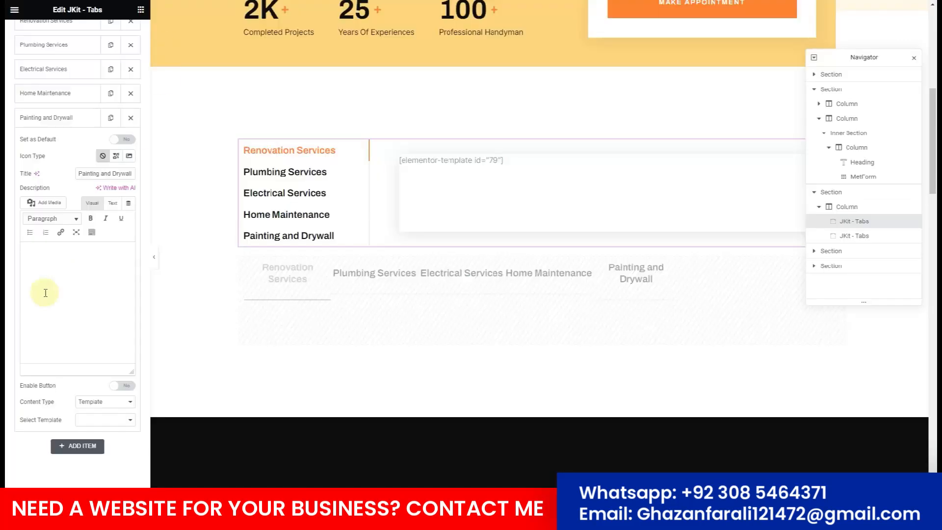
{"action": "left_click", "coordinate": [44, 293]}
{"action": "key", "text": "ctrl+v"}
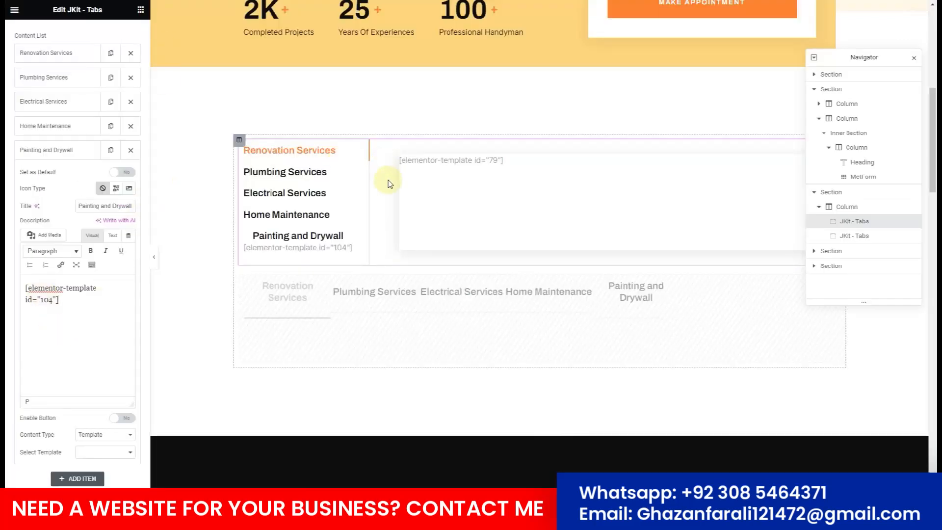
{"action": "left_click_drag", "start_coordinate": [91, 294], "coordinate": [25, 289]}
{"action": "key", "text": "ctrl+x"}
{"action": "left_click", "coordinate": [98, 434]}
{"action": "left_click", "coordinate": [97, 445]}
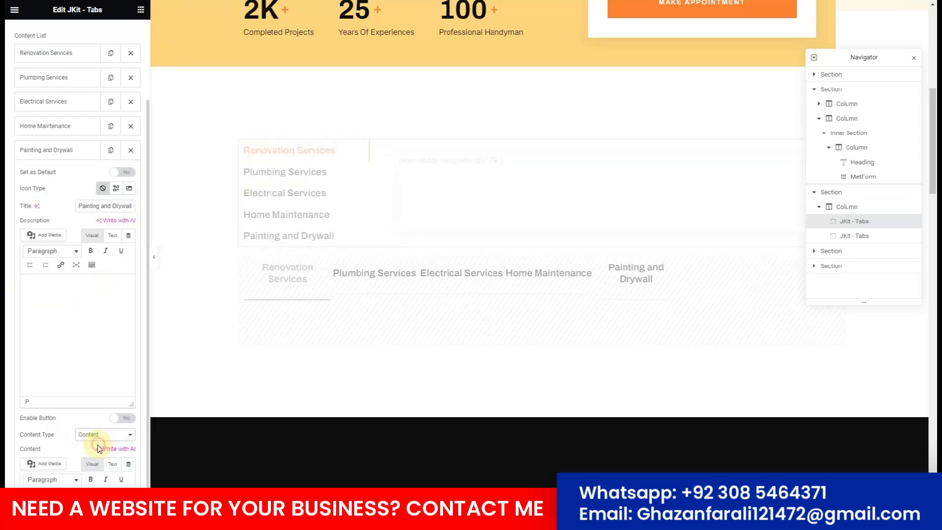
{"action": "scroll", "coordinate": [78, 444], "scroll_direction": "down", "scroll_amount": 2}
{"action": "left_click", "coordinate": [79, 442]}
{"action": "key", "text": "ctrl+v"}
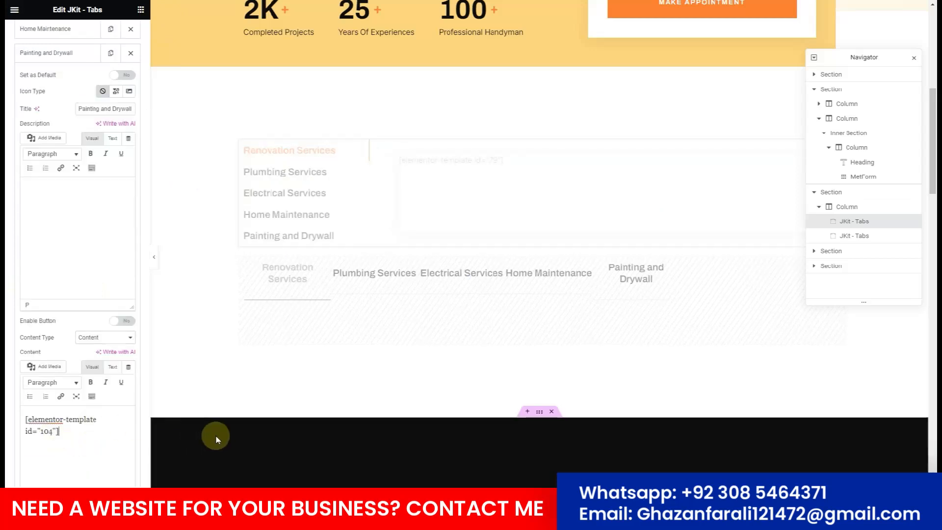
{"action": "scroll", "coordinate": [402, 256], "scroll_direction": "down", "scroll_amount": 8}
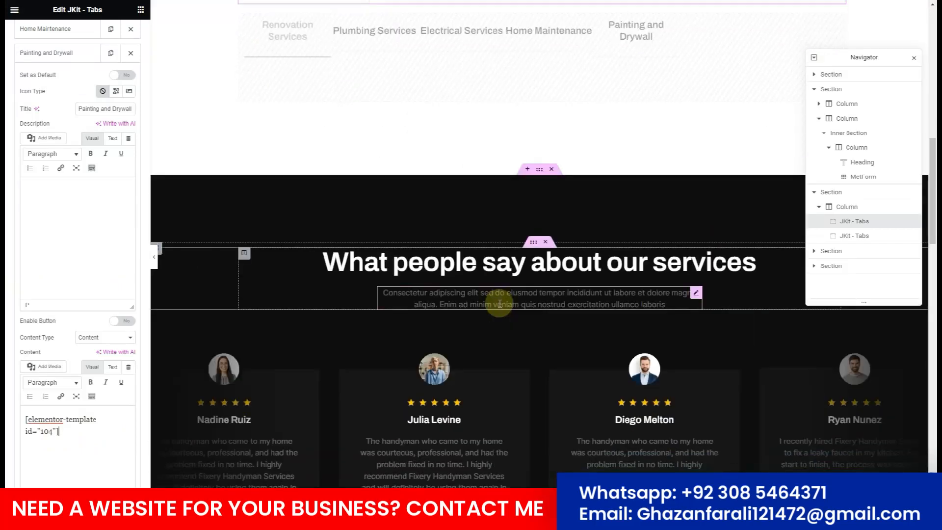
Scroll through the finished Services page and select the hero heading text.
{"action": "scroll", "coordinate": [537, 248], "scroll_direction": "down", "scroll_amount": 10}
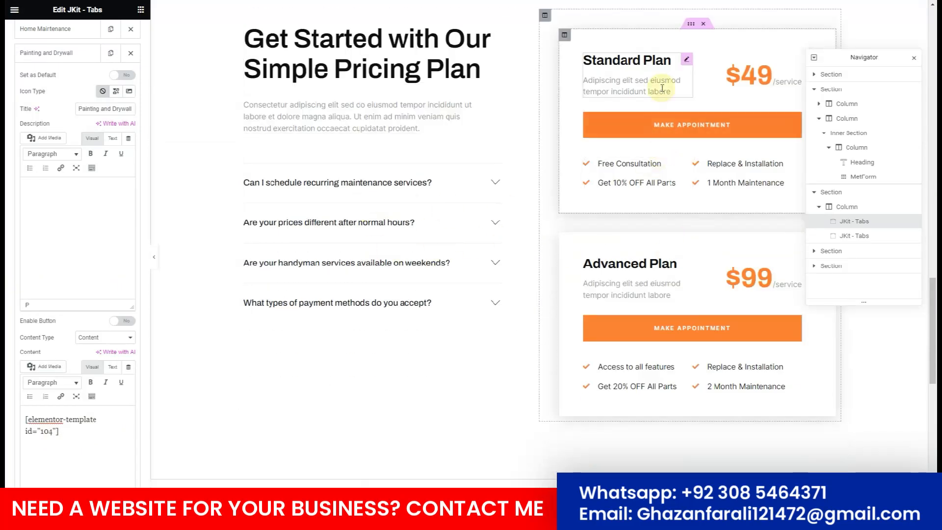
{"action": "scroll", "coordinate": [662, 330], "scroll_direction": "down", "scroll_amount": 7}
{"action": "left_click", "coordinate": [124, 463]}
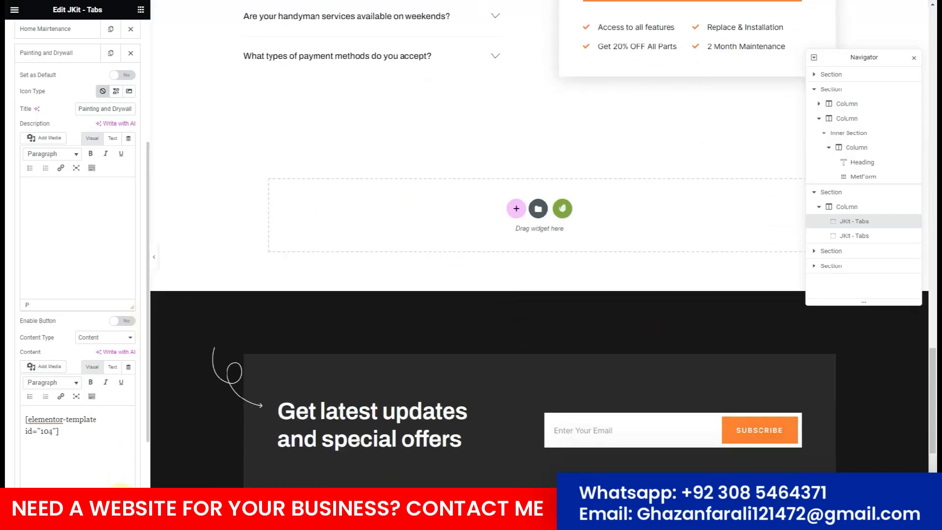
{"action": "scroll", "coordinate": [429, 162], "scroll_direction": "up", "scroll_amount": 15}
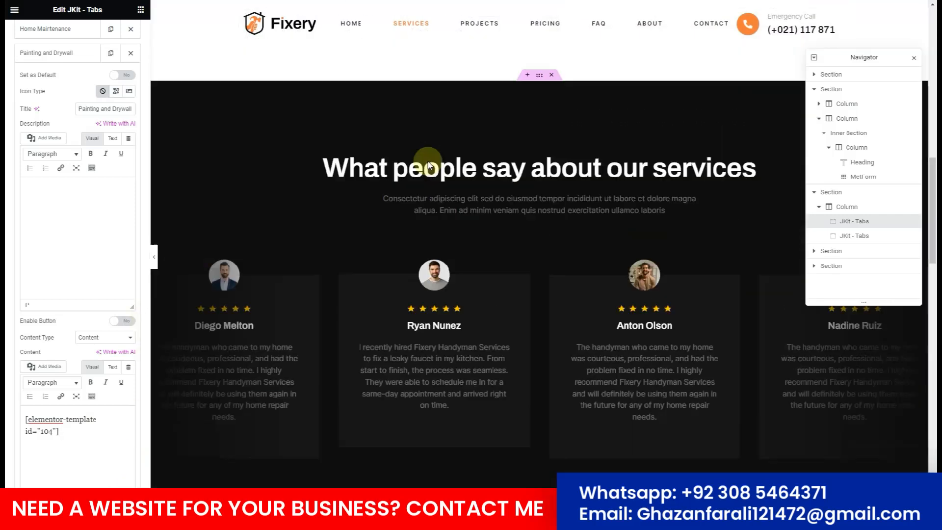
{"action": "scroll", "coordinate": [427, 165], "scroll_direction": "up", "scroll_amount": 8}
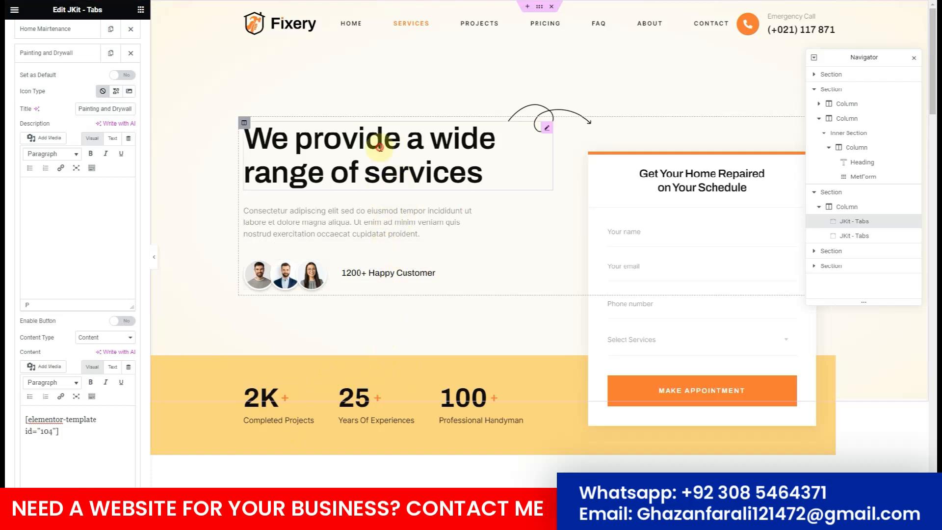
{"action": "left_click", "coordinate": [389, 163]}
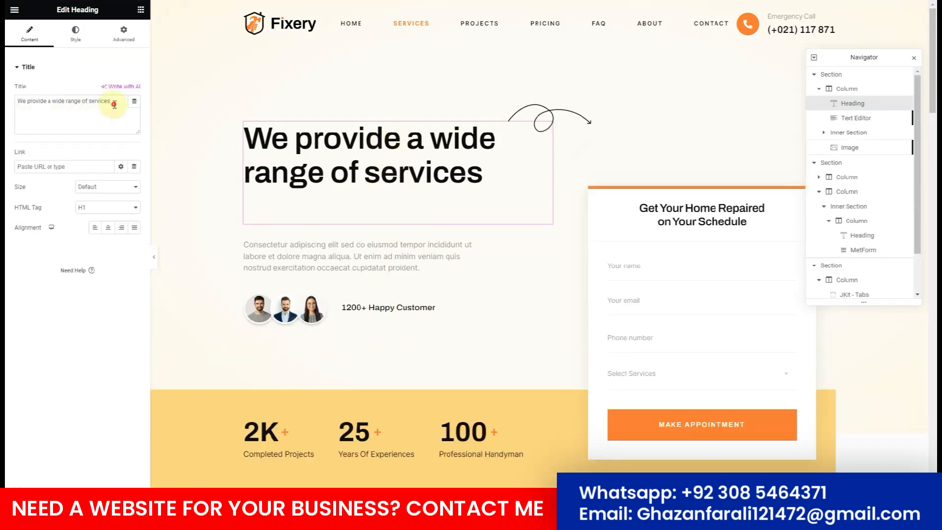
{"action": "left_click_drag", "start_coordinate": [114, 104], "coordinate": [7, 107]}
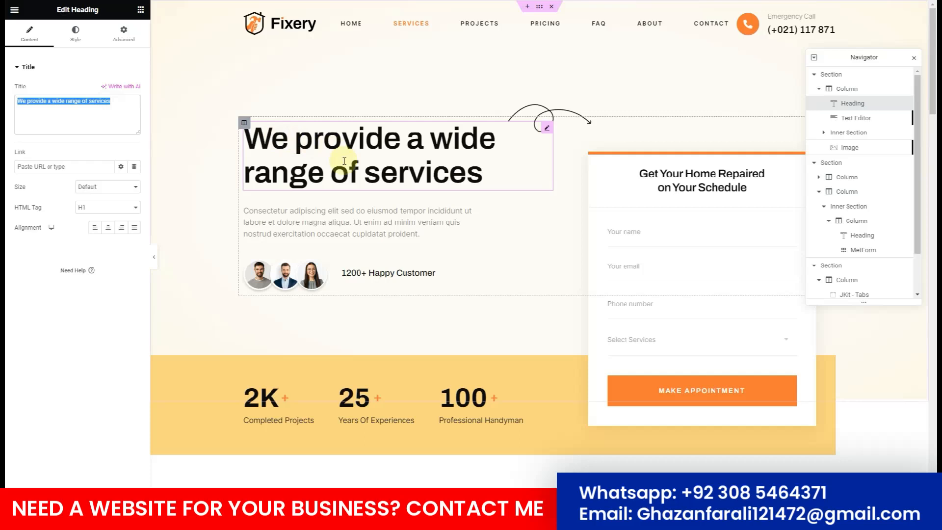
{"action": "scroll", "coordinate": [396, 212], "scroll_direction": "down", "scroll_amount": 8}
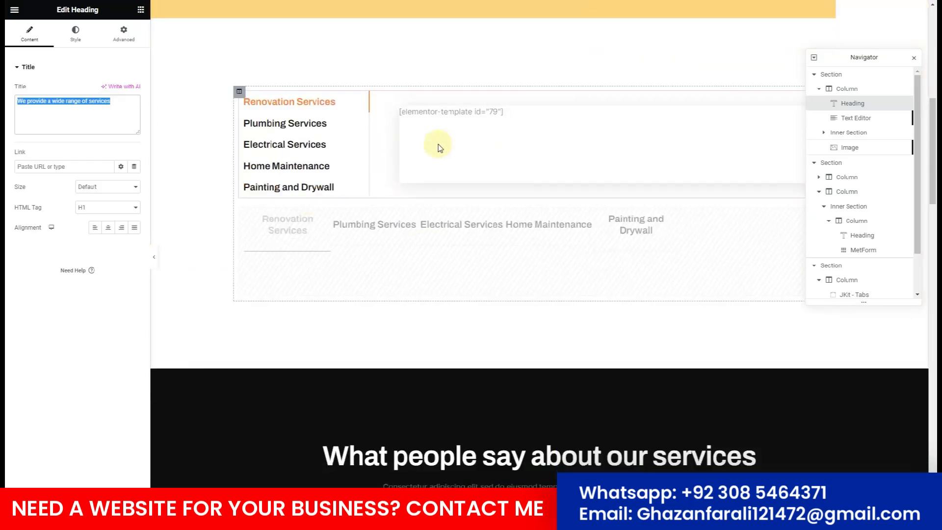
{"action": "scroll", "coordinate": [419, 162], "scroll_direction": "down", "scroll_amount": 7}
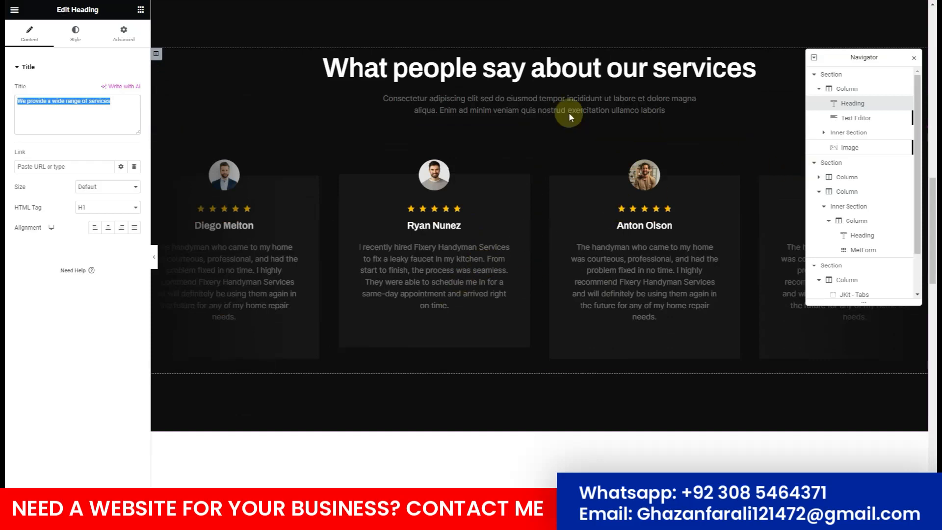
Inspect the testimonial carousel settings (4 slides, 3500 ms autoplay) and bring up the editor's main menu.
{"action": "left_click", "coordinate": [530, 122]}
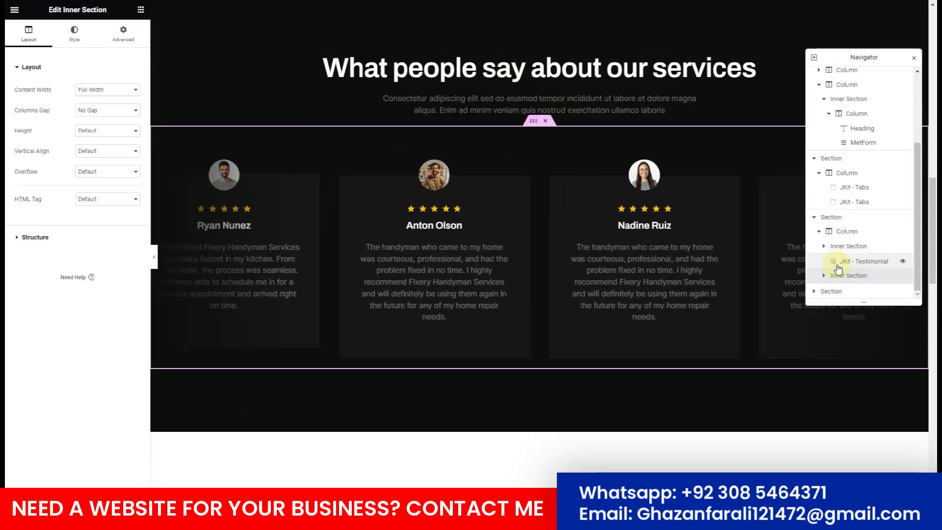
{"action": "left_click", "coordinate": [837, 263]}
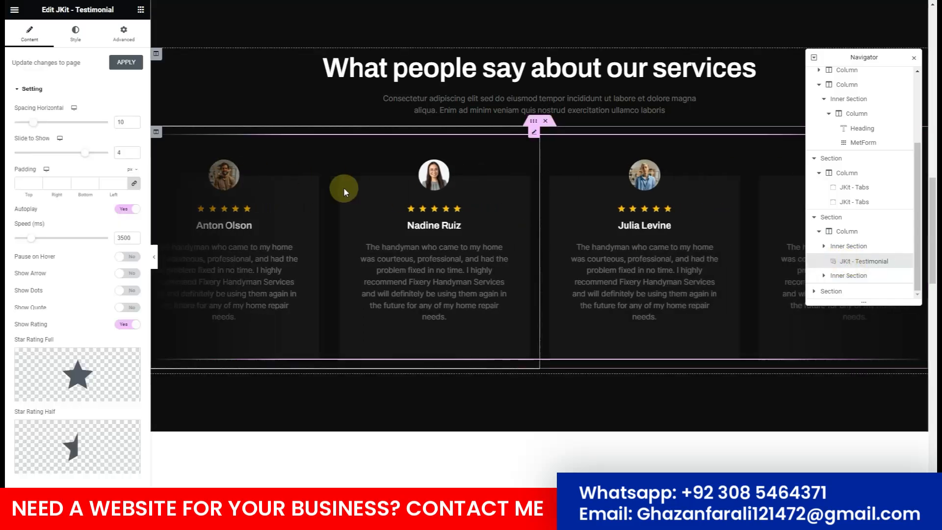
{"action": "scroll", "coordinate": [343, 187], "scroll_direction": "down", "scroll_amount": 1}
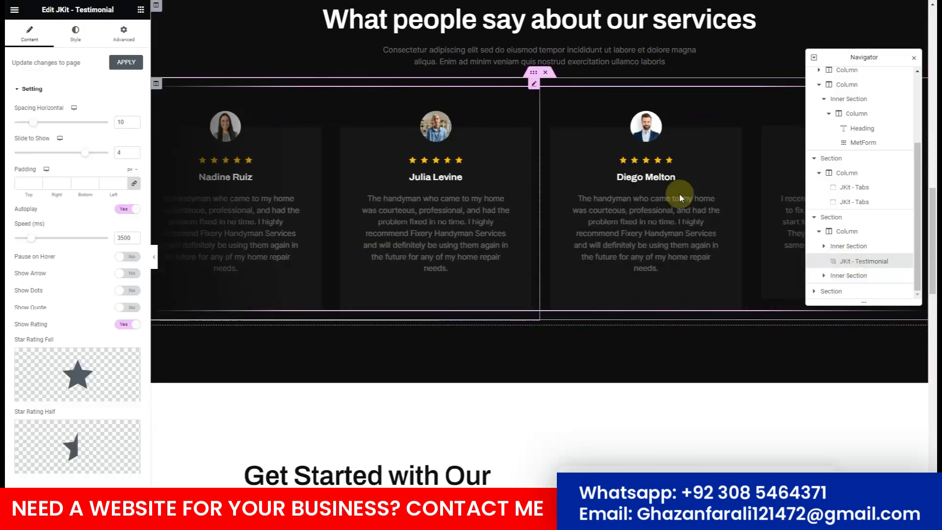
{"action": "scroll", "coordinate": [29, 414], "scroll_direction": "down", "scroll_amount": 1}
{"action": "scroll", "coordinate": [16, 130], "scroll_direction": "up", "scroll_amount": 1}
{"action": "scroll", "coordinate": [480, 304], "scroll_direction": "down", "scroll_amount": 2}
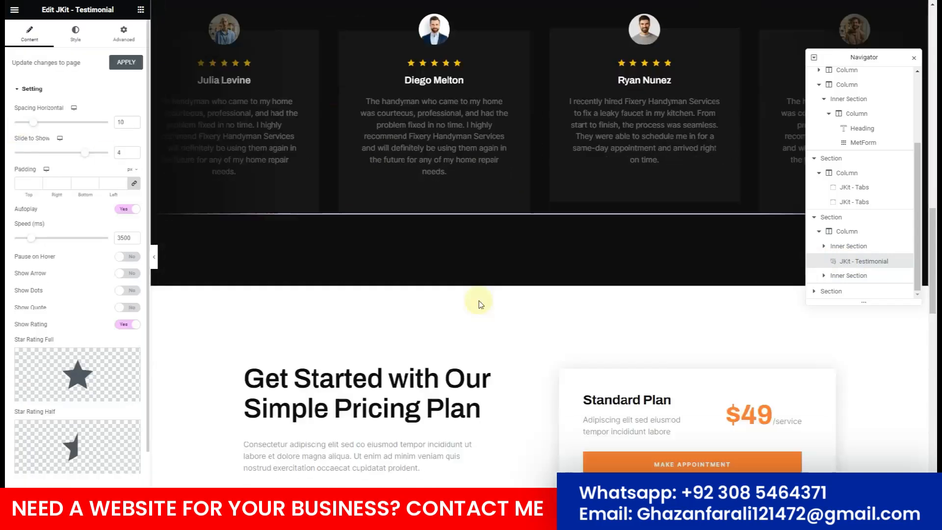
{"action": "scroll", "coordinate": [479, 304], "scroll_direction": "down", "scroll_amount": 4}
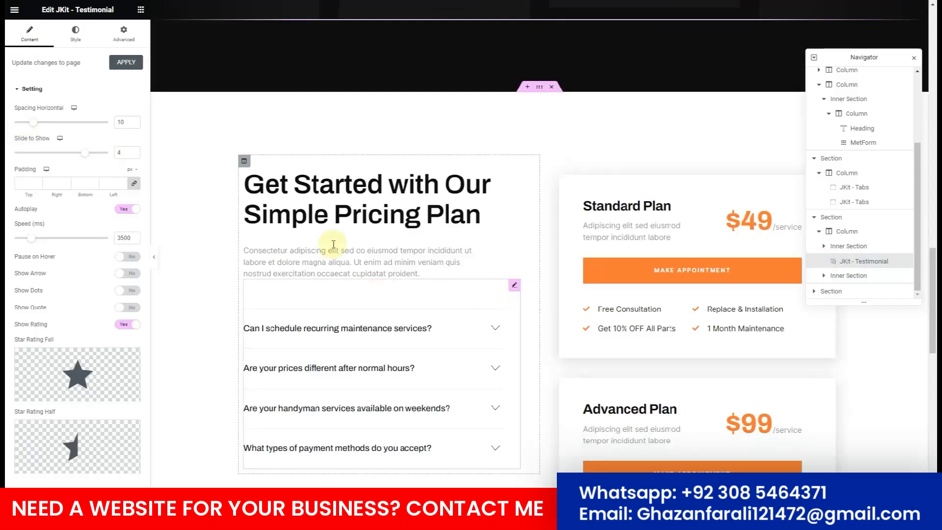
{"action": "left_click", "coordinate": [14, 10]}
Leave Elementor to view the live page, then reopen the Services page in the WordPress editor.
{"action": "left_click", "coordinate": [63, 177]}
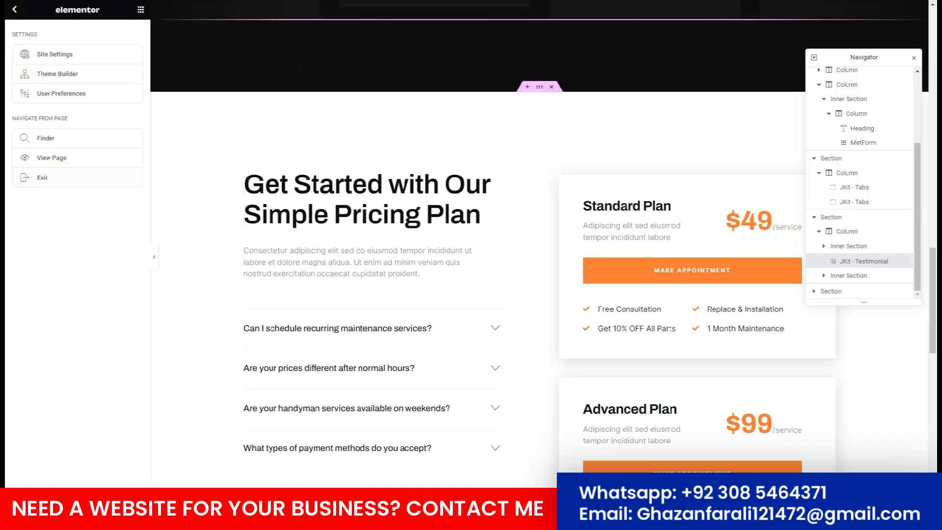
{"action": "scroll", "coordinate": [453, 156], "scroll_direction": "up", "scroll_amount": 12}
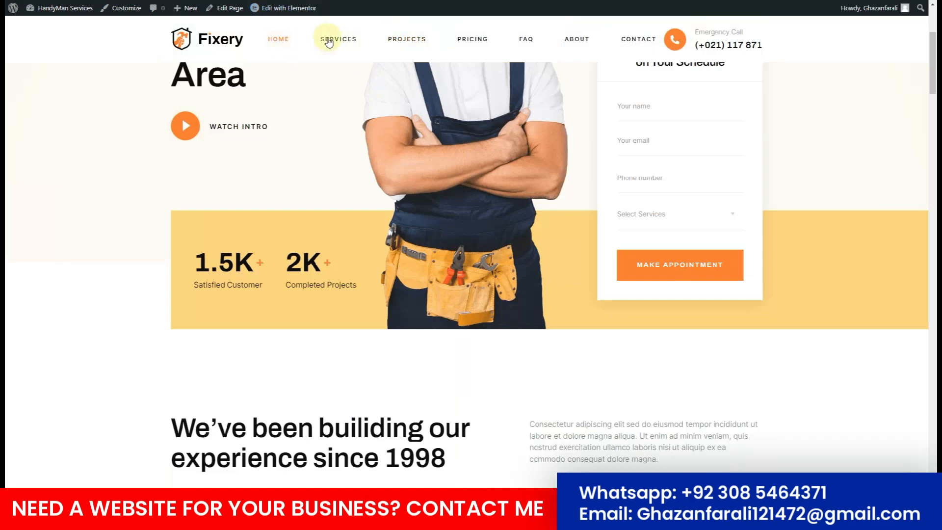
{"action": "left_click", "coordinate": [226, 8]}
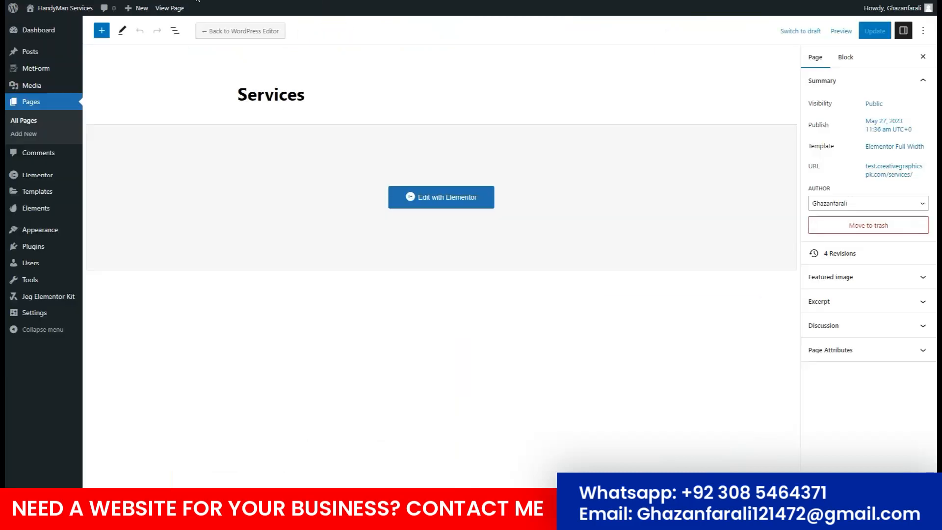
From All Pages, open the Projects page and switch it to Elementor editing.
{"action": "left_click", "coordinate": [20, 123]}
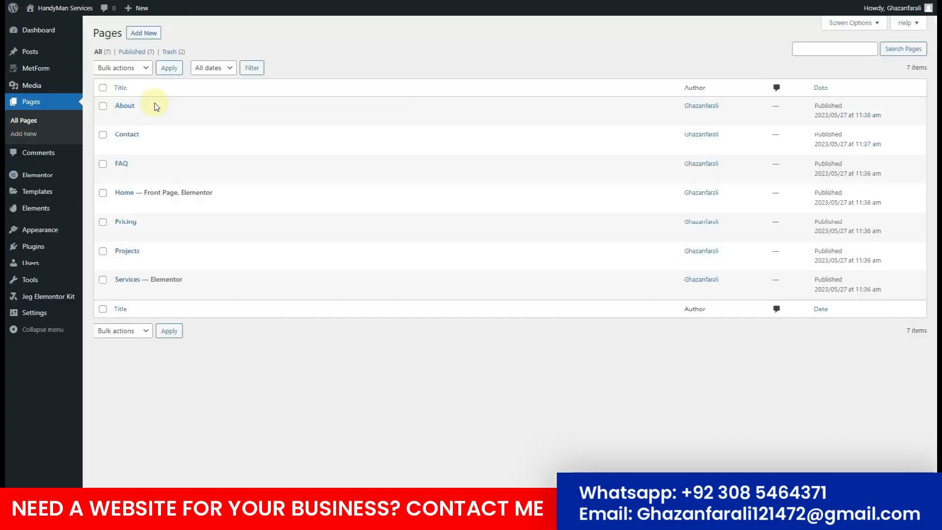
{"action": "mouse_move", "coordinate": [120, 265]}
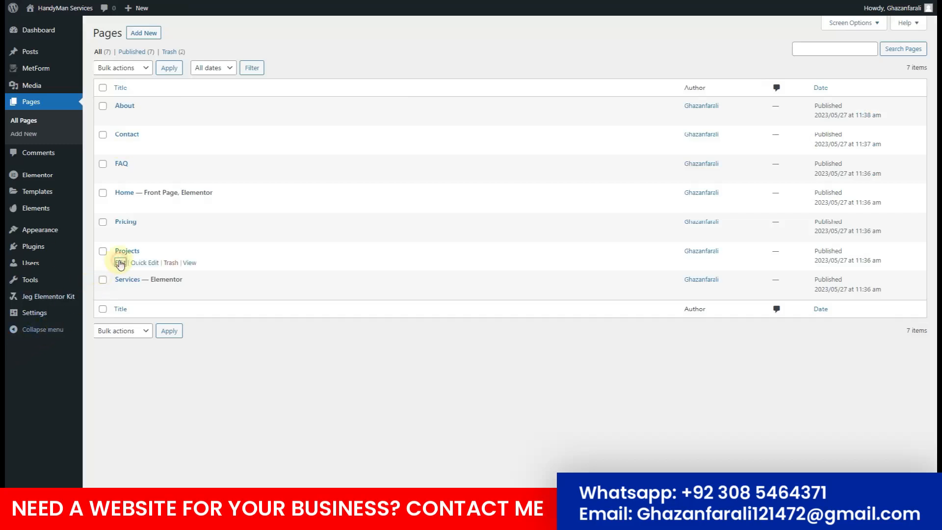
{"action": "left_click", "coordinate": [121, 264]}
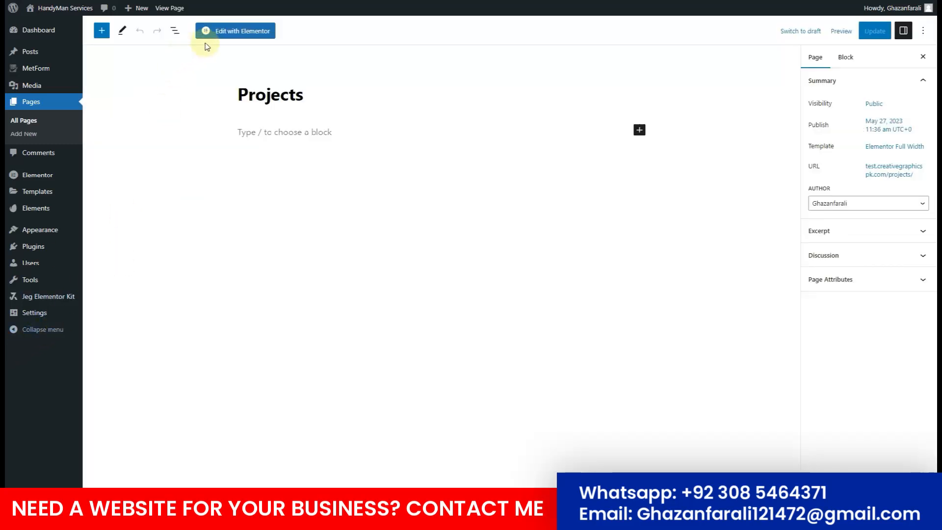
{"action": "left_click", "coordinate": [233, 34]}
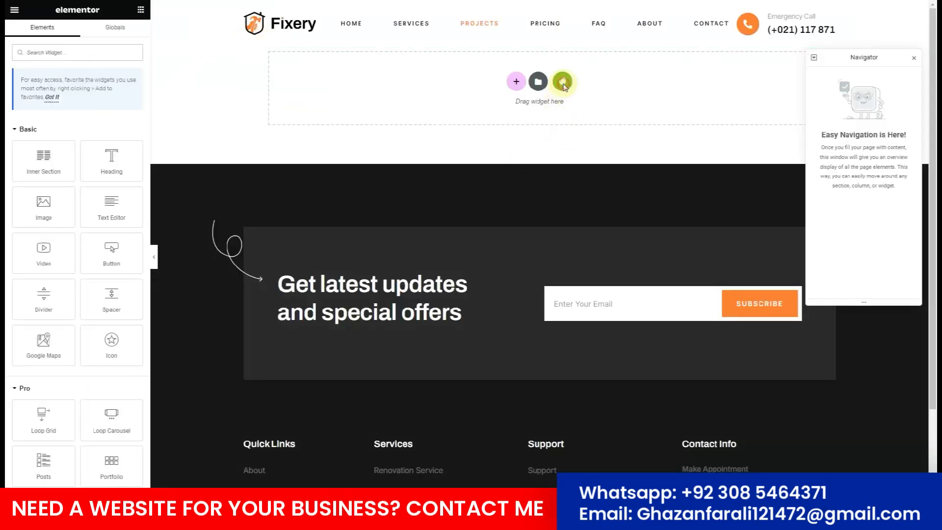
Insert the Fixery kit's Projects template from the Template Kits library into the Projects page.
{"action": "left_click", "coordinate": [562, 82]}
{"action": "left_click", "coordinate": [331, 204]}
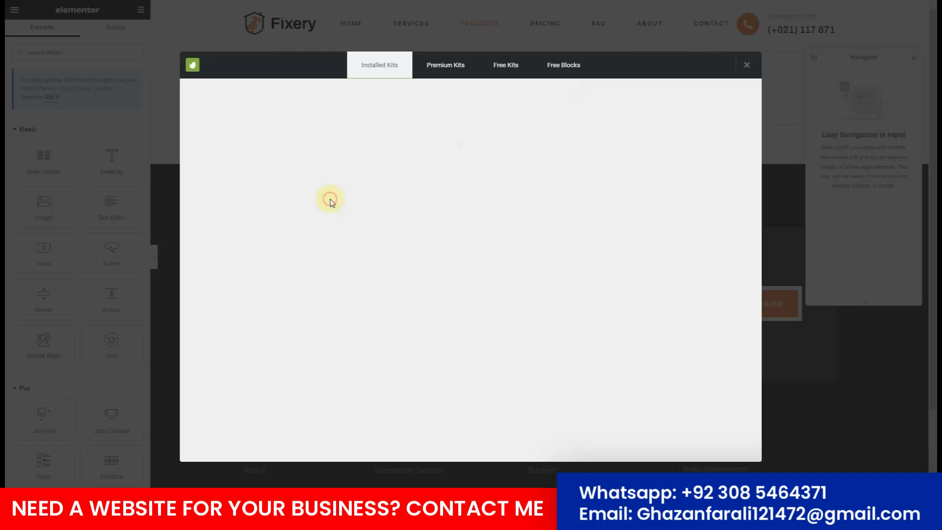
{"action": "scroll", "coordinate": [529, 273], "scroll_direction": "down", "scroll_amount": 2}
{"action": "scroll", "coordinate": [530, 273], "scroll_direction": "down", "scroll_amount": 4}
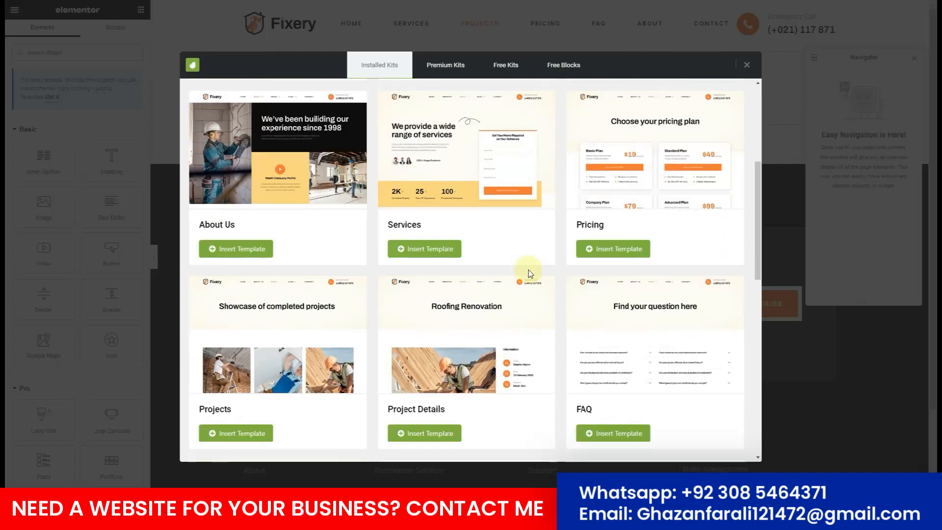
{"action": "scroll", "coordinate": [530, 274], "scroll_direction": "down", "scroll_amount": 2}
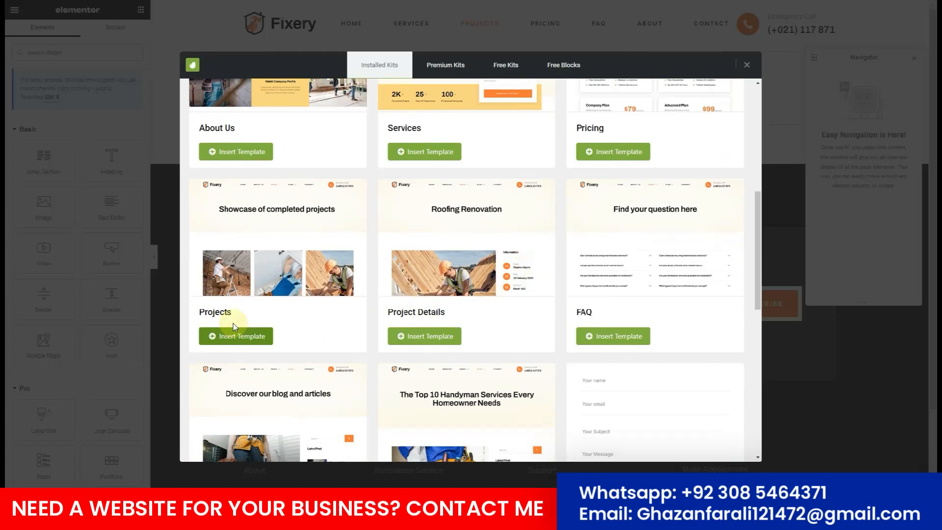
{"action": "left_click", "coordinate": [208, 342]}
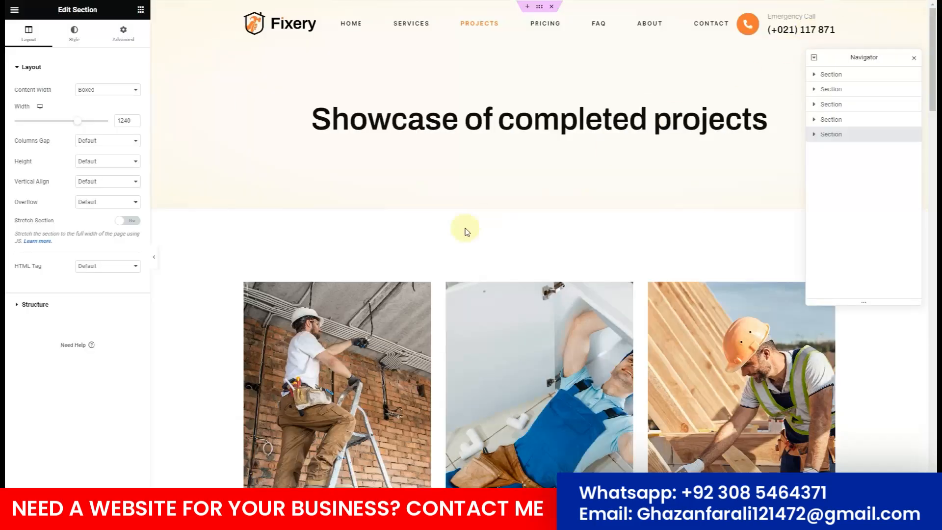
Scroll the imported Projects showcase and select the Electrical Installation project card.
{"action": "scroll", "coordinate": [460, 232], "scroll_direction": "down", "scroll_amount": 2}
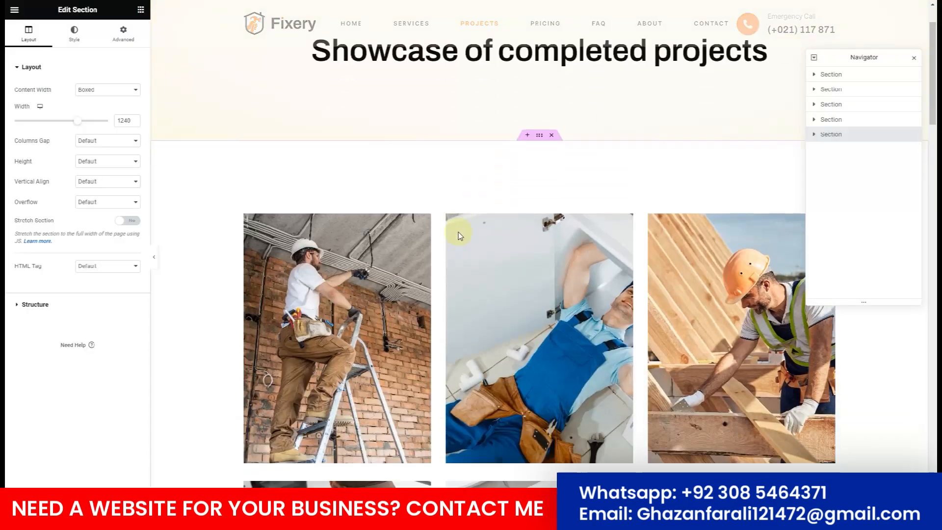
{"action": "scroll", "coordinate": [434, 249], "scroll_direction": "up", "scroll_amount": 2}
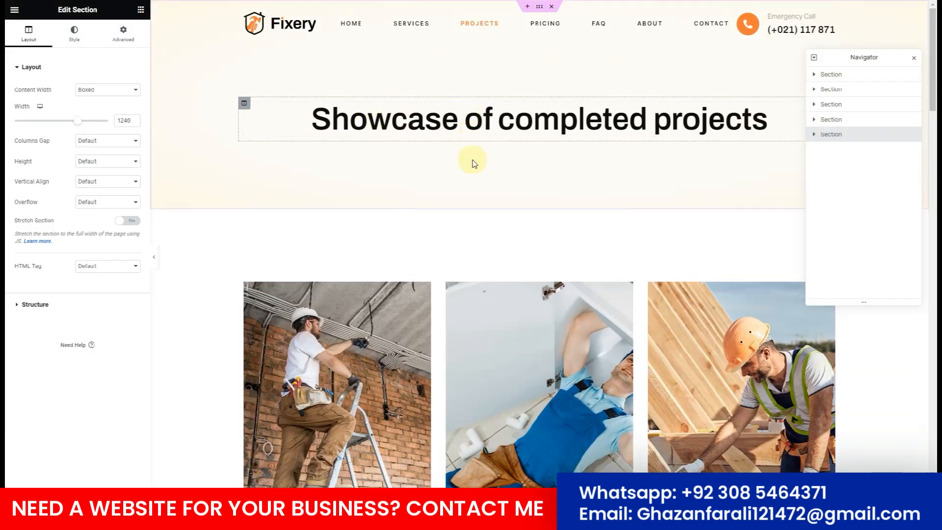
{"action": "scroll", "coordinate": [473, 162], "scroll_direction": "down", "scroll_amount": 2}
{"action": "scroll", "coordinate": [441, 204], "scroll_direction": "down", "scroll_amount": 1}
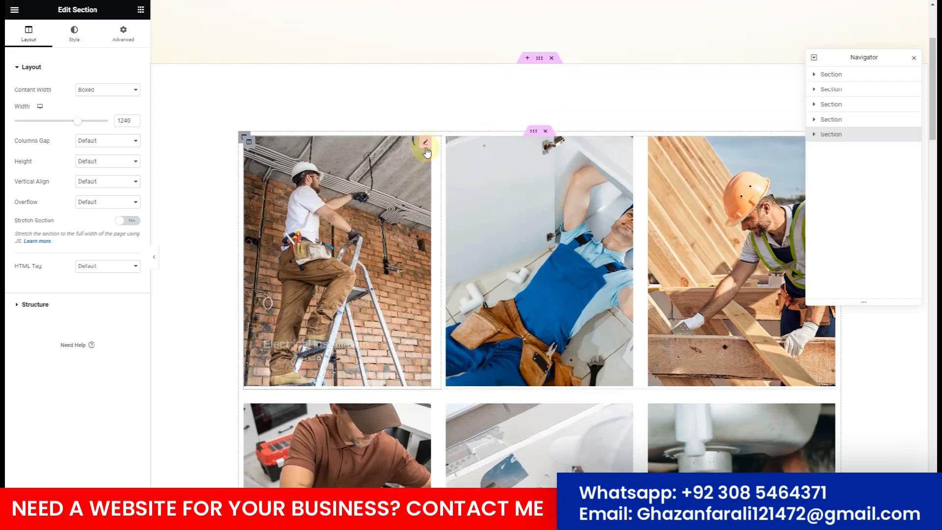
{"action": "left_click", "coordinate": [425, 145]}
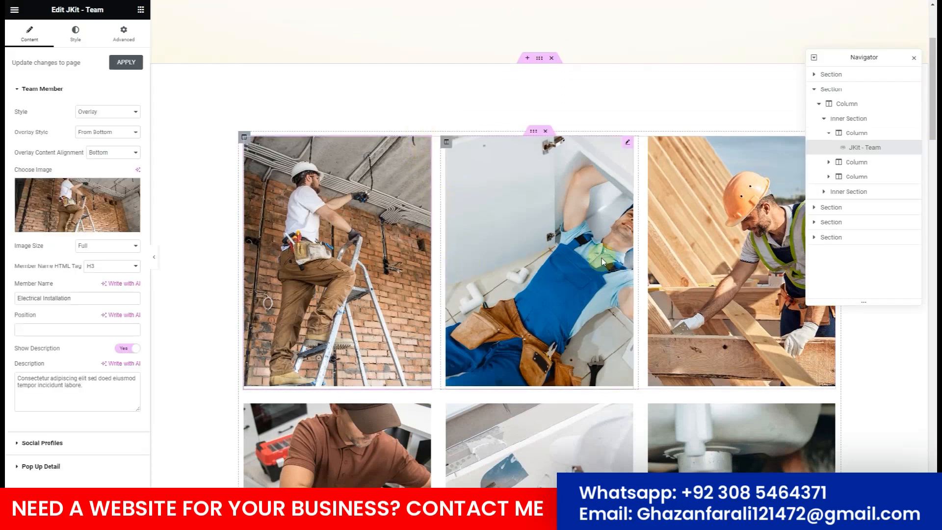
Review the rest of the Projects layout and exit Elementor through its main menu.
{"action": "scroll", "coordinate": [686, 320], "scroll_direction": "down", "scroll_amount": 1}
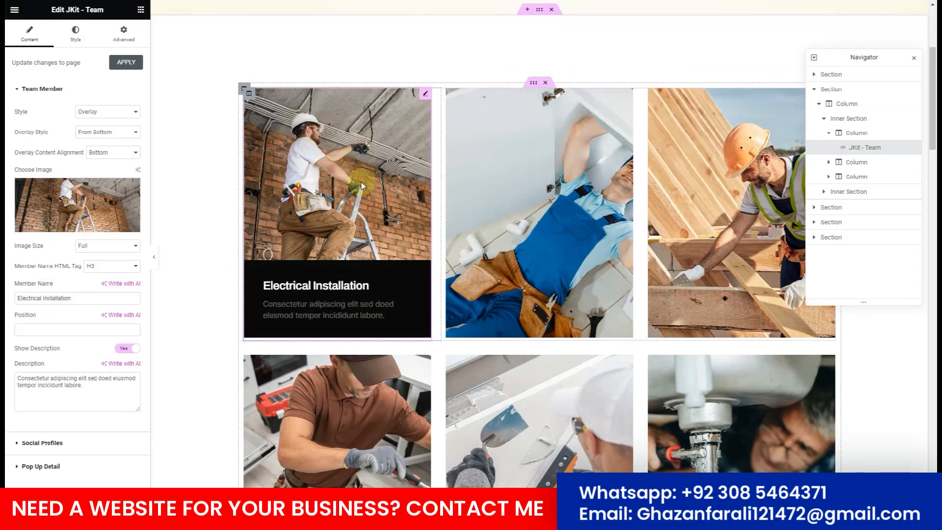
{"action": "scroll", "coordinate": [359, 201], "scroll_direction": "down", "scroll_amount": 10}
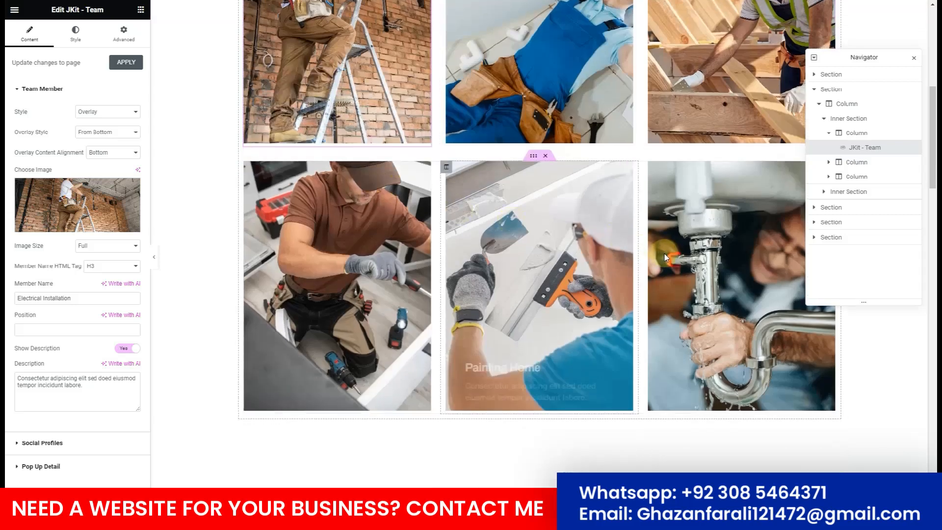
{"action": "scroll", "coordinate": [513, 293], "scroll_direction": "down", "scroll_amount": 13}
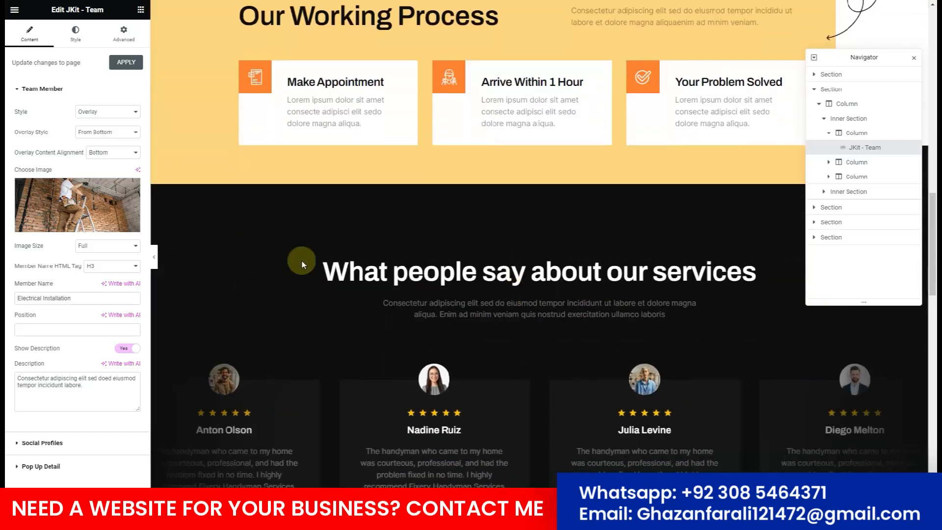
{"action": "scroll", "coordinate": [349, 274], "scroll_direction": "down", "scroll_amount": 7}
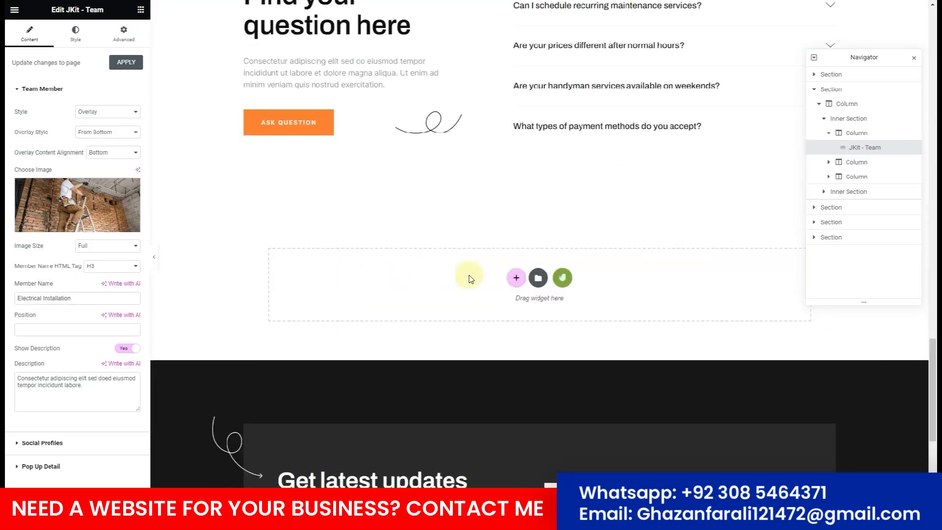
{"action": "scroll", "coordinate": [374, 195], "scroll_direction": "up", "scroll_amount": 7}
{"action": "scroll", "coordinate": [344, 216], "scroll_direction": "up", "scroll_amount": 20}
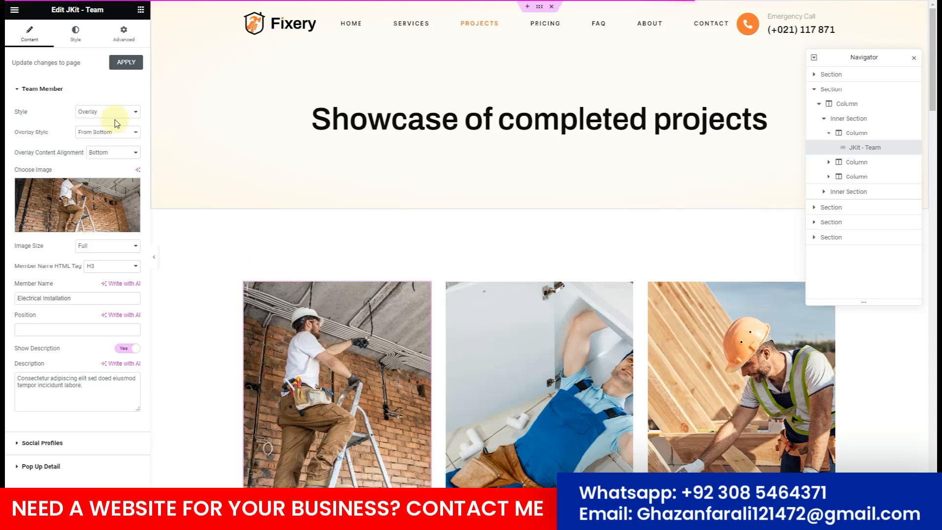
{"action": "left_click", "coordinate": [13, 11]}
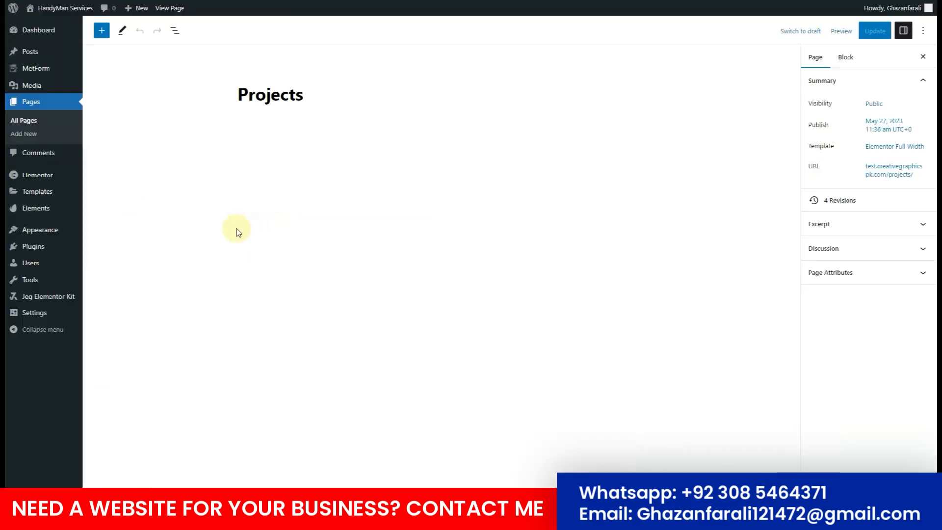
From All Pages, open the Pricing page and switch it to Elementor editing.
{"action": "left_click", "coordinate": [27, 121]}
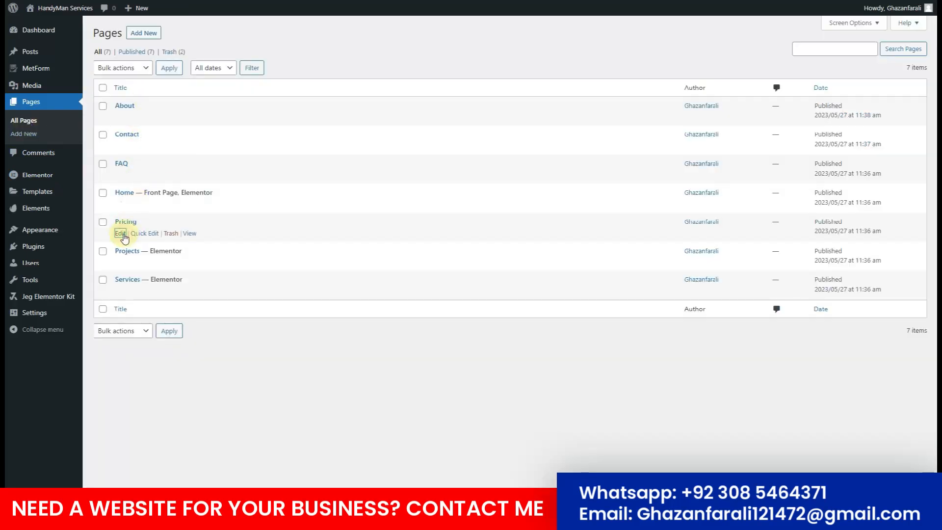
{"action": "left_click", "coordinate": [121, 234]}
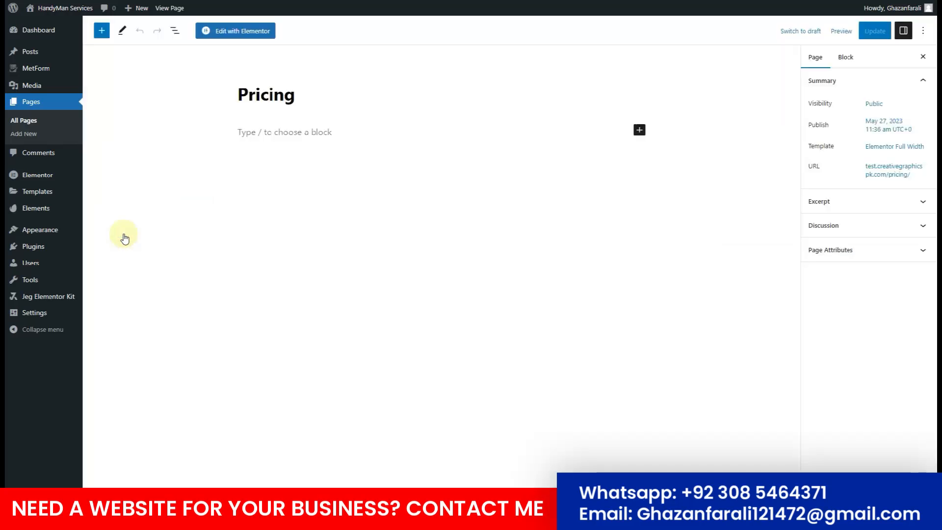
{"action": "left_click", "coordinate": [238, 30]}
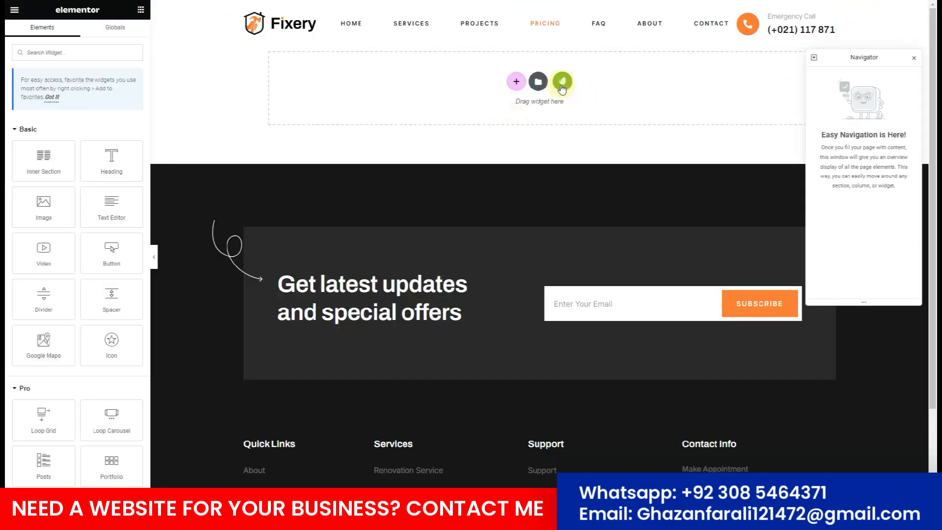
Open the installed Fixery kit in the Template Kits library and scroll to its Pricing template.
{"action": "left_click", "coordinate": [561, 83]}
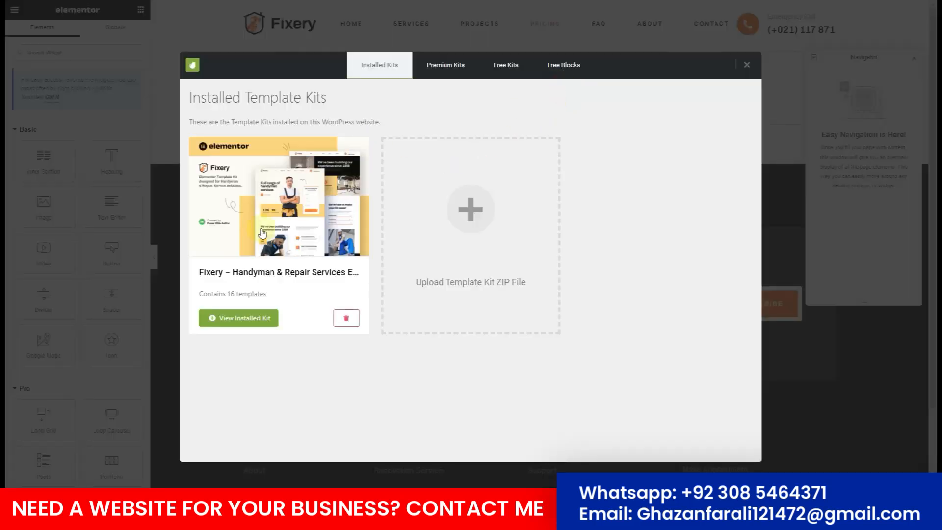
{"action": "left_click", "coordinate": [262, 232]}
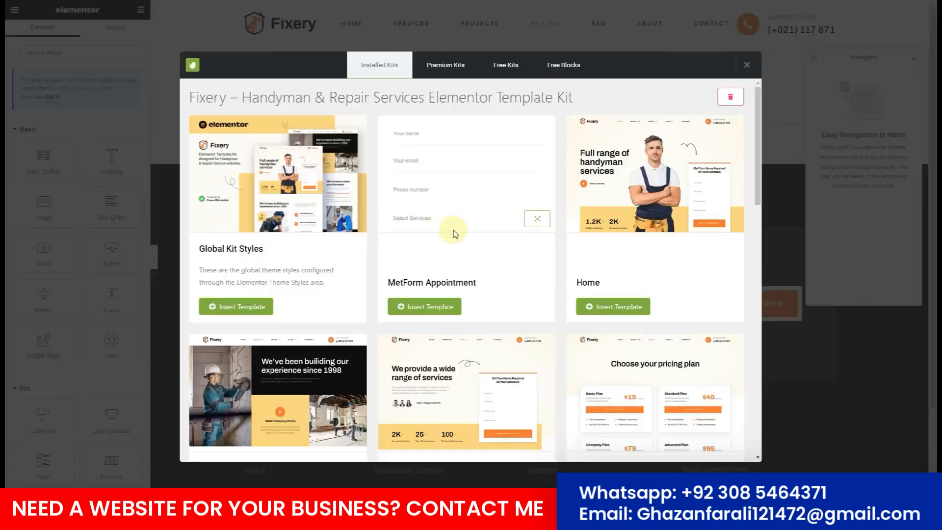
{"action": "scroll", "coordinate": [454, 233], "scroll_direction": "down", "scroll_amount": 4}
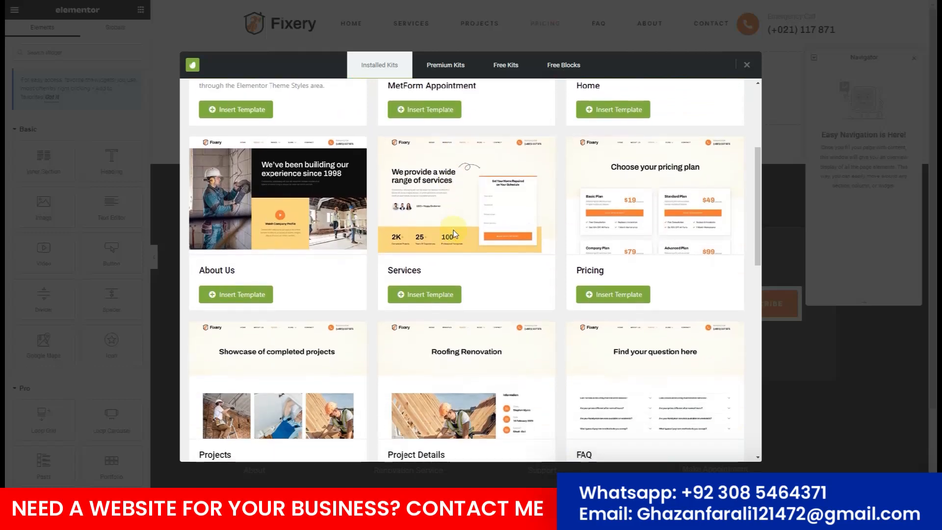
{"action": "scroll", "coordinate": [453, 234], "scroll_direction": "down", "scroll_amount": 1}
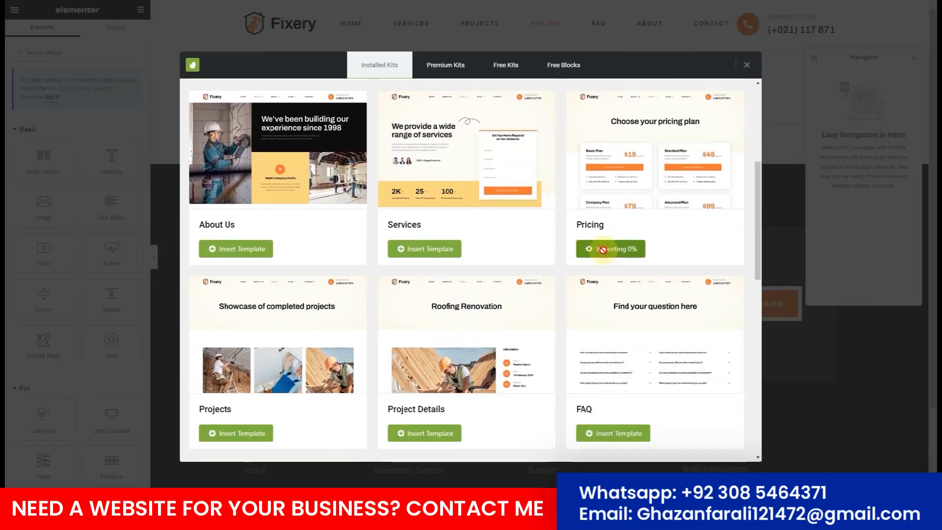
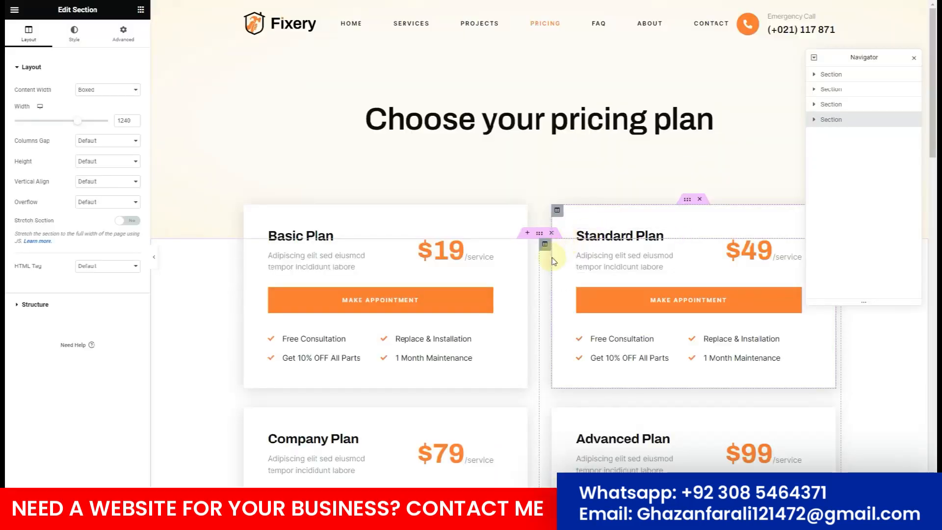
Scroll through the four pricing plans: Basic $19, Standard $49, Company $79 and Advanced $99.
{"action": "scroll", "coordinate": [551, 261], "scroll_direction": "down", "scroll_amount": 7}
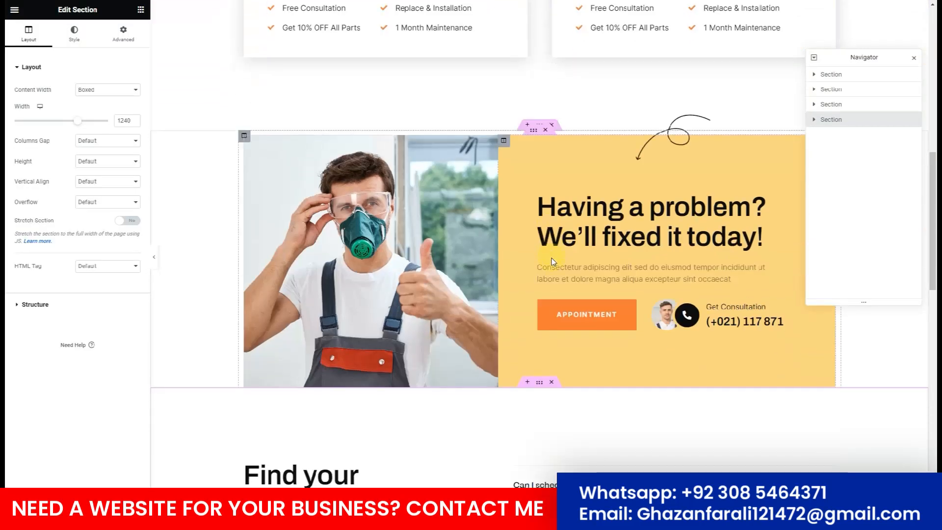
{"action": "scroll", "coordinate": [552, 261], "scroll_direction": "down", "scroll_amount": 8}
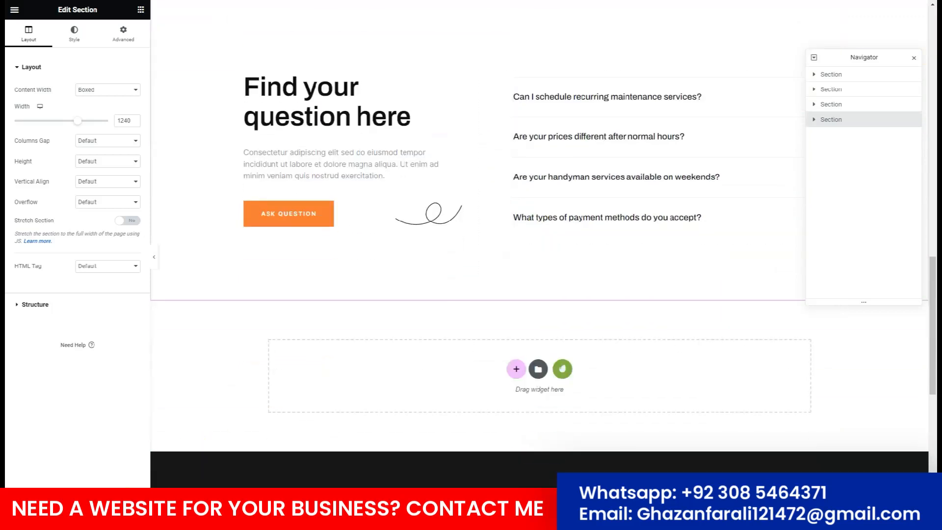
{"action": "scroll", "coordinate": [288, 260], "scroll_direction": "up", "scroll_amount": 15}
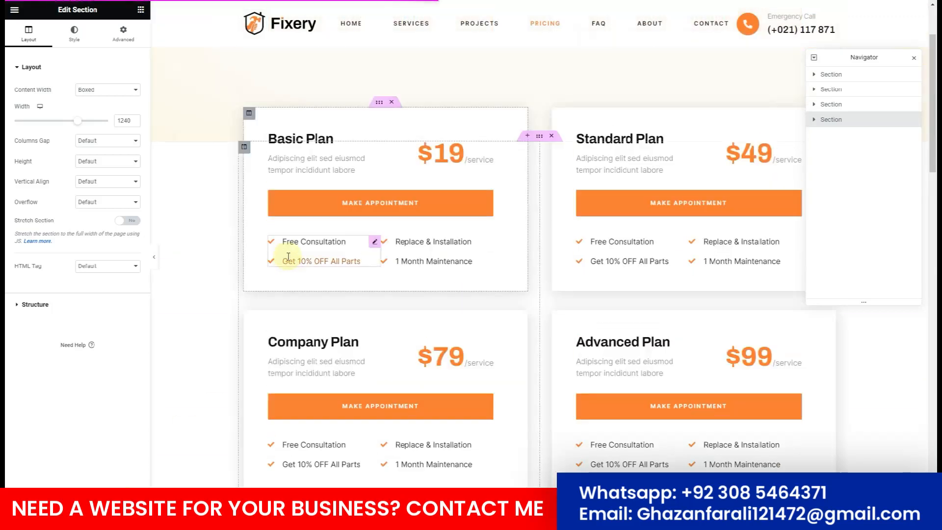
Inspect the Basic Plan's feature items and heading, then exit through Elementor's main menu.
{"action": "left_click", "coordinate": [370, 244]}
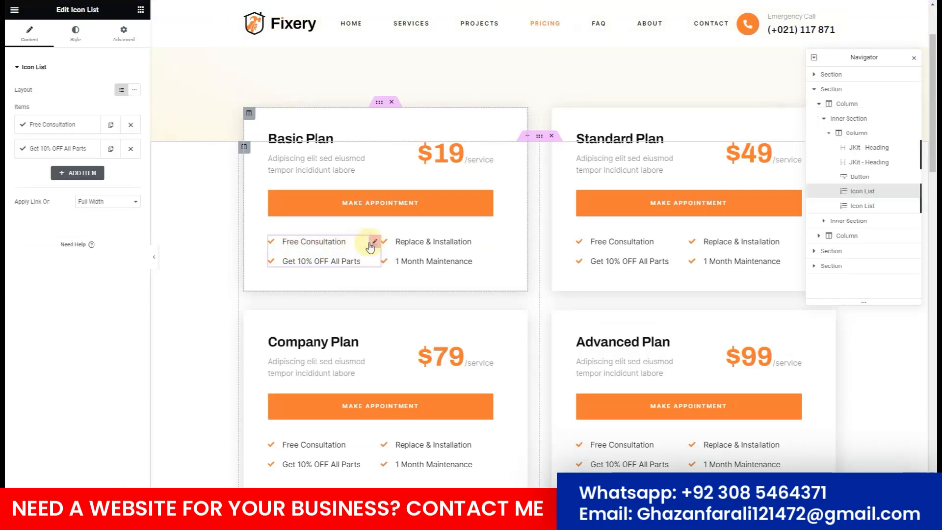
{"action": "left_click", "coordinate": [27, 126]}
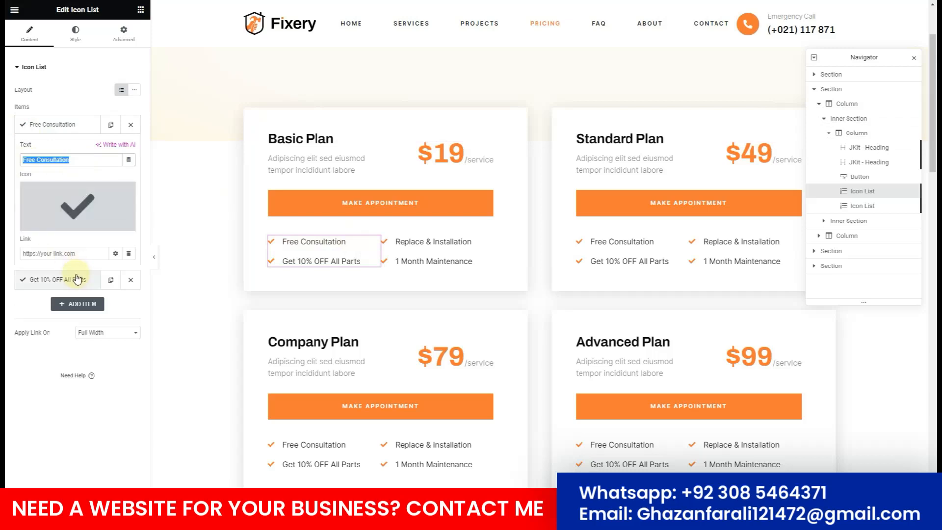
{"action": "left_click", "coordinate": [77, 280]}
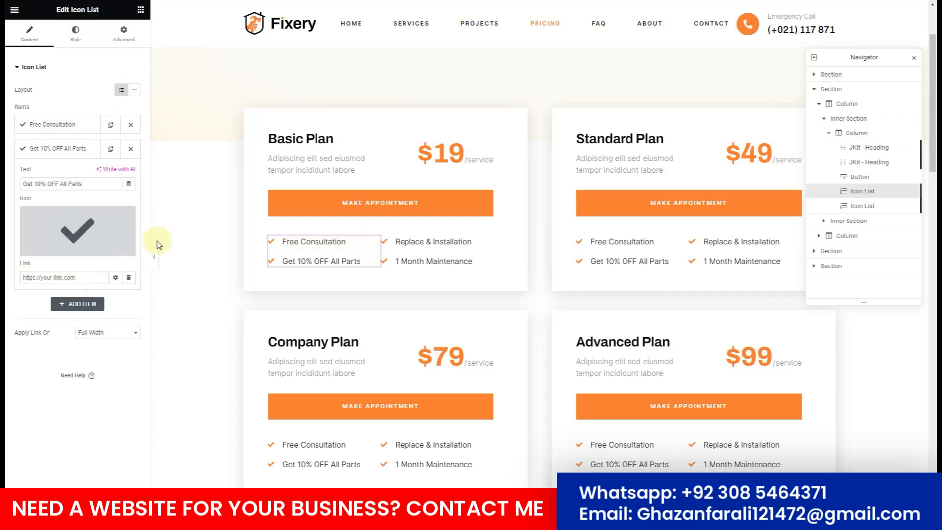
{"action": "left_click", "coordinate": [282, 166]}
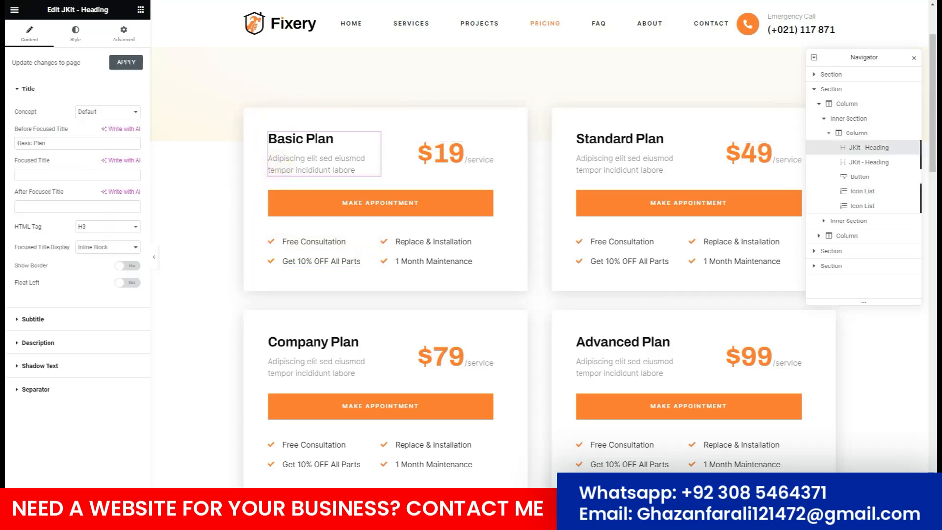
{"action": "left_click", "coordinate": [22, 8]}
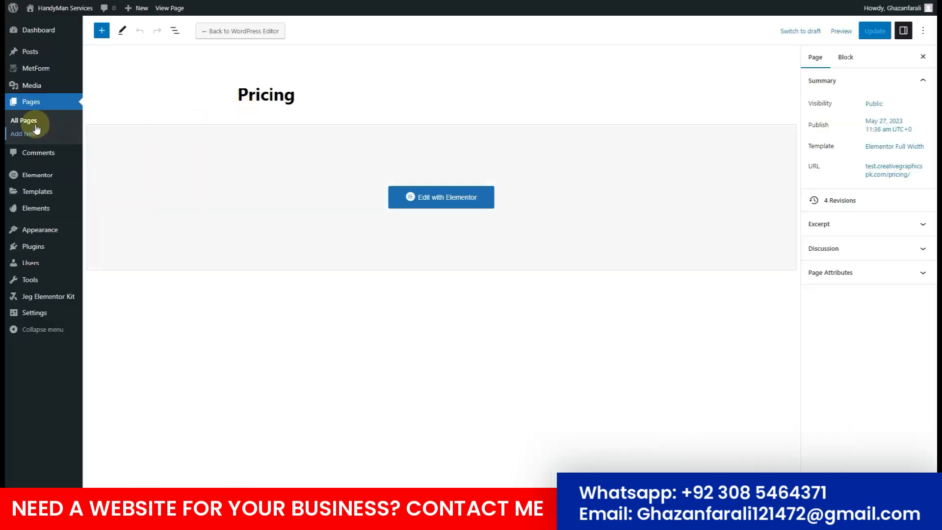
From All Pages, open the FAQ page with Elementor.
{"action": "left_click", "coordinate": [25, 120]}
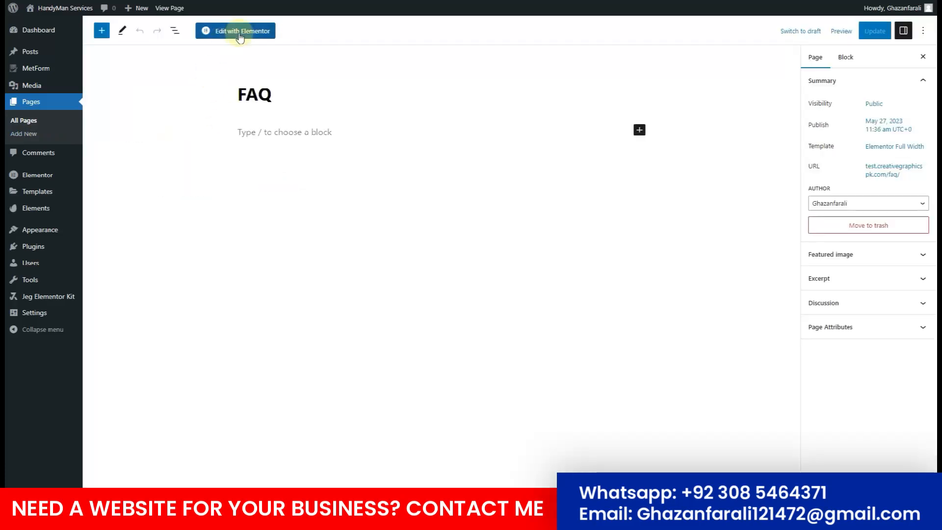
{"action": "left_click", "coordinate": [238, 30]}
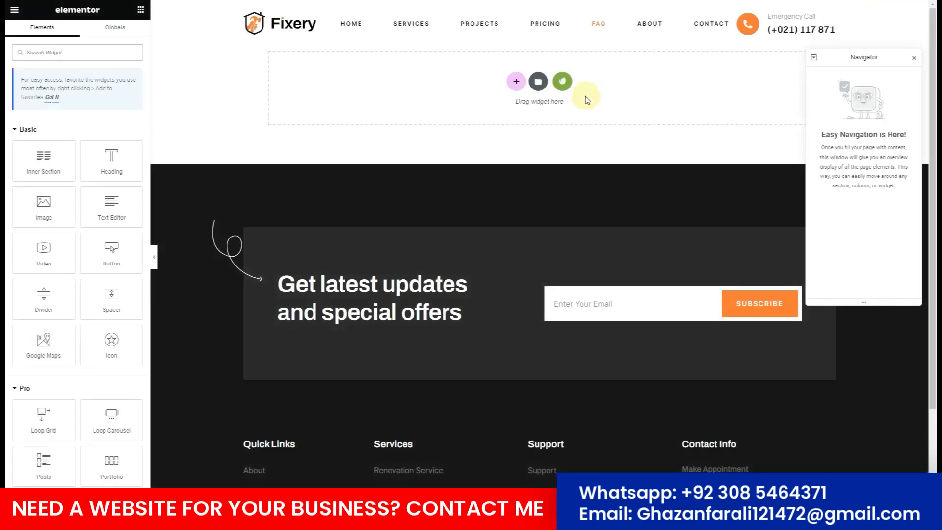
Insert the Fixery kit's FAQ template: a 'Find your question here' header over two question columns.
{"action": "left_click", "coordinate": [562, 81]}
{"action": "left_click", "coordinate": [296, 209]}
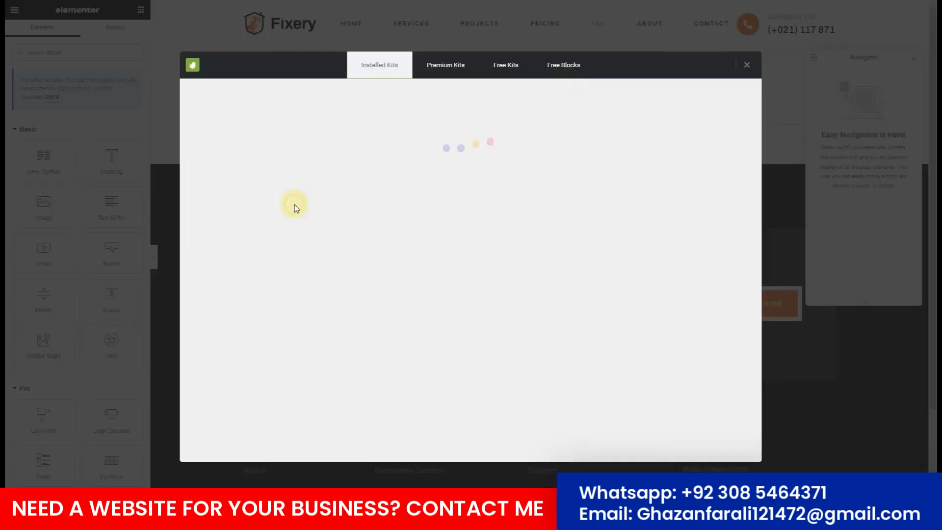
{"action": "scroll", "coordinate": [463, 222], "scroll_direction": "down", "scroll_amount": 4}
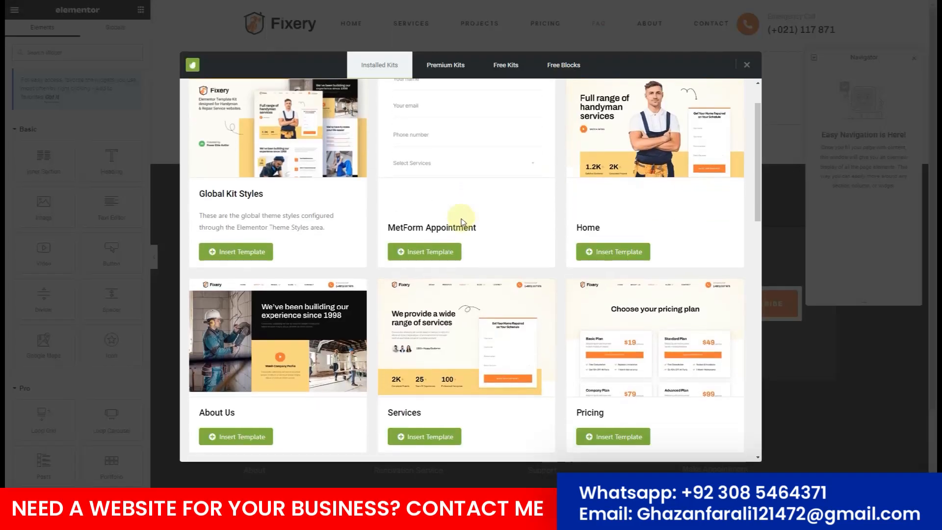
{"action": "scroll", "coordinate": [462, 223], "scroll_direction": "down", "scroll_amount": 2}
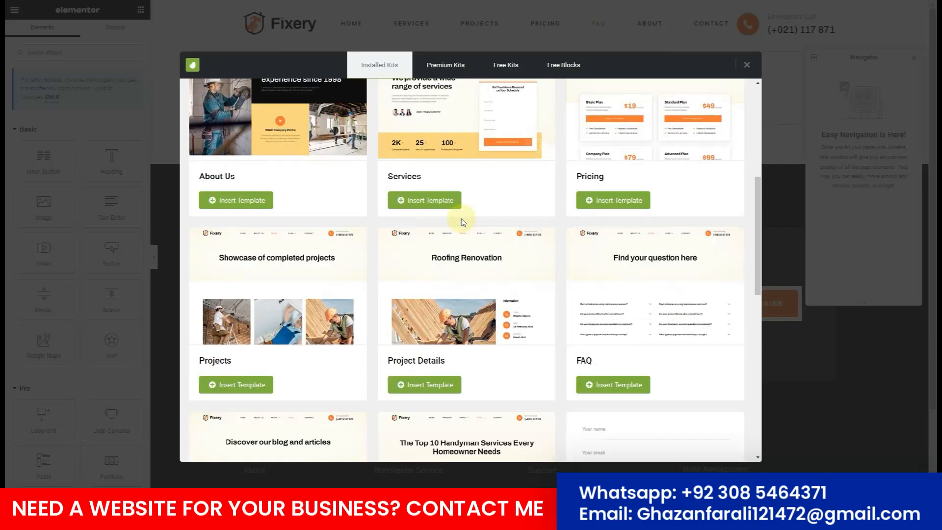
{"action": "scroll", "coordinate": [463, 222], "scroll_direction": "down", "scroll_amount": 1}
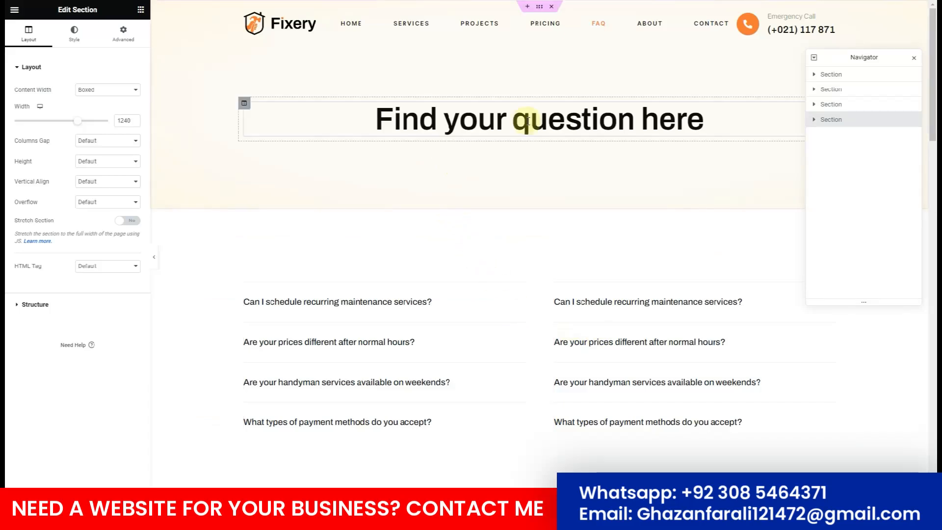
{"action": "scroll", "coordinate": [527, 121], "scroll_direction": "down", "scroll_amount": 5}
{"action": "scroll", "coordinate": [530, 183], "scroll_direction": "up", "scroll_amount": 1}
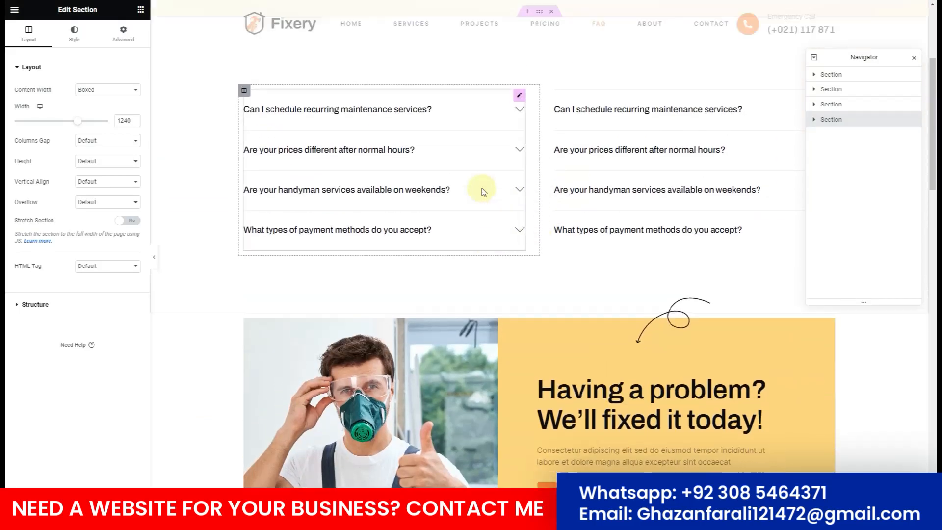
{"action": "scroll", "coordinate": [482, 191], "scroll_direction": "up", "scroll_amount": 1}
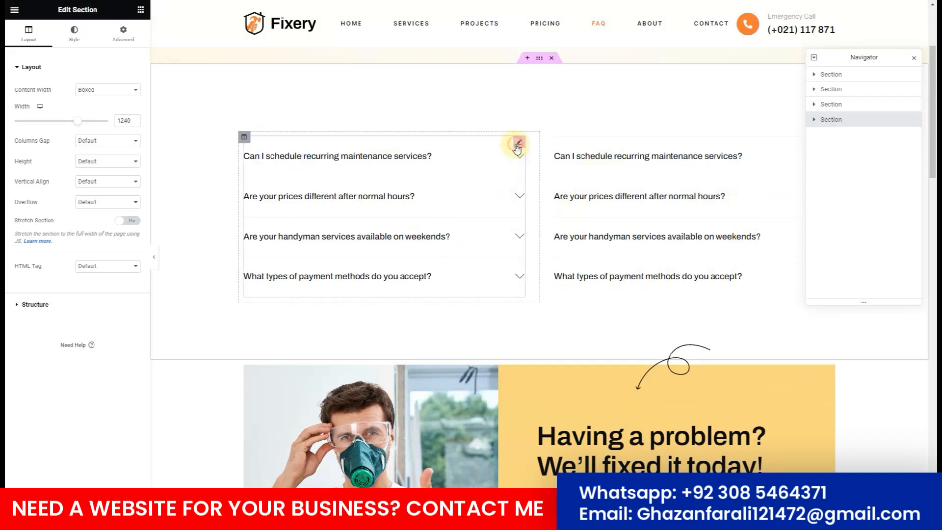
Open the FAQ accordion and select the first question's placeholder answer text.
{"action": "left_click", "coordinate": [517, 143]}
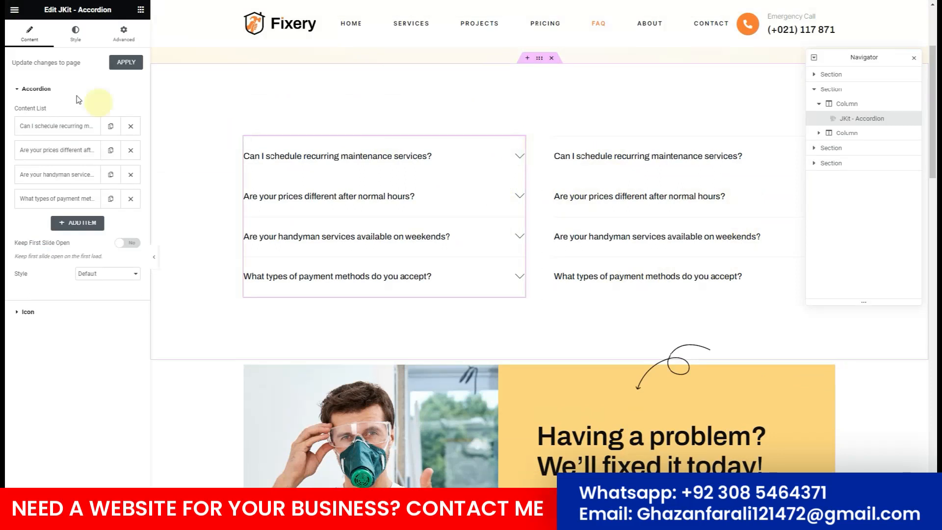
{"action": "left_click", "coordinate": [32, 127]}
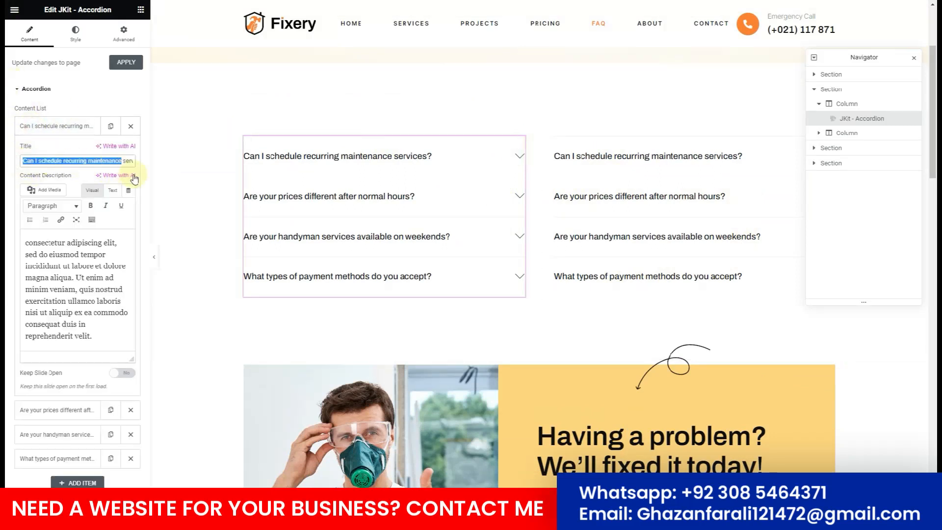
{"action": "left_click_drag", "start_coordinate": [33, 242], "coordinate": [84, 346]}
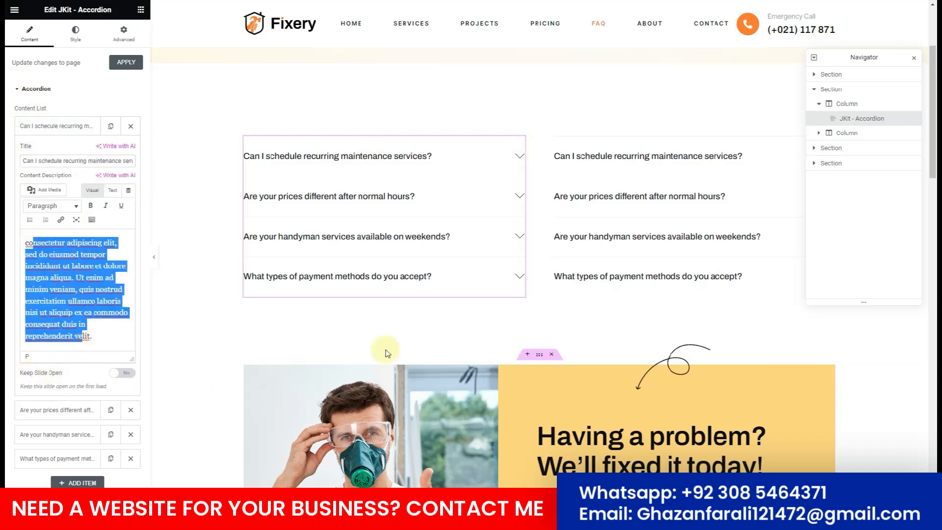
Delete the 'Read our latest blog & articles' section from the FAQ page.
{"action": "scroll", "coordinate": [630, 189], "scroll_direction": "down", "scroll_amount": 4}
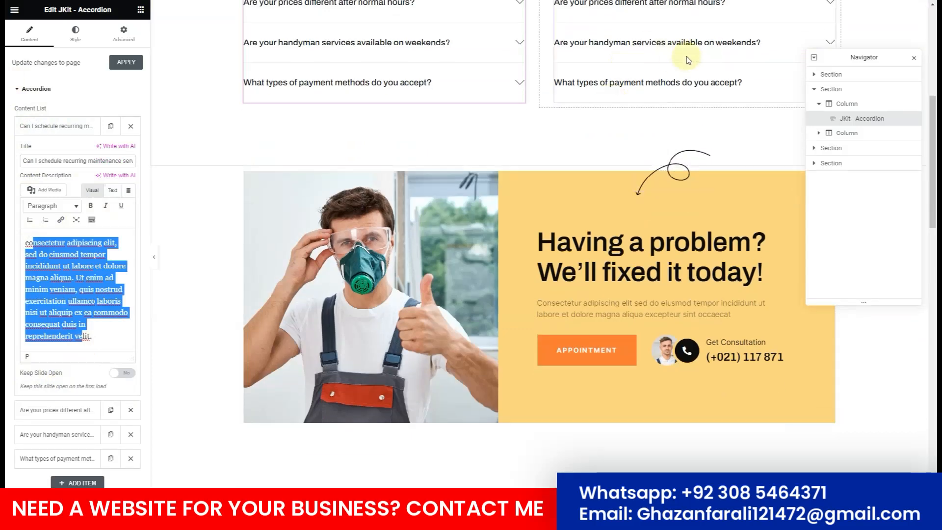
{"action": "scroll", "coordinate": [658, 176], "scroll_direction": "down", "scroll_amount": 8}
{"action": "scroll", "coordinate": [408, 154], "scroll_direction": "up", "scroll_amount": 3}
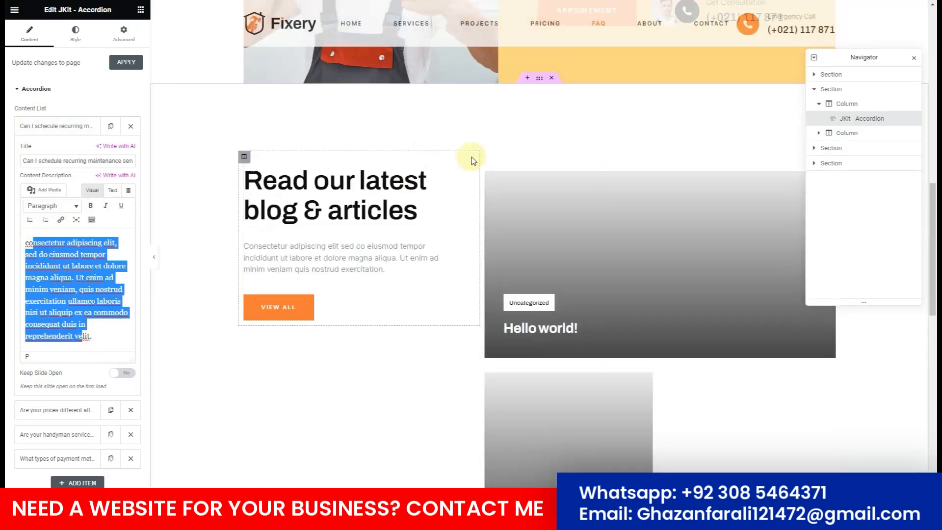
{"action": "left_click", "coordinate": [551, 81]}
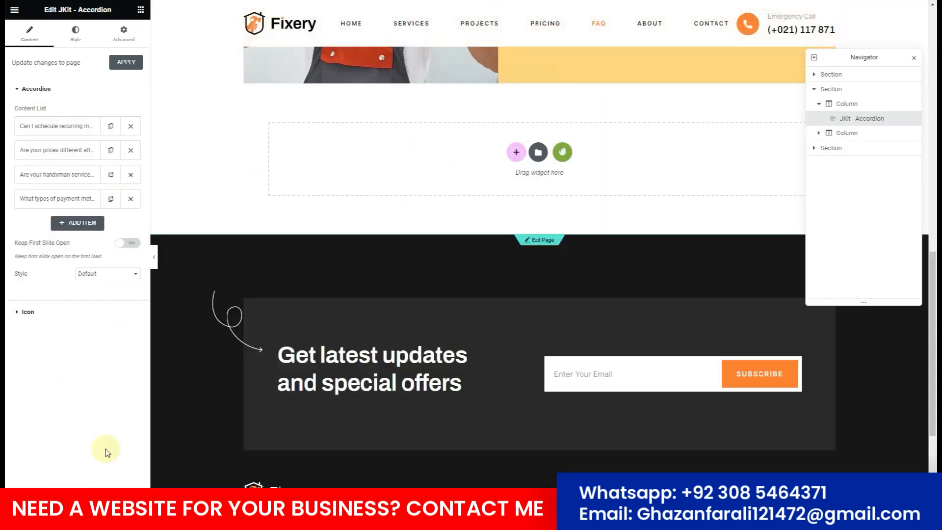
{"action": "scroll", "coordinate": [414, 245], "scroll_direction": "up", "scroll_amount": 11}
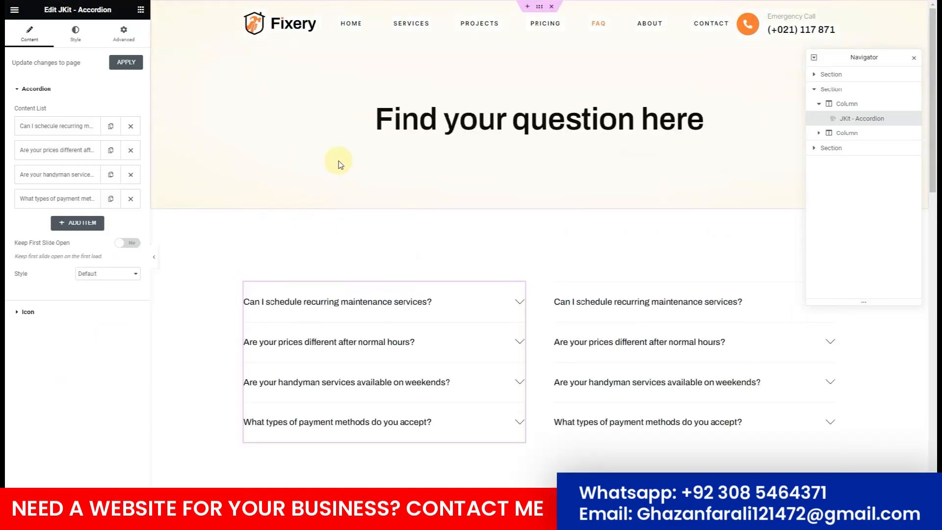
Exit the FAQ editor and open the About page with Elementor from All Pages.
{"action": "left_click", "coordinate": [14, 11]}
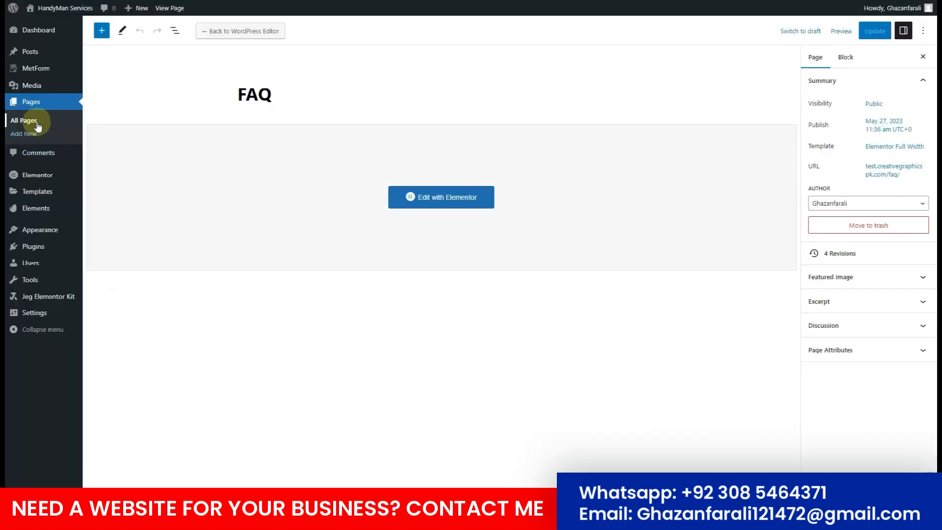
{"action": "left_click", "coordinate": [38, 127]}
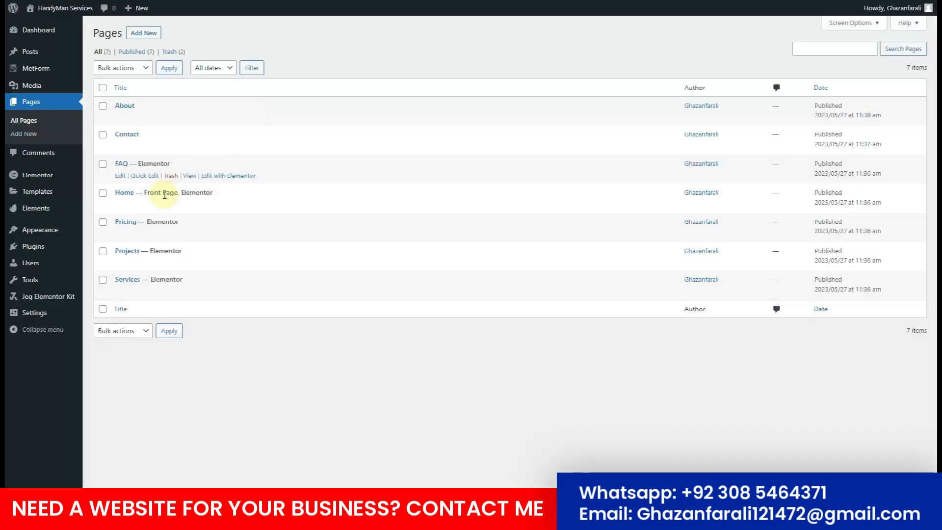
{"action": "left_click", "coordinate": [121, 118]}
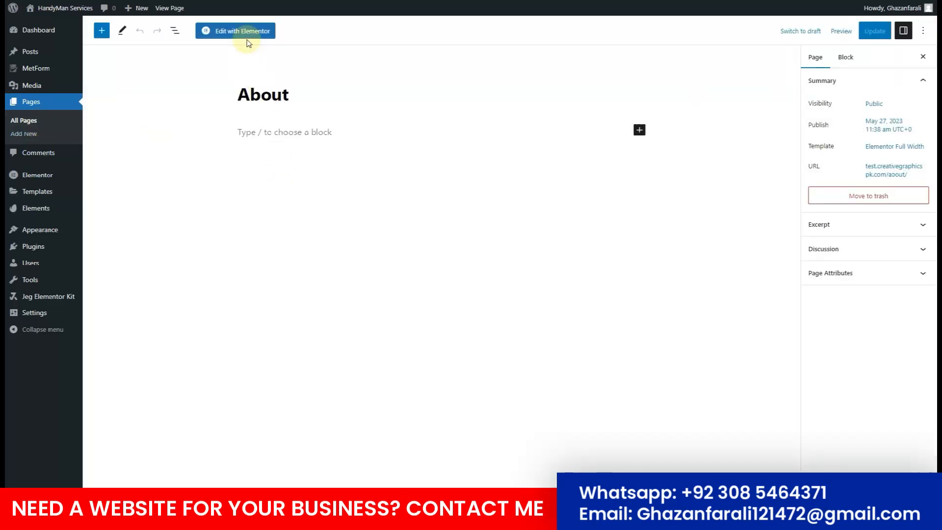
{"action": "left_click", "coordinate": [246, 33]}
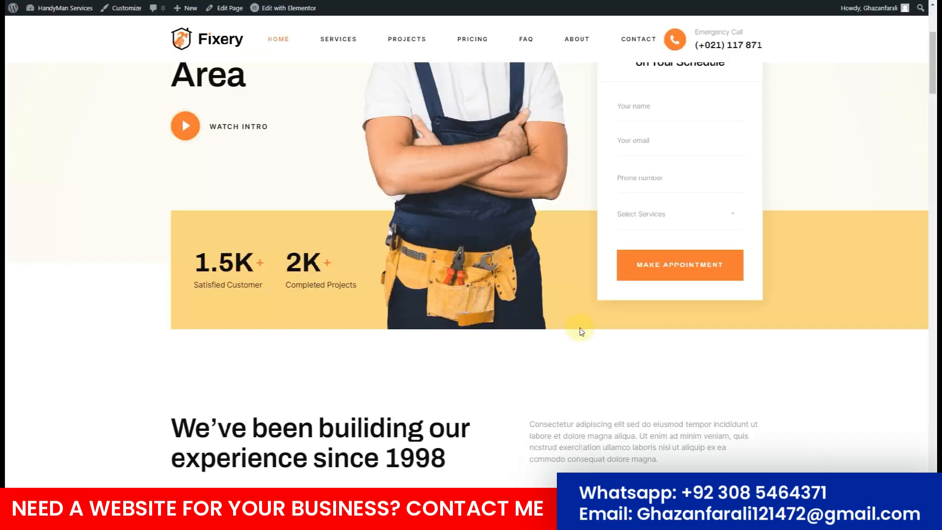
Scroll the live Fixery home page from the hero down to the newsletter footer.
{"action": "scroll", "coordinate": [581, 332], "scroll_direction": "up", "scroll_amount": 4}
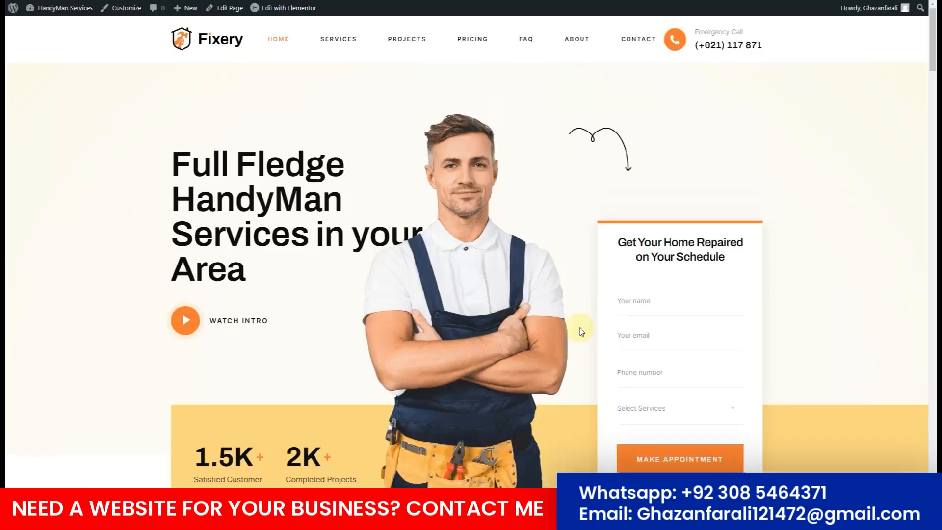
{"action": "scroll", "coordinate": [581, 332], "scroll_direction": "down", "scroll_amount": 20}
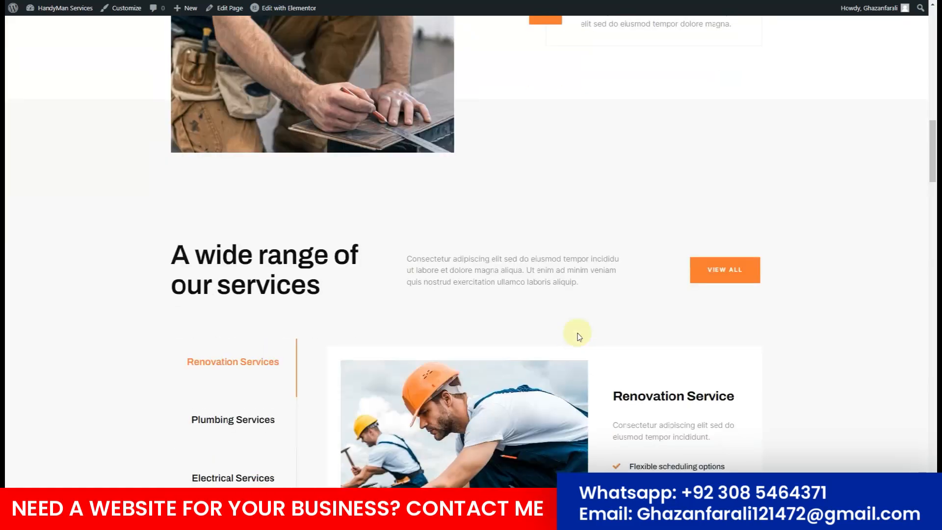
{"action": "scroll", "coordinate": [574, 337], "scroll_direction": "down", "scroll_amount": 18}
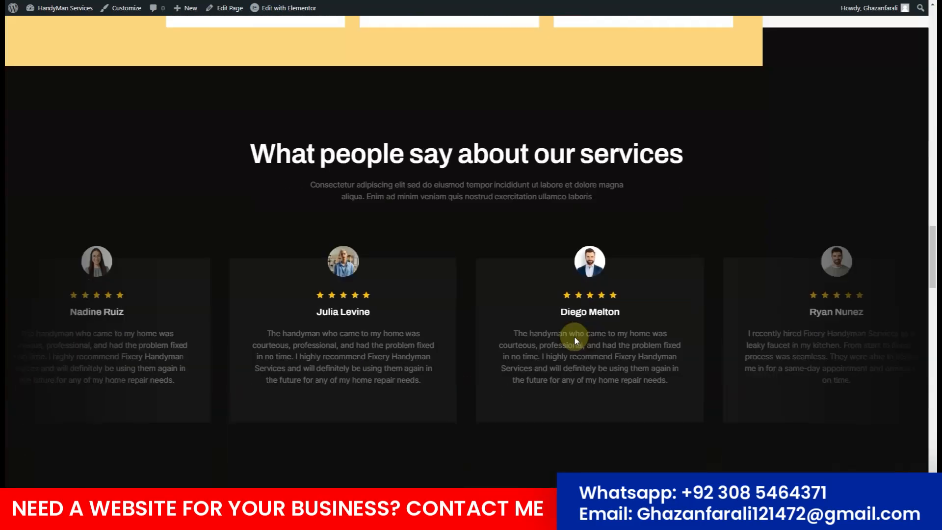
{"action": "scroll", "coordinate": [575, 337], "scroll_direction": "down", "scroll_amount": 2}
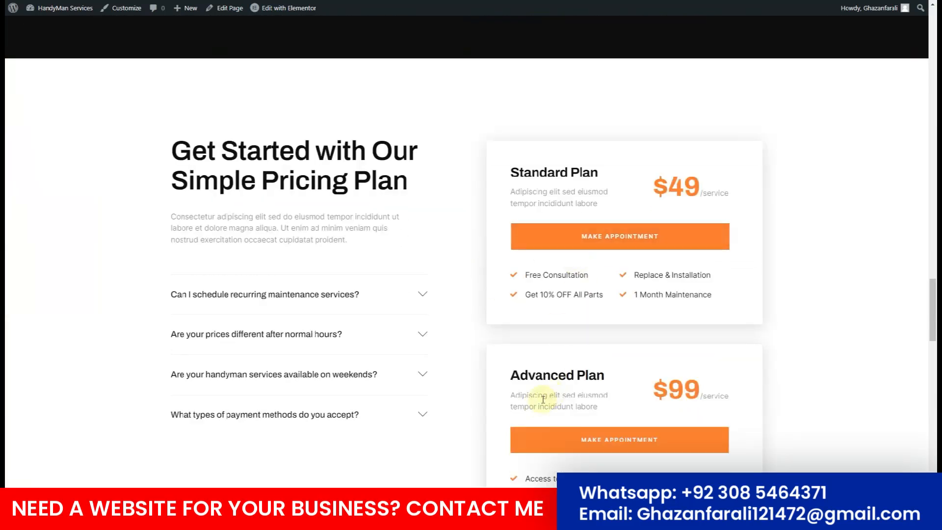
{"action": "scroll", "coordinate": [389, 326], "scroll_direction": "down", "scroll_amount": 3}
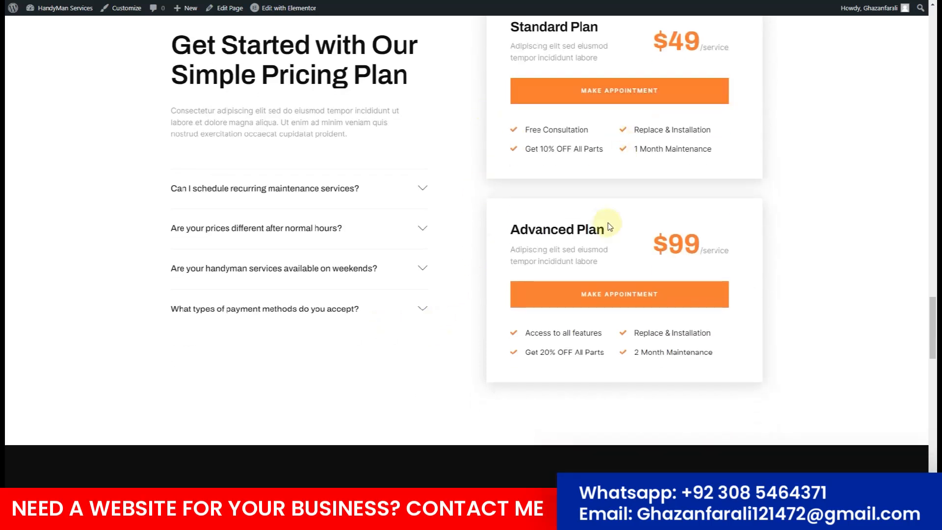
{"action": "scroll", "coordinate": [606, 223], "scroll_direction": "down", "scroll_amount": 3}
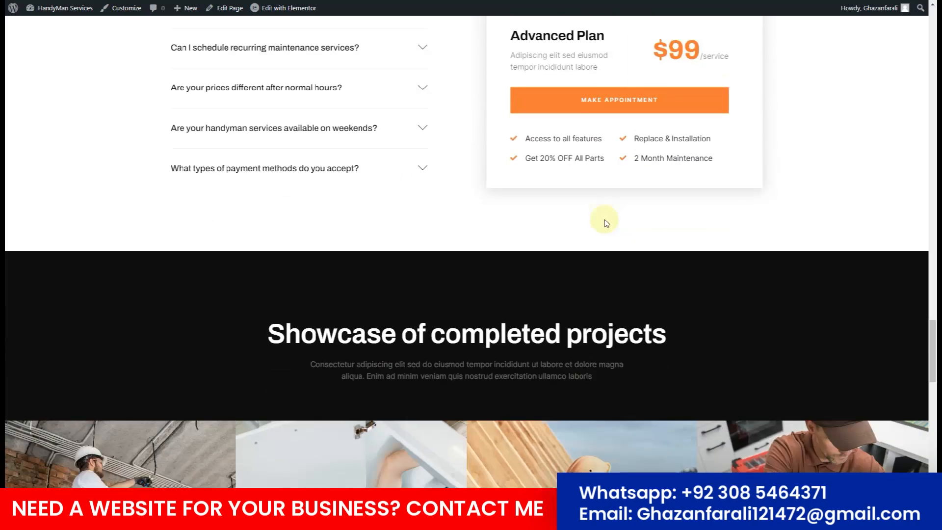
{"action": "scroll", "coordinate": [606, 223], "scroll_direction": "up", "scroll_amount": 6}
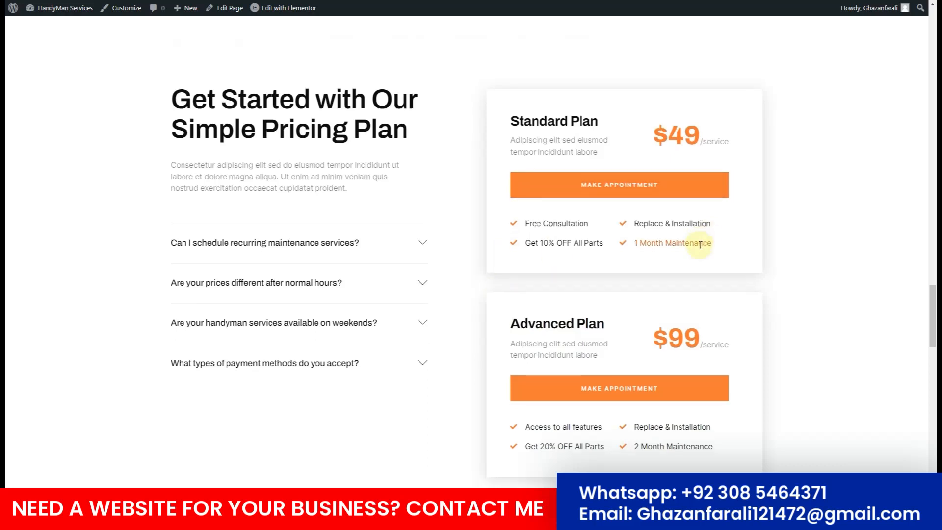
{"action": "scroll", "coordinate": [699, 246], "scroll_direction": "down", "scroll_amount": 7}
{"action": "scroll", "coordinate": [700, 245], "scroll_direction": "down", "scroll_amount": 9}
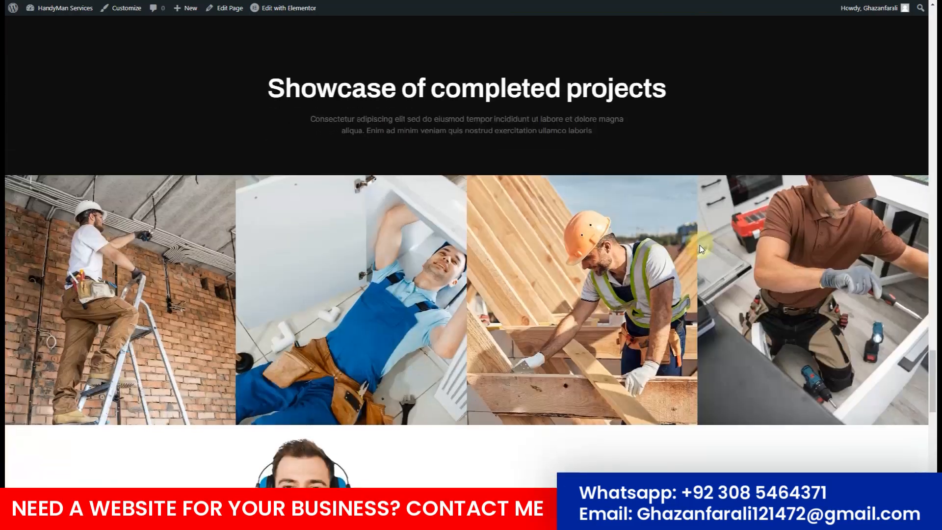
{"action": "scroll", "coordinate": [699, 245], "scroll_direction": "down", "scroll_amount": 9}
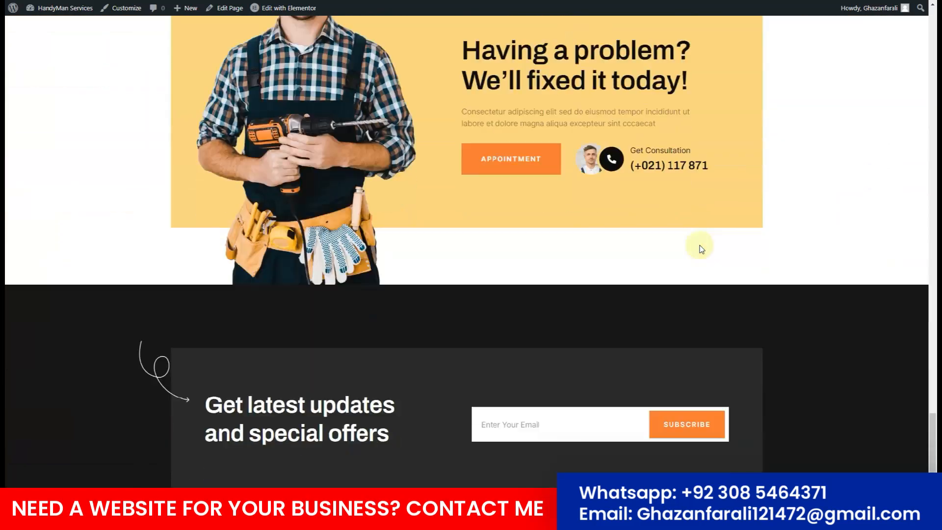
{"action": "scroll", "coordinate": [700, 246], "scroll_direction": "up", "scroll_amount": 5}
{"action": "scroll", "coordinate": [700, 246], "scroll_direction": "down", "scroll_amount": 5}
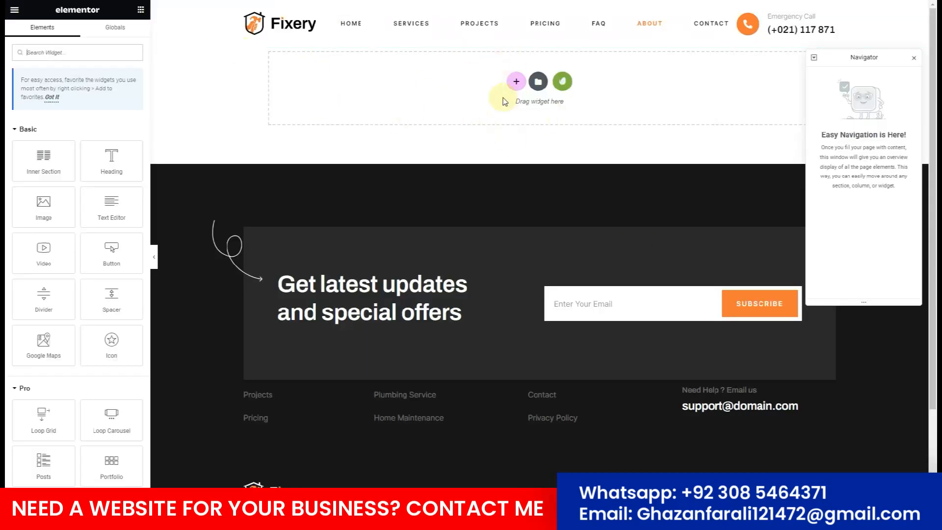
Insert the Fixery About Us template, from the 1998 experience hero to the 'Having a problem?' banner.
{"action": "left_click", "coordinate": [562, 82]}
{"action": "left_click", "coordinate": [276, 211]}
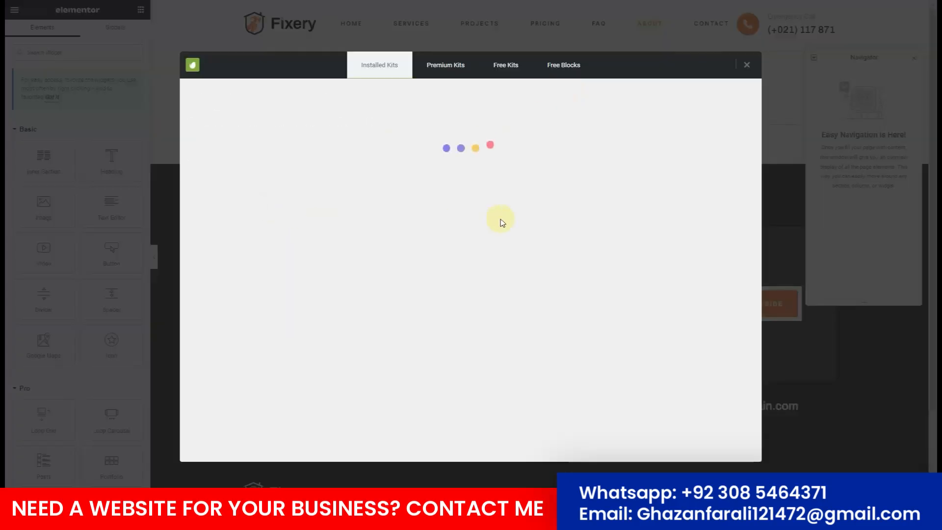
{"action": "scroll", "coordinate": [541, 218], "scroll_direction": "down", "scroll_amount": 5}
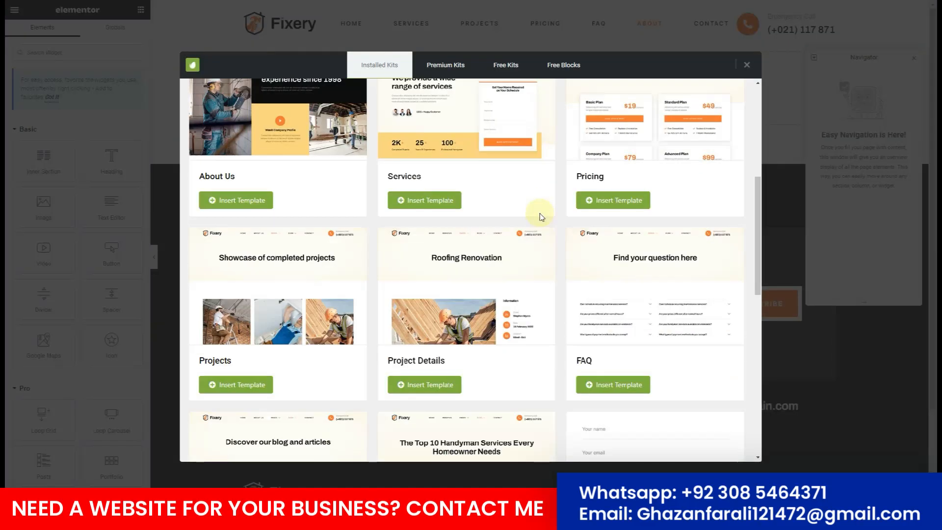
{"action": "scroll", "coordinate": [541, 216], "scroll_direction": "down", "scroll_amount": 8}
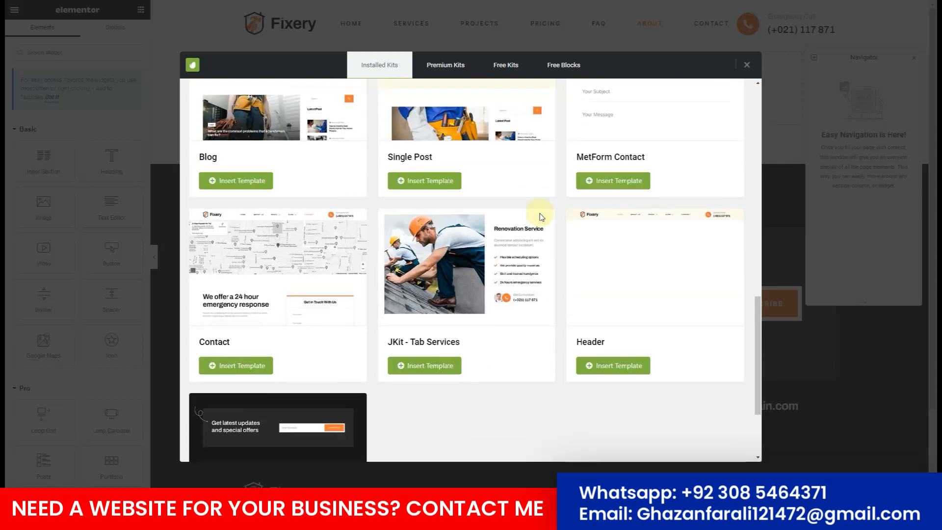
{"action": "scroll", "coordinate": [541, 216], "scroll_direction": "down", "scroll_amount": 2}
{"action": "scroll", "coordinate": [541, 217], "scroll_direction": "up", "scroll_amount": 4}
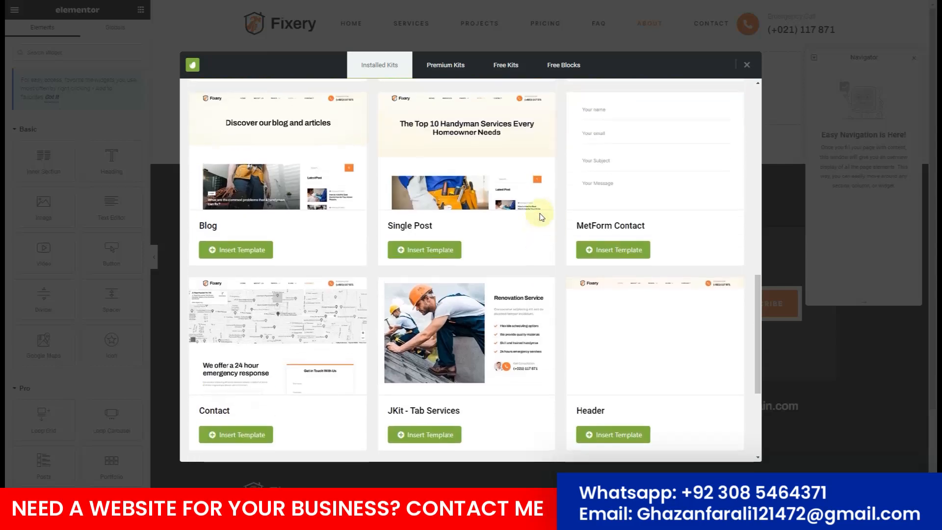
{"action": "scroll", "coordinate": [541, 216], "scroll_direction": "up", "scroll_amount": 6}
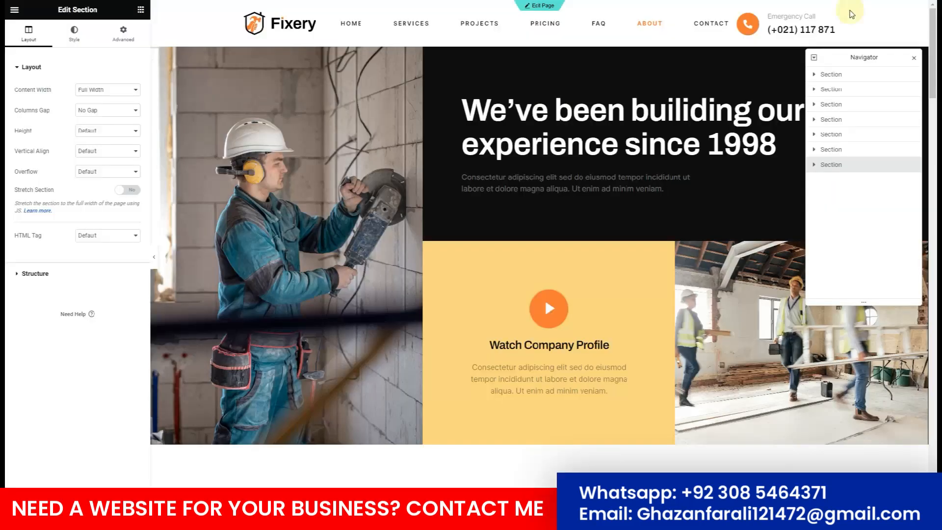
{"action": "scroll", "coordinate": [442, 203], "scroll_direction": "down", "scroll_amount": 15}
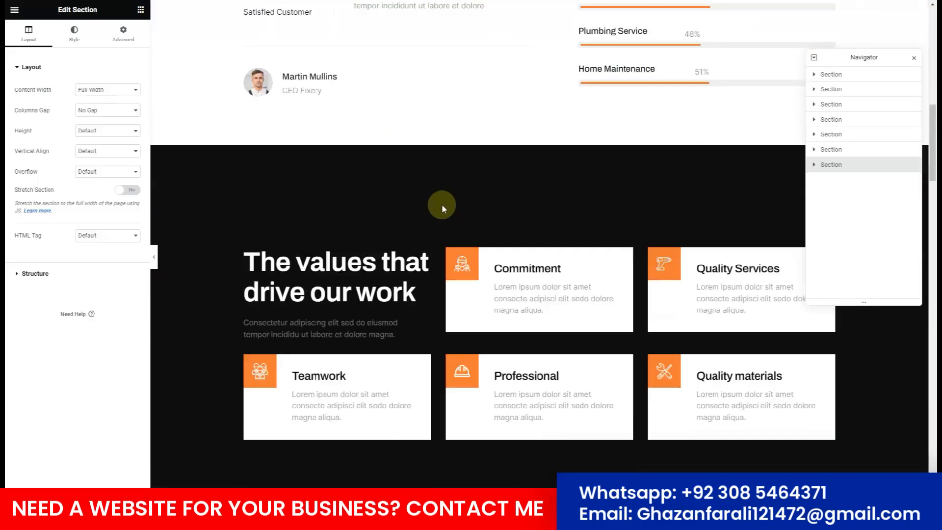
{"action": "scroll", "coordinate": [443, 205], "scroll_direction": "down", "scroll_amount": 20}
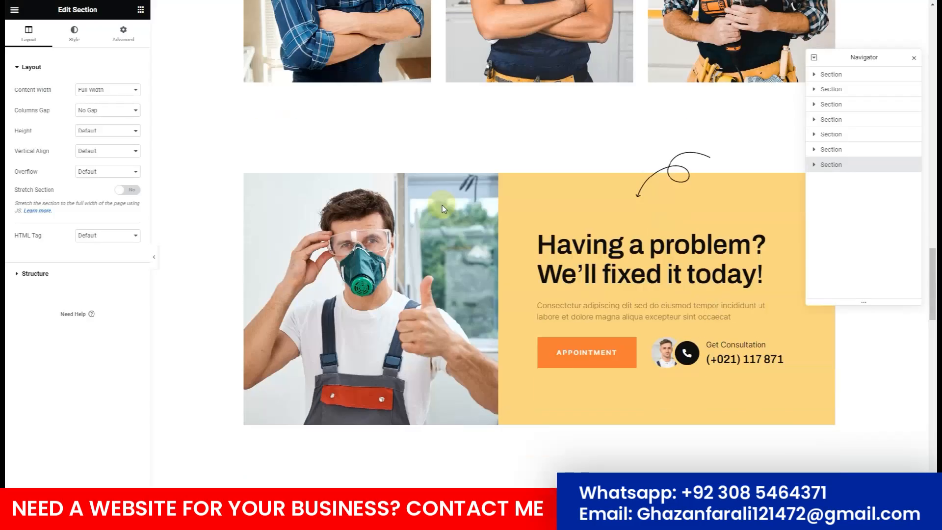
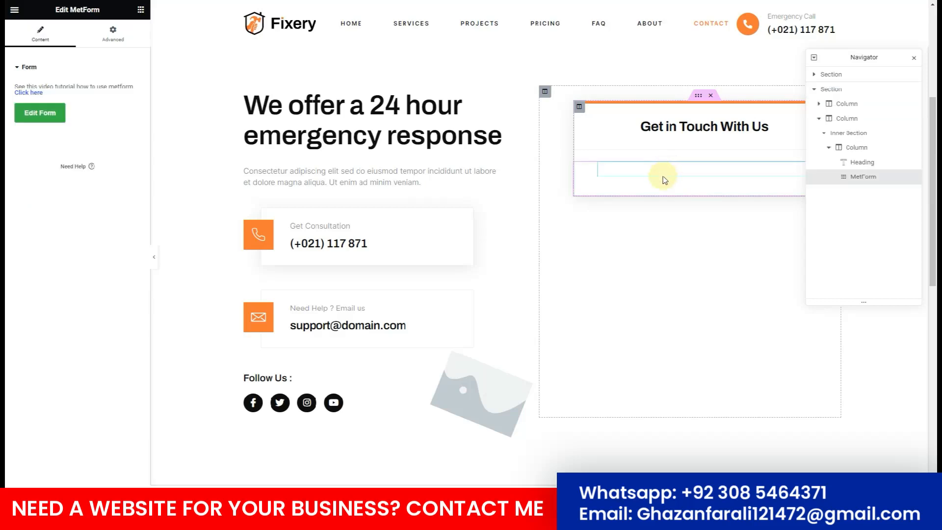
Select the new MetForm widget under 'Get in Touch With Us' to bring up its form chooser.
{"action": "left_click", "coordinate": [36, 123]}
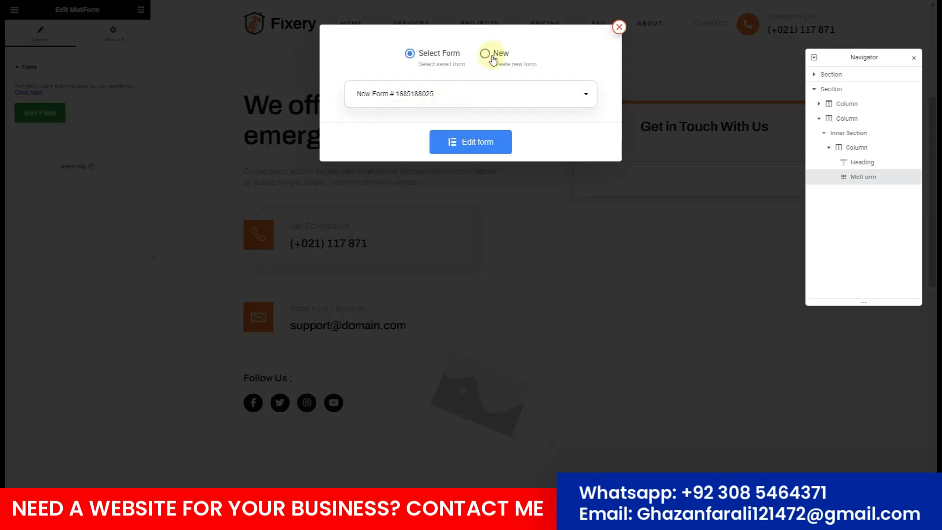
Create a new MetForm form named Contact and open it for editing.
{"action": "left_click", "coordinate": [493, 57]}
{"action": "left_click", "coordinate": [415, 94]}
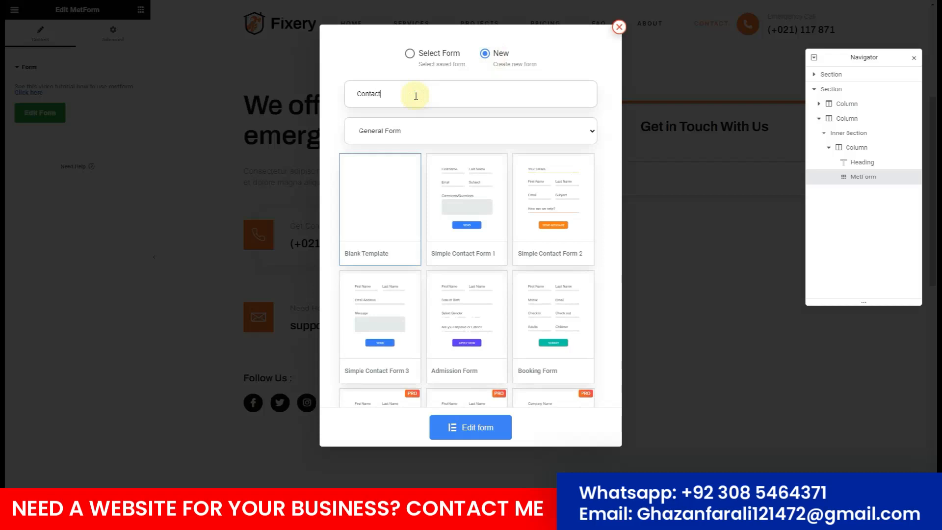
{"action": "left_click", "coordinate": [460, 423]}
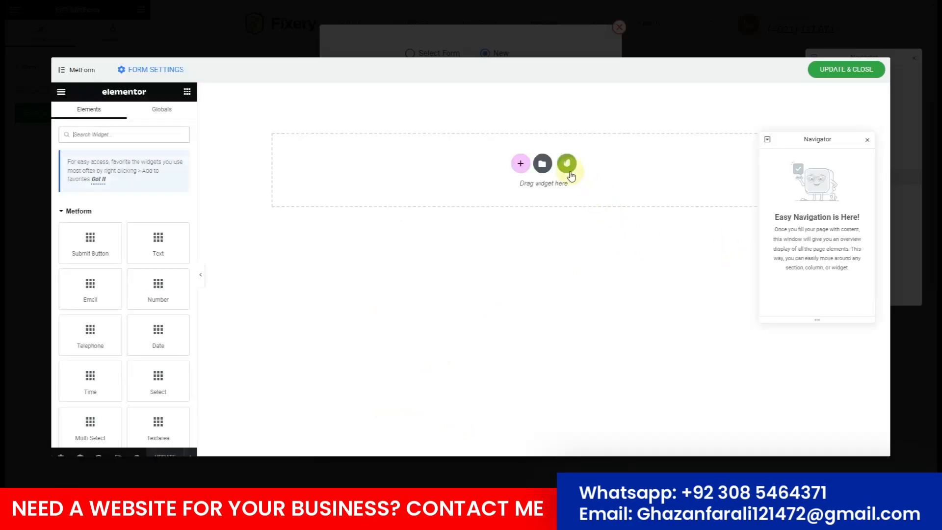
Insert the Fixery kit's MetForm Contact template into the form and save it.
{"action": "left_click", "coordinate": [566, 164]}
{"action": "left_click", "coordinate": [232, 272]}
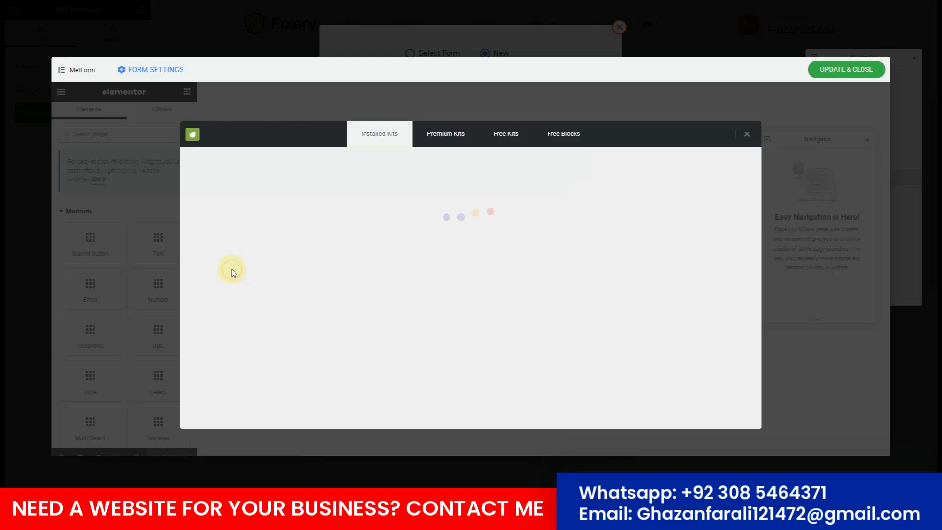
{"action": "scroll", "coordinate": [483, 266], "scroll_direction": "down", "scroll_amount": 12}
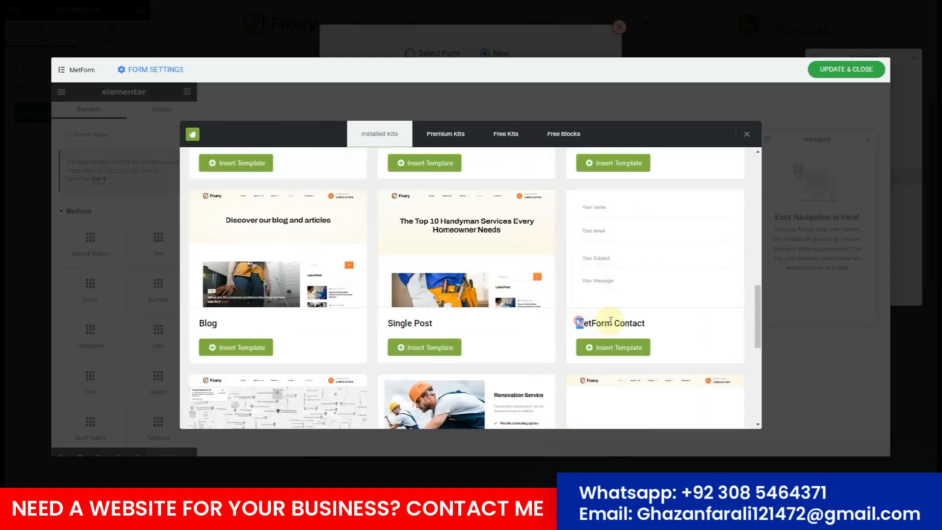
{"action": "left_click_drag", "start_coordinate": [610, 321], "coordinate": [644, 323]}
{"action": "left_click", "coordinate": [625, 348]}
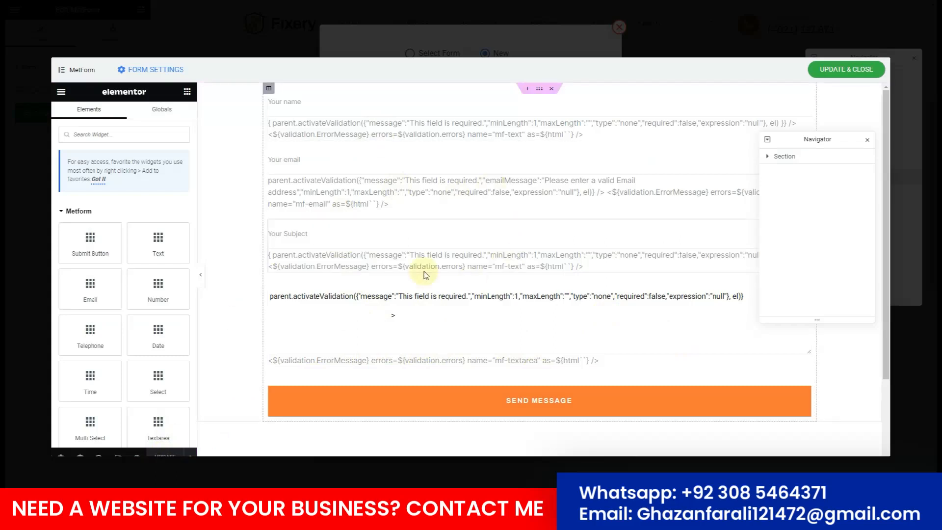
{"action": "left_click", "coordinate": [838, 76]}
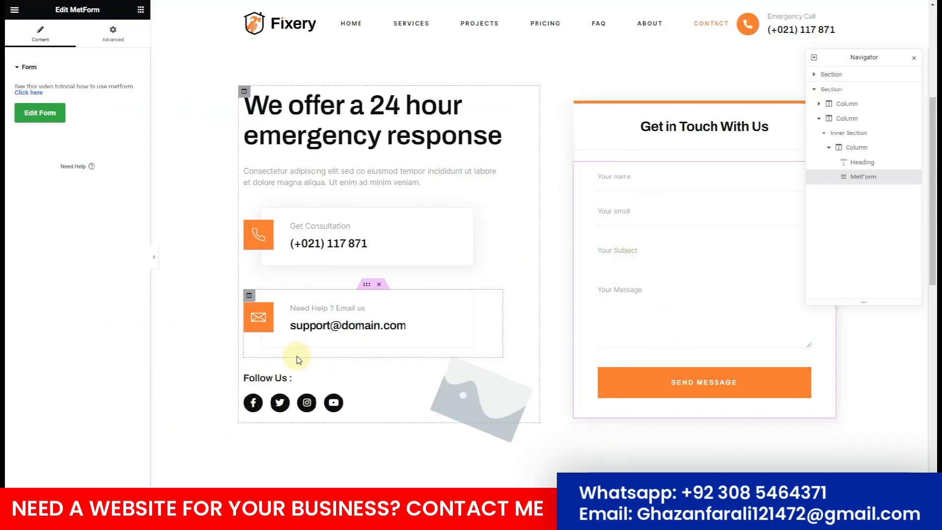
Delete the grey placeholder image beside the Follow Us links.
{"action": "scroll", "coordinate": [493, 280], "scroll_direction": "down", "scroll_amount": 2}
{"action": "right_click", "coordinate": [489, 294]}
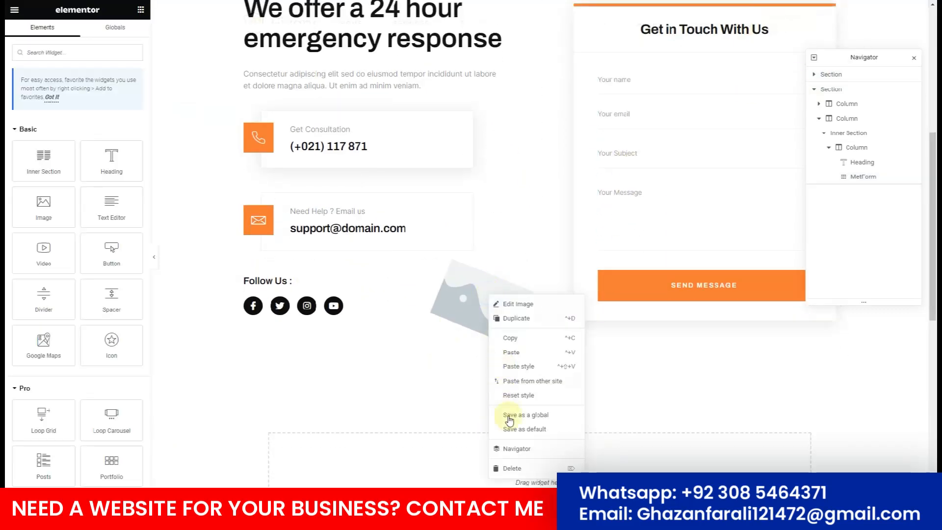
{"action": "left_click", "coordinate": [514, 467]}
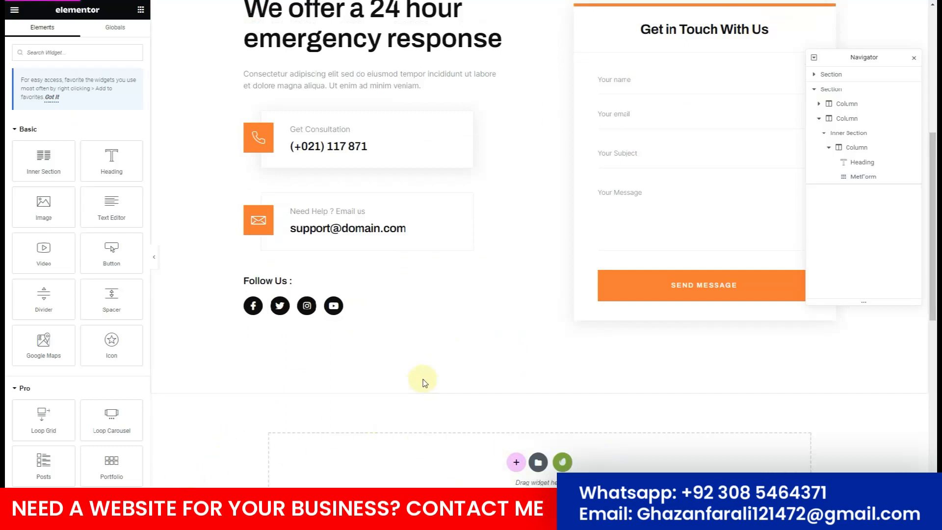
{"action": "scroll", "coordinate": [424, 383], "scroll_direction": "up", "scroll_amount": 5}
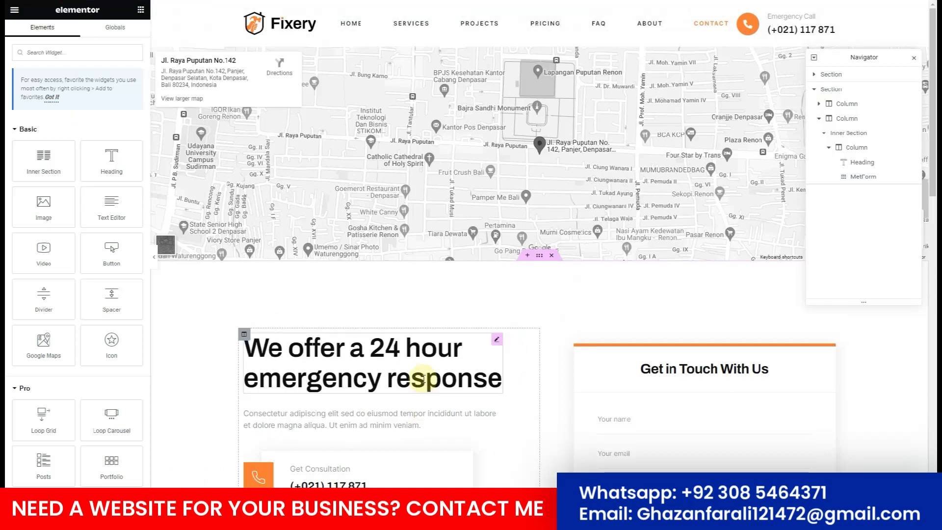
{"action": "scroll", "coordinate": [424, 379], "scroll_direction": "down", "scroll_amount": 5}
{"action": "scroll", "coordinate": [425, 382], "scroll_direction": "up", "scroll_amount": 2}
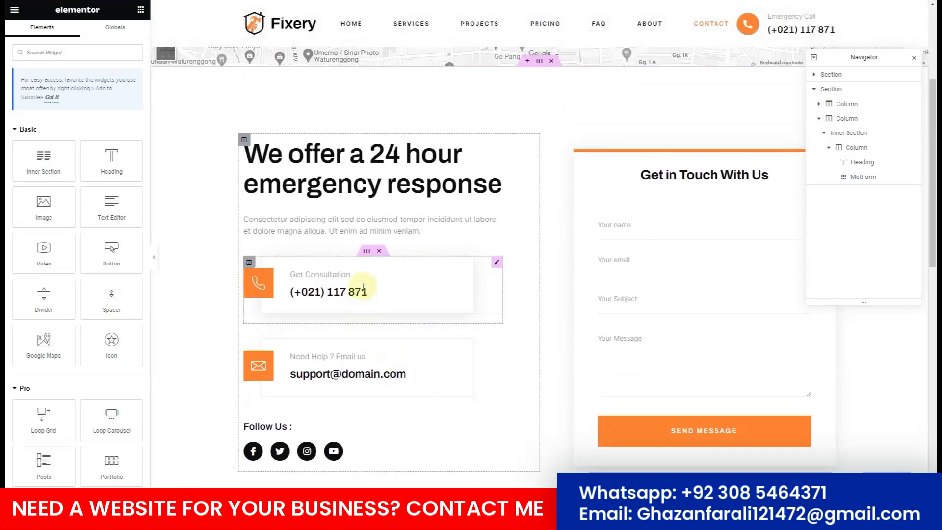
Review the Get Consultation box's title and phone number description.
{"action": "left_click", "coordinate": [363, 286]}
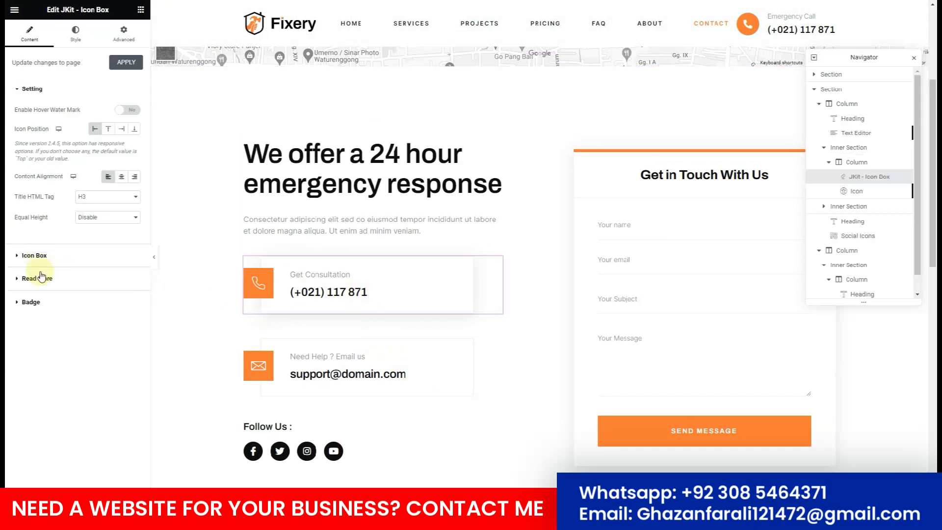
{"action": "left_click", "coordinate": [39, 278]}
{"action": "left_click", "coordinate": [58, 110]}
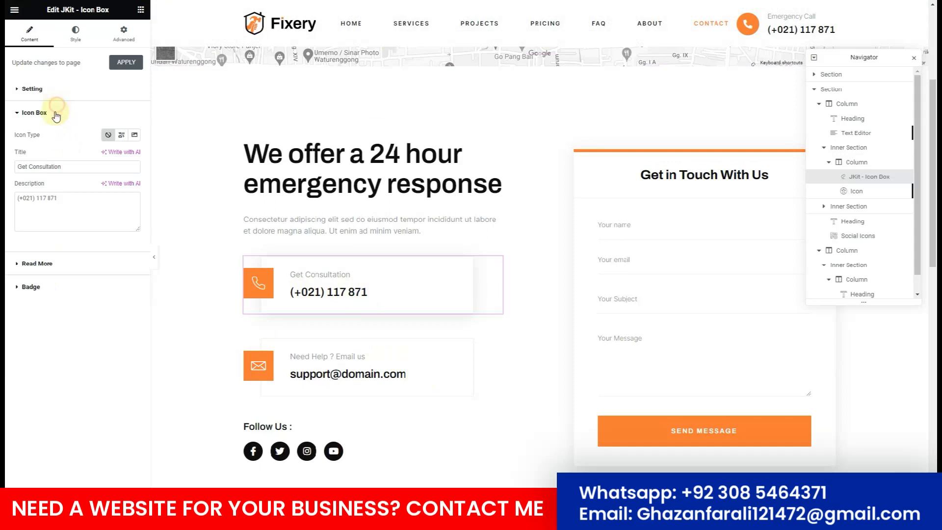
{"action": "left_click_drag", "start_coordinate": [70, 168], "coordinate": [6, 160]}
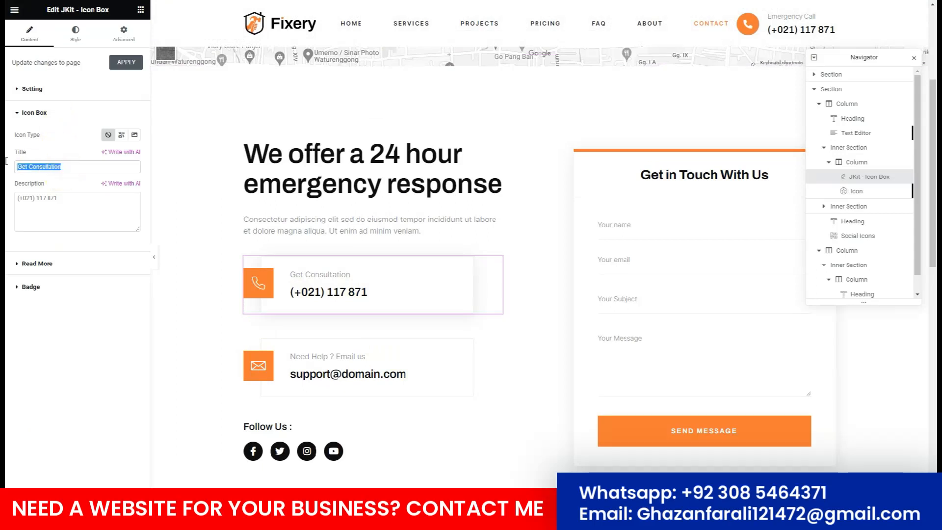
{"action": "left_click_drag", "start_coordinate": [68, 201], "coordinate": [15, 201]}
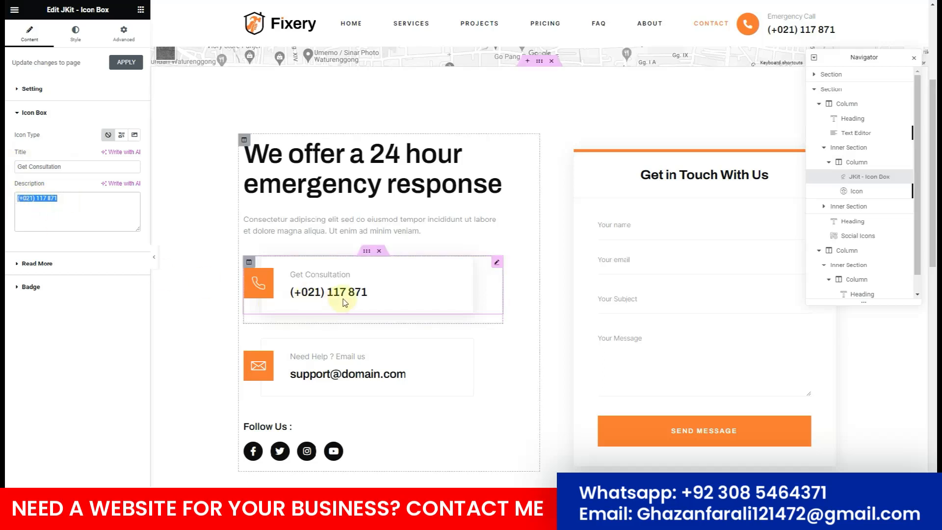
{"action": "left_click", "coordinate": [385, 361]}
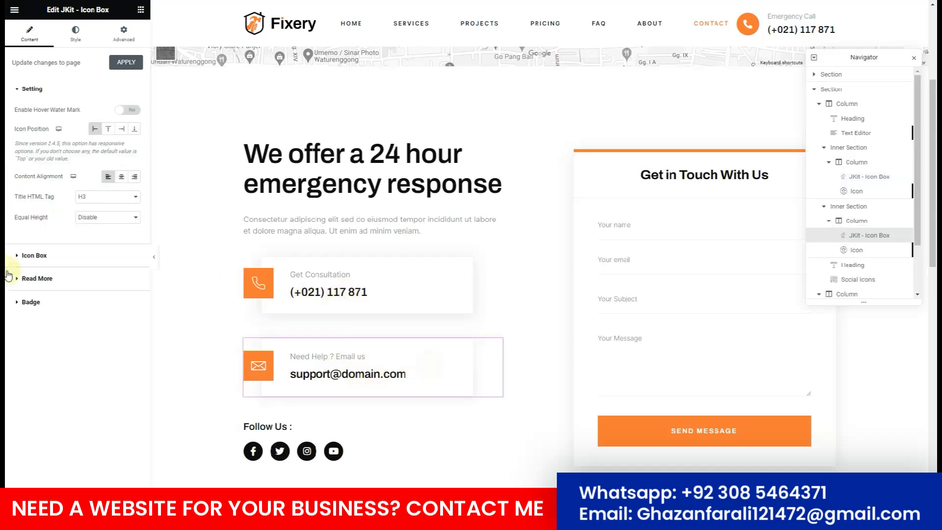
{"action": "left_click", "coordinate": [45, 257]}
{"action": "left_click_drag", "start_coordinate": [84, 198], "coordinate": [7, 198]}
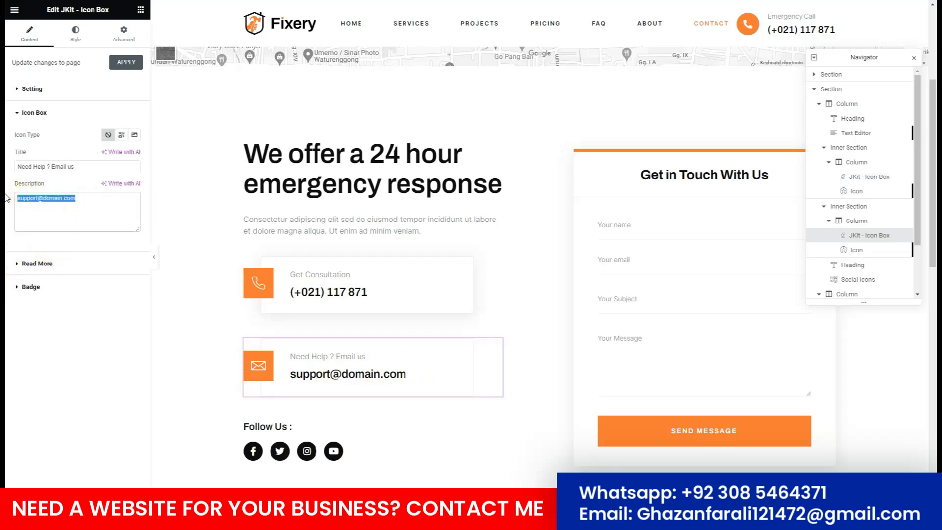
{"action": "scroll", "coordinate": [352, 351], "scroll_direction": "down", "scroll_amount": 5}
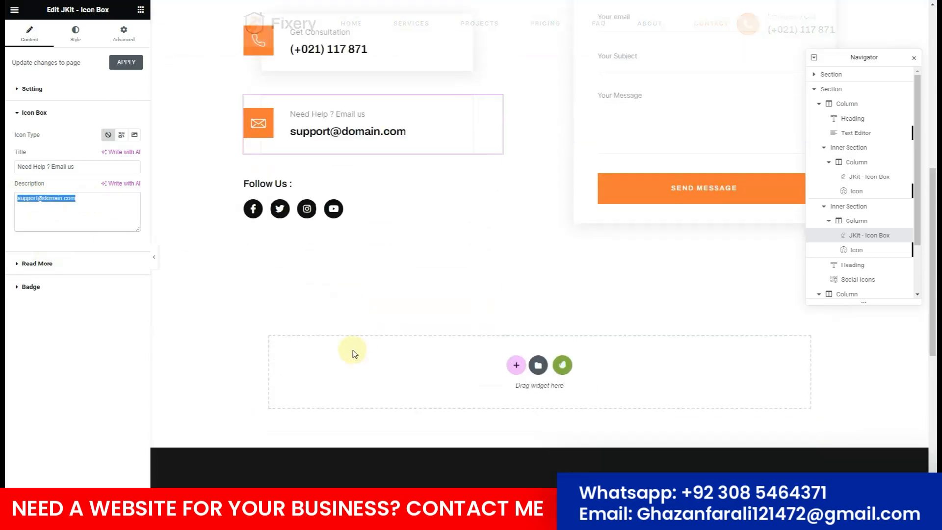
{"action": "scroll", "coordinate": [373, 324], "scroll_direction": "up", "scroll_amount": 7}
{"action": "scroll", "coordinate": [384, 318], "scroll_direction": "up", "scroll_amount": 2}
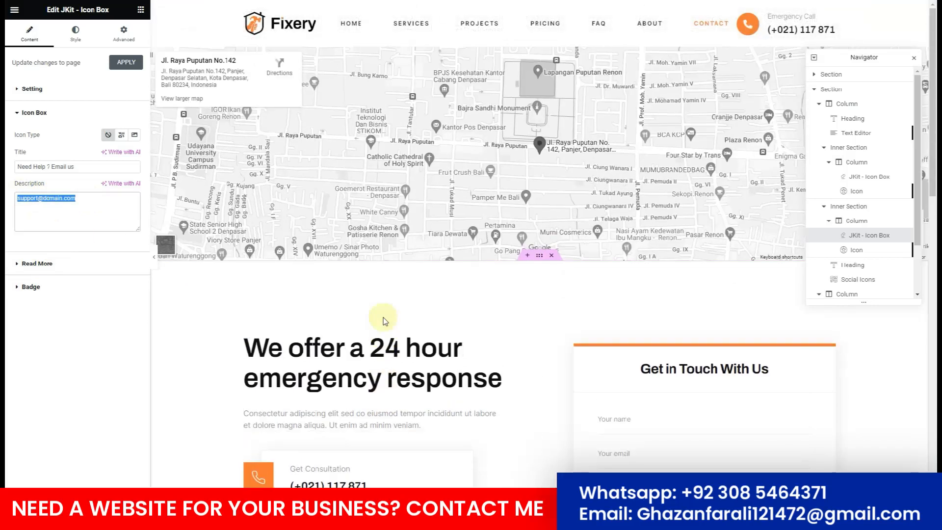
{"action": "scroll", "coordinate": [384, 322], "scroll_direction": "down", "scroll_amount": 4}
{"action": "scroll", "coordinate": [384, 321], "scroll_direction": "up", "scroll_amount": 4}
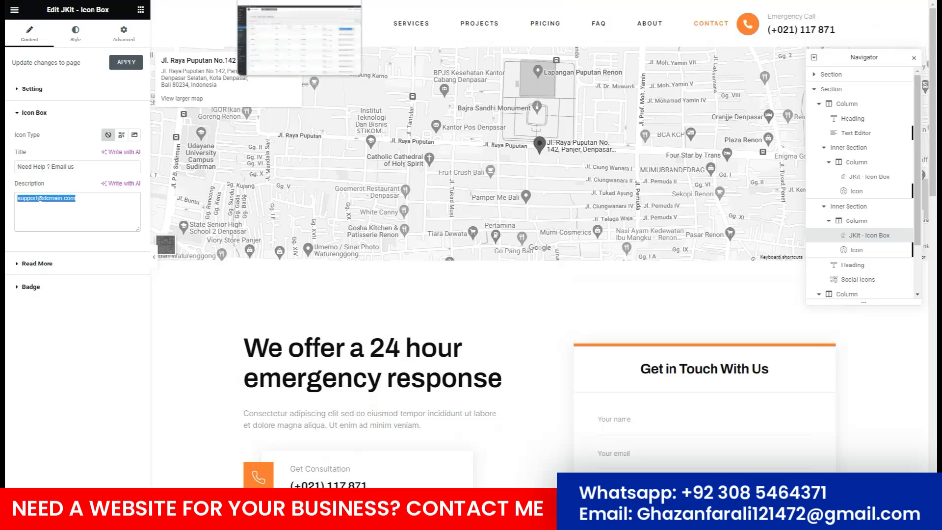
{"action": "left_click", "coordinate": [274, 1]}
Publish a new 'Appointments' page using the Elementor Full Width template and open it in Elementor.
{"action": "mouse_move", "coordinate": [45, 104]}
{"action": "left_click", "coordinate": [150, 106]}
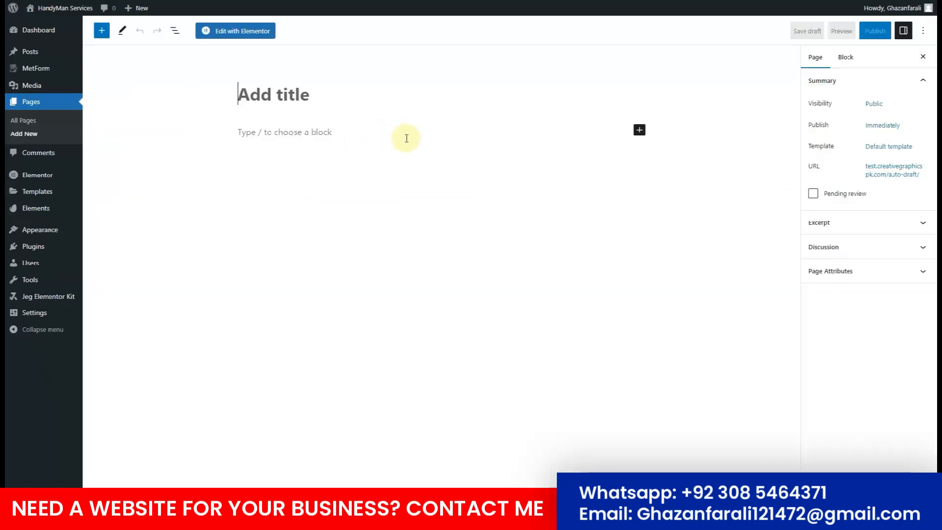
{"action": "type", "text": "Appointments"}
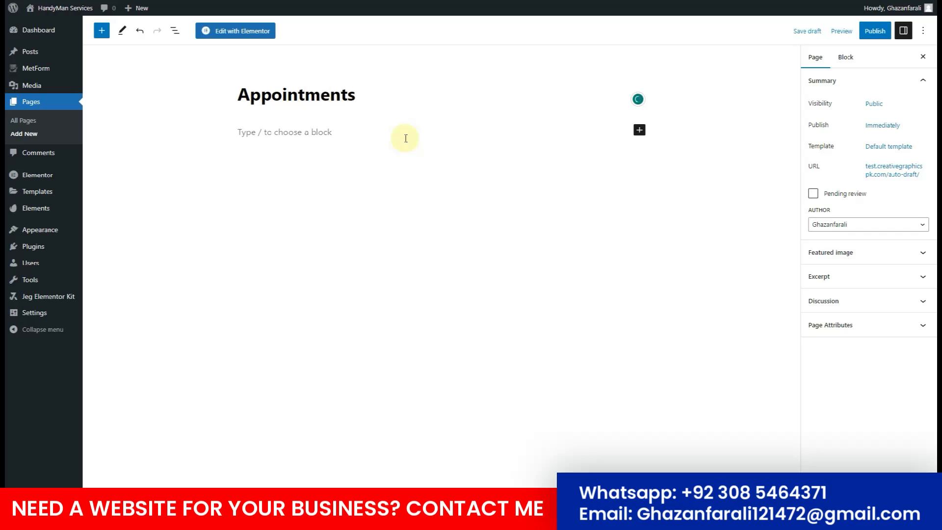
{"action": "left_click", "coordinate": [876, 147]}
{"action": "left_click", "coordinate": [857, 221]}
{"action": "left_click", "coordinate": [862, 249]}
{"action": "left_click", "coordinate": [868, 31]}
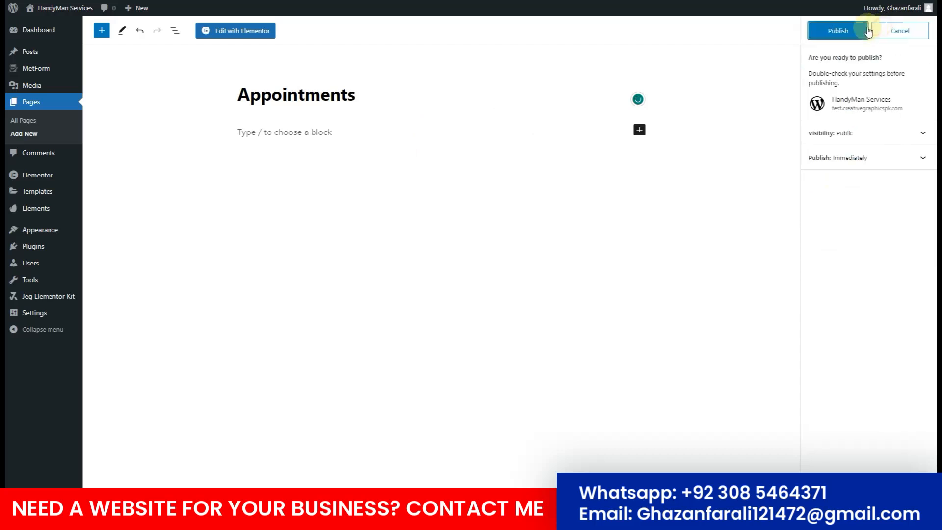
{"action": "left_click", "coordinate": [839, 31]}
{"action": "left_click", "coordinate": [235, 30]}
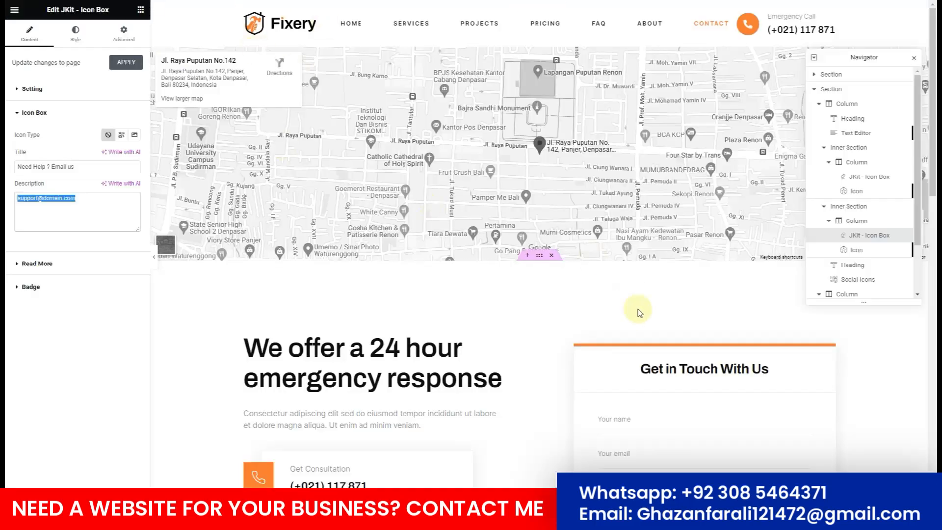
Copy the column holding the Get in Touch form.
{"action": "scroll", "coordinate": [624, 315], "scroll_direction": "down", "scroll_amount": 3}
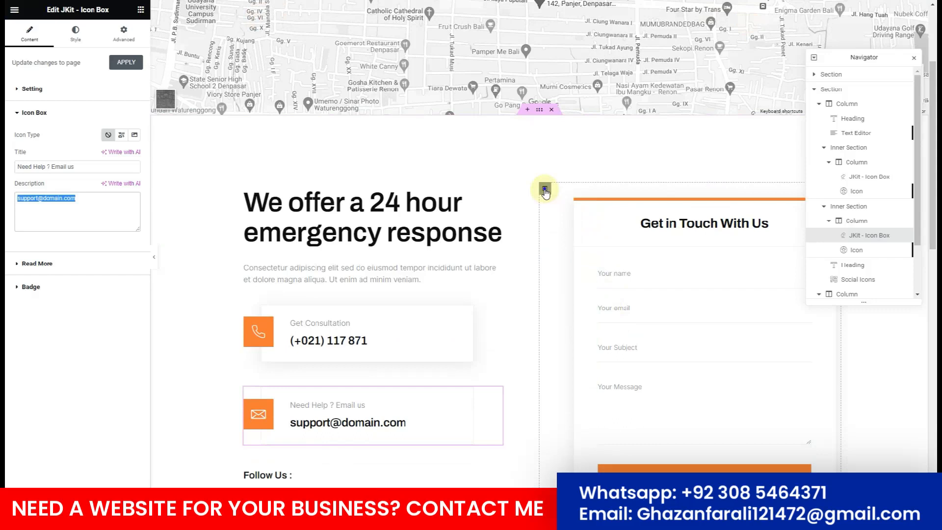
{"action": "right_click", "coordinate": [545, 190]}
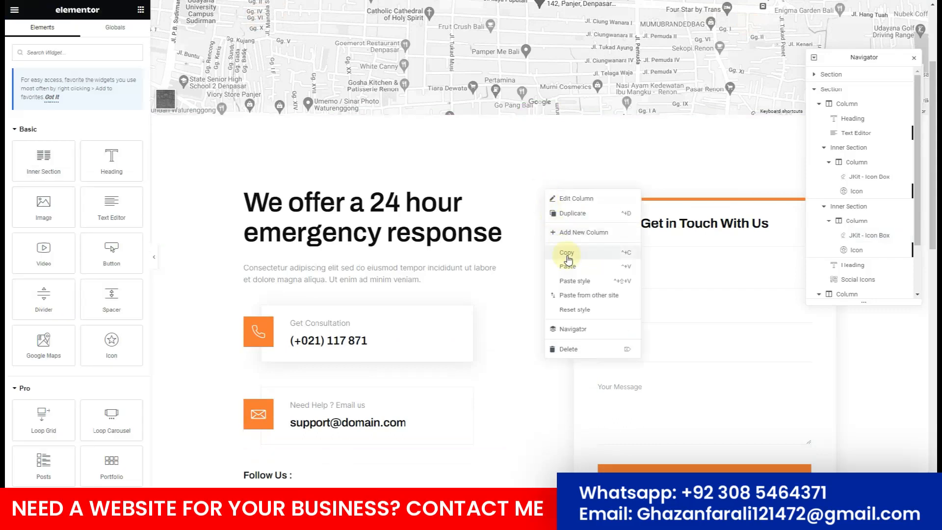
{"action": "left_click", "coordinate": [593, 165]}
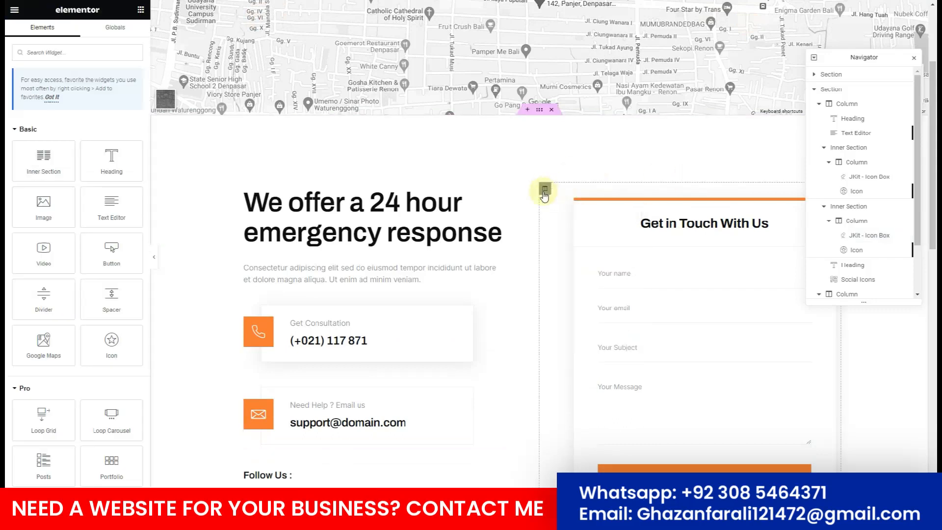
{"action": "right_click", "coordinate": [545, 190]}
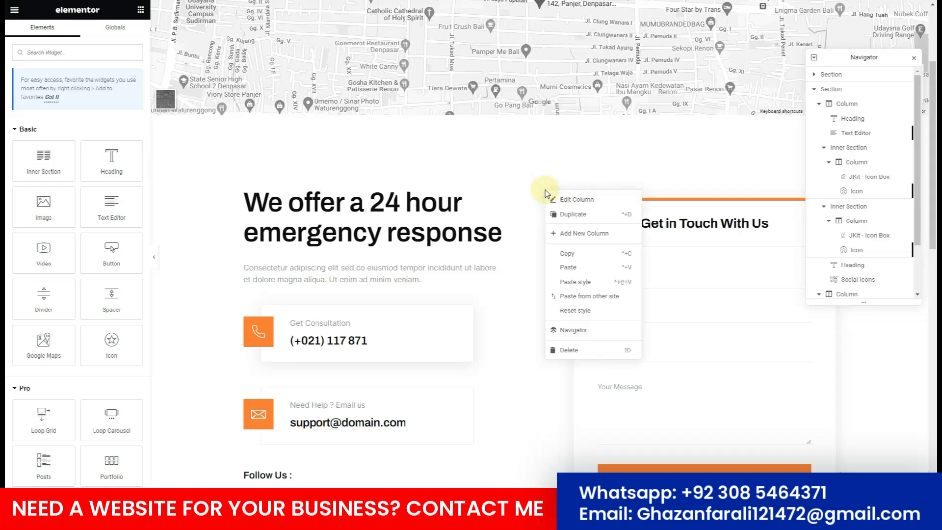
{"action": "left_click", "coordinate": [569, 253]}
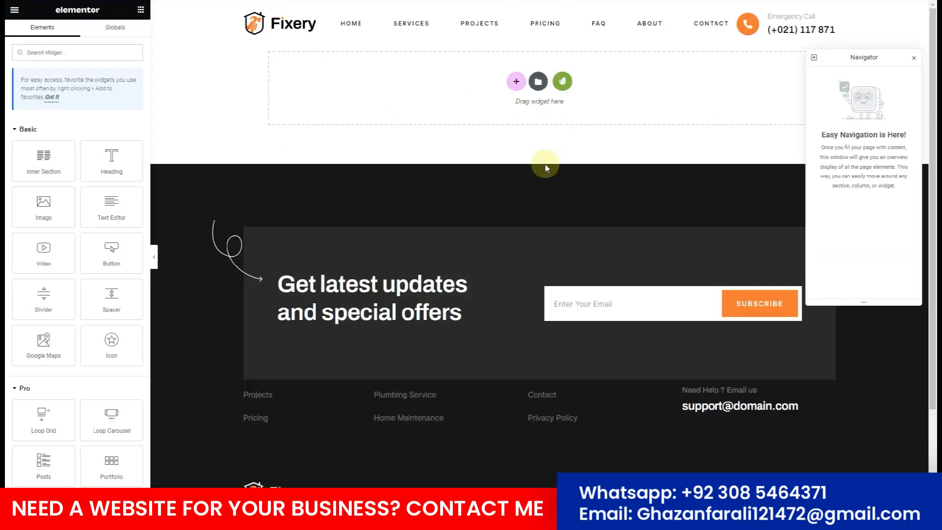
Insert the Fixery kit's Contact template into the empty Appointments page.
{"action": "left_click", "coordinate": [563, 81]}
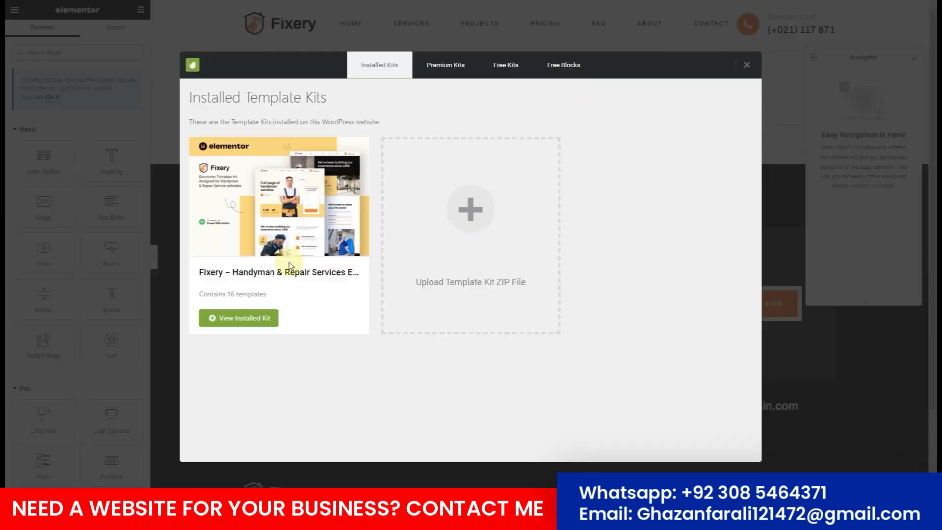
{"action": "left_click", "coordinate": [295, 251]}
{"action": "scroll", "coordinate": [488, 316], "scroll_direction": "down", "scroll_amount": 7}
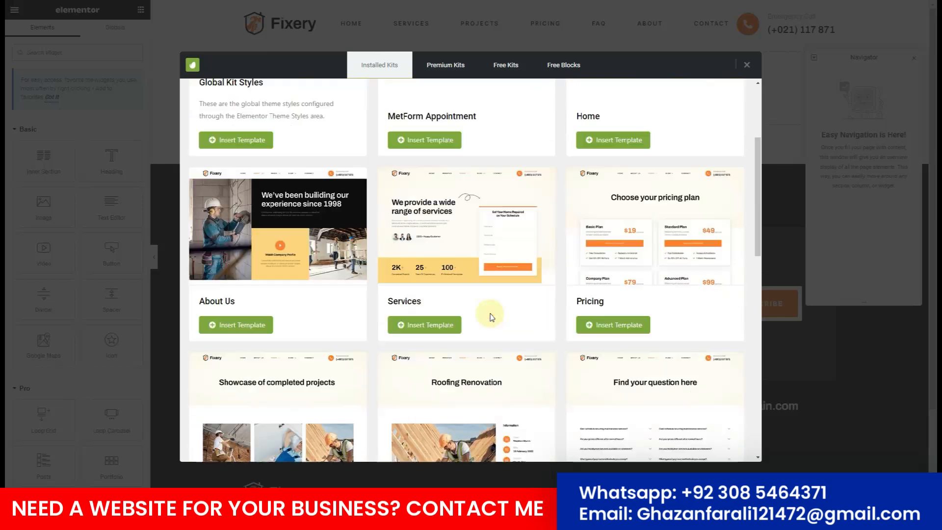
{"action": "scroll", "coordinate": [564, 326], "scroll_direction": "down", "scroll_amount": 6}
{"action": "left_click", "coordinate": [254, 316]}
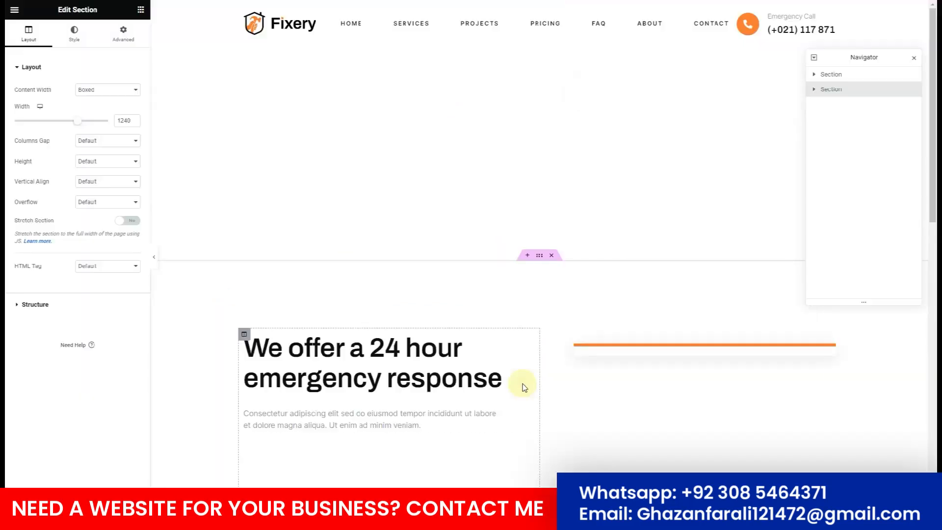
Delete the template's map section and its contact details column.
{"action": "right_click", "coordinate": [833, 76]}
{"action": "left_click", "coordinate": [867, 217]}
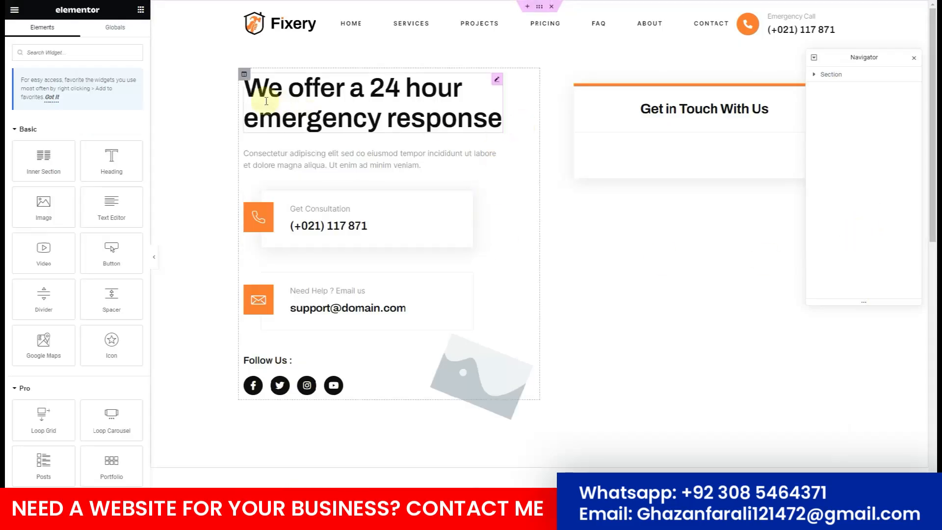
{"action": "right_click", "coordinate": [243, 76]}
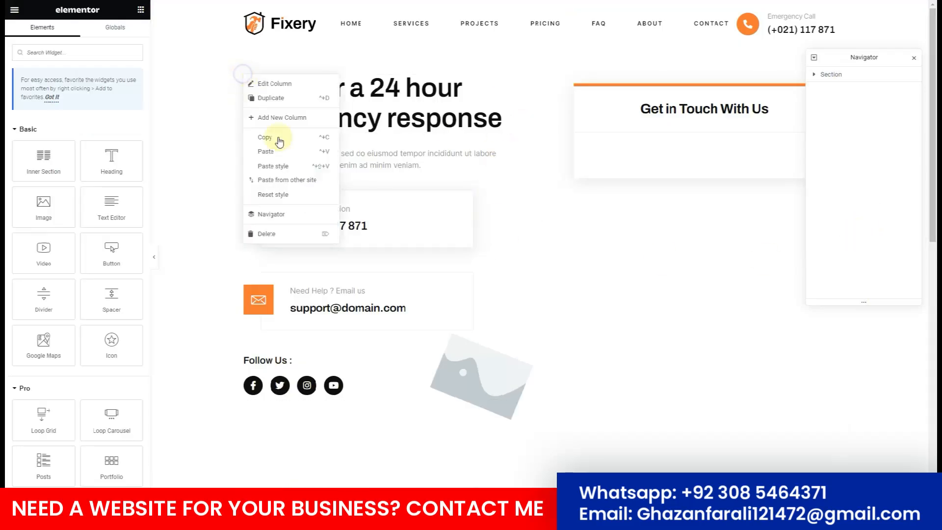
{"action": "left_click", "coordinate": [300, 235]}
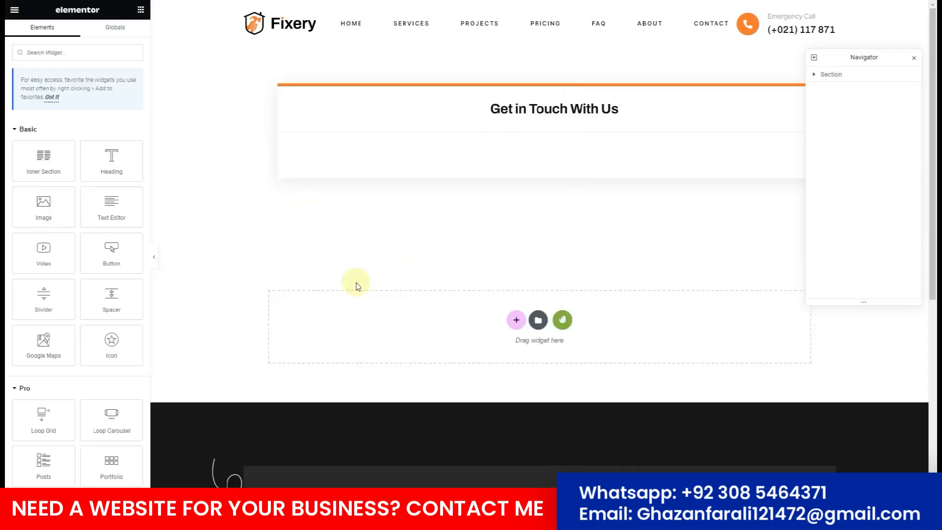
Retitle the 'Get in Touch With Us' heading to 'Make An Appointment'.
{"action": "left_click", "coordinate": [542, 108]}
{"action": "left_click", "coordinate": [89, 104]}
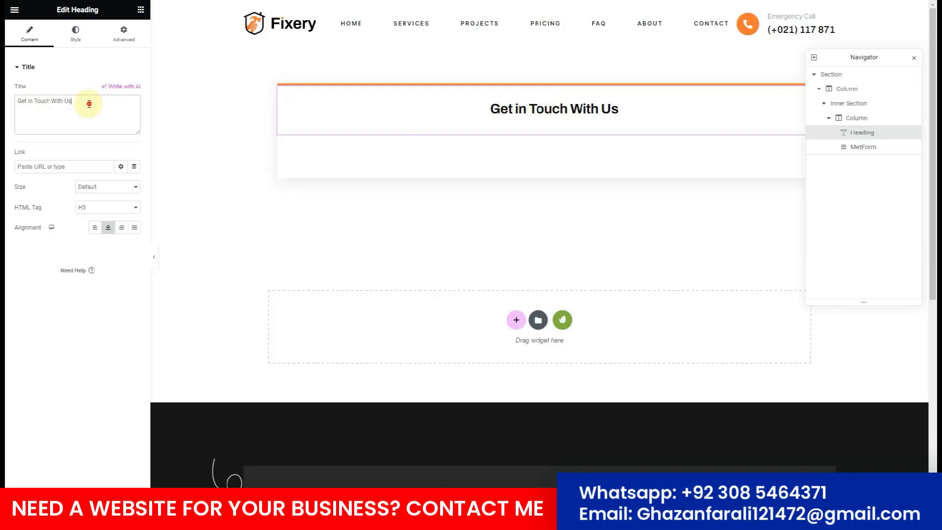
{"action": "type", "text": "Make An Appointment"}
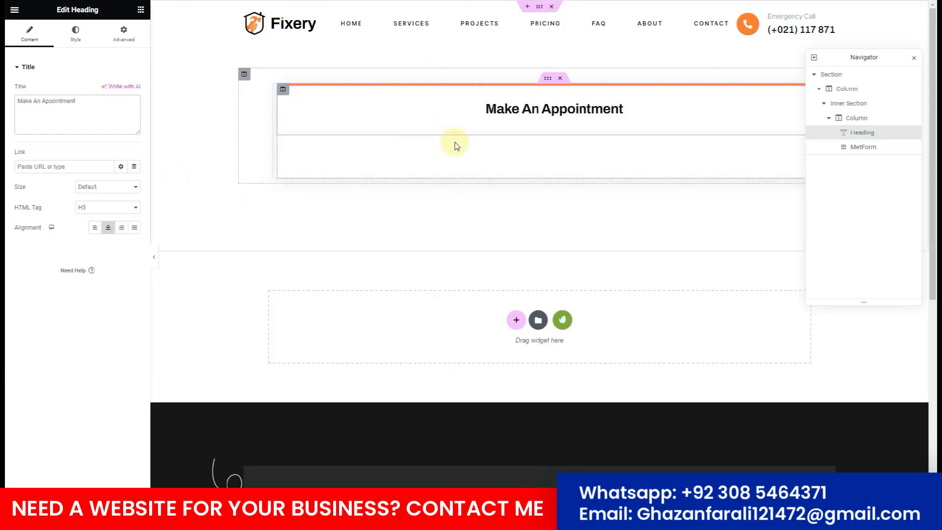
{"action": "left_click", "coordinate": [447, 157]}
Reopen the Contact form, save it with Update & Close, and exit Elementor.
{"action": "left_click", "coordinate": [46, 112]}
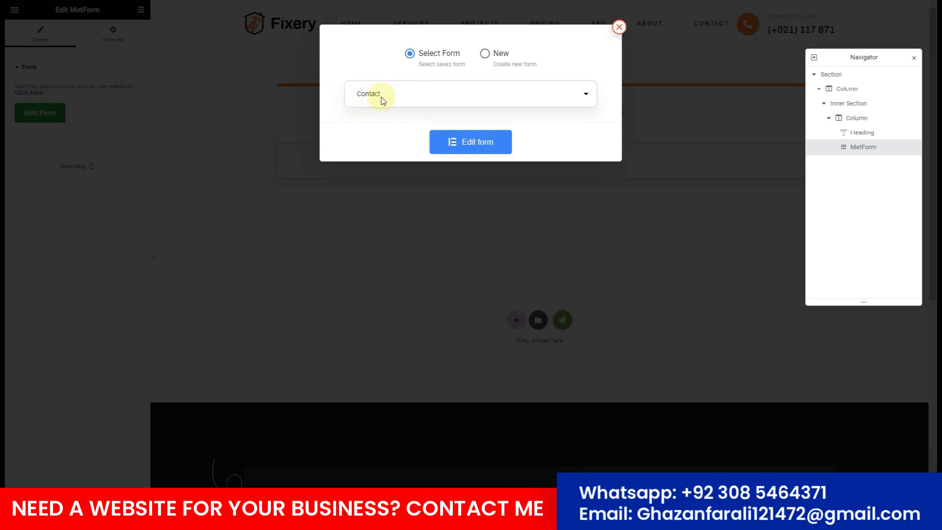
{"action": "left_click", "coordinate": [469, 143]}
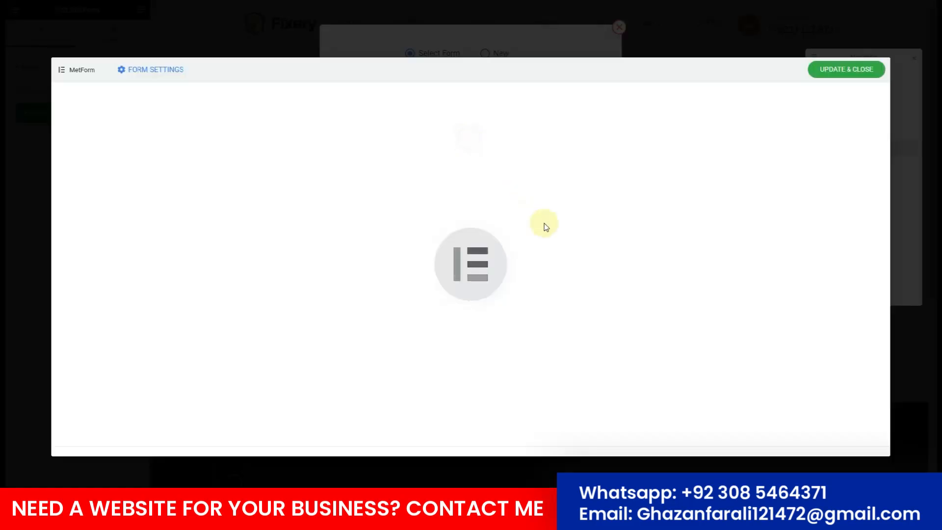
{"action": "left_click", "coordinate": [866, 81]}
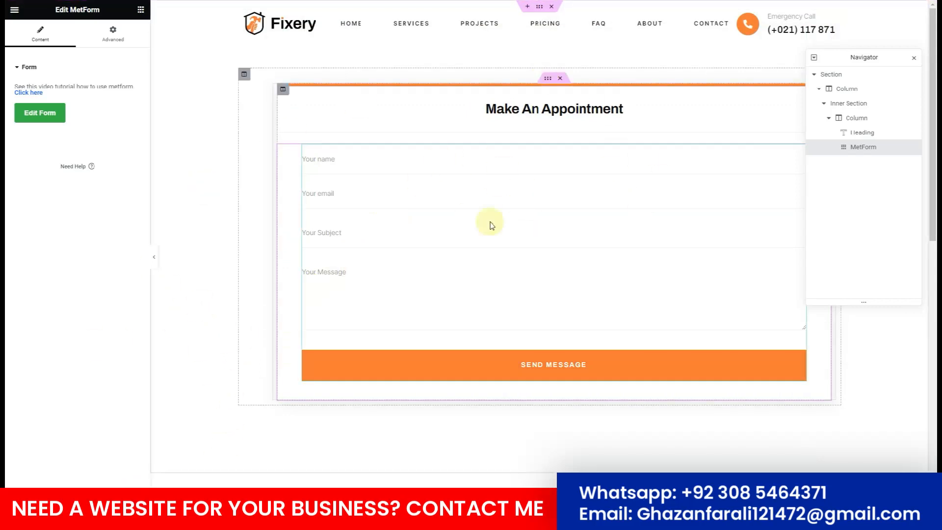
{"action": "left_click", "coordinate": [15, 15]}
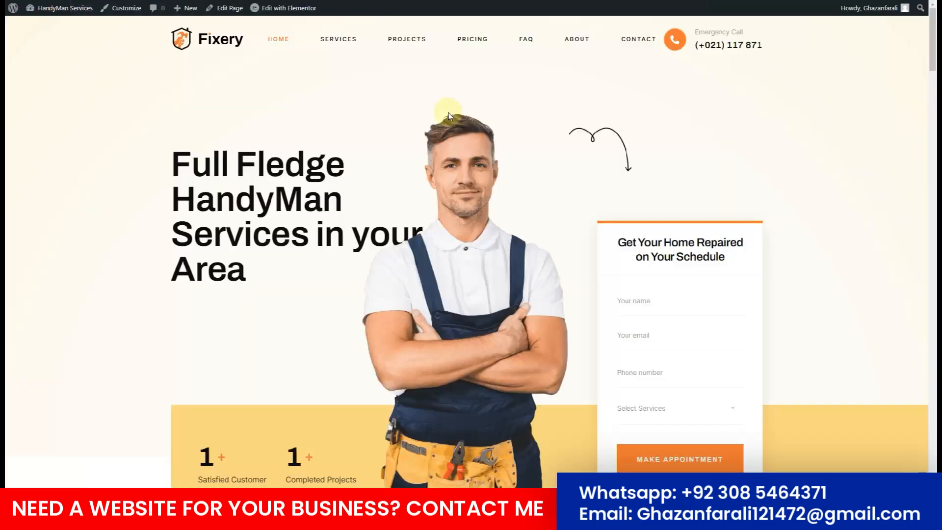
Scroll down the live Fixery home page toward the pricing plans.
{"action": "scroll", "coordinate": [445, 134], "scroll_direction": "down", "scroll_amount": 5}
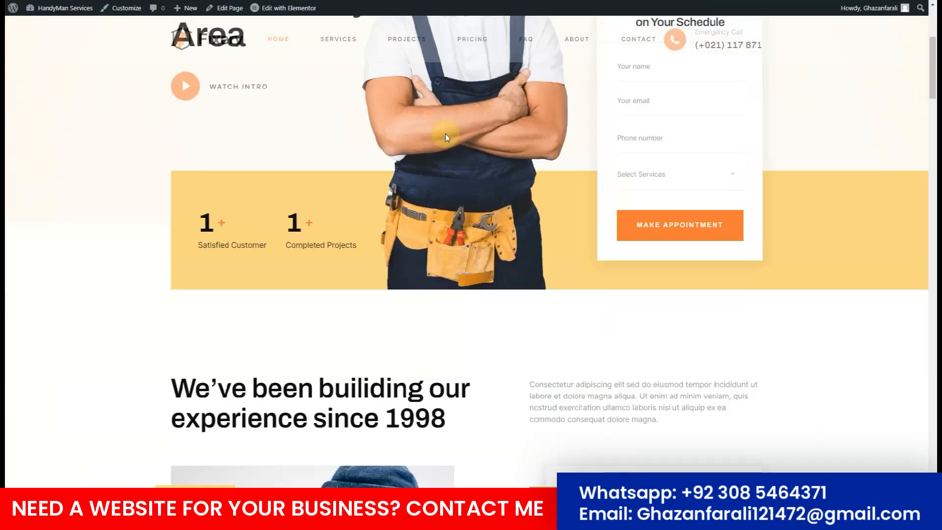
{"action": "scroll", "coordinate": [445, 134], "scroll_direction": "down", "scroll_amount": 20}
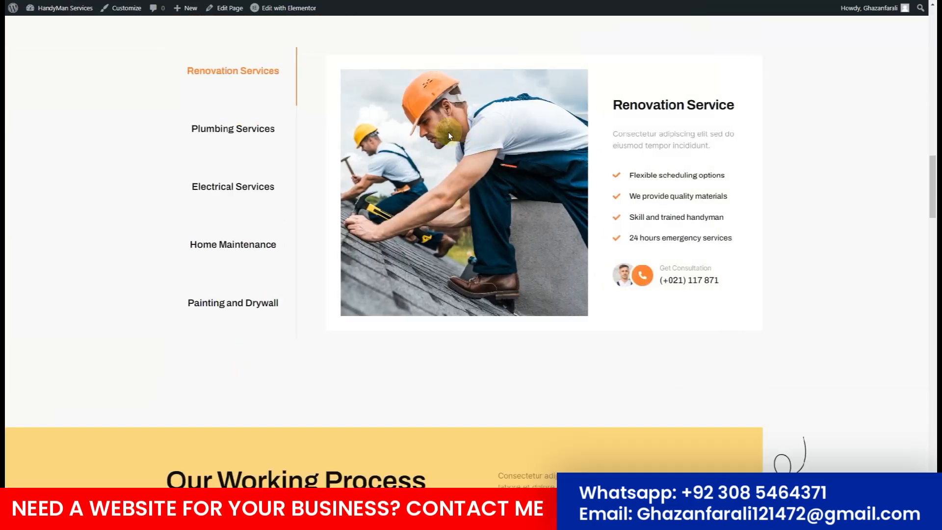
{"action": "scroll", "coordinate": [448, 137], "scroll_direction": "down", "scroll_amount": 20}
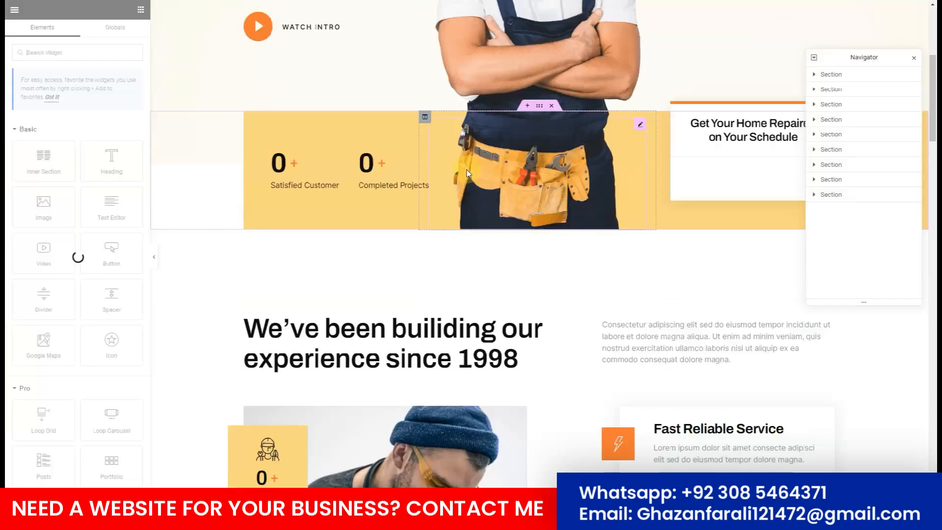
Link the Standard Plan's Make Appointment button to /appointments/.
{"action": "scroll", "coordinate": [466, 170], "scroll_direction": "down", "scroll_amount": 20}
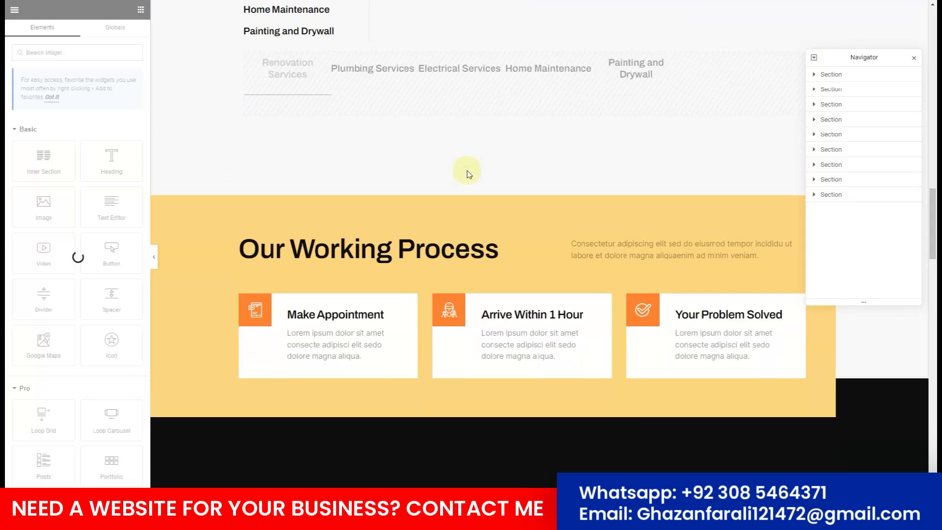
{"action": "scroll", "coordinate": [466, 172], "scroll_direction": "down", "scroll_amount": 15}
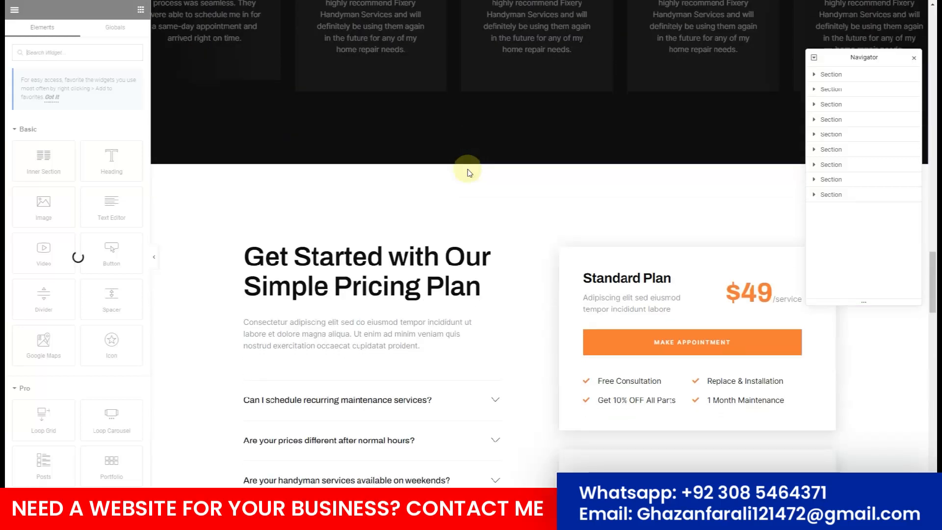
{"action": "scroll", "coordinate": [470, 169], "scroll_direction": "down", "scroll_amount": 4}
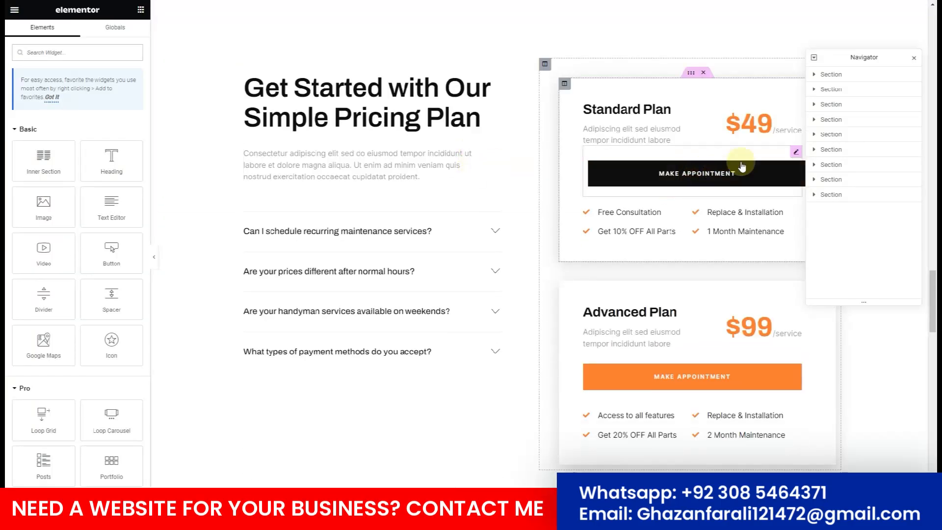
{"action": "left_click", "coordinate": [797, 154]}
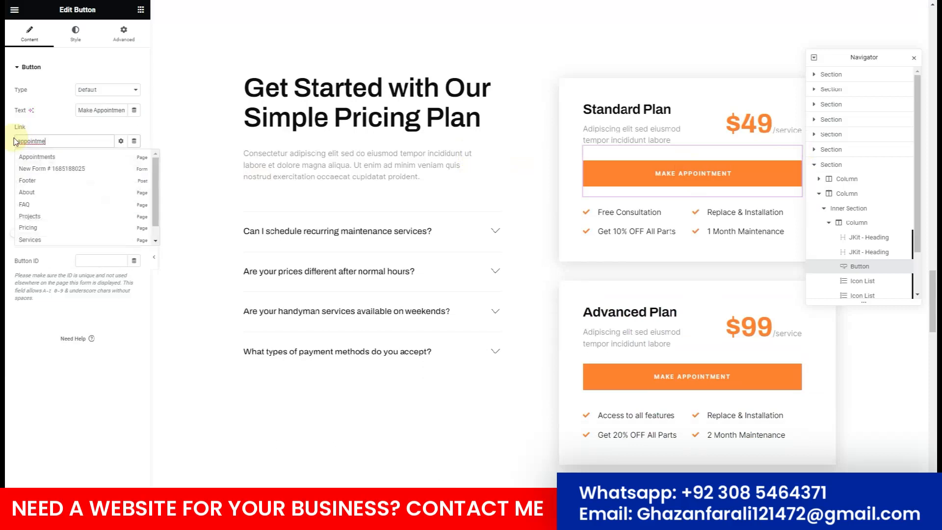
{"action": "left_click", "coordinate": [28, 157]}
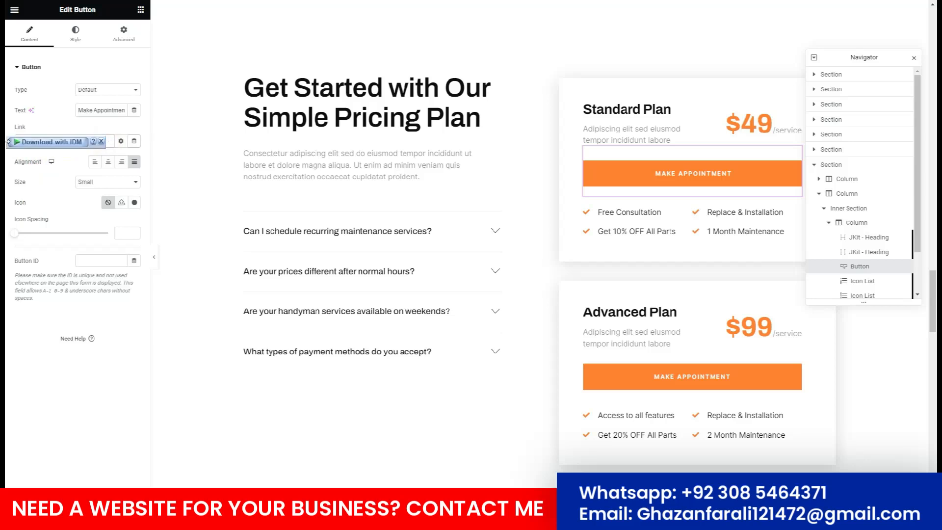
{"action": "left_click", "coordinate": [100, 141]}
{"action": "left_click", "coordinate": [76, 144]}
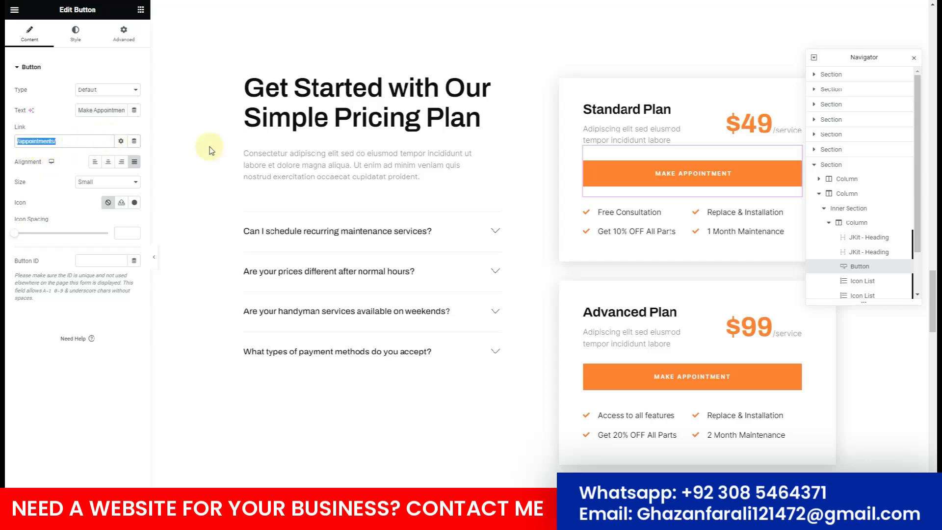
Set the Advanced Plan button's link to /appointments/, then select the 'Having a problem?' Appointment button.
{"action": "left_click", "coordinate": [714, 378]}
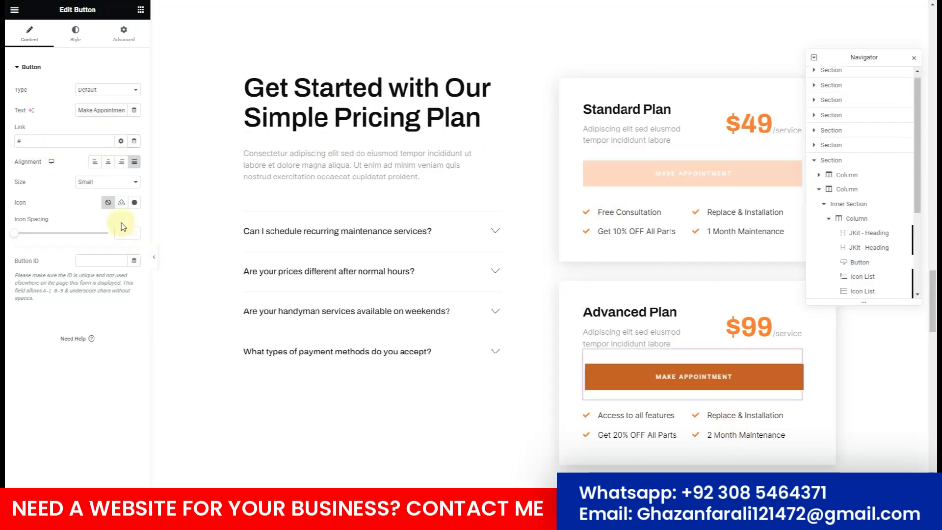
{"action": "left_click", "coordinate": [58, 137]}
{"action": "key", "text": "ctrl+a"}
{"action": "type", "text": "/appointments/"}
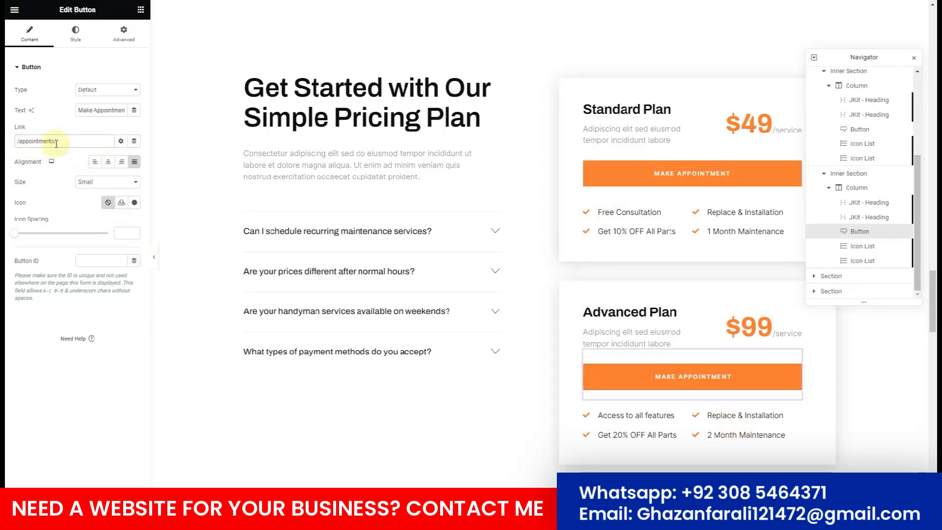
{"action": "scroll", "coordinate": [466, 301], "scroll_direction": "down", "scroll_amount": 10}
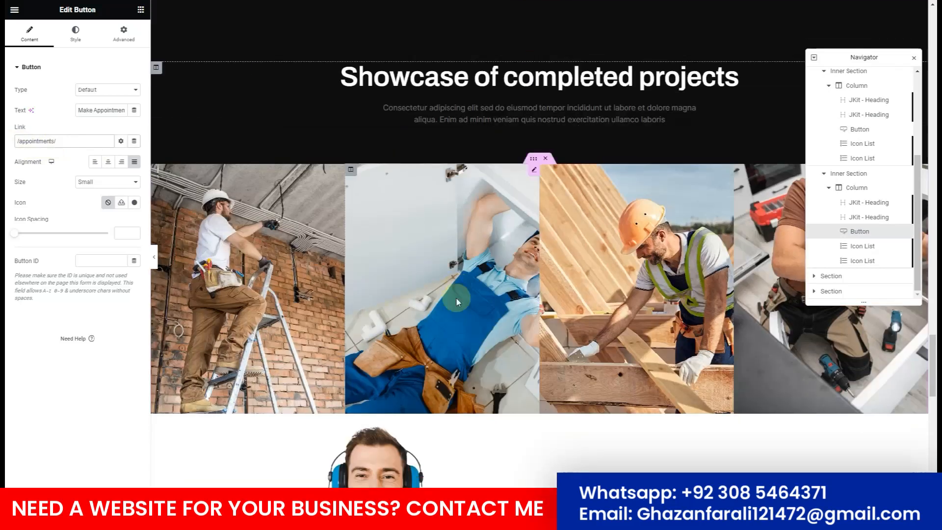
{"action": "scroll", "coordinate": [456, 302], "scroll_direction": "down", "scroll_amount": 8}
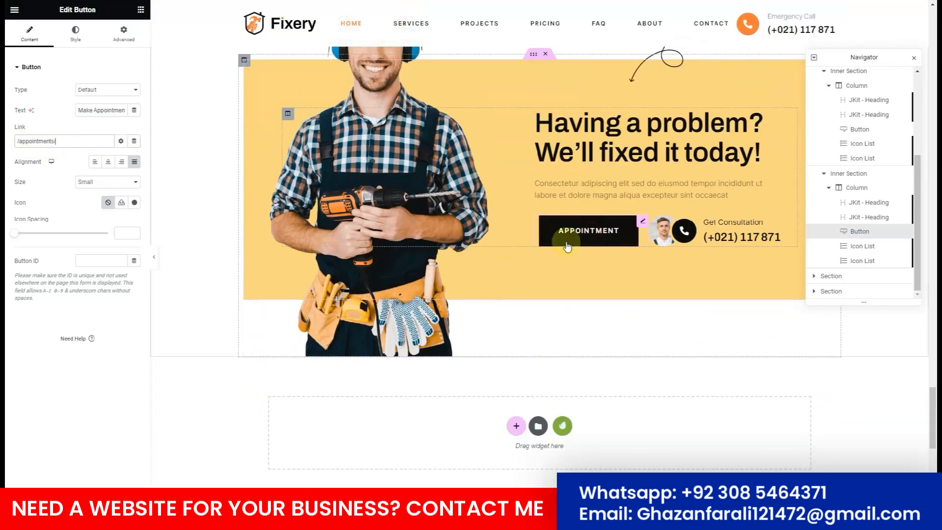
{"action": "left_click", "coordinate": [566, 246]}
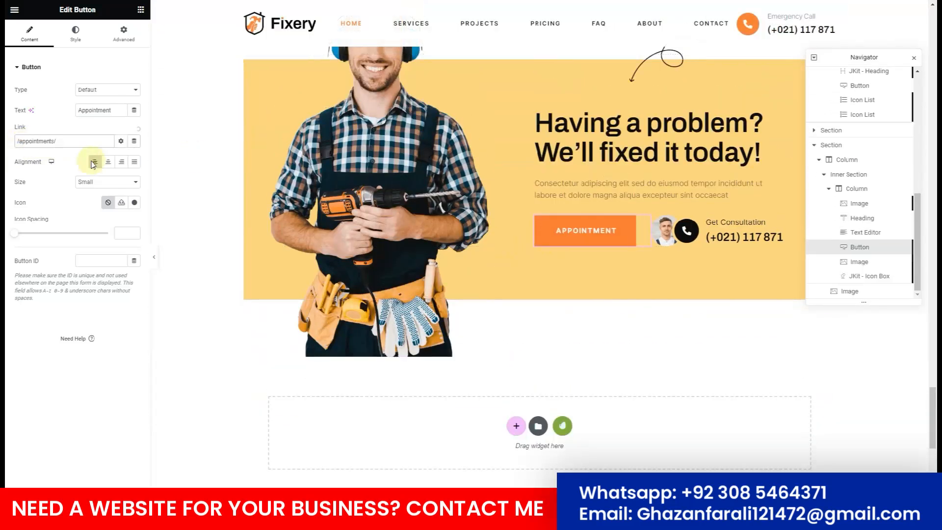
{"action": "scroll", "coordinate": [298, 294], "scroll_direction": "down", "scroll_amount": 6}
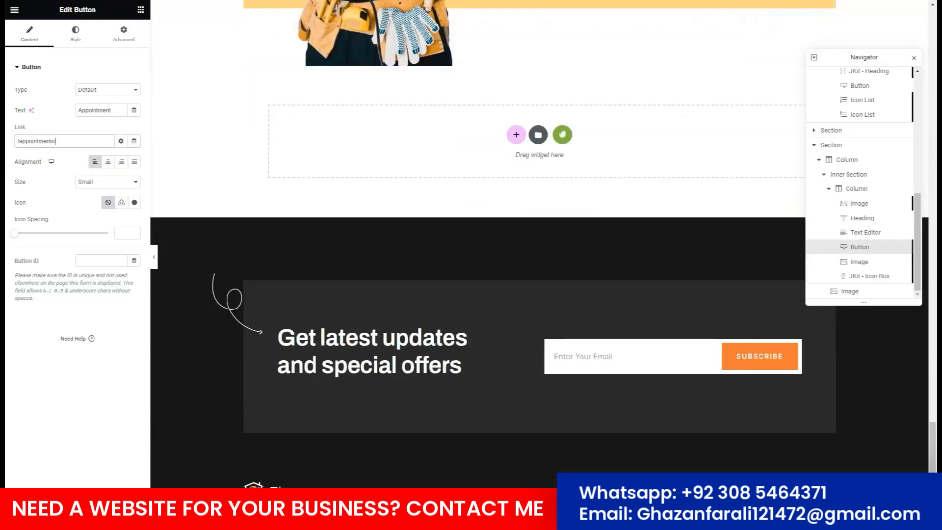
{"action": "scroll", "coordinate": [287, 353], "scroll_direction": "down", "scroll_amount": 2}
{"action": "scroll", "coordinate": [288, 353], "scroll_direction": "up", "scroll_amount": 12}
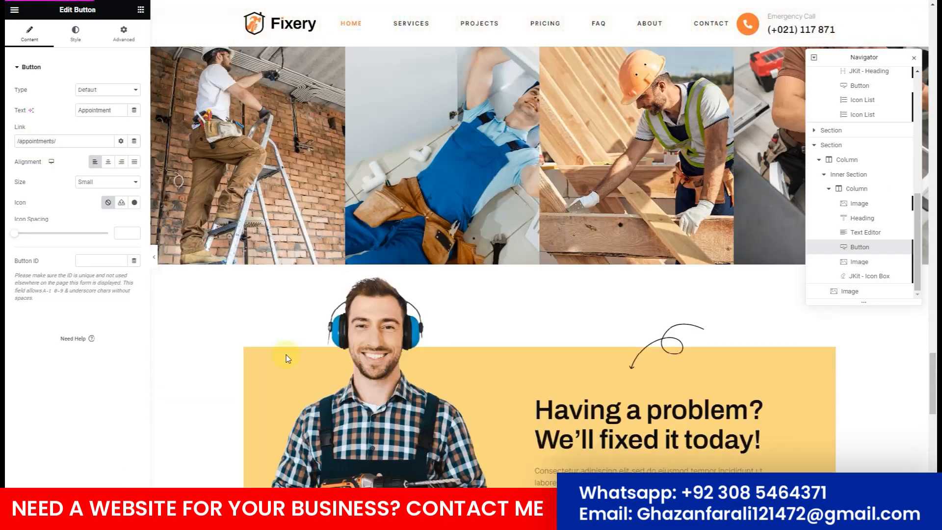
{"action": "scroll", "coordinate": [287, 356], "scroll_direction": "up", "scroll_amount": 15}
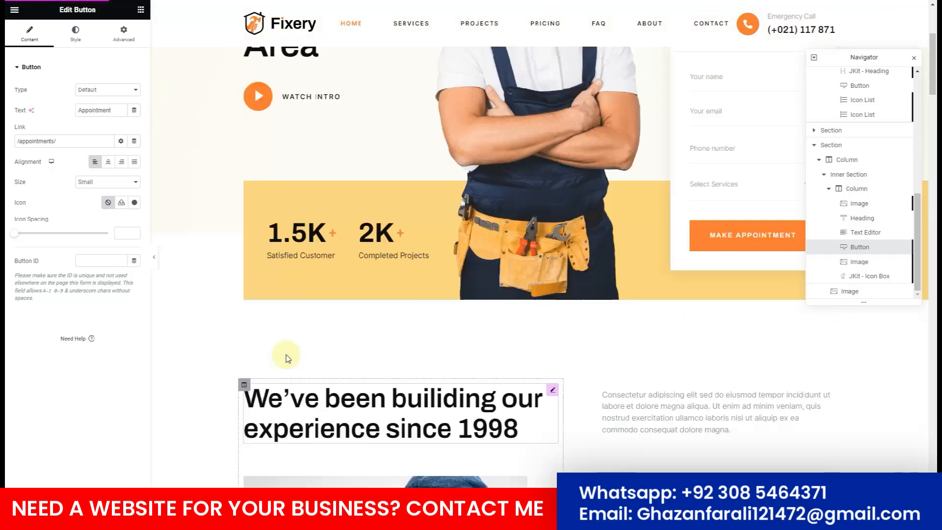
{"action": "scroll", "coordinate": [288, 358], "scroll_direction": "up", "scroll_amount": 4}
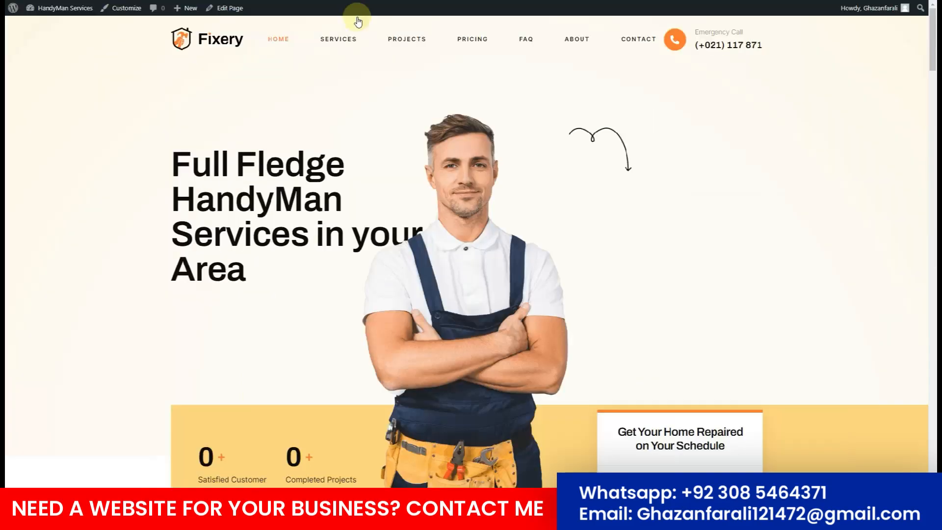
Test a pricing plan's Make Appointment button opens the Appointments page form.
{"action": "scroll", "coordinate": [361, 46], "scroll_direction": "down", "scroll_amount": 12}
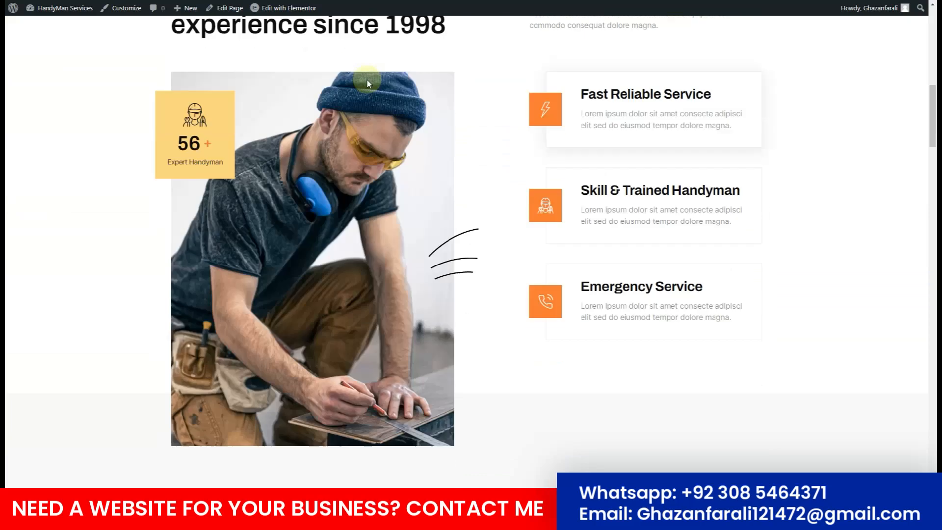
{"action": "scroll", "coordinate": [368, 81], "scroll_direction": "down", "scroll_amount": 15}
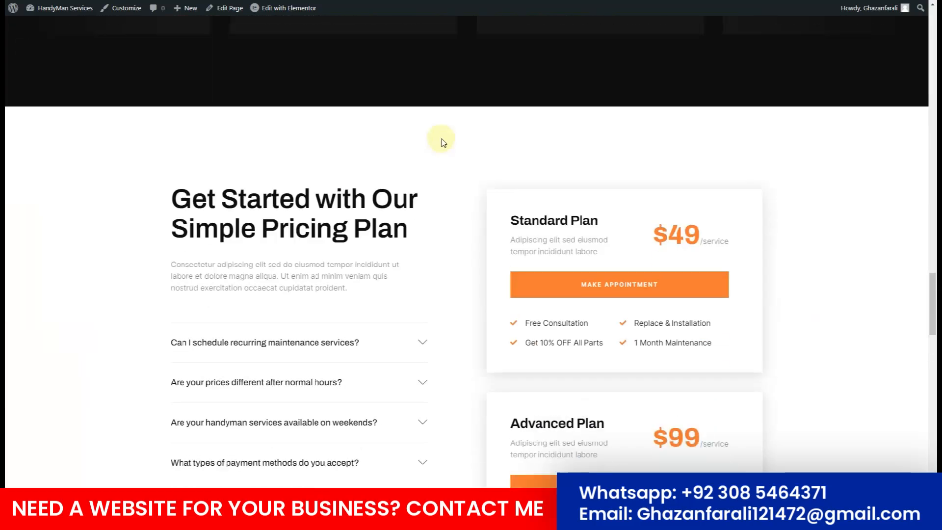
{"action": "left_click", "coordinate": [617, 290]}
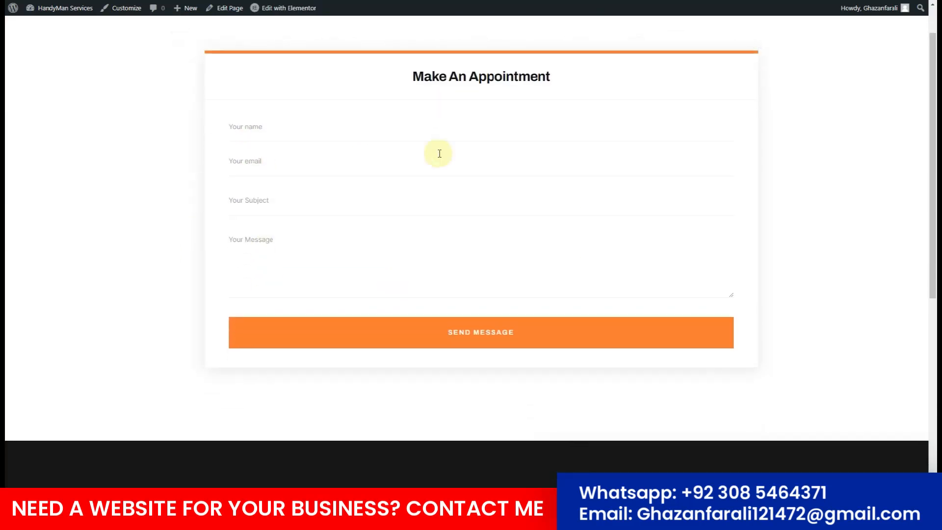
{"action": "scroll", "coordinate": [439, 154], "scroll_direction": "down", "scroll_amount": 5}
{"action": "scroll", "coordinate": [438, 153], "scroll_direction": "down", "scroll_amount": 3}
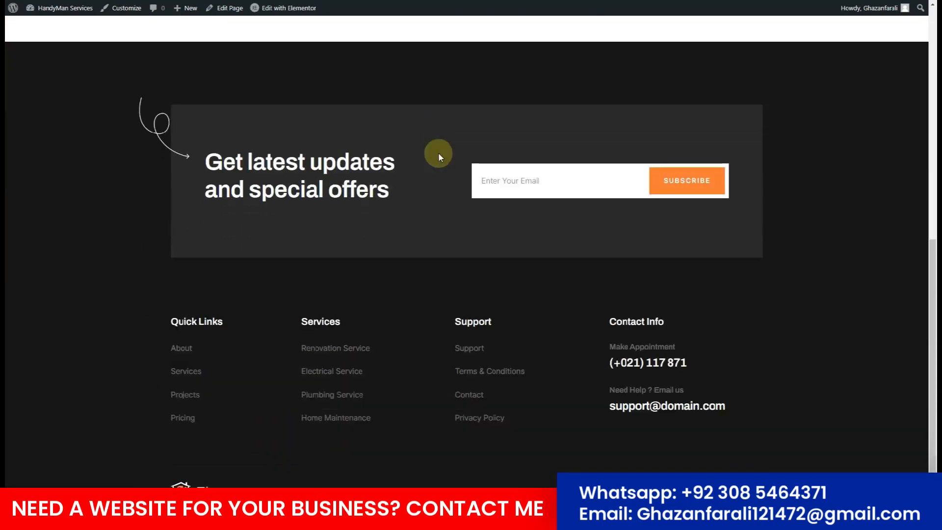
{"action": "scroll", "coordinate": [437, 156], "scroll_direction": "up", "scroll_amount": 9}
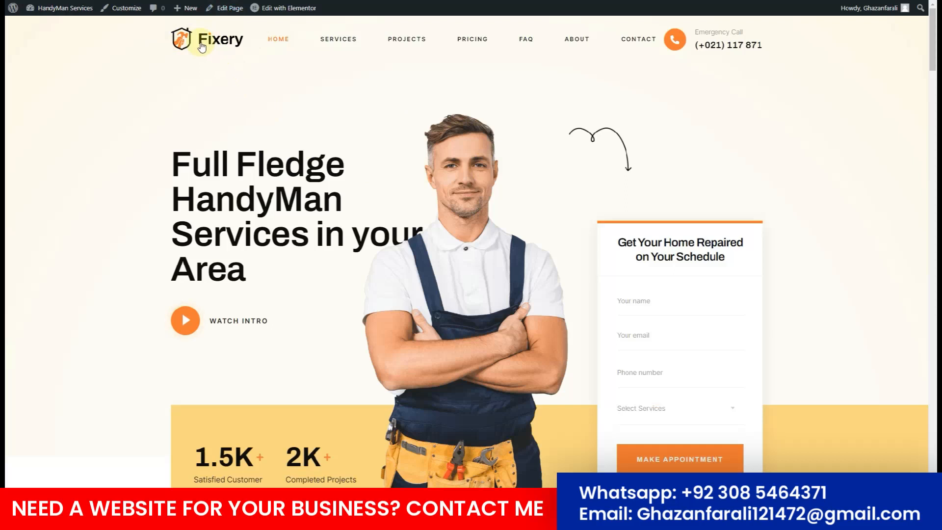
Set logo-fixery.png as the site logo in Site Identity, keeping the whole image.
{"action": "left_click", "coordinate": [122, 10]}
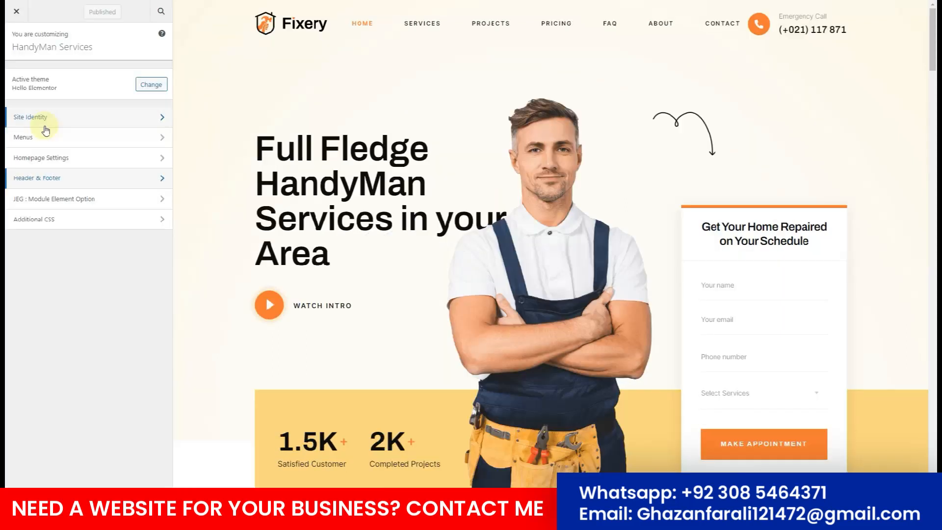
{"action": "left_click", "coordinate": [44, 123]}
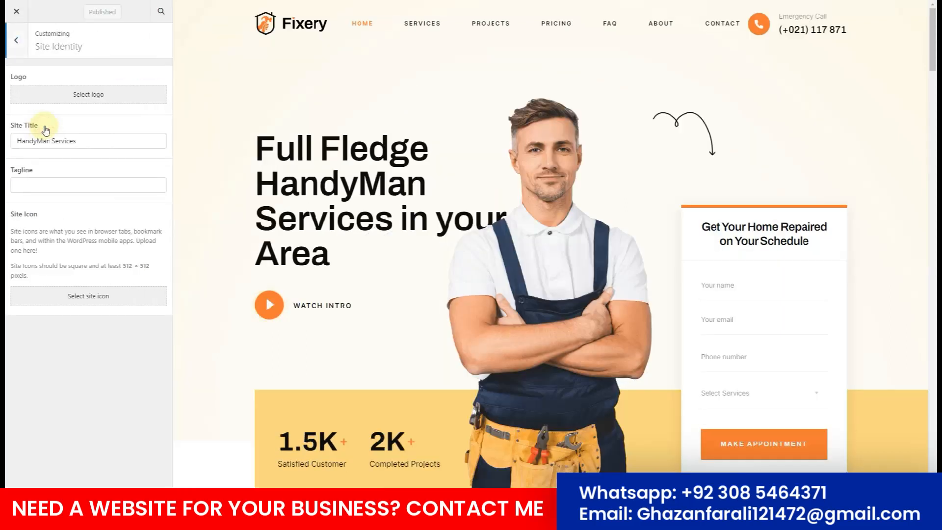
{"action": "left_click", "coordinate": [90, 98]}
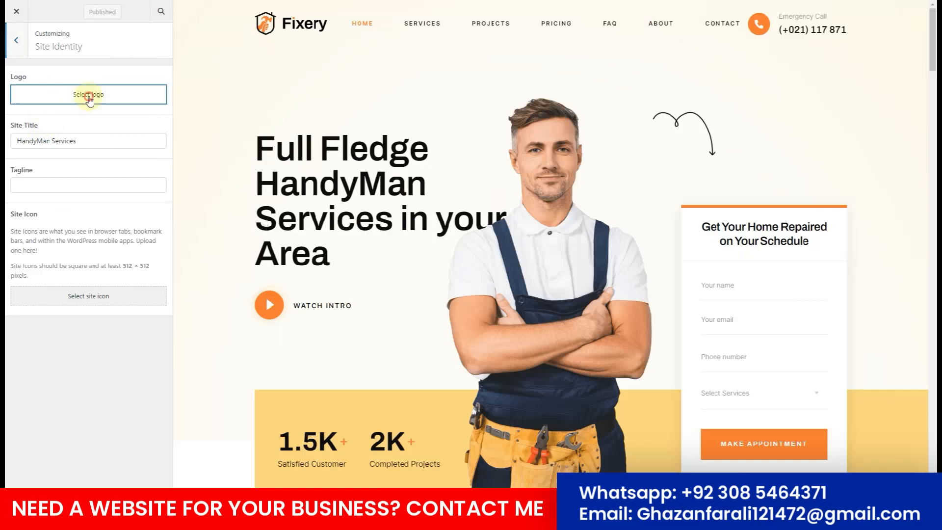
{"action": "left_click", "coordinate": [97, 54]}
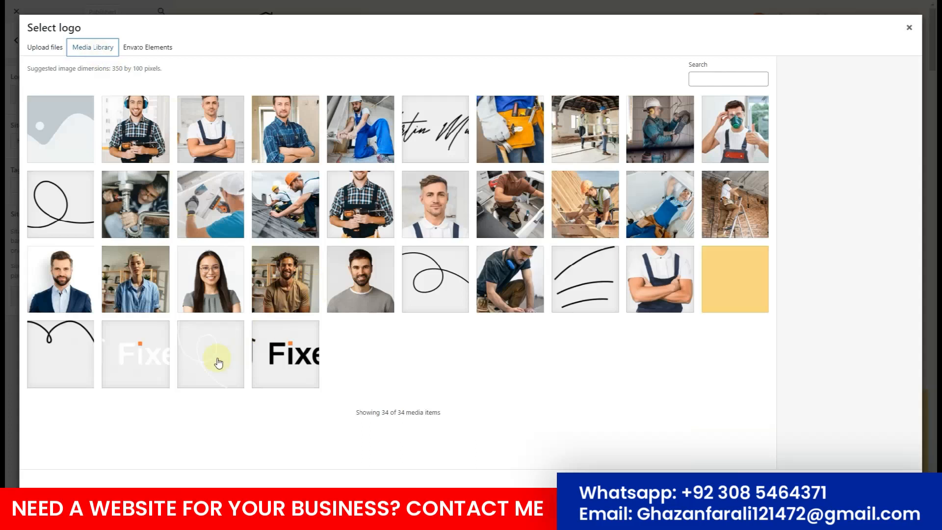
{"action": "left_click", "coordinate": [309, 365]}
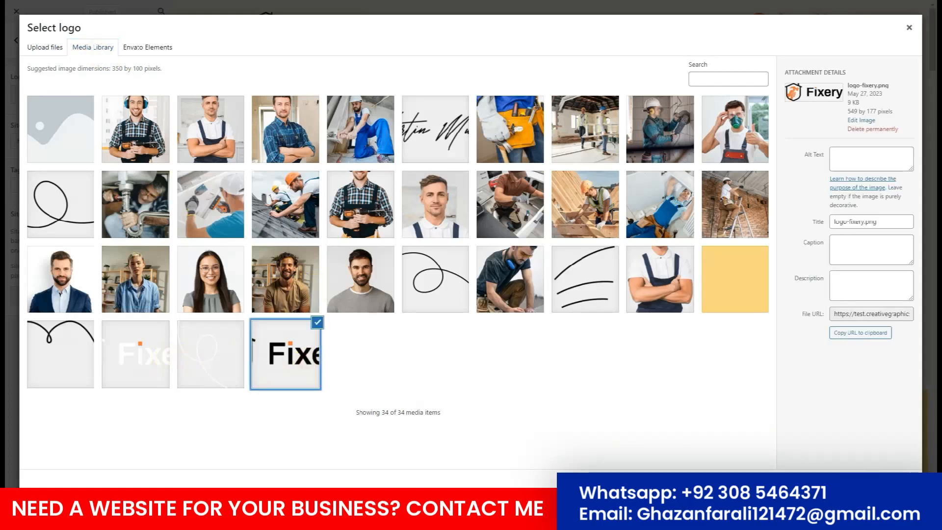
{"action": "left_click", "coordinate": [889, 494]}
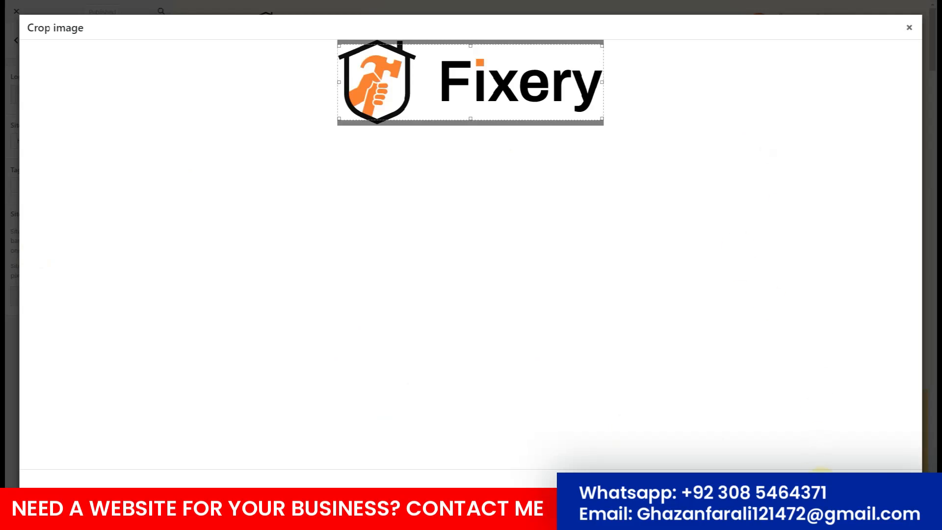
{"action": "left_click", "coordinate": [815, 473]}
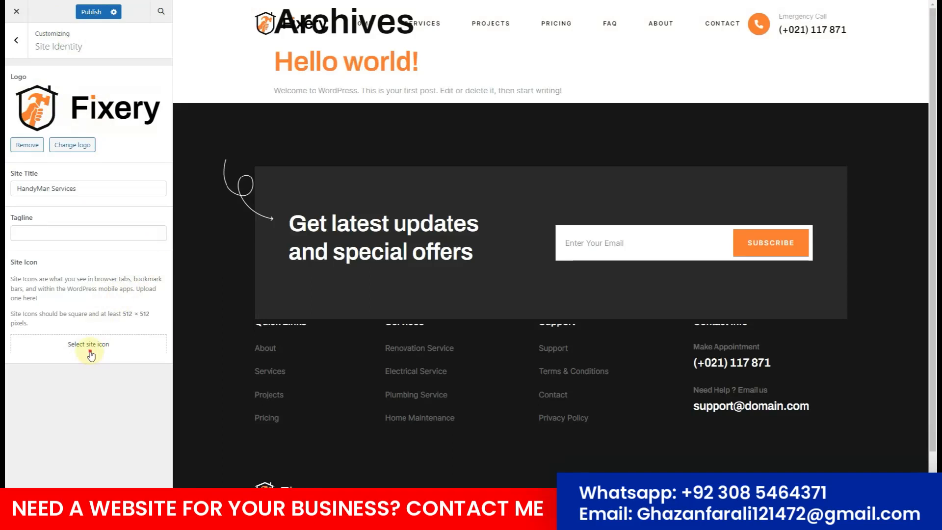
Crop the Fixery image to its hammer emblem for the site icon and publish.
{"action": "left_click", "coordinate": [90, 355]}
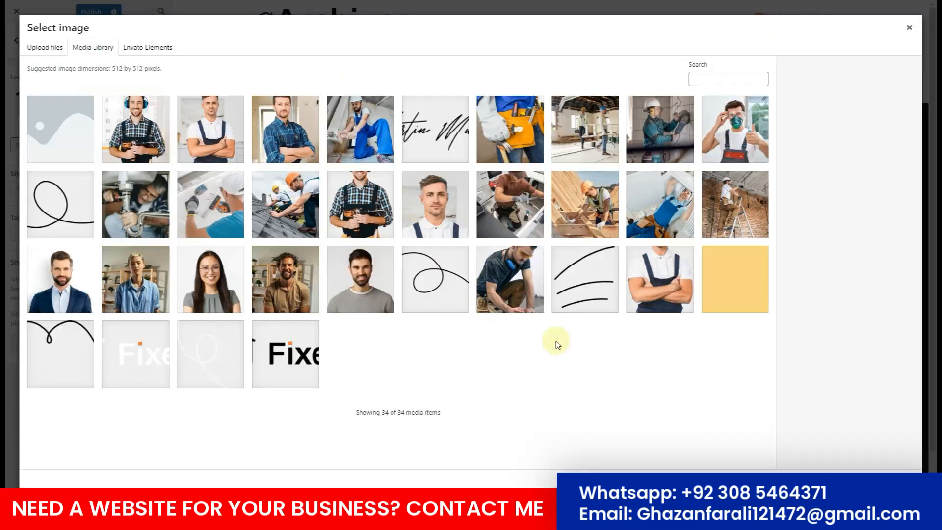
{"action": "left_click", "coordinate": [277, 352]}
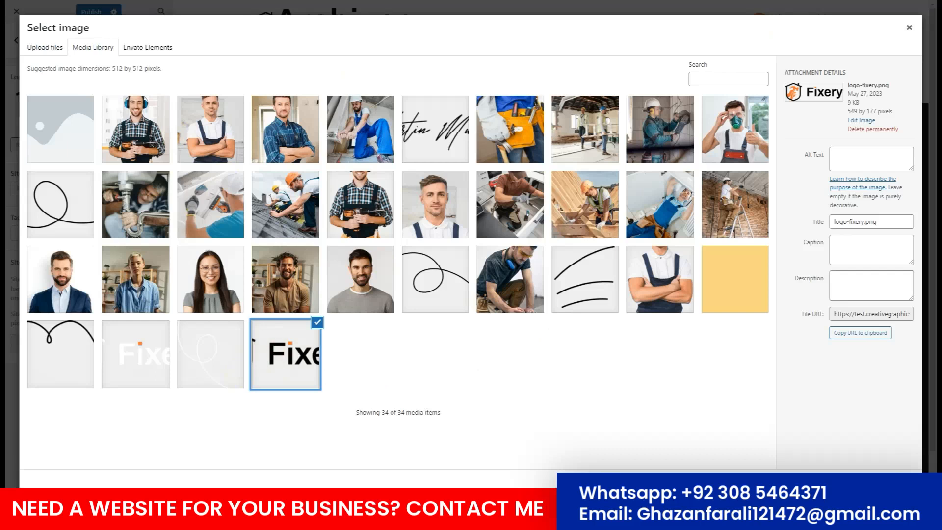
{"action": "left_click", "coordinate": [900, 484]}
{"action": "left_click_drag", "start_coordinate": [409, 89], "coordinate": [213, 71]}
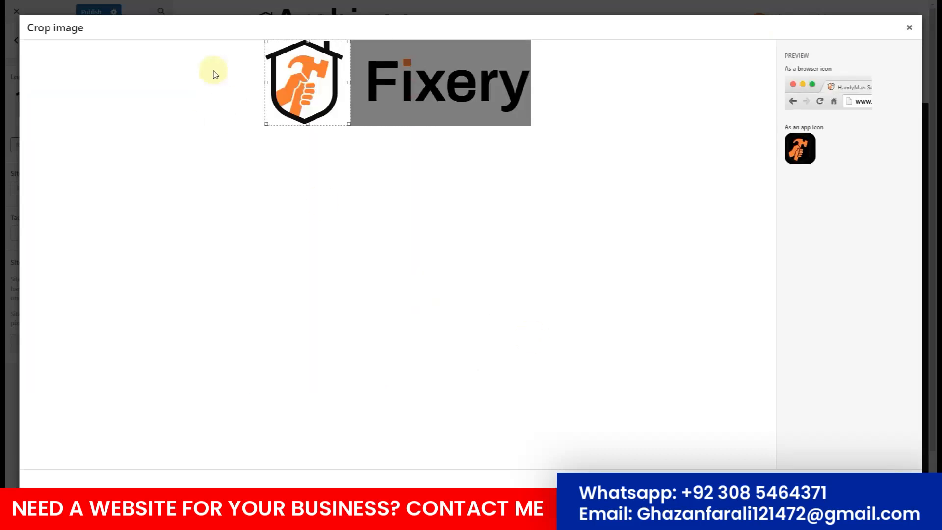
{"action": "left_click", "coordinate": [896, 484]}
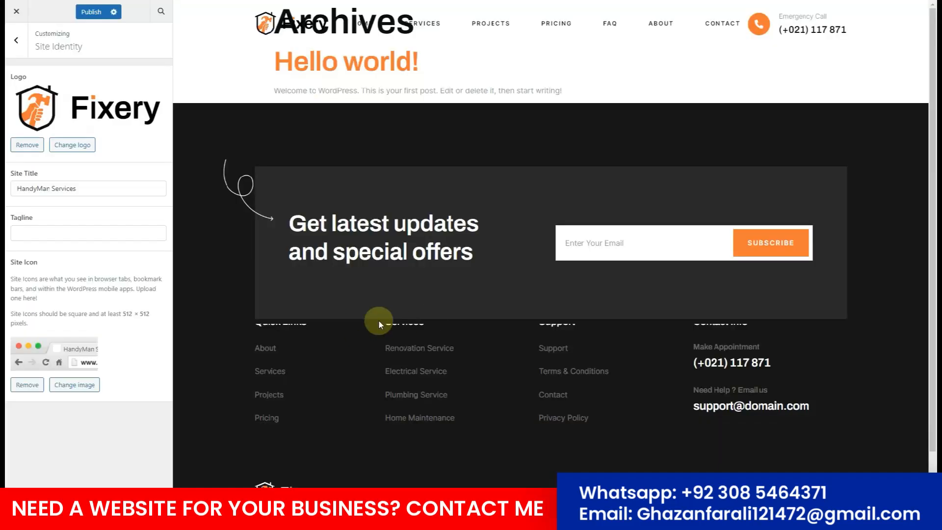
{"action": "left_click", "coordinate": [91, 12]}
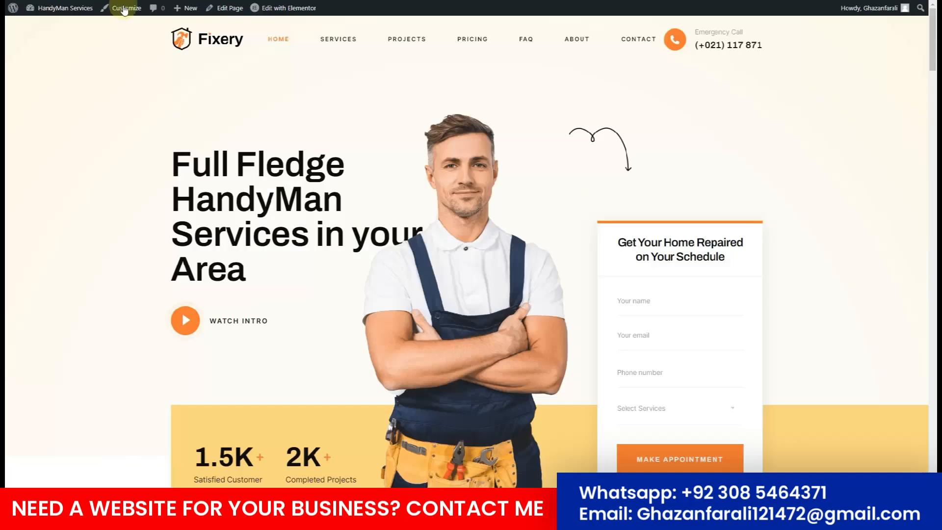
Open the active Jeg Elementor Kit header template in the Elementor editor.
{"action": "left_click", "coordinate": [191, 194]}
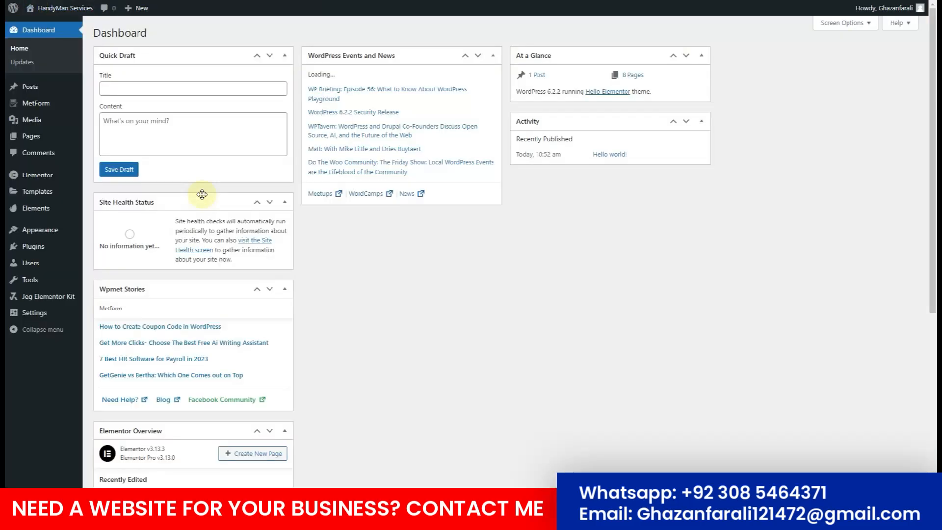
{"action": "mouse_move", "coordinate": [33, 300]}
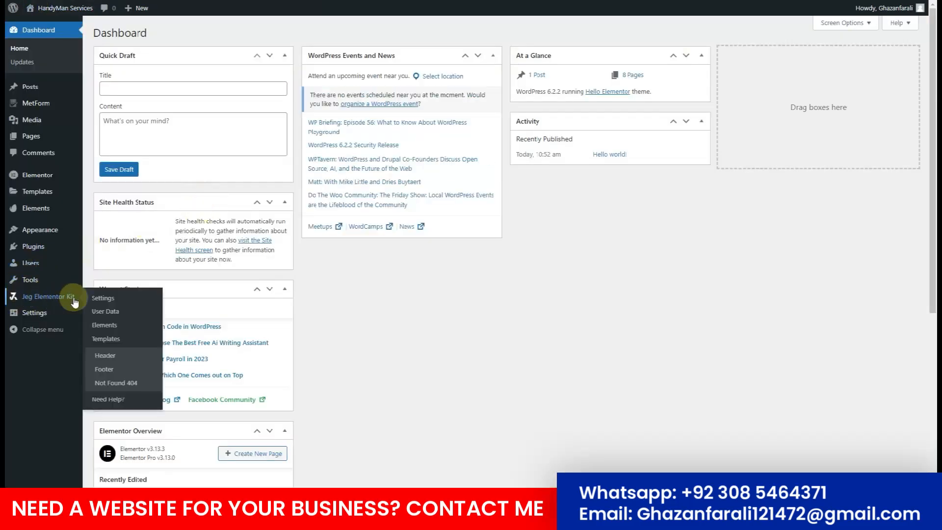
{"action": "left_click", "coordinate": [109, 362]}
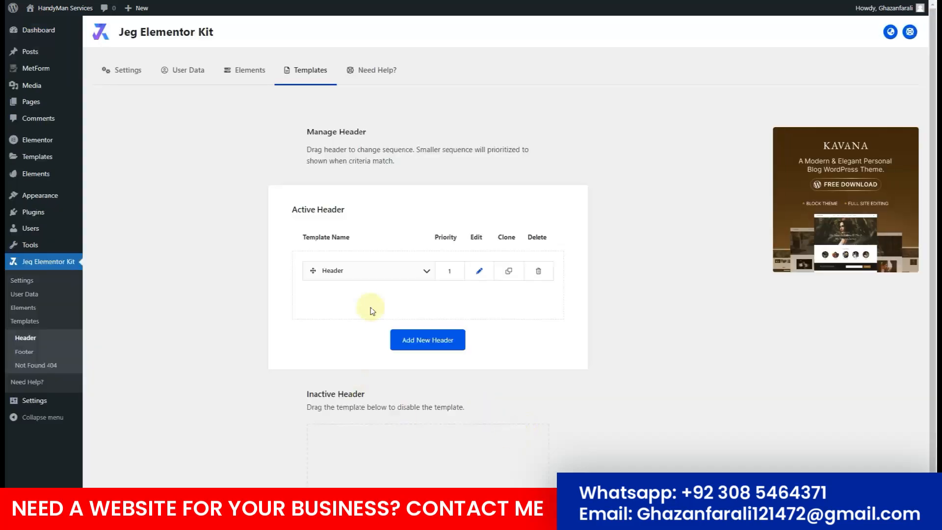
{"action": "left_click", "coordinate": [481, 273]}
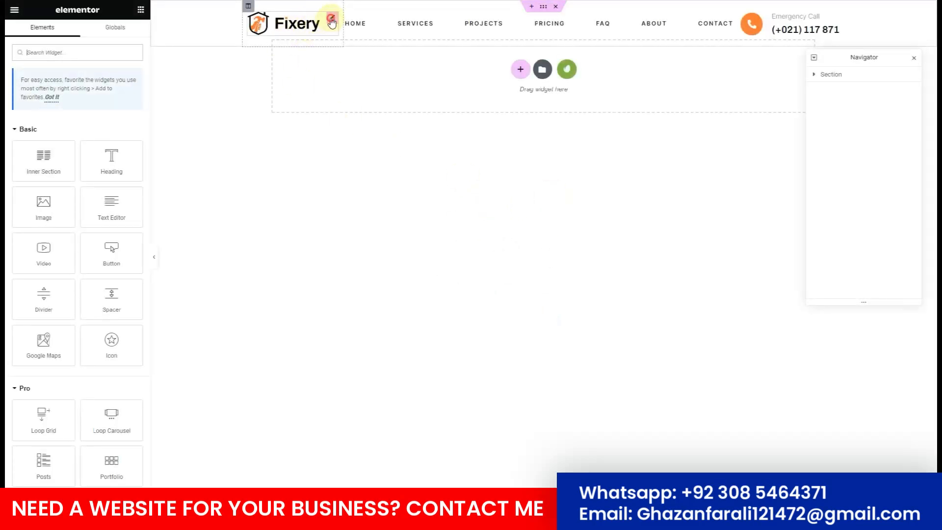
Try the cropped hammer emblem as the header logo, then undo to keep the full Fixery logo.
{"action": "left_click", "coordinate": [331, 21]}
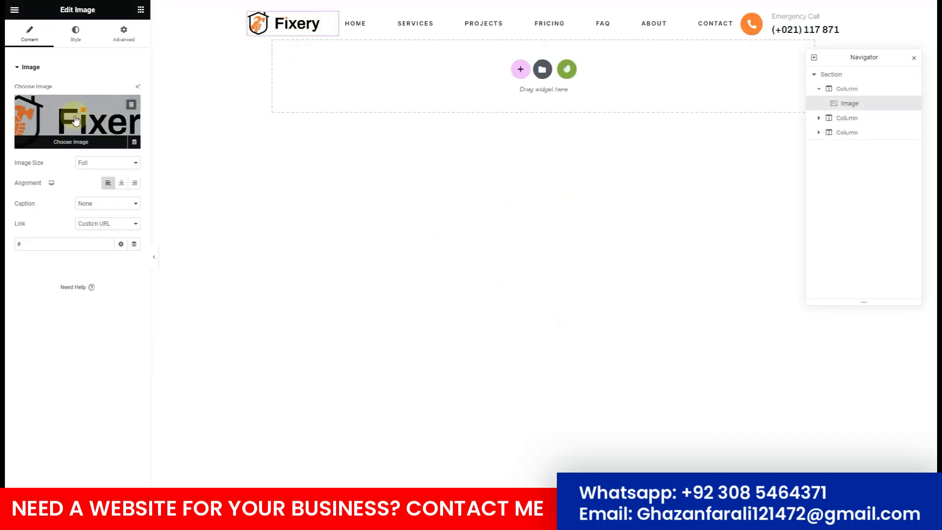
{"action": "left_click", "coordinate": [75, 120]}
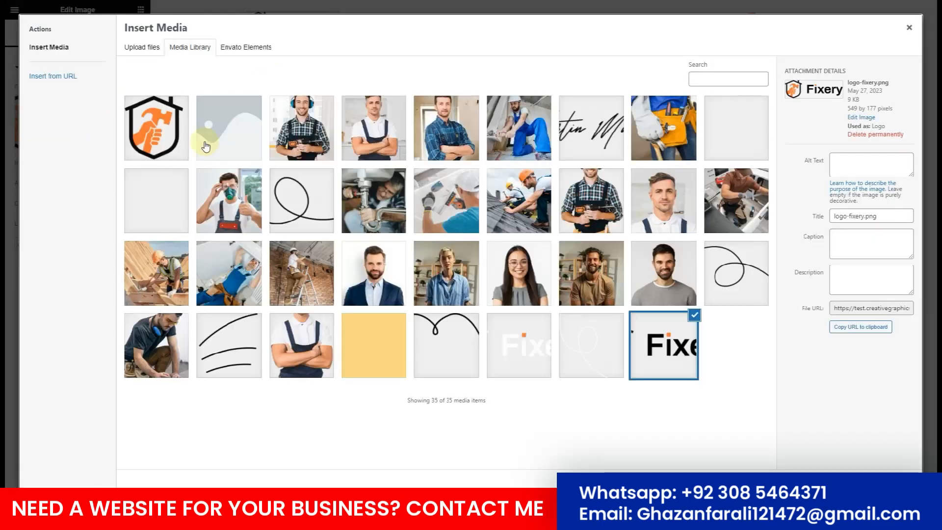
{"action": "left_click", "coordinate": [157, 136]}
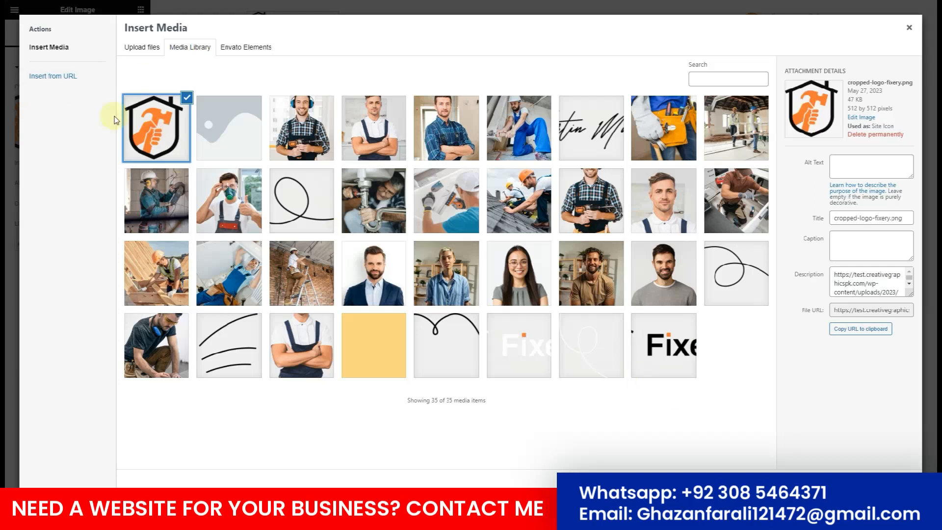
{"action": "left_click", "coordinate": [893, 484]}
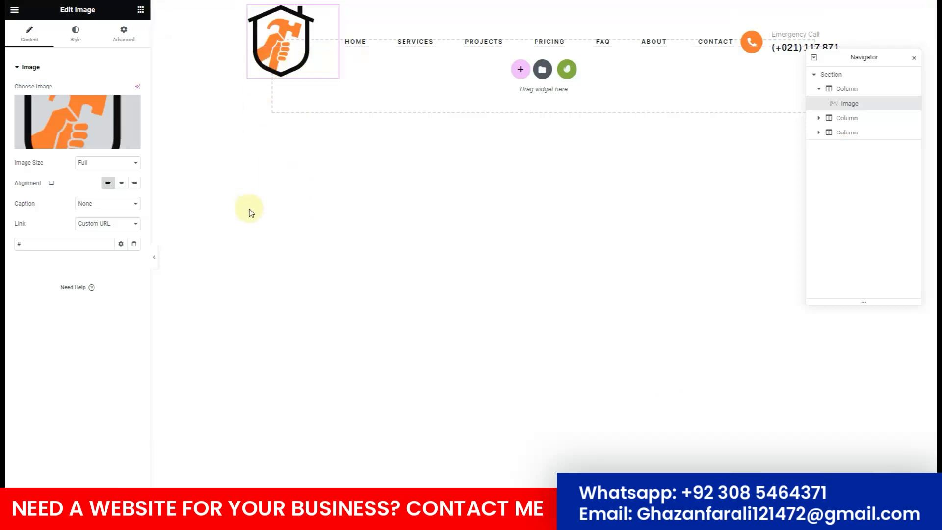
{"action": "key", "text": "ctrl+z"}
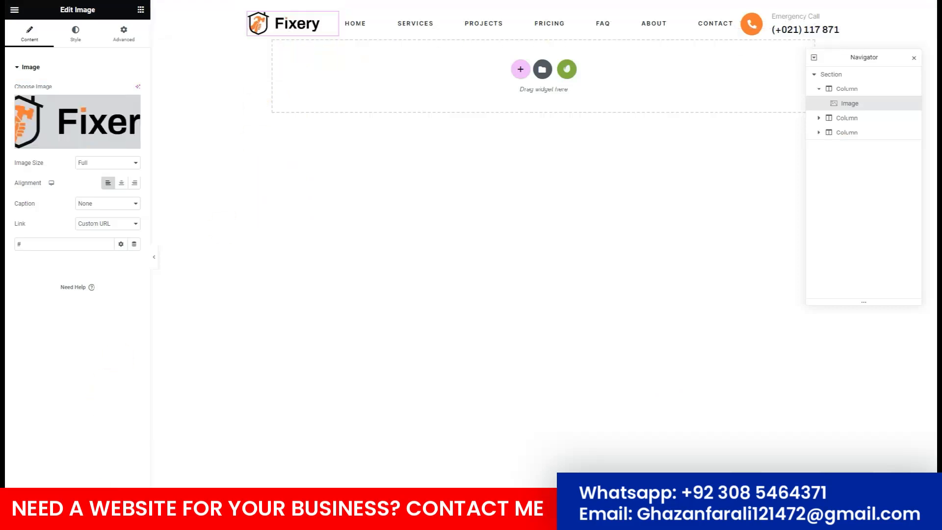
{"action": "left_click", "coordinate": [14, 9]}
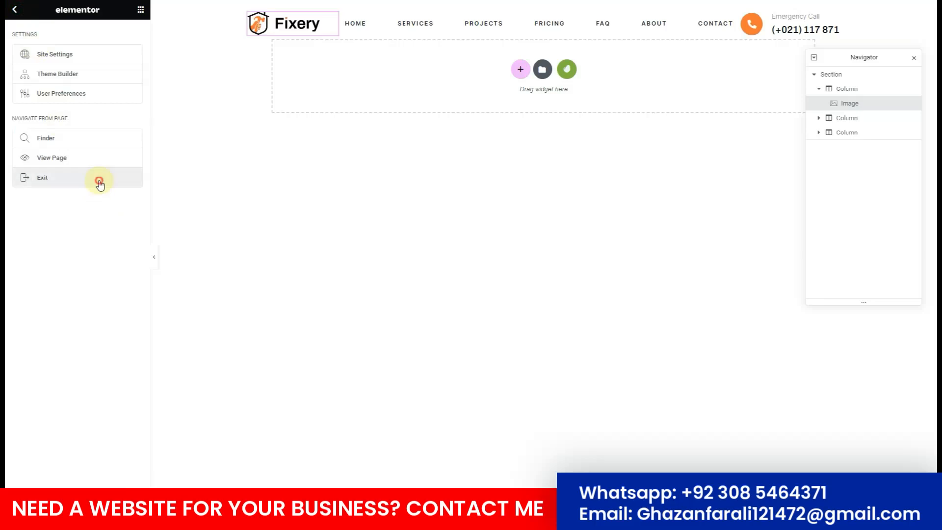
Leave the header editor and edit the active Footer template from Jeg Elementor Kit.
{"action": "key", "text": "F5"}
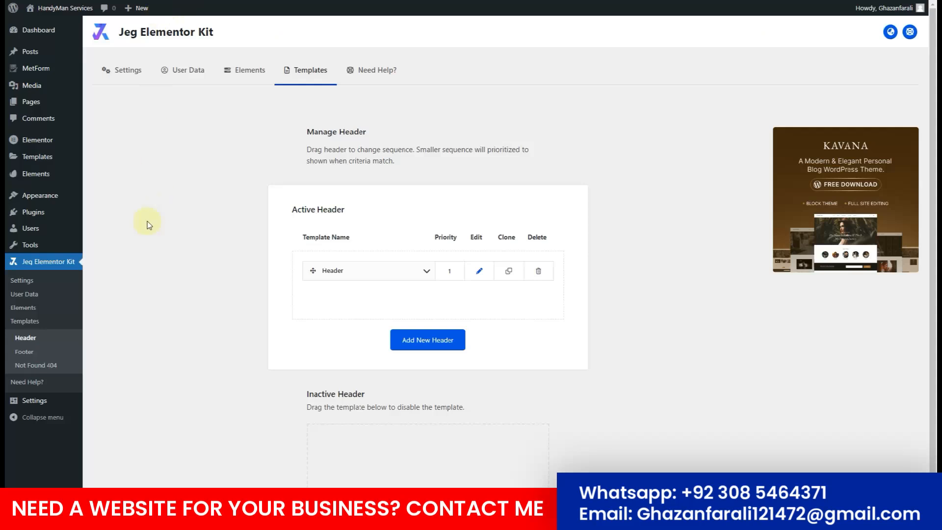
{"action": "left_click", "coordinate": [26, 351]}
{"action": "left_click", "coordinate": [478, 271]}
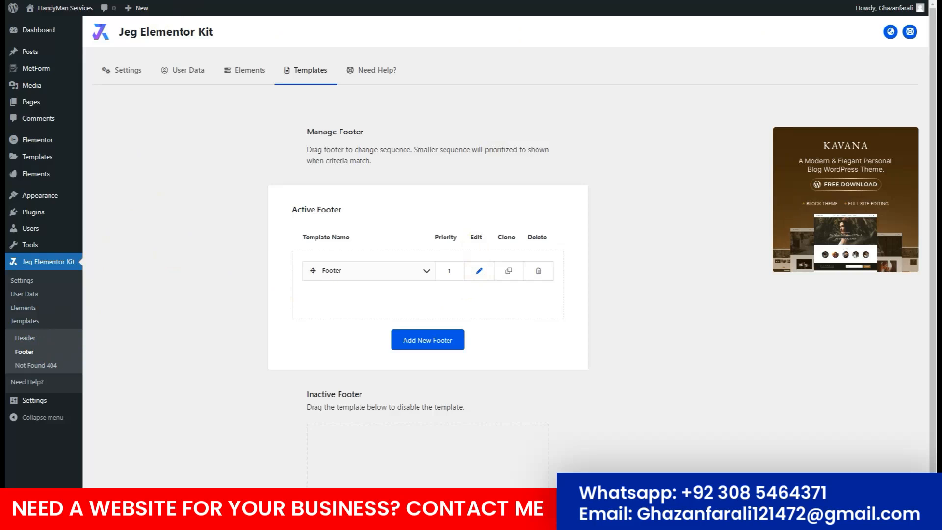